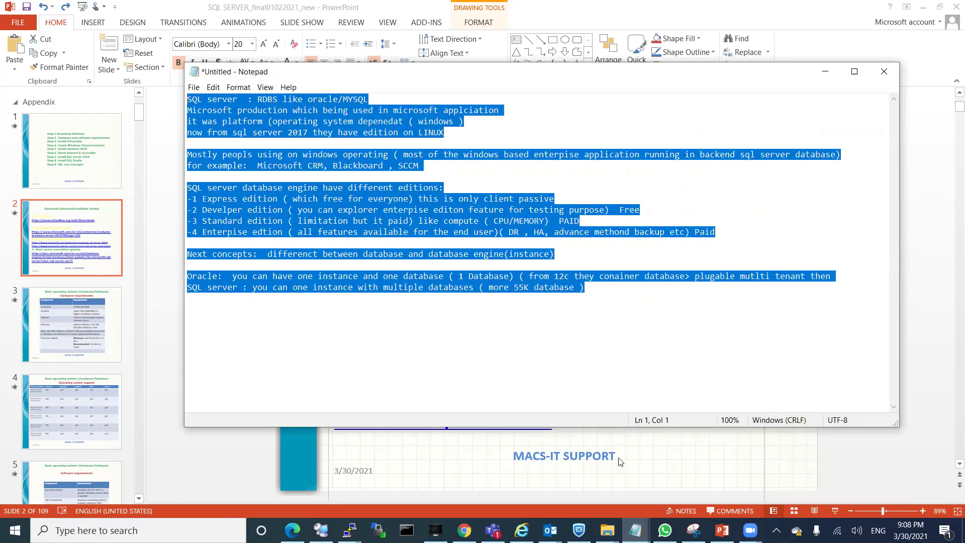
Send the drafted Oracle vs SQL Server note to the Oracle contact in WhatsApp, then minimize WhatsApp.
left_click(664, 530)
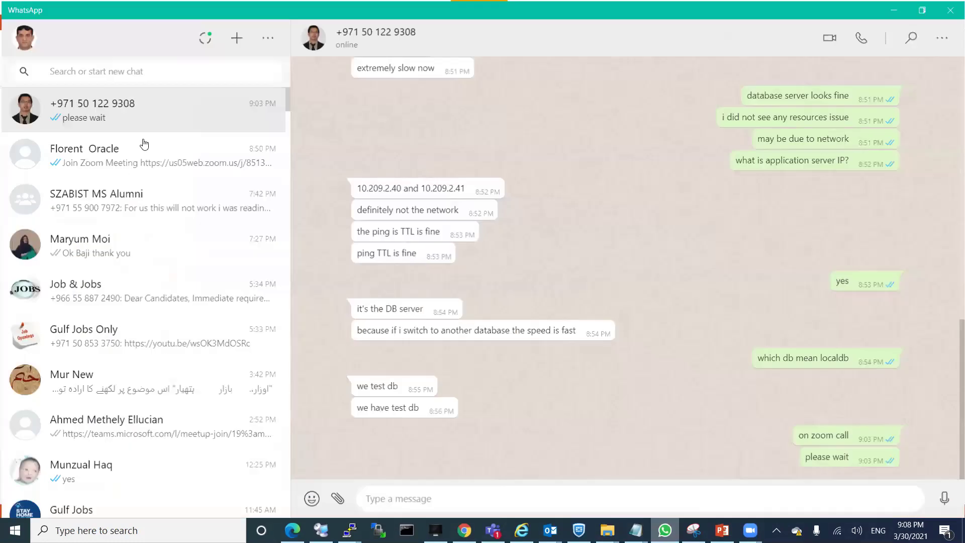
left_click(79, 167)
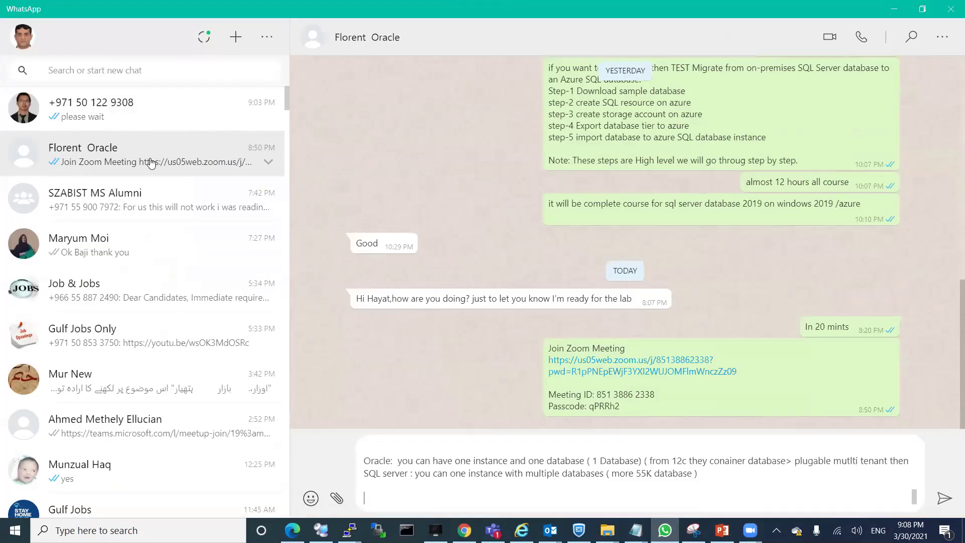
key("Return")
left_click(893, 11)
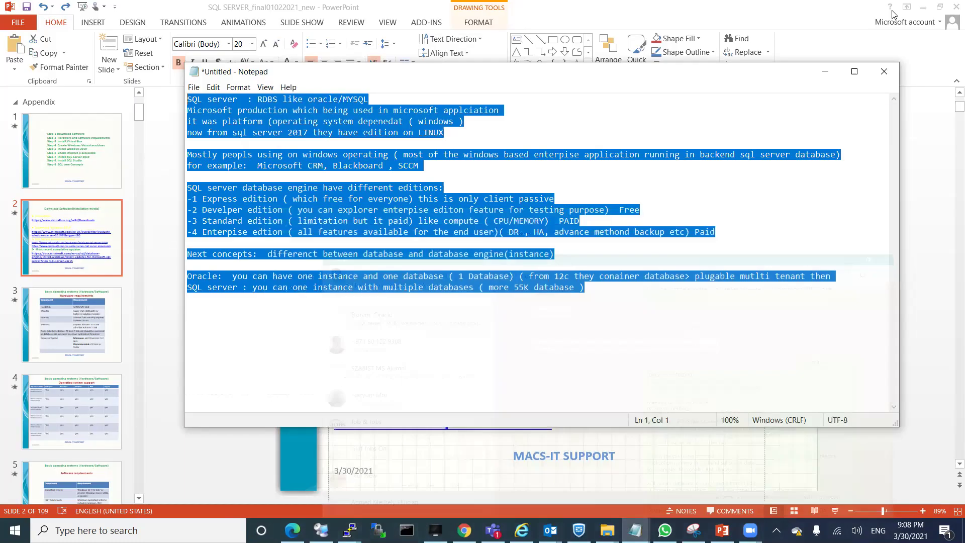
left_click(484, 447)
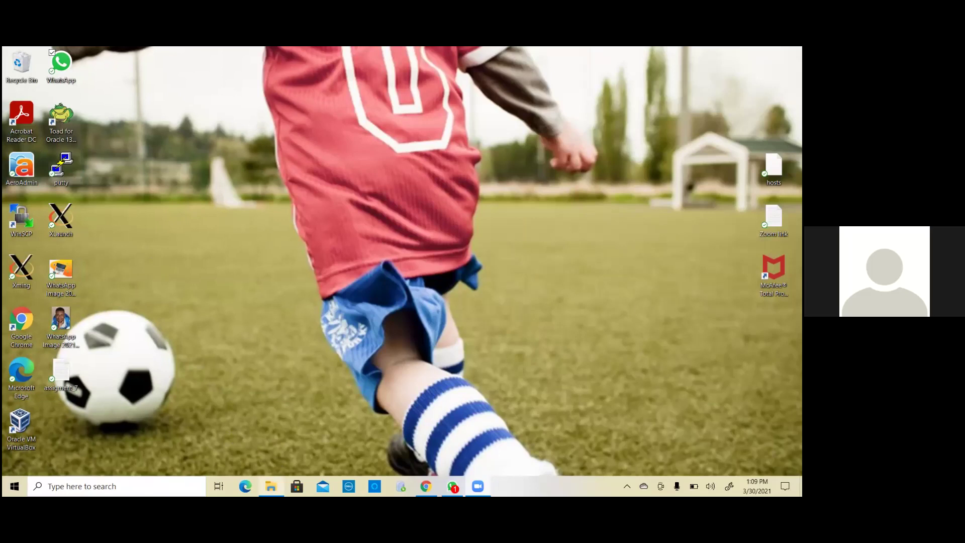
Open the Downloads folder and select the 4.93 GB Windows Server evaluation ISO.
left_click(271, 486)
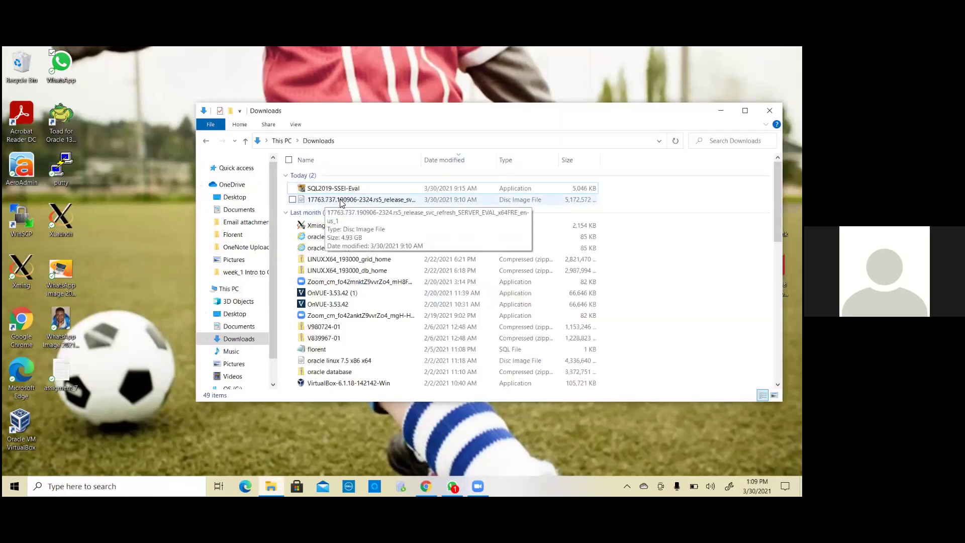
left_click(362, 199)
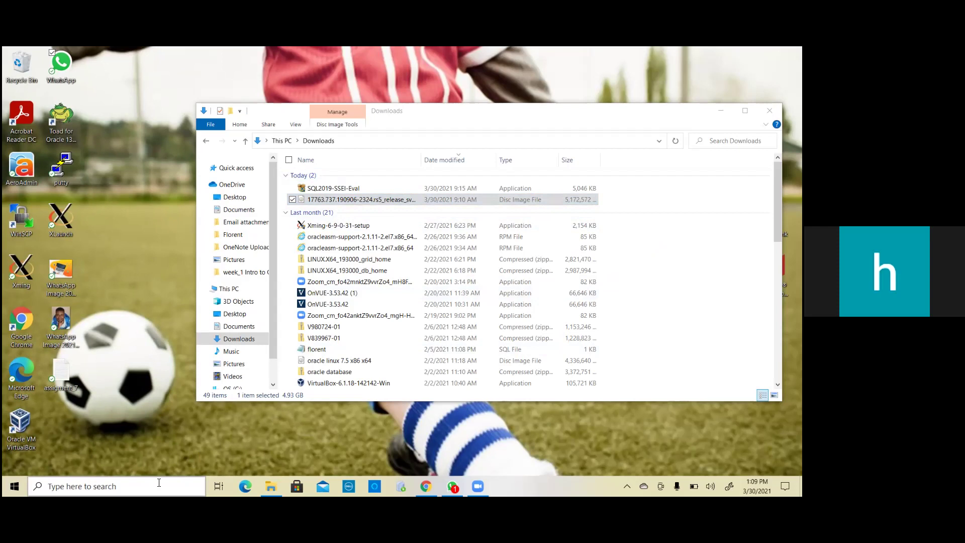
left_click(176, 480)
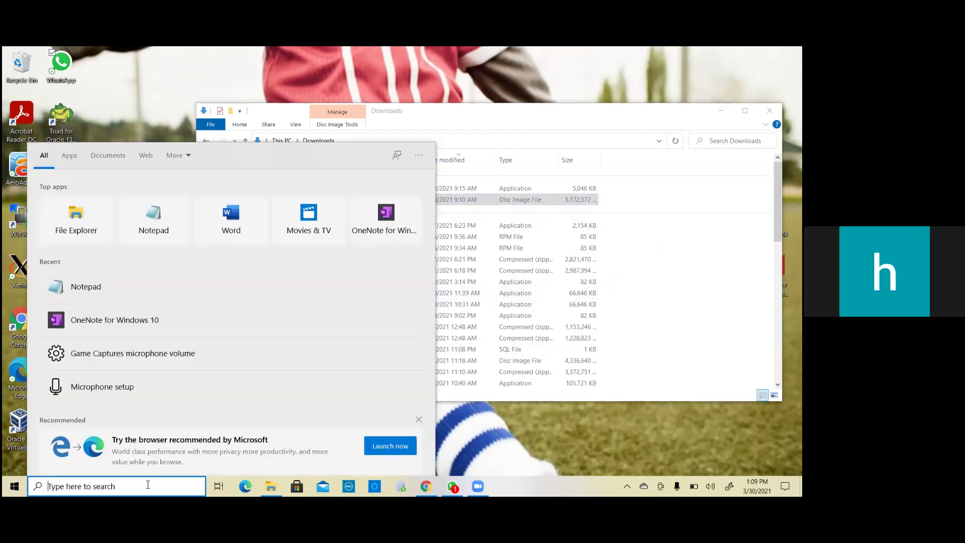
Search 'virt' and launch Oracle VM VirtualBox Manager.
type("virt")
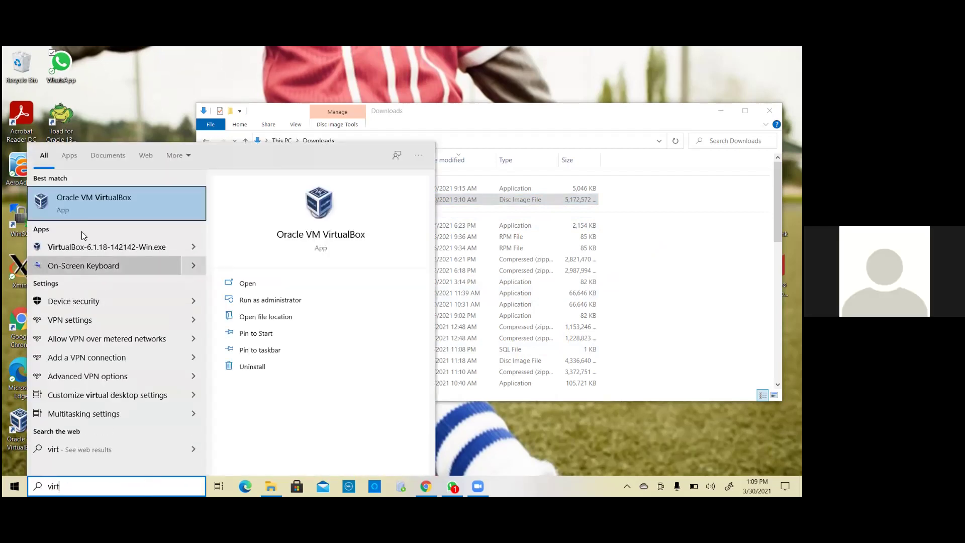
left_click(84, 193)
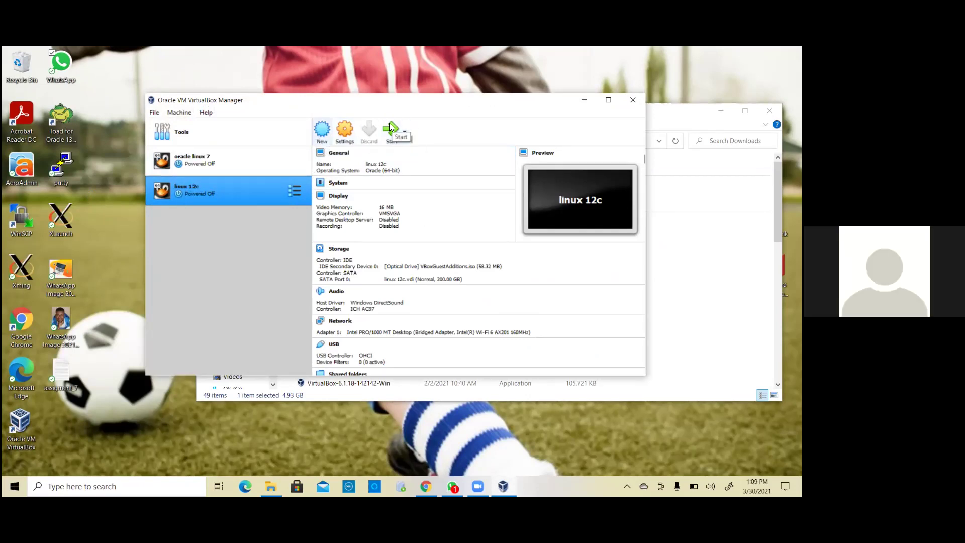
Start a new machine named windows2019, type Microsoft Windows, leaving the version at Windows 7 (64-bit).
left_click(322, 132)
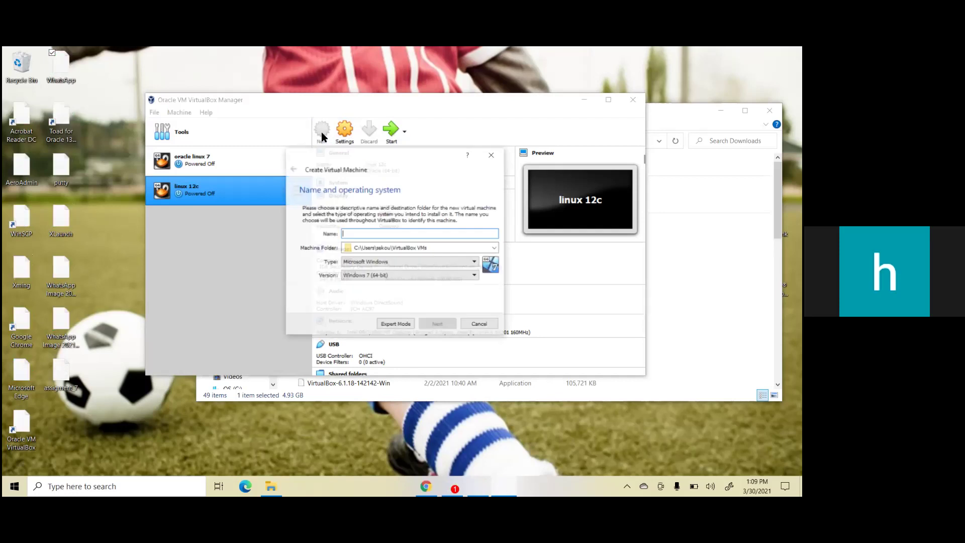
type("windows2019")
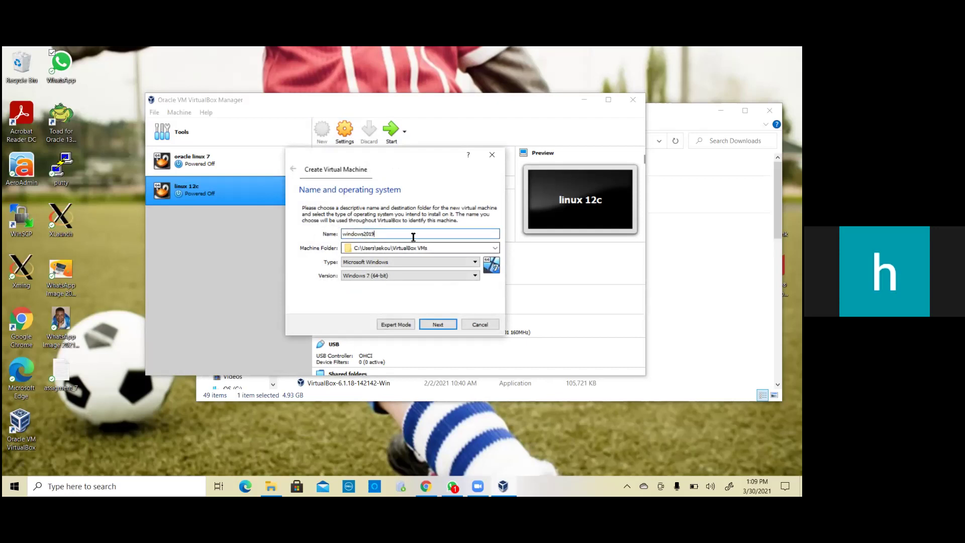
left_click(388, 275)
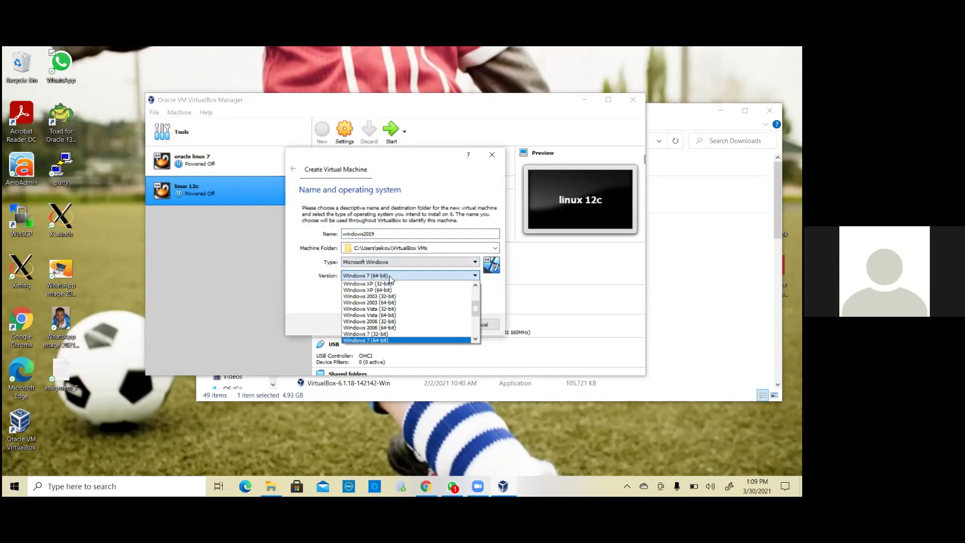
scroll(389, 304, "down", 1)
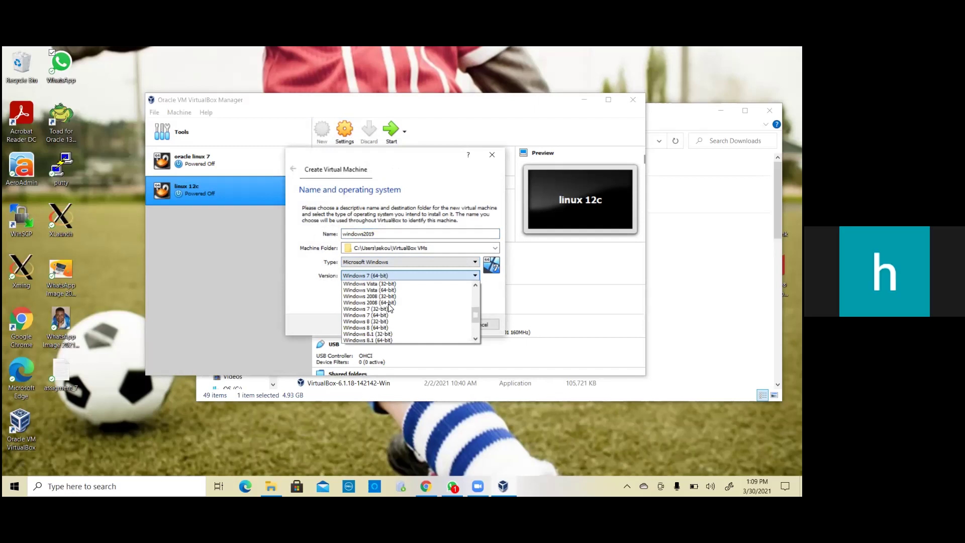
left_click(389, 314)
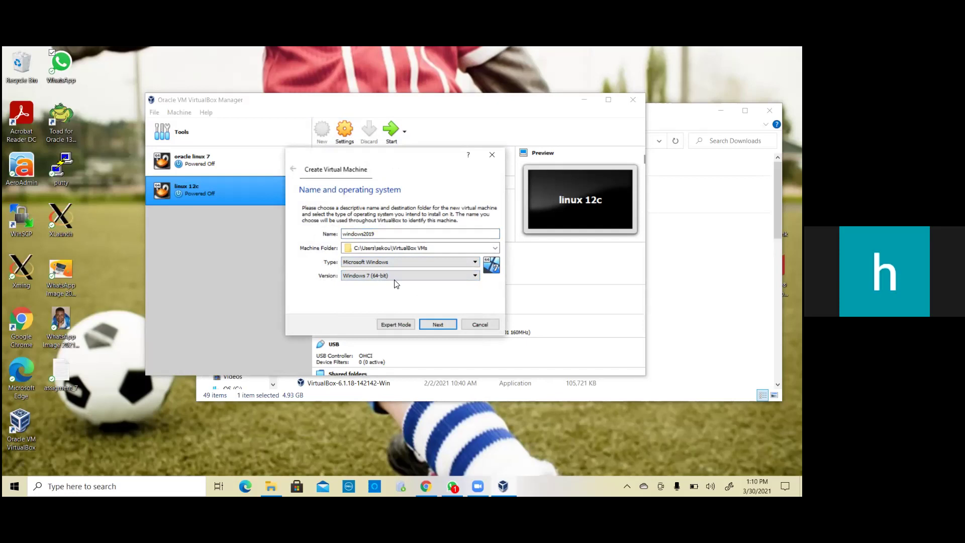
right_click(14, 484)
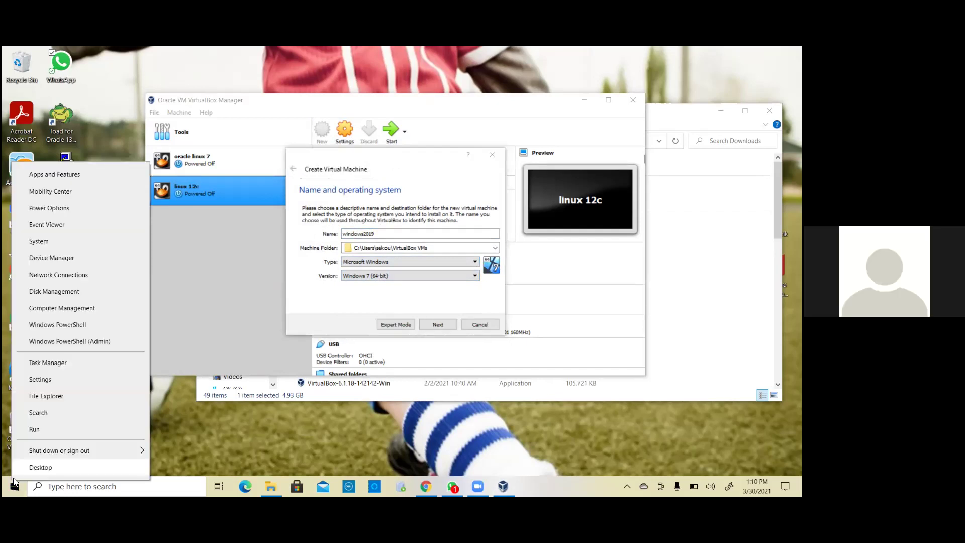
left_click(40, 431)
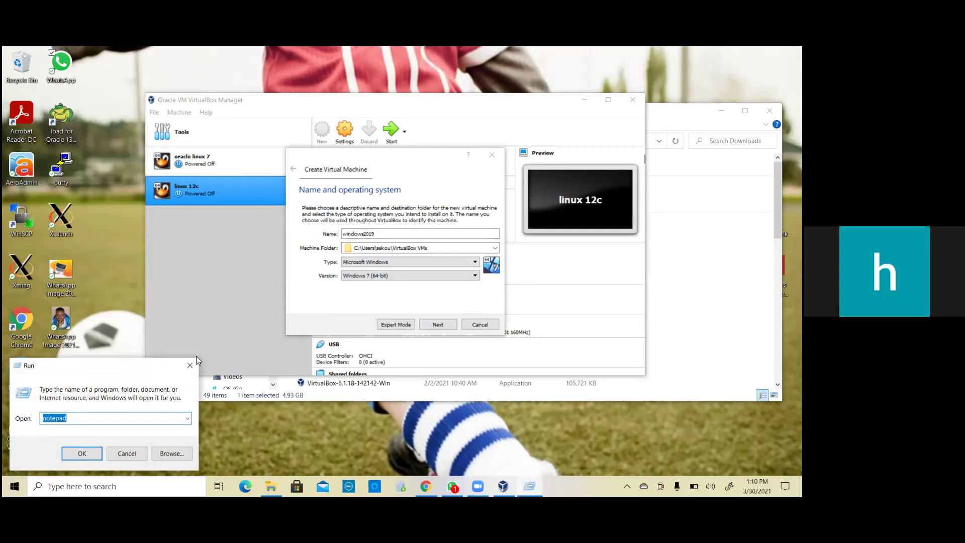
left_click(190, 365)
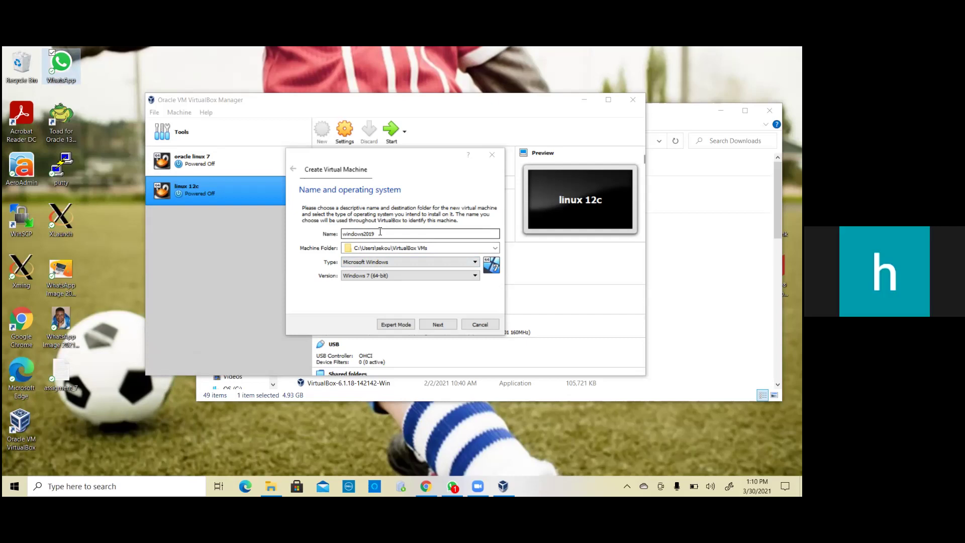
Keep Microsoft Windows with Windows 7 (64-bit) and advance to the memory size step.
left_click(375, 262)
left_click(376, 261)
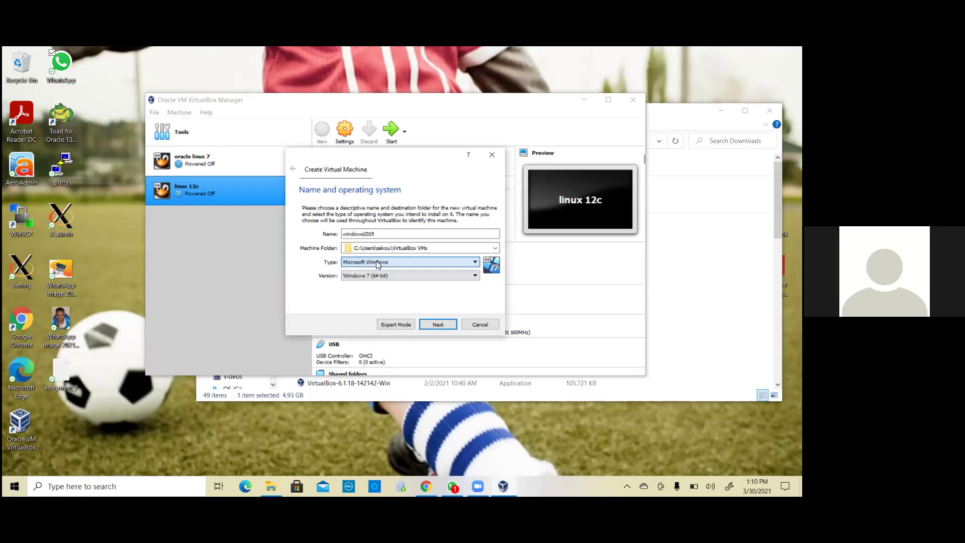
left_click(371, 277)
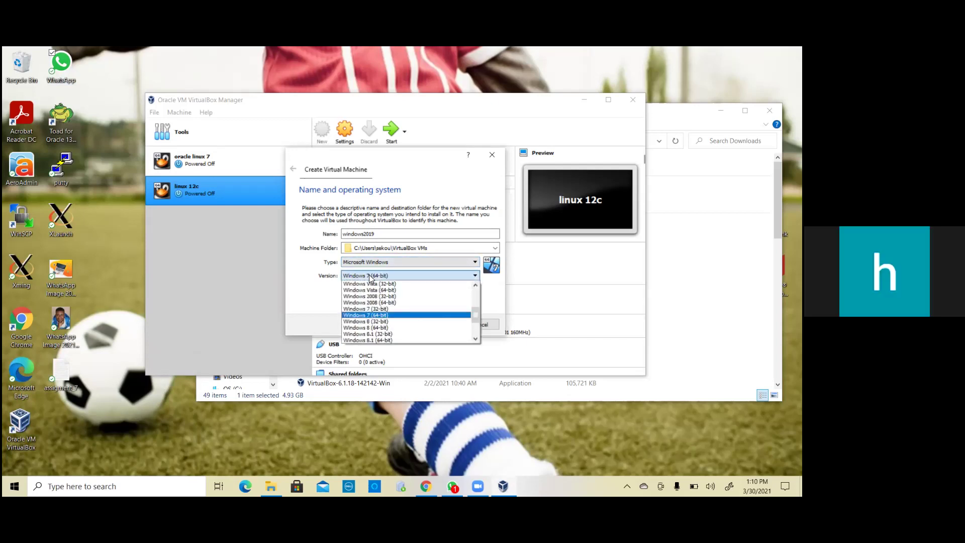
left_click(369, 275)
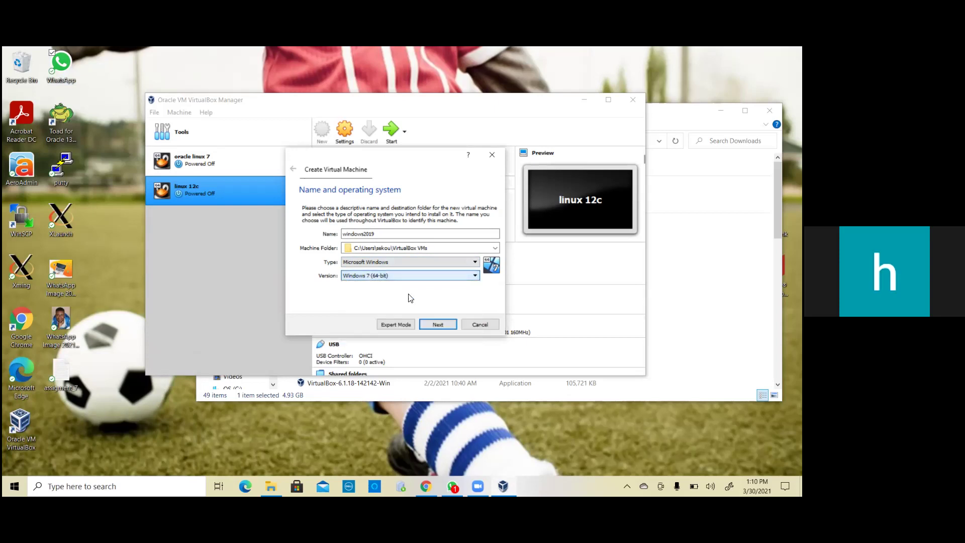
left_click(433, 324)
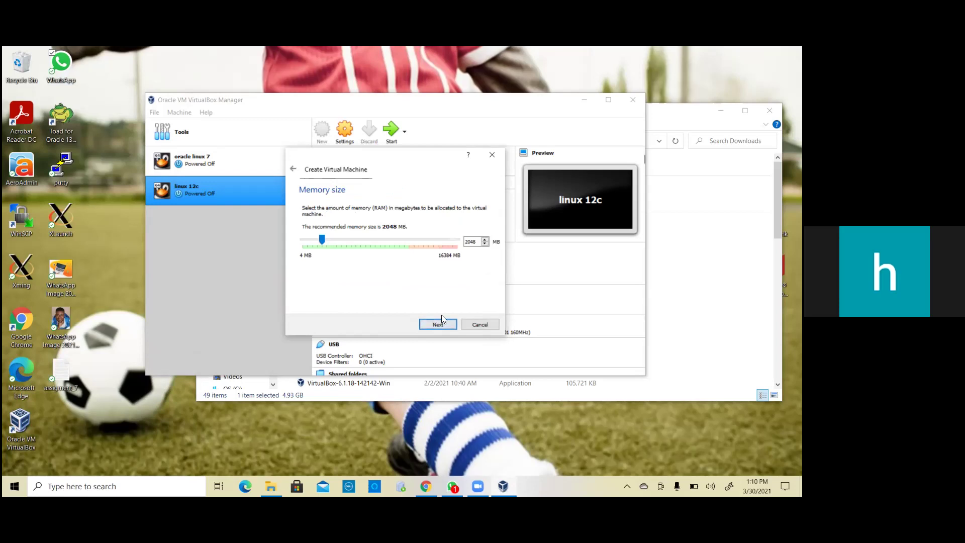
Go back, change the version to Windows 2019 (64-bit), and continue to memory size.
left_click(293, 169)
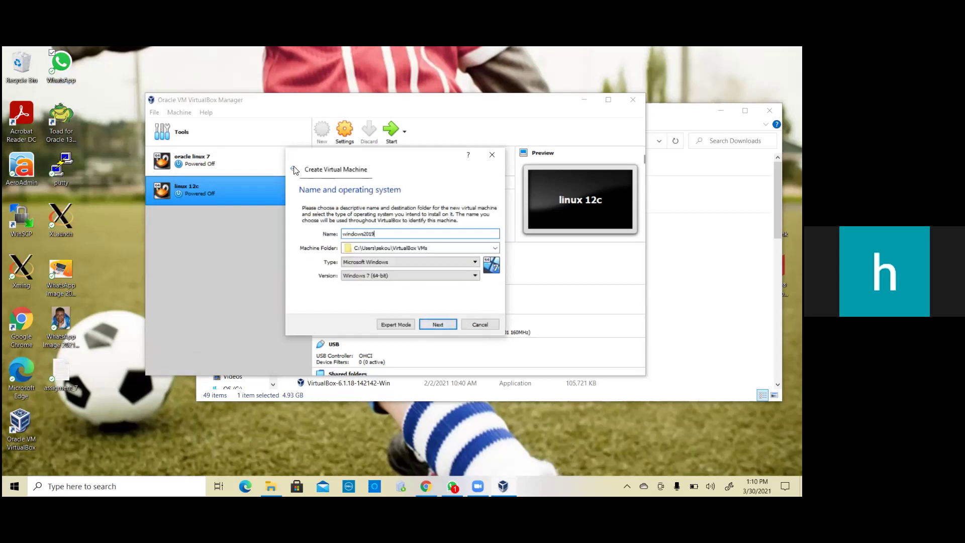
left_click(399, 259)
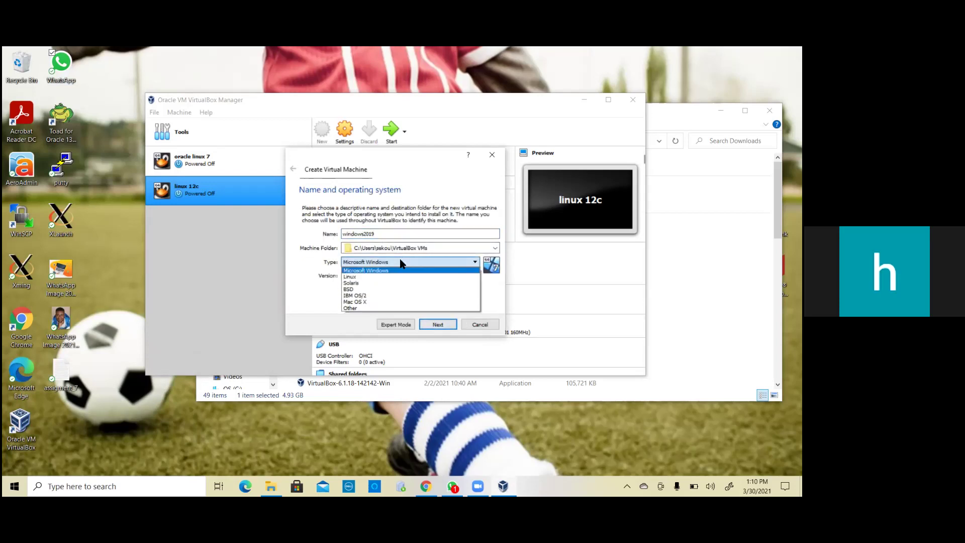
left_click(400, 265)
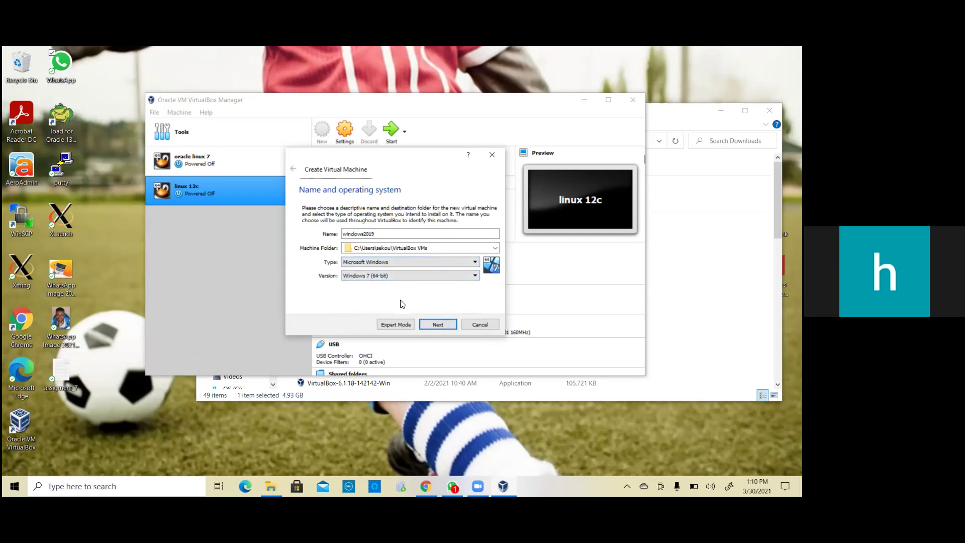
left_click(385, 275)
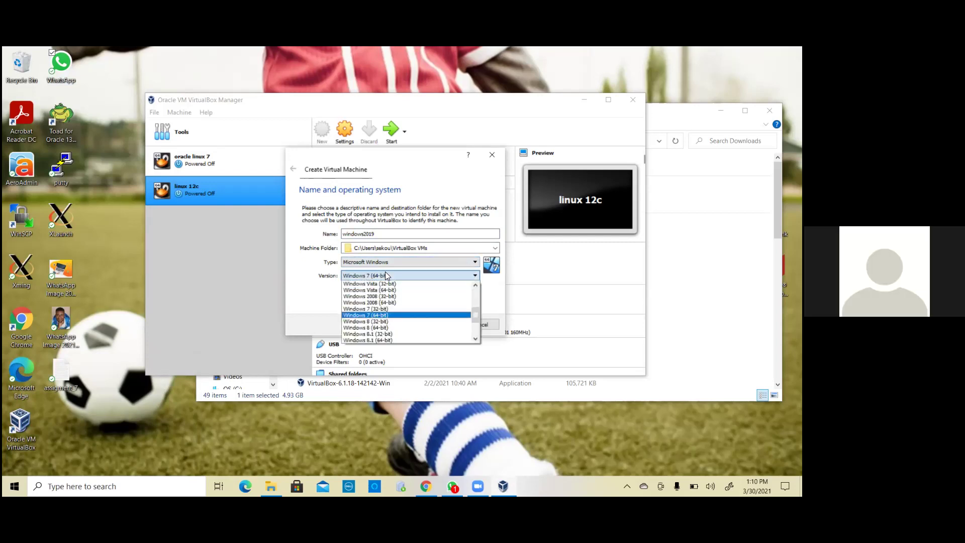
scroll(401, 296, "up", 3)
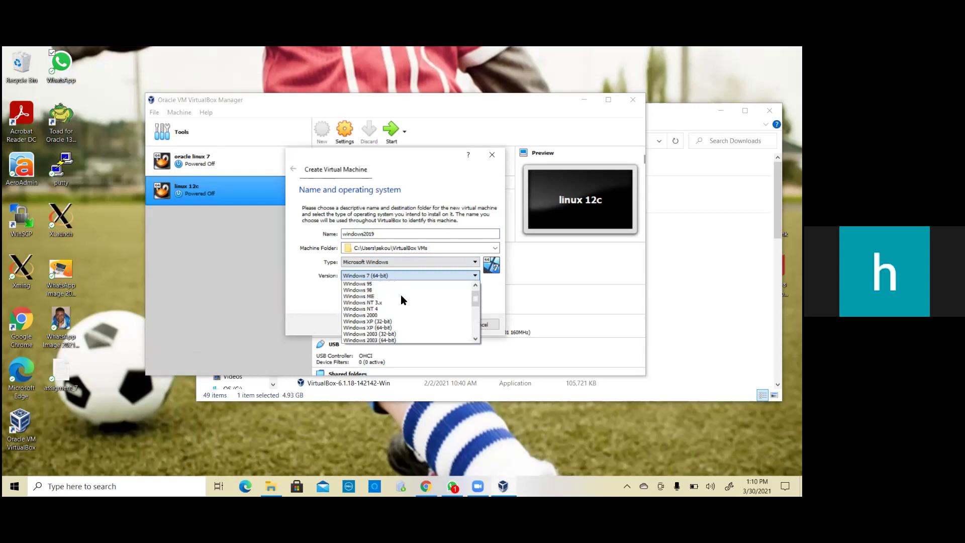
scroll(401, 298, "down", 6)
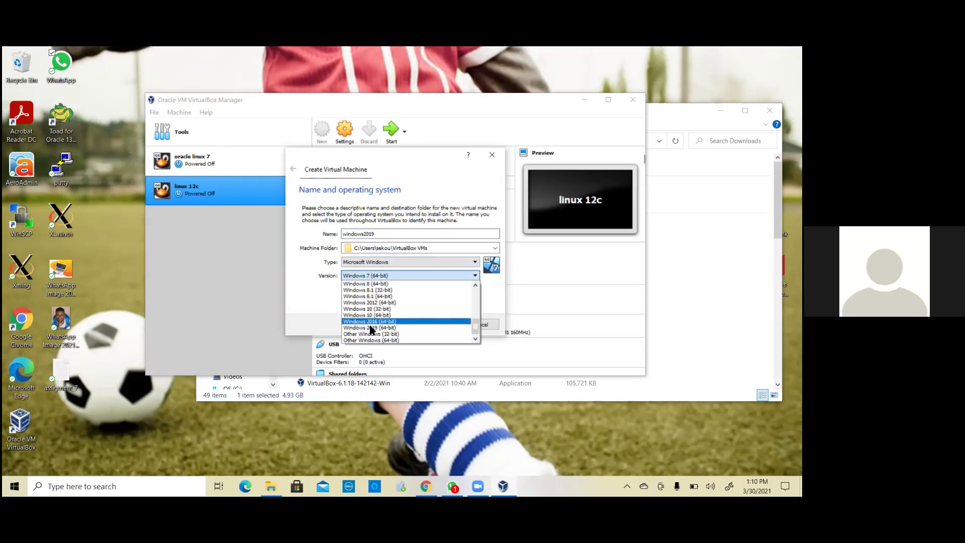
left_click(362, 327)
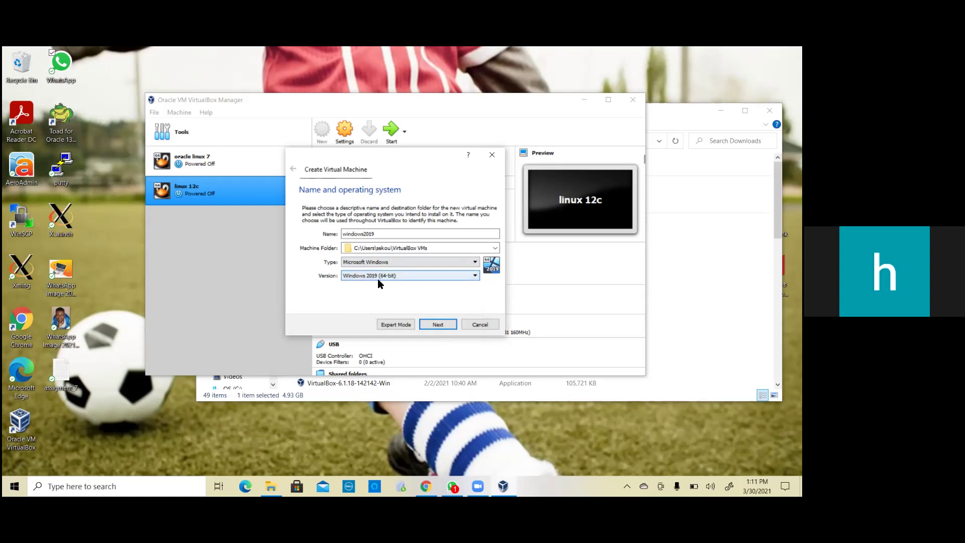
left_click(428, 324)
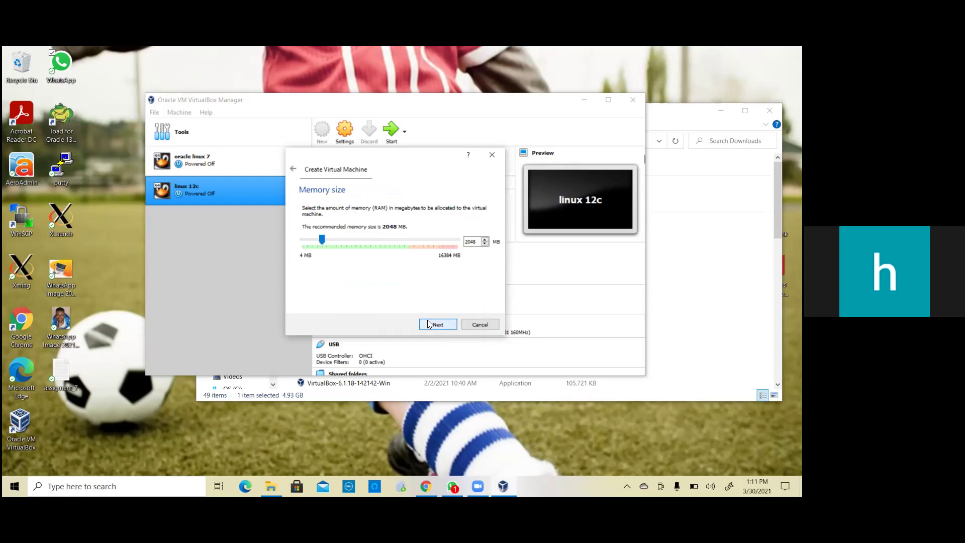
Raise the machine's memory to 4096 MB and continue to the hard disk step.
left_click(341, 239)
left_click(342, 239)
left_click(341, 239)
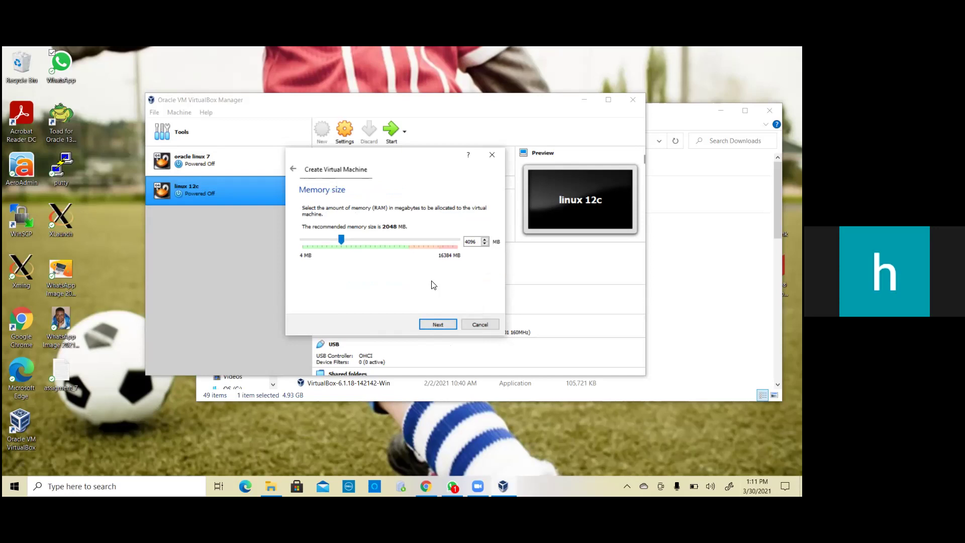
left_click(427, 324)
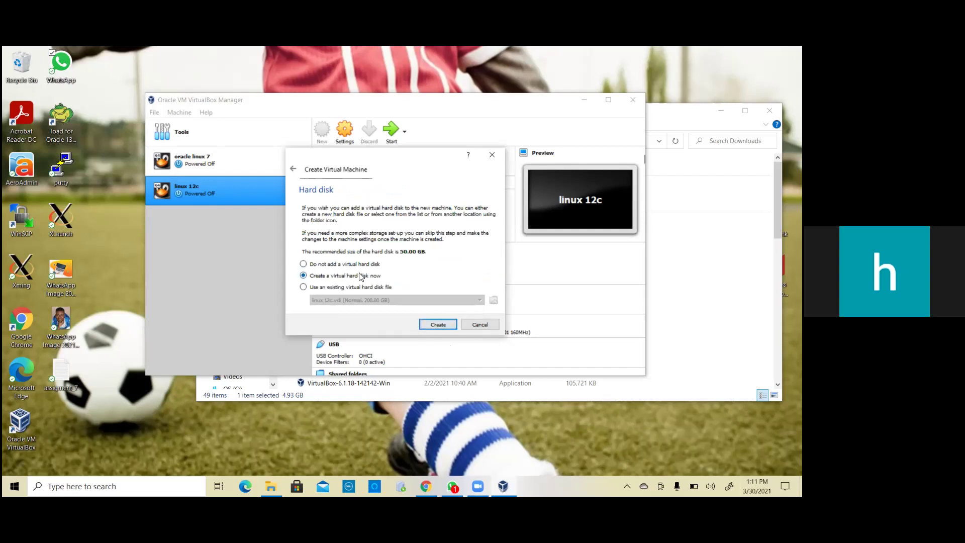
Create a dynamically allocated VDI virtual hard disk sized 100 GB.
left_click(429, 326)
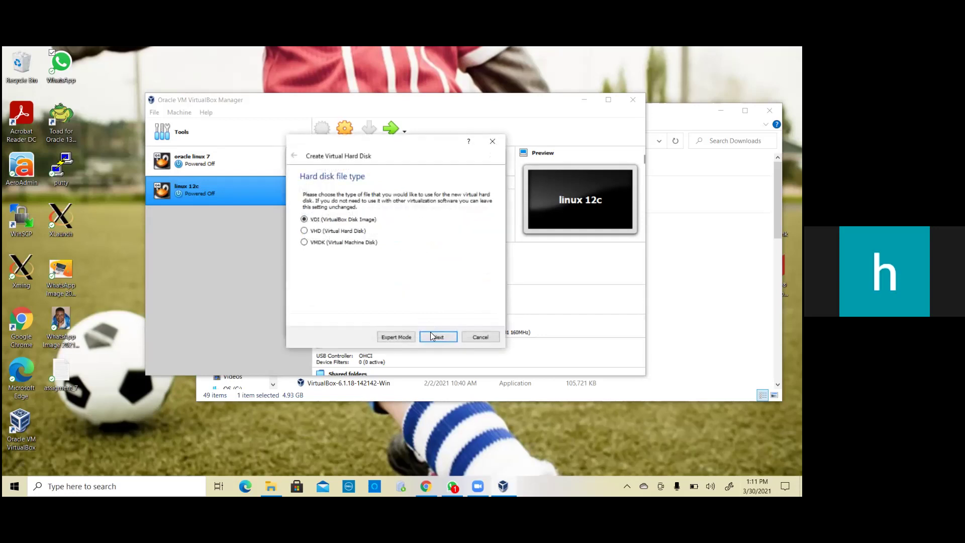
left_click(431, 336)
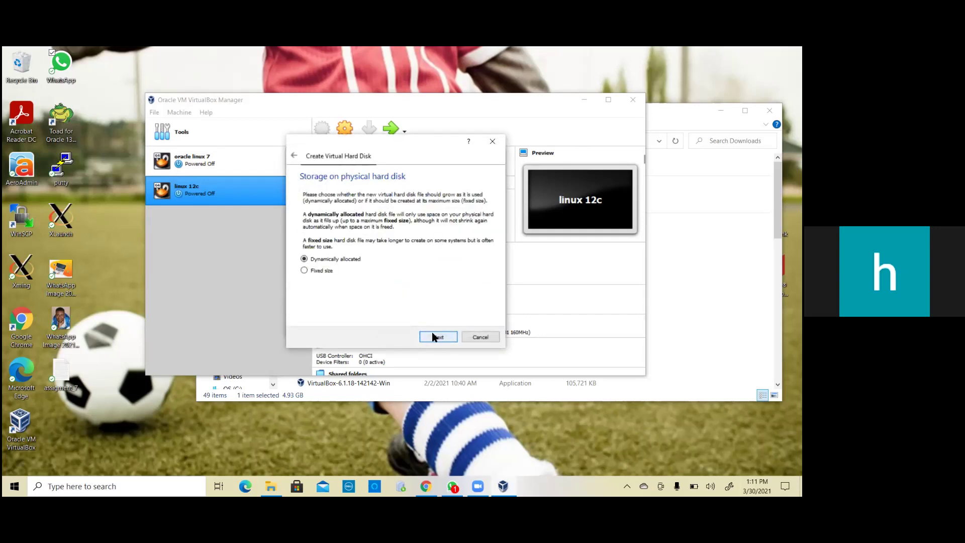
left_click(437, 338)
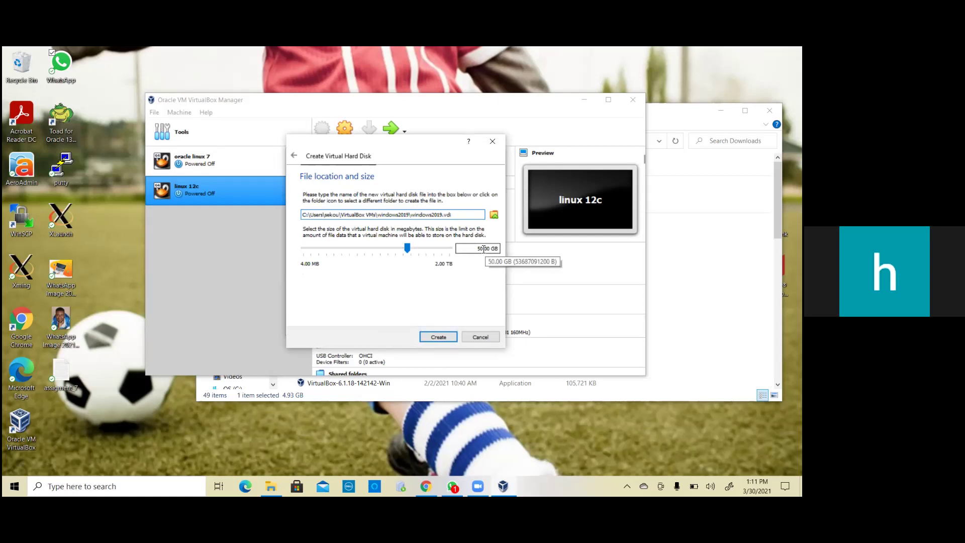
left_click_drag(485, 248, 473, 252)
type("100")
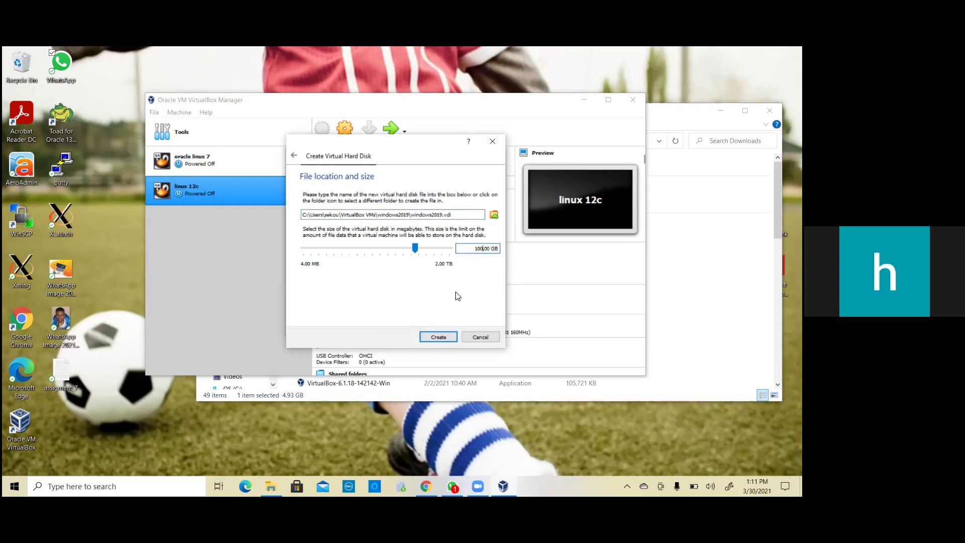
Browse to C: for the disk file, then create and open a new SQLSERVERLAB2021 folder.
left_click(495, 215)
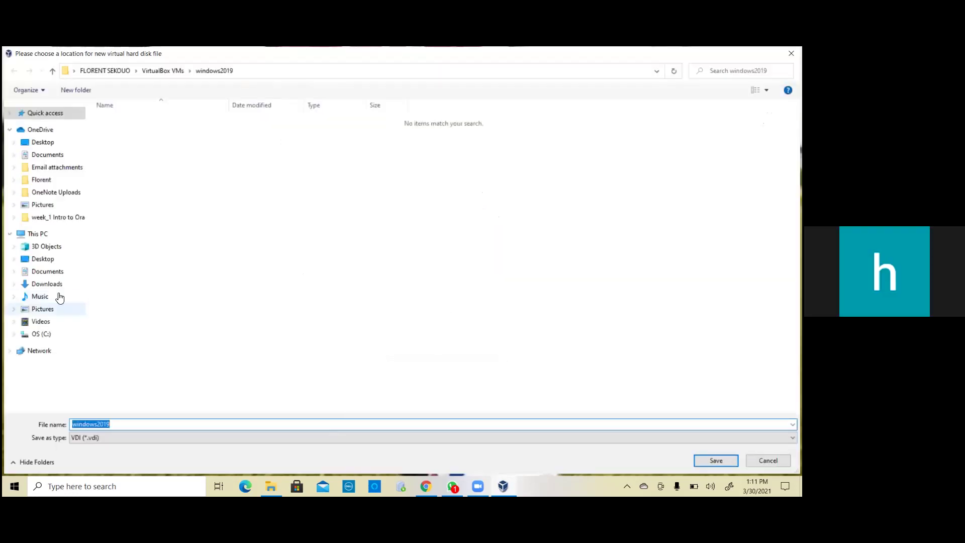
left_click(41, 335)
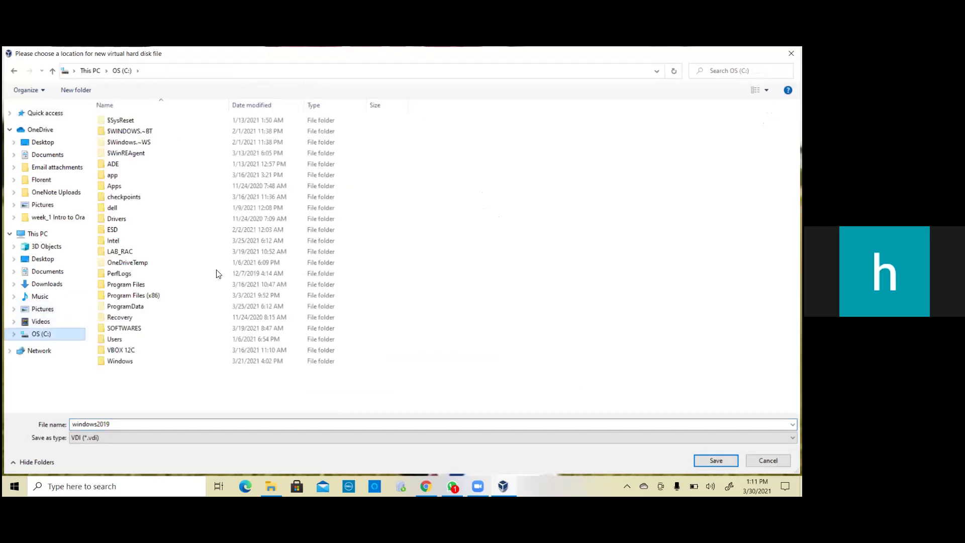
right_click(499, 256)
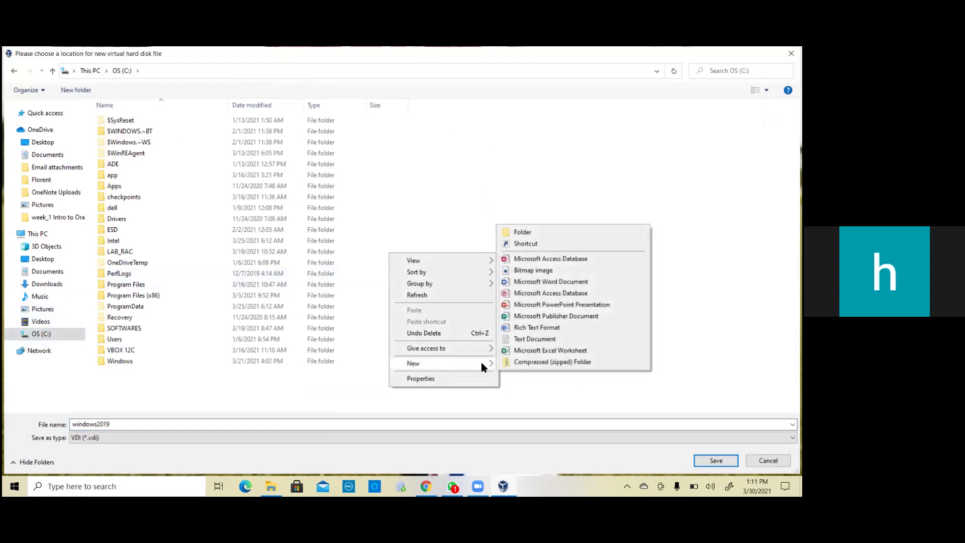
left_click(520, 232)
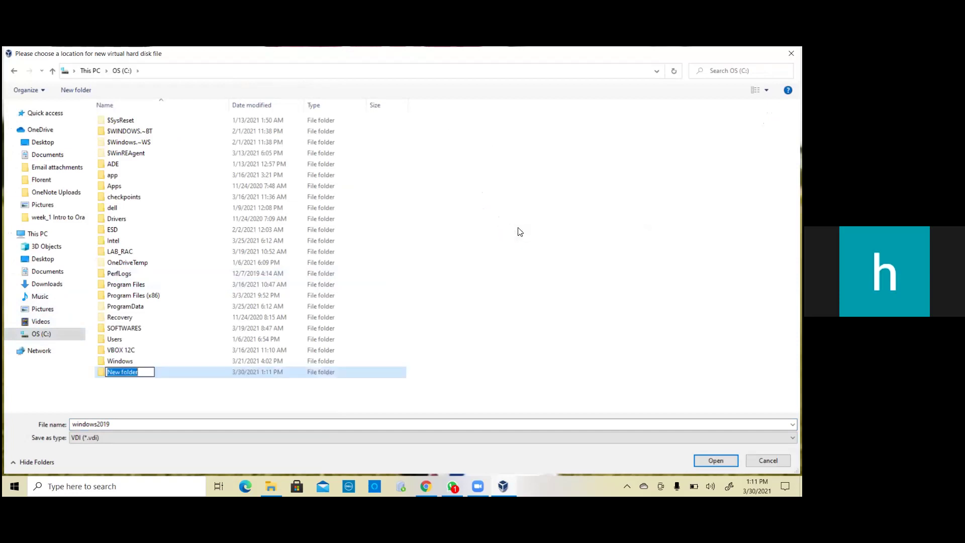
type("SQLSERVERLAB2021")
key("Return")
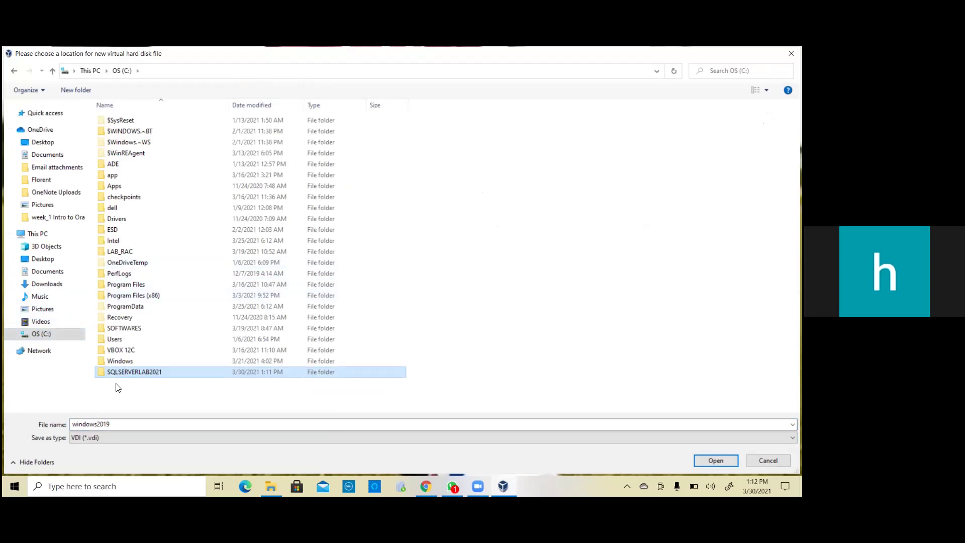
double_click(118, 371)
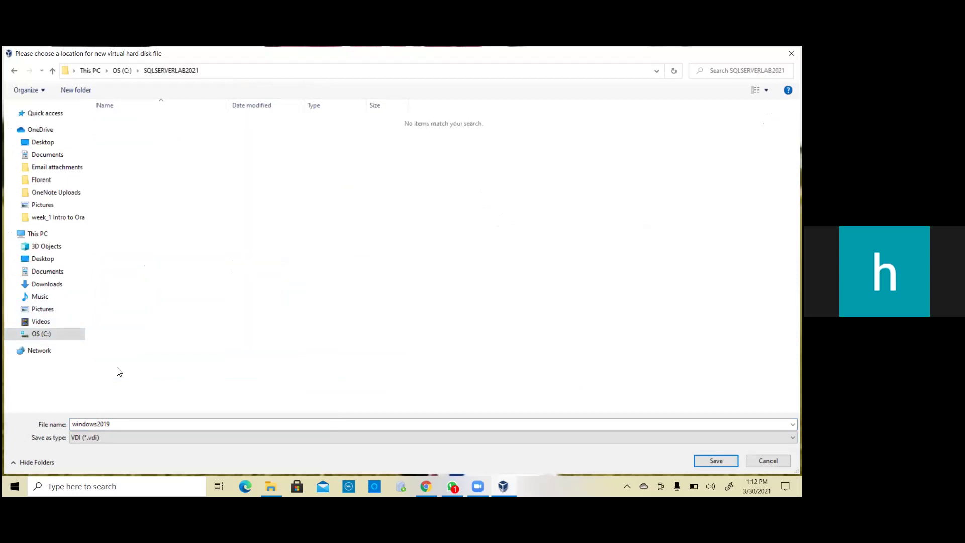
Create a windows2019 folder inside SQLSERVERLAB2021 to hold windows2019.vdi.
right_click(184, 166)
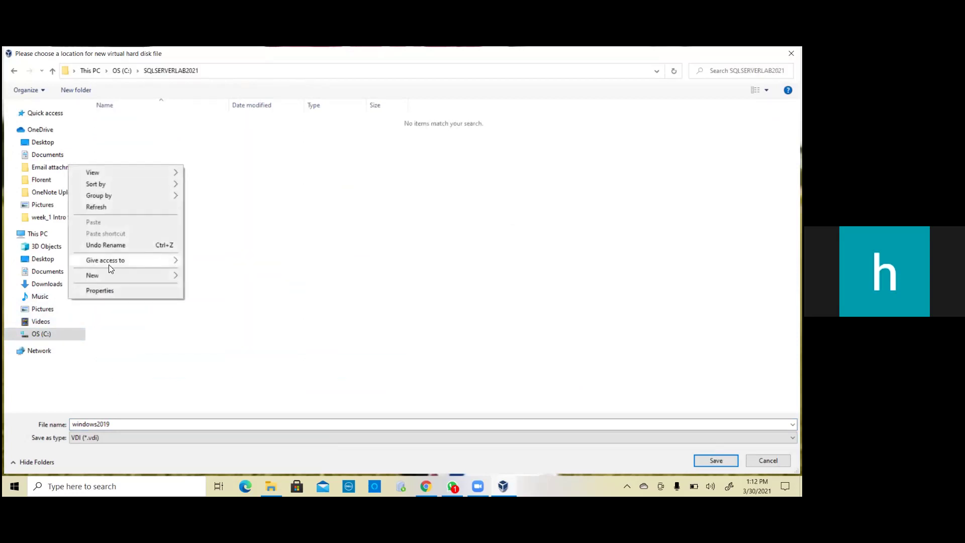
mouse_move(106, 275)
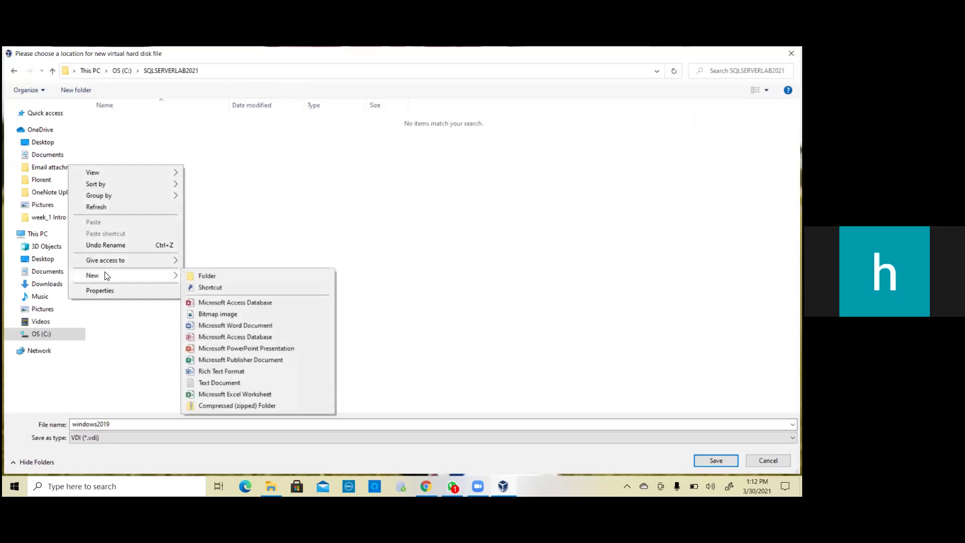
left_click(235, 278)
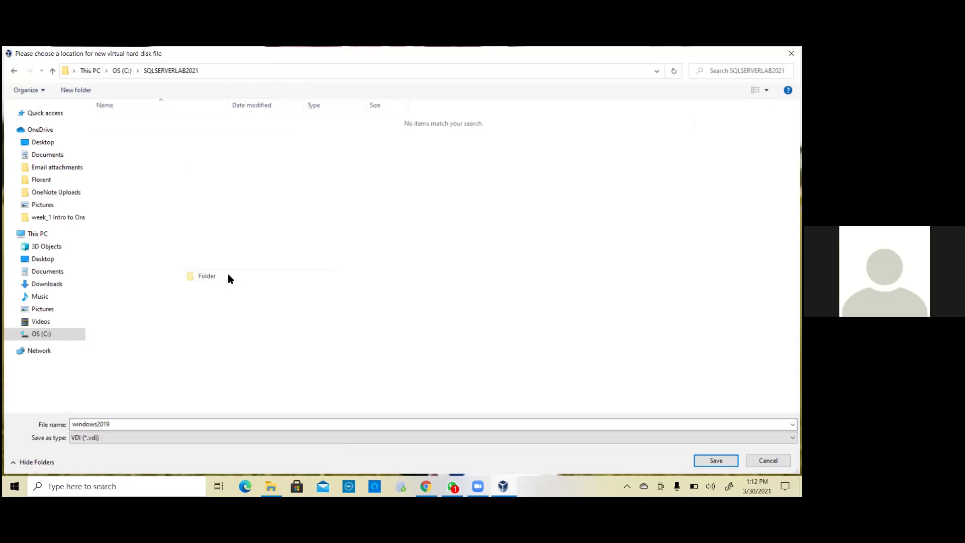
type("windows2019")
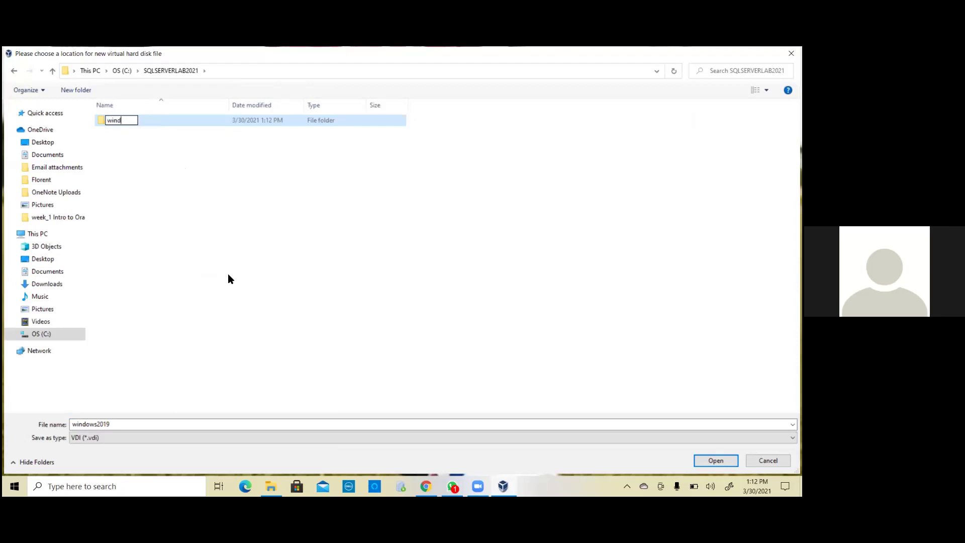
key("Return")
key("Return")
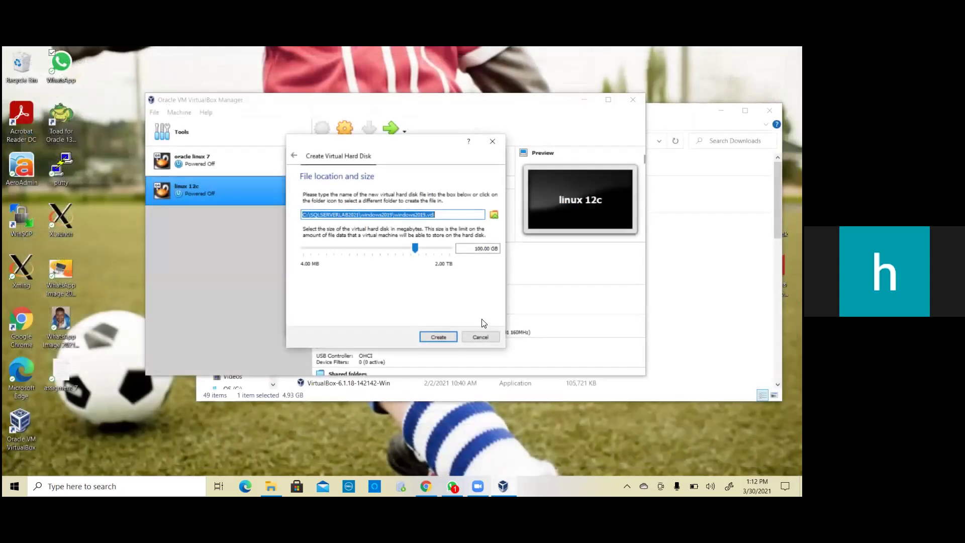
Finish creating the windows2019 machine with its 100 GB disk and open its settings.
left_click(433, 336)
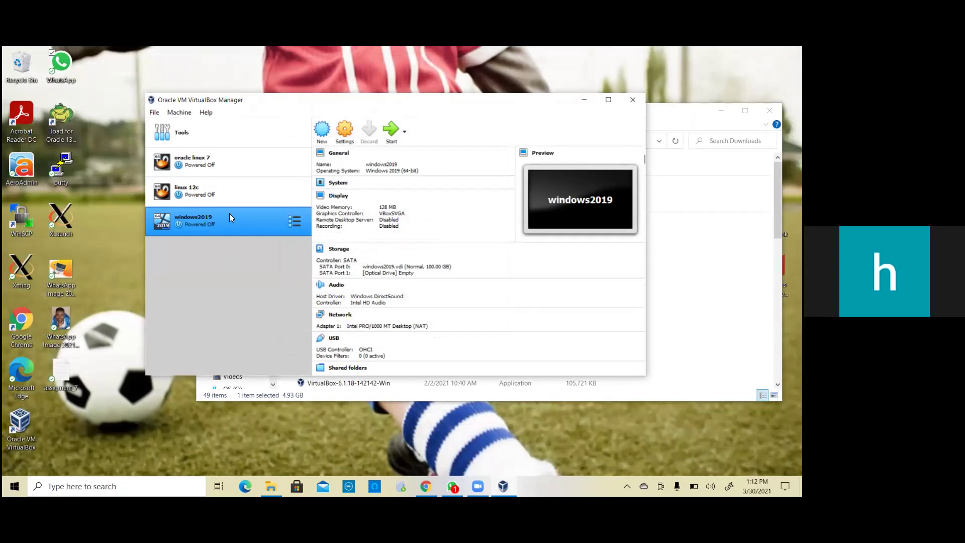
right_click(190, 225)
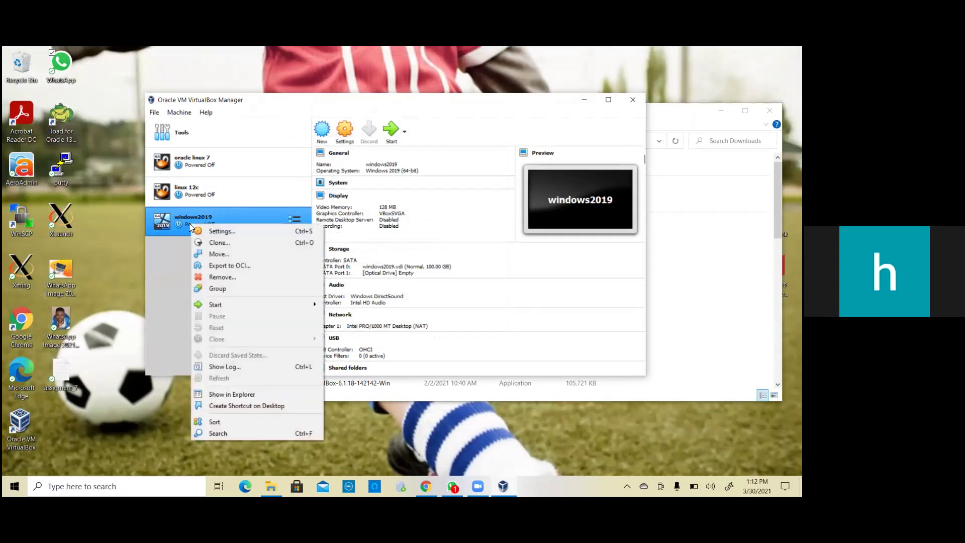
left_click(221, 231)
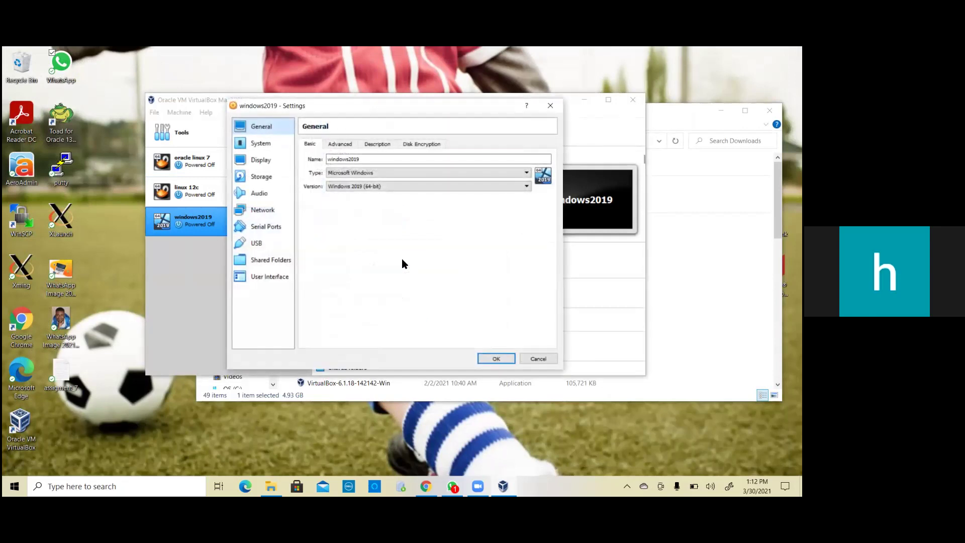
Load the 4.93 GB Windows Server 17763.737 ISO into the SATA optical drive.
left_click(253, 176)
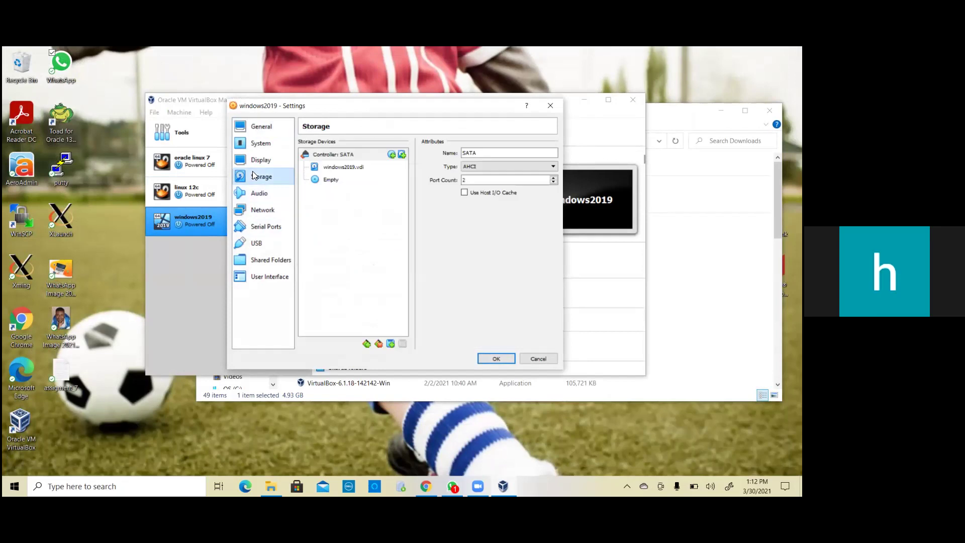
left_click(334, 179)
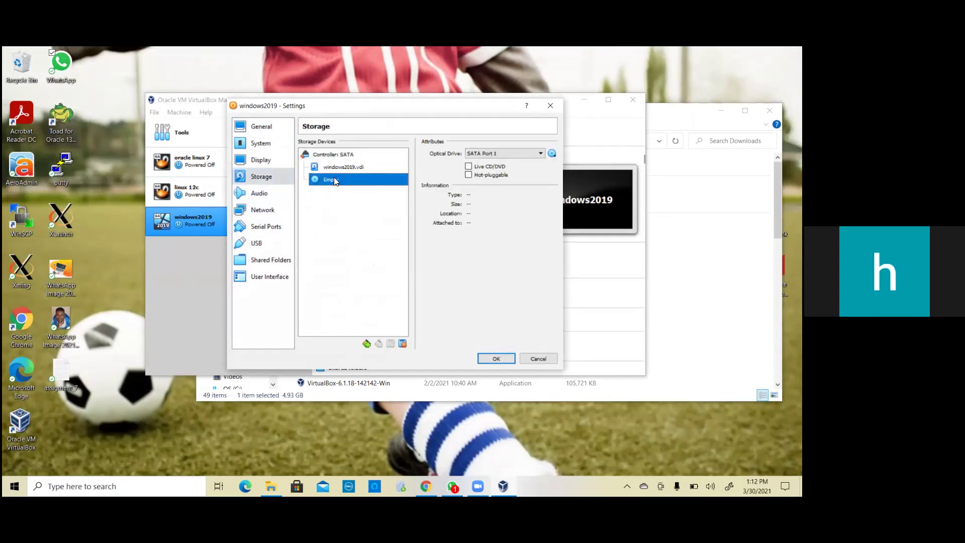
left_click(552, 153)
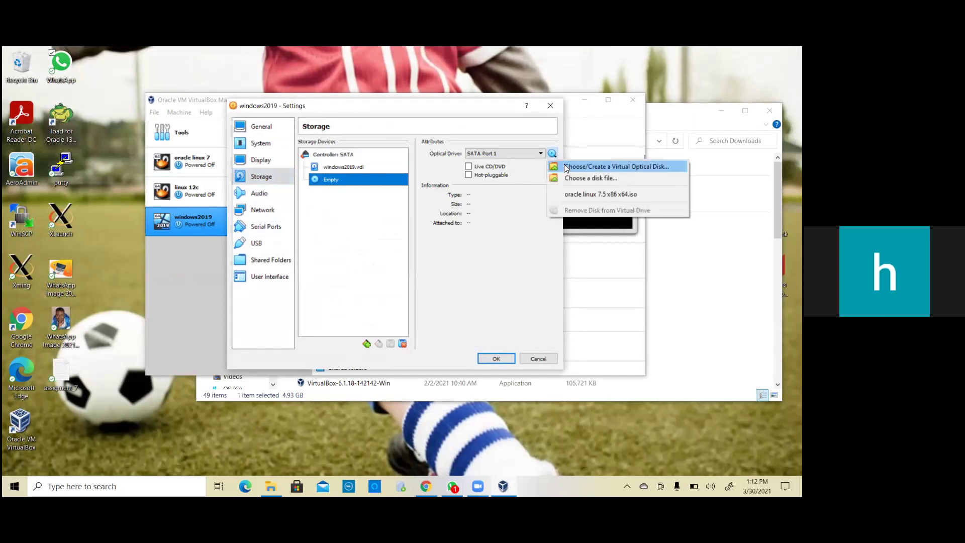
left_click(597, 178)
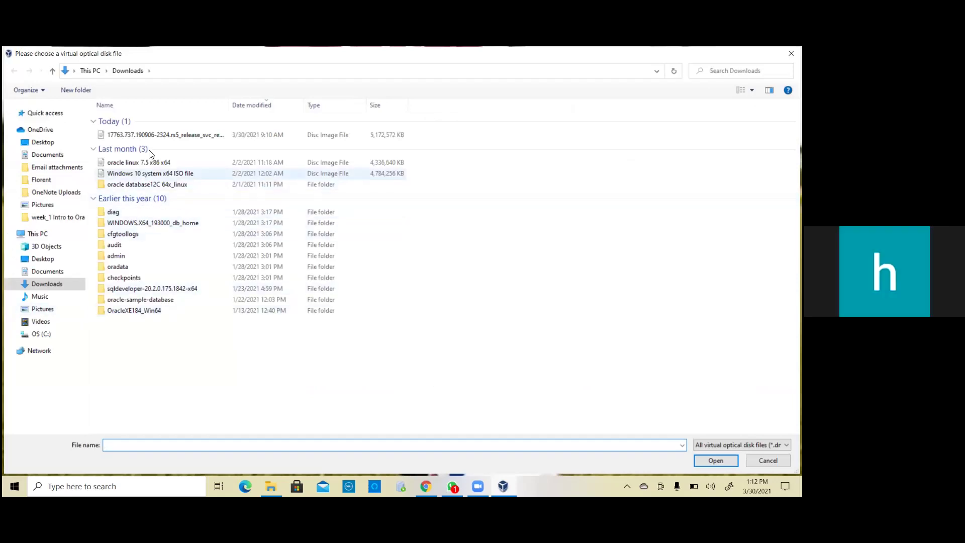
left_click(155, 136)
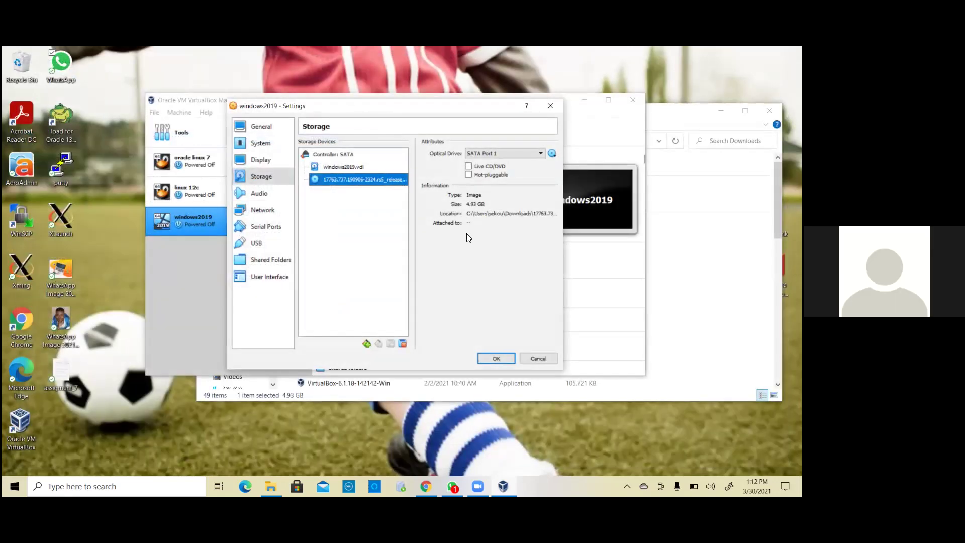
Attach network Adapter 1 as a Bridged Adapter on the Intel(R) Wi-Fi 6 AX201 160MHz card.
left_click(259, 209)
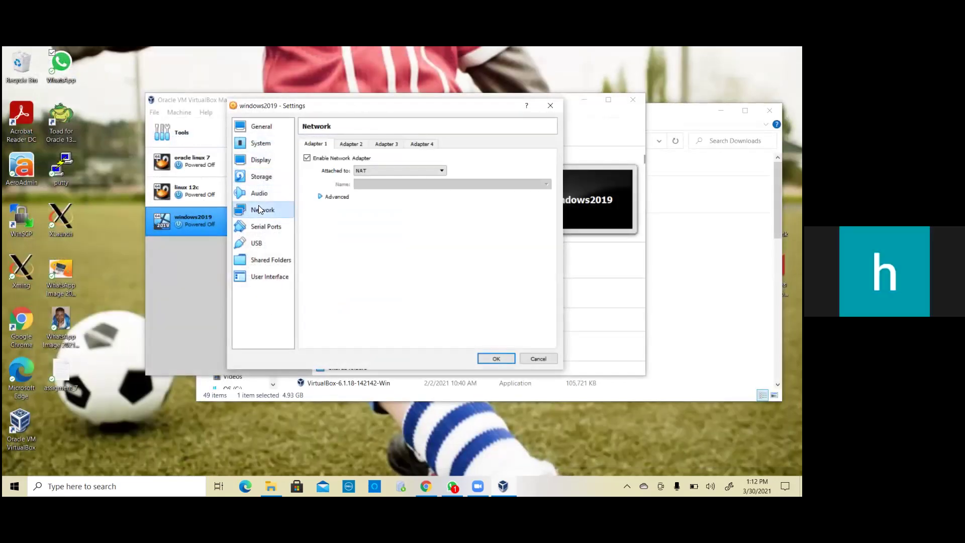
left_click(370, 170)
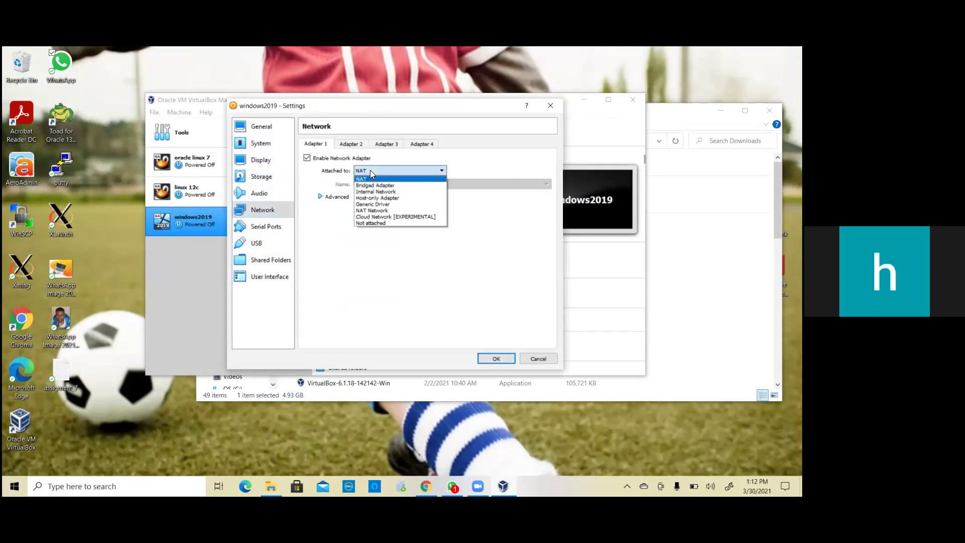
left_click(365, 185)
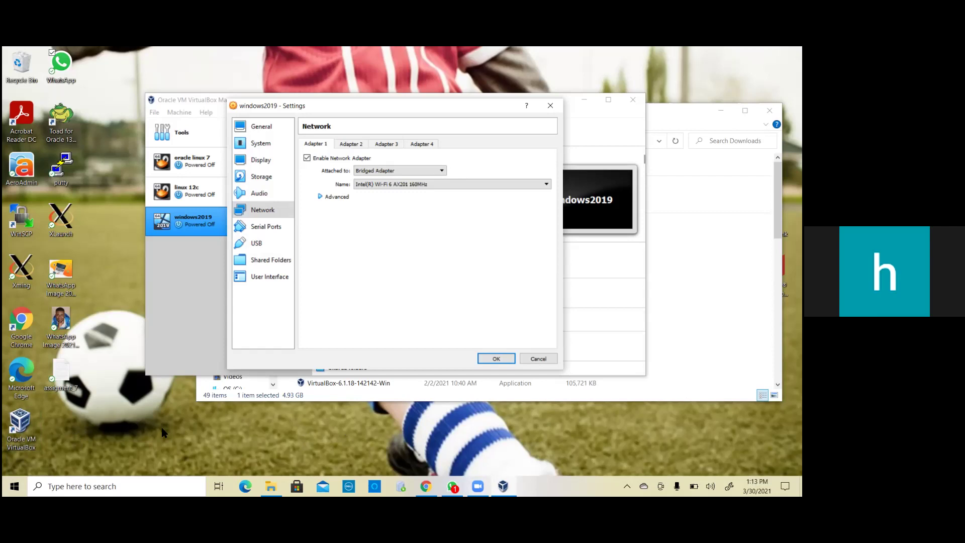
left_click(14, 486)
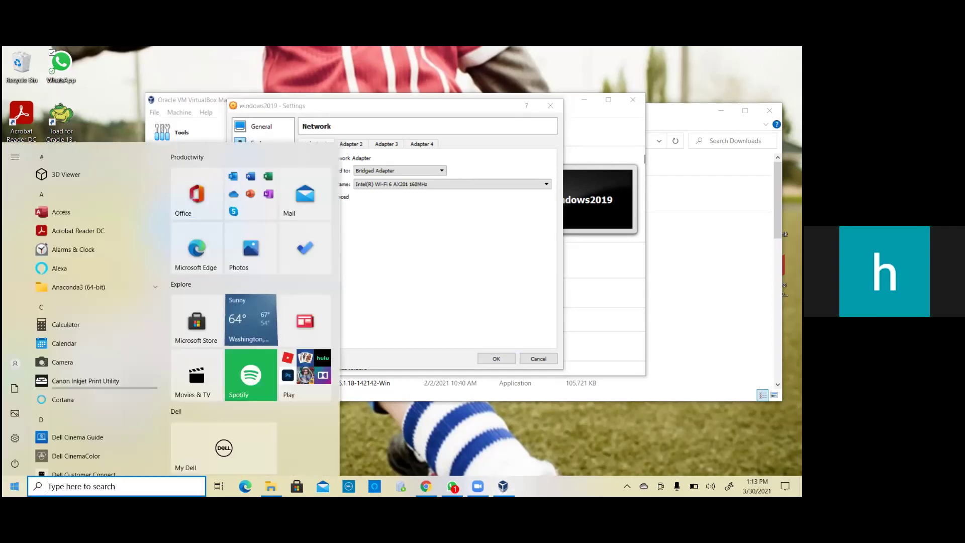
left_click(474, 280)
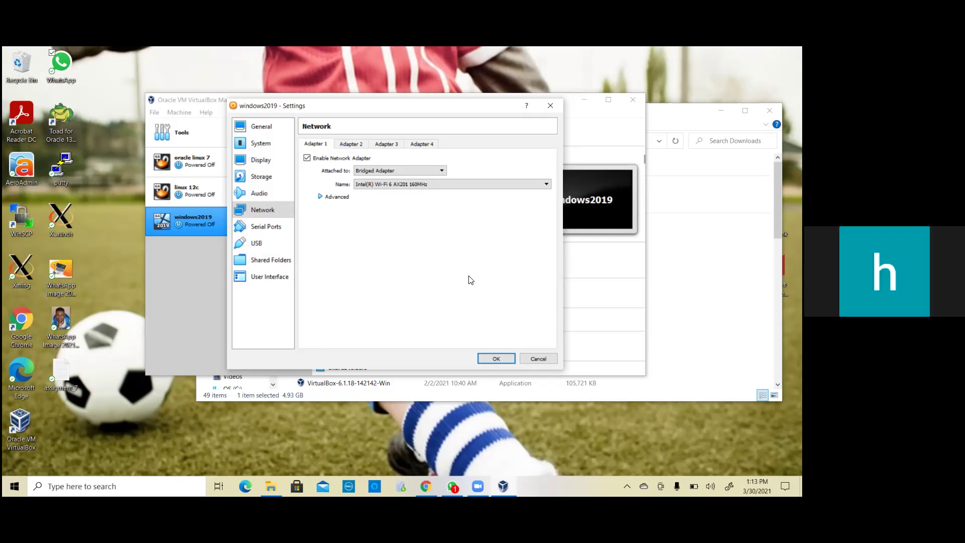
Save the VM settings, start windows2019 and show its window at the Setup language page.
left_click(490, 357)
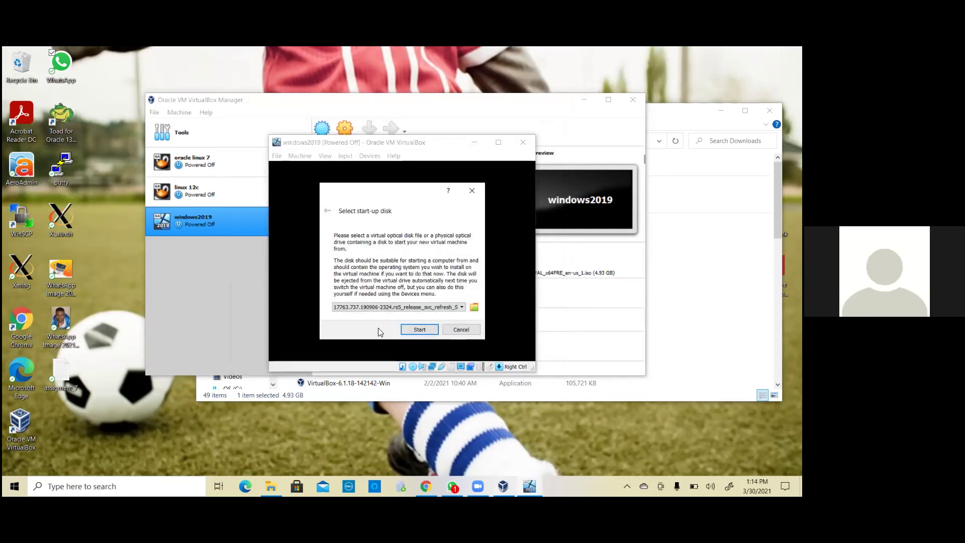
left_click(409, 327)
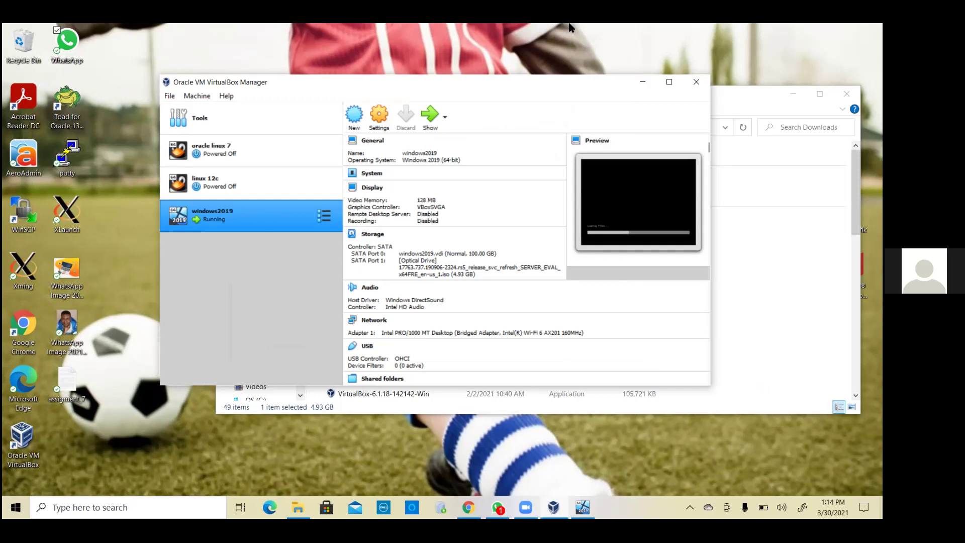
left_click(423, 115)
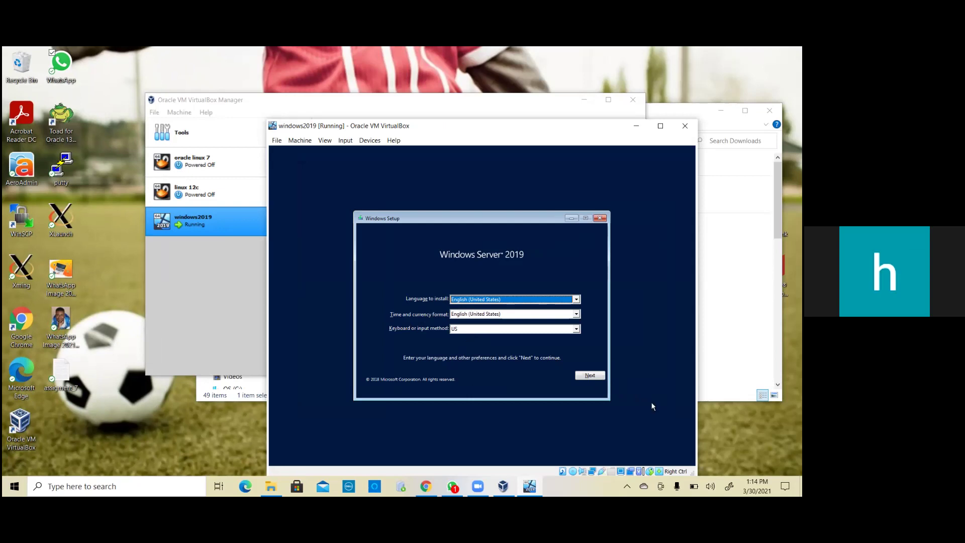
Accept the English (United States) language and keyboard defaults and begin the Windows Server installation.
left_click(587, 375)
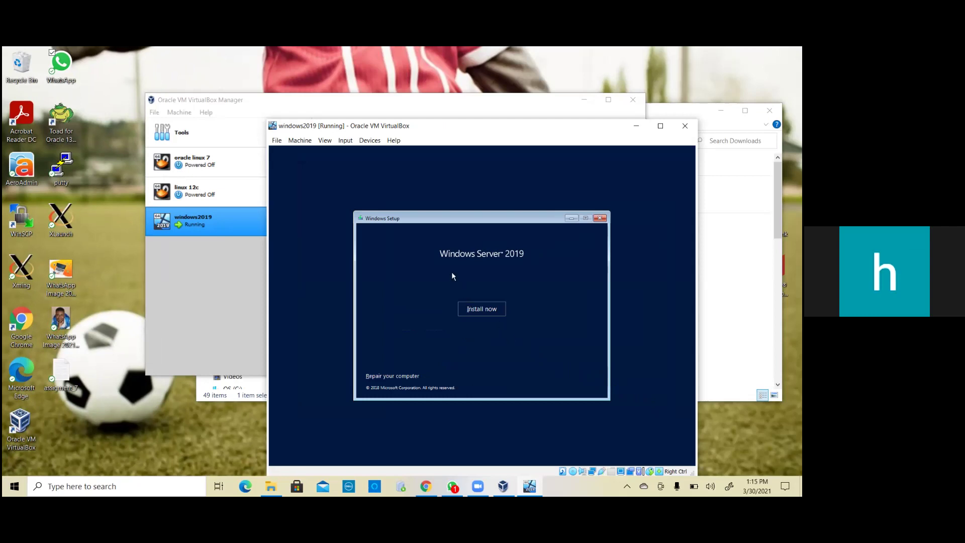
left_click(484, 310)
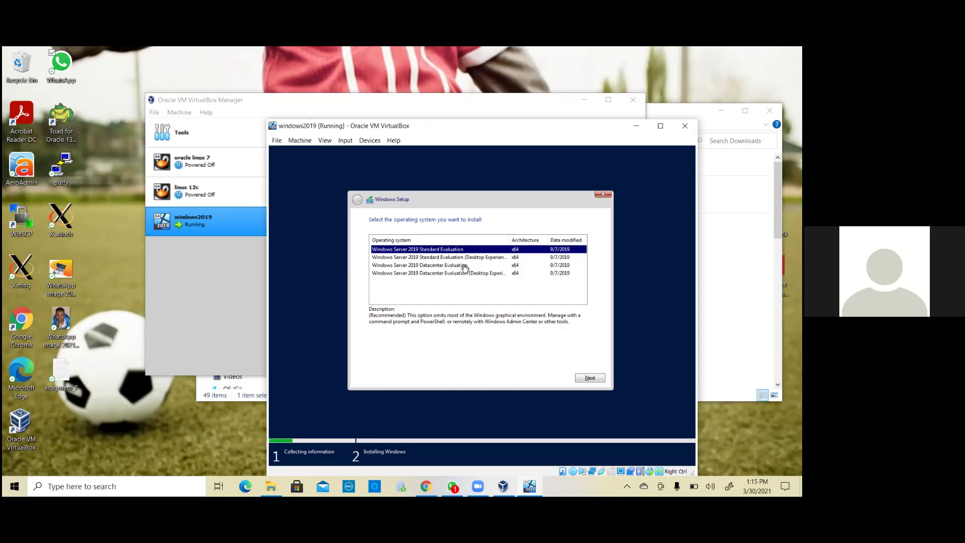
Choose Windows Server 2019 Datacenter Evaluation (Desktop Experience) and continue to the license terms.
left_click(465, 266)
key("Down")
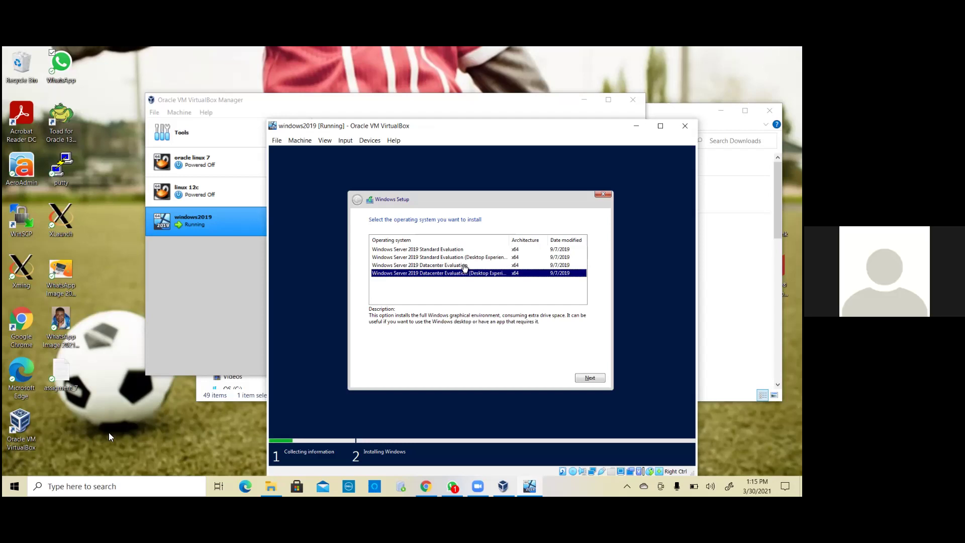
left_click(14, 486)
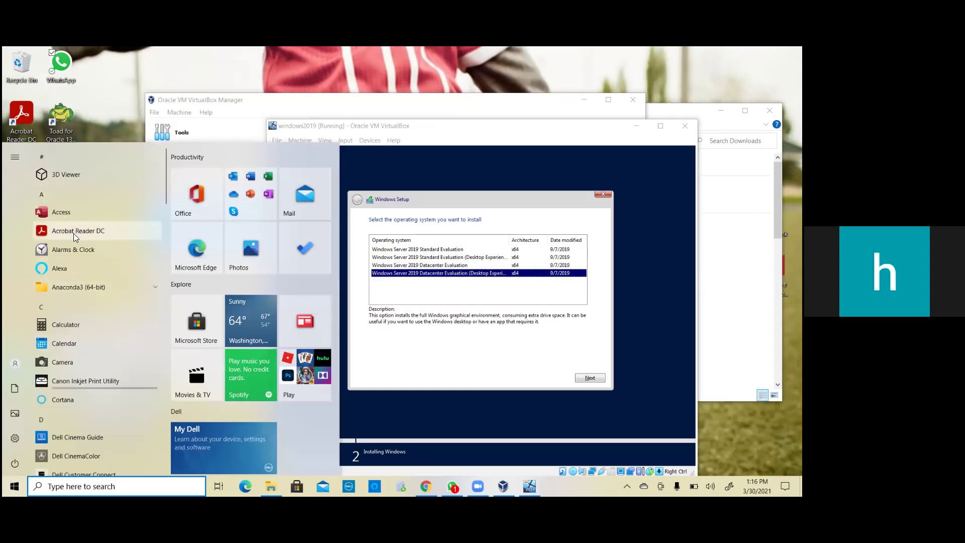
left_click(438, 344)
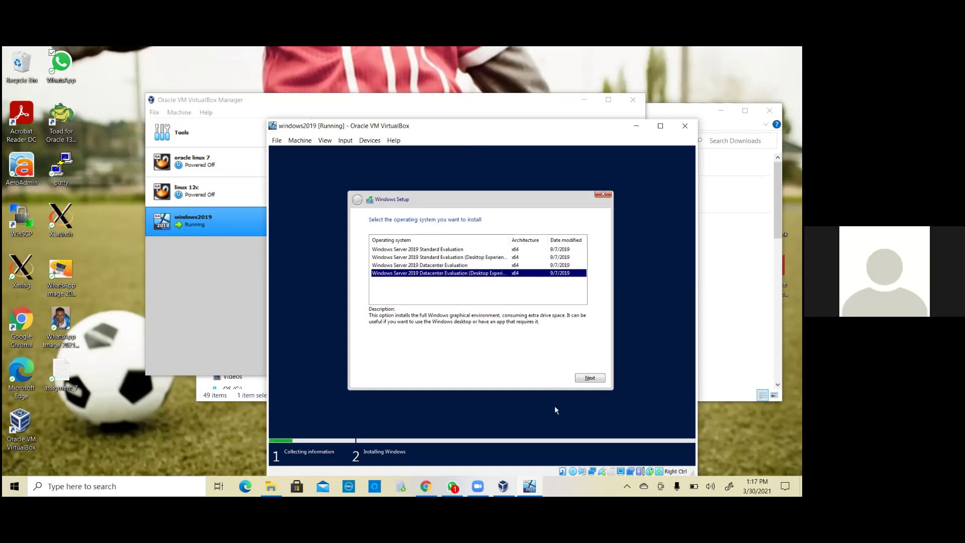
left_click(588, 376)
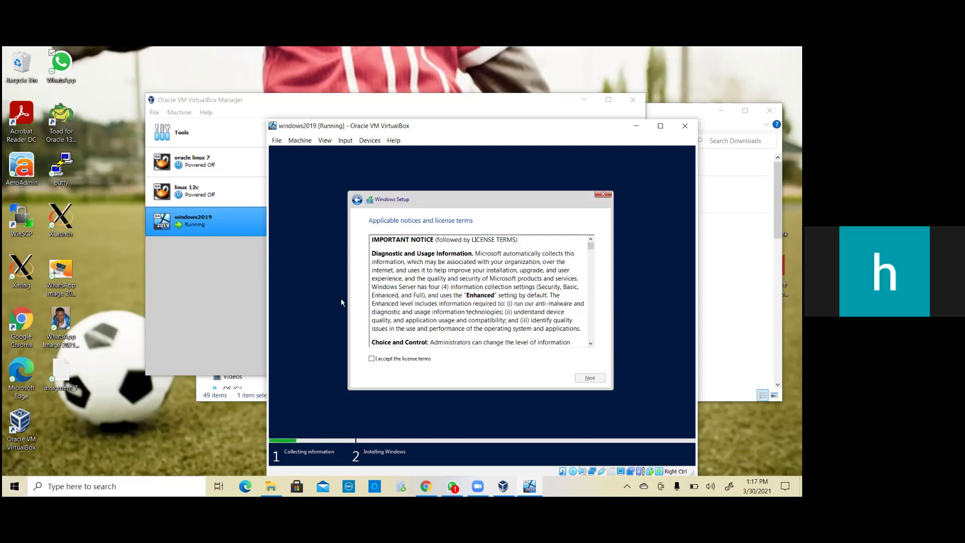
Accept the license terms, then launch Notepad on the host from the Run dialog.
left_click(387, 359)
left_click(585, 379)
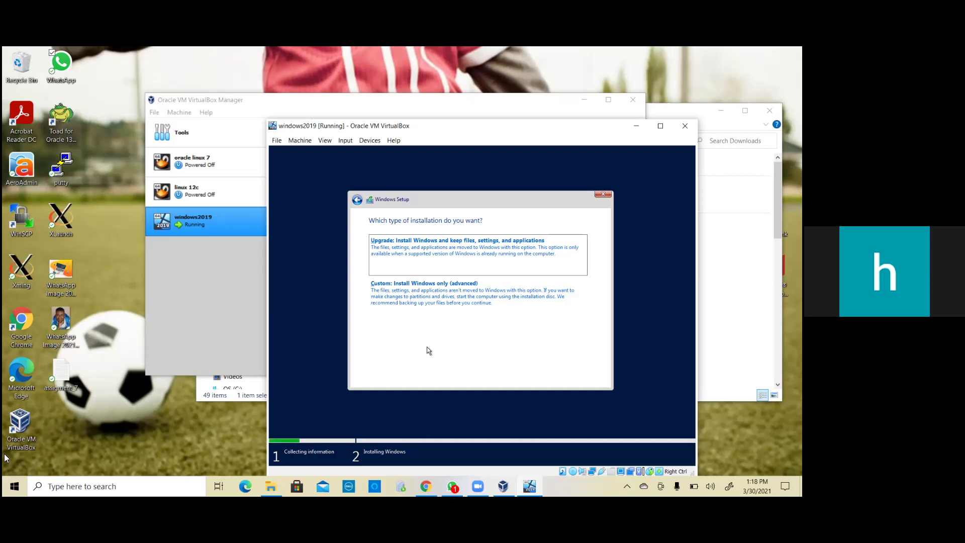
left_click(14, 486)
right_click(14, 486)
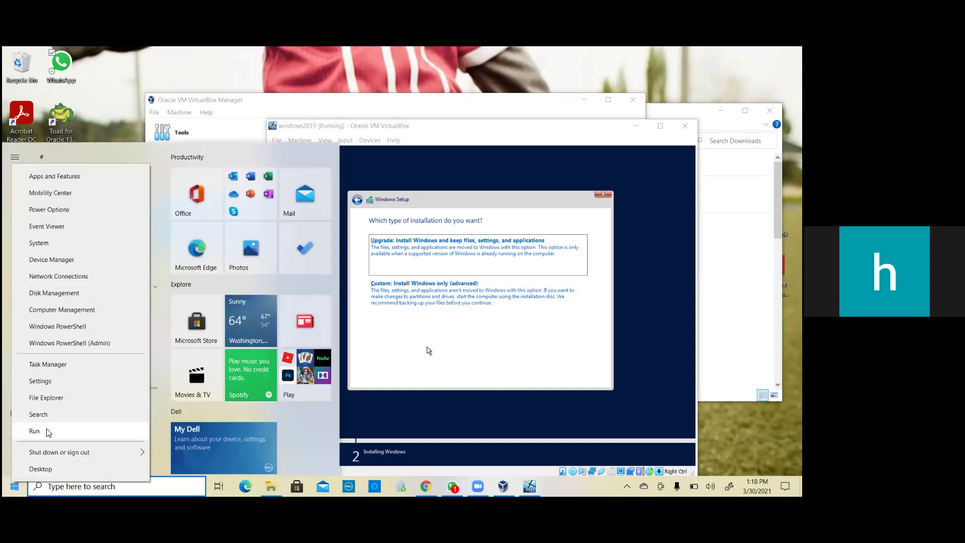
left_click(47, 431)
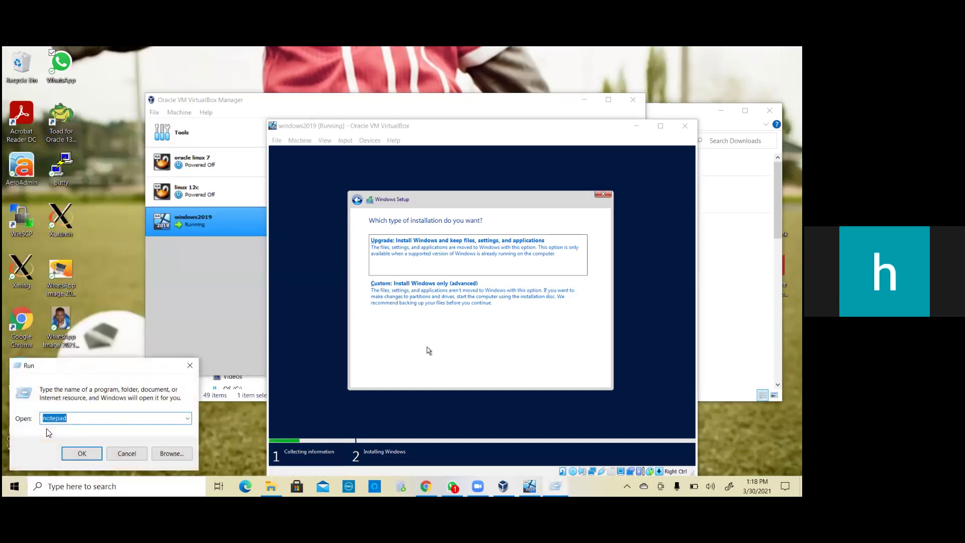
key("Return")
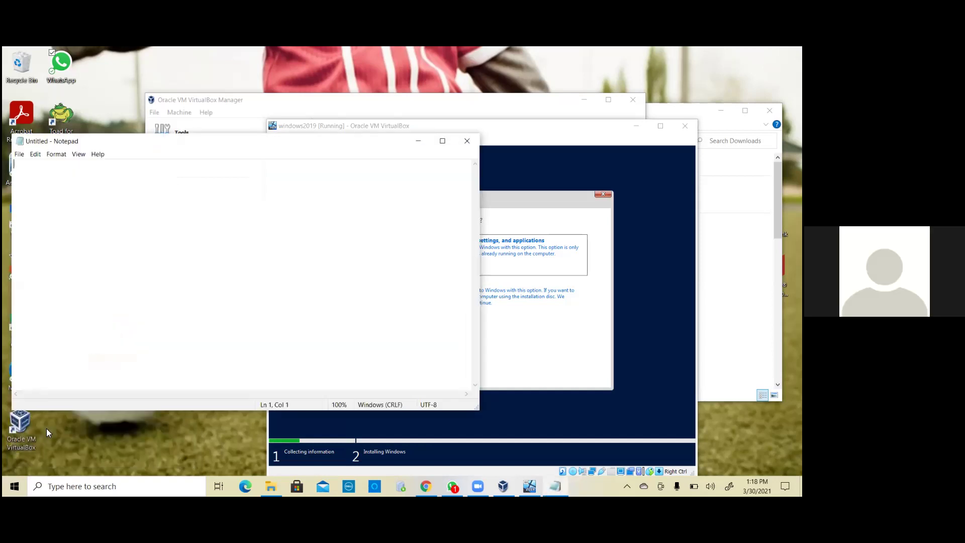
Type 'windows server ( DNS ,DHCP, Configure domain controller, NFS , IIS)' as Notepad's first line.
type("windows server")
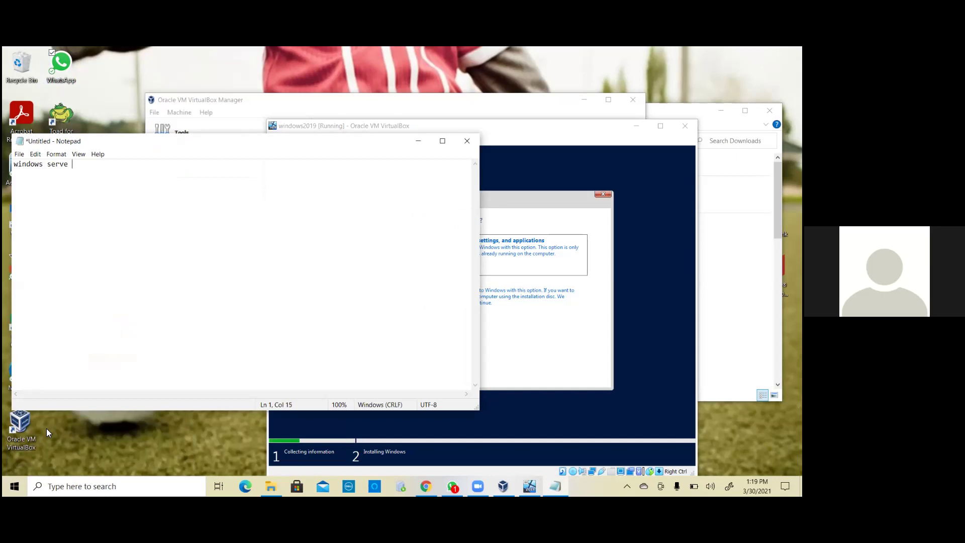
key("BackSpace")
key("BackSpace")
type("er ( ")
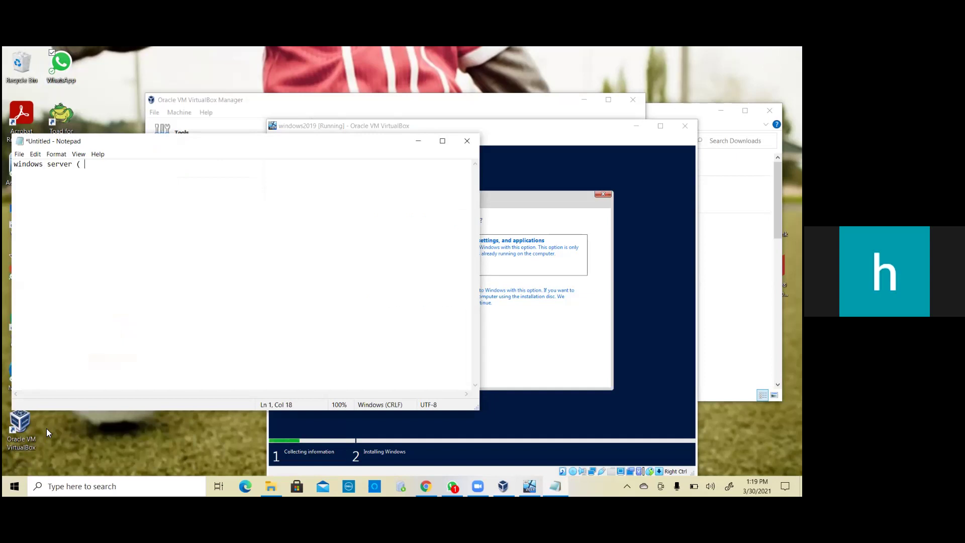
type("DNS ,DHCP, Configure domi")
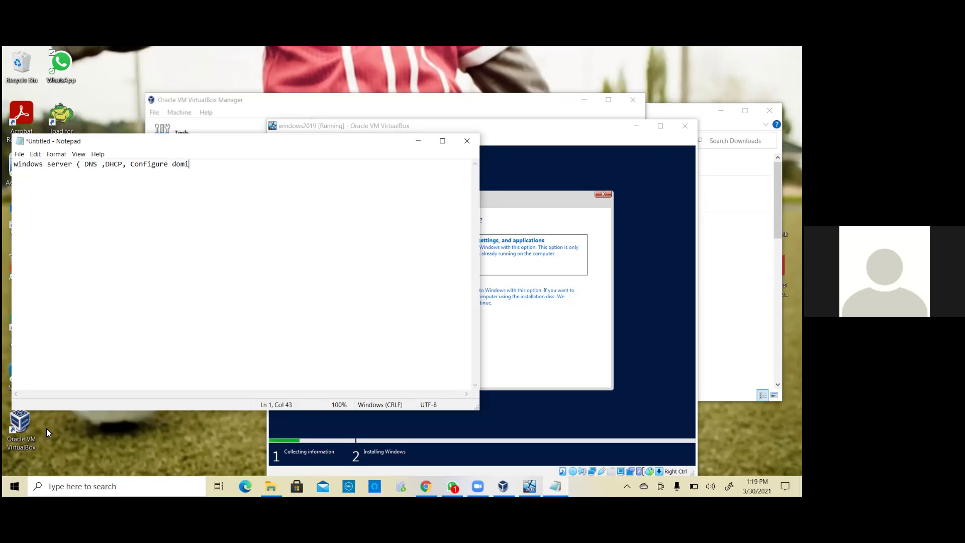
key("BackSpace")
type("ain cont")
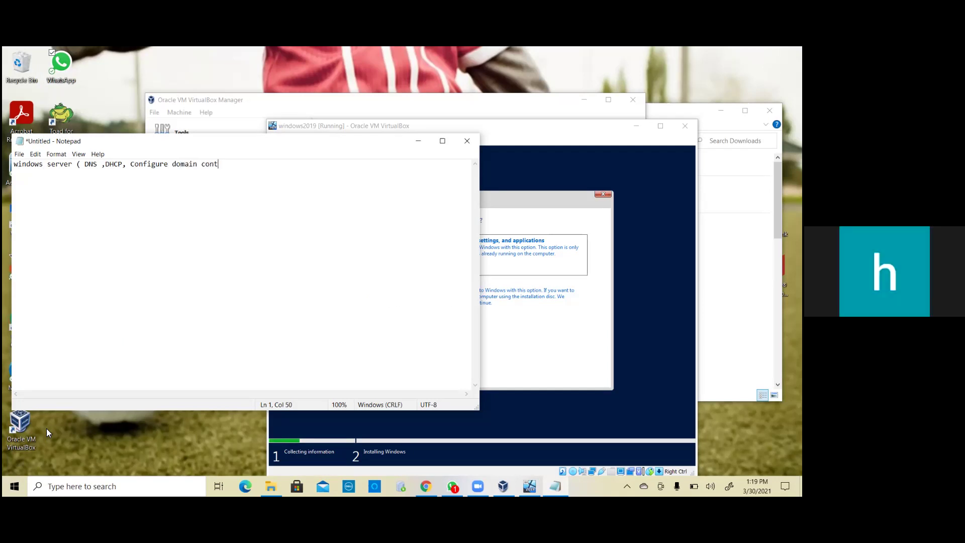
type("roller, NFS , IIS)")
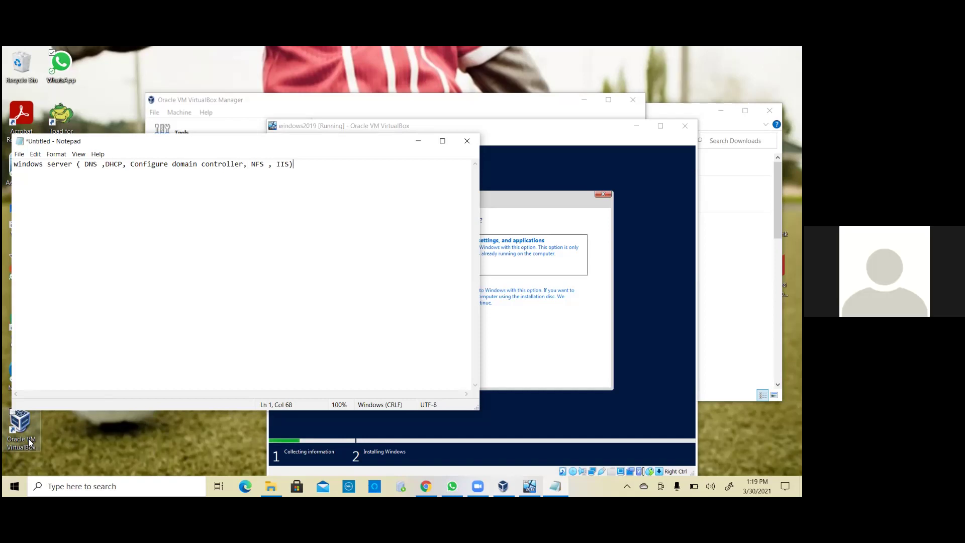
Add a second Notepad line reading 'windows98 /7 /8 /10'.
key("Return")
type("windows")
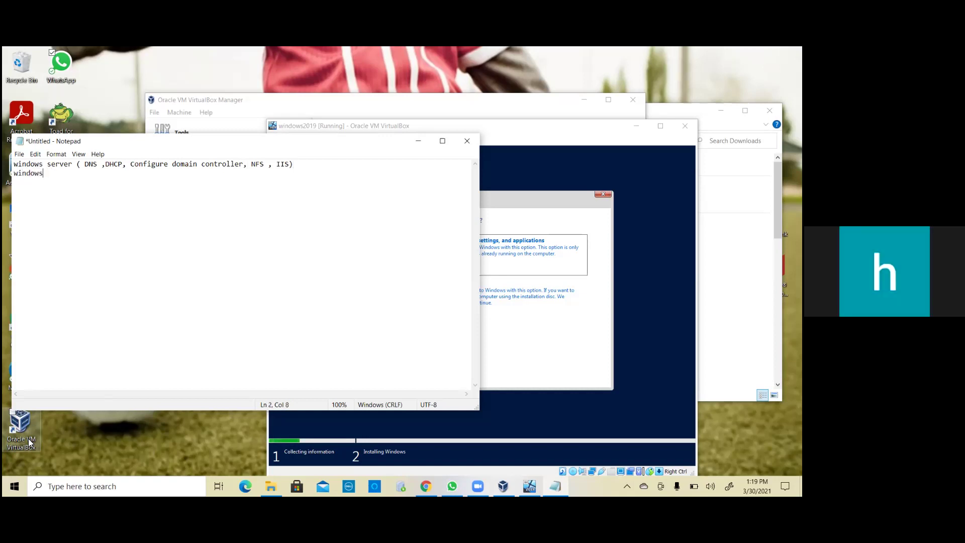
type("98 /7 /8")
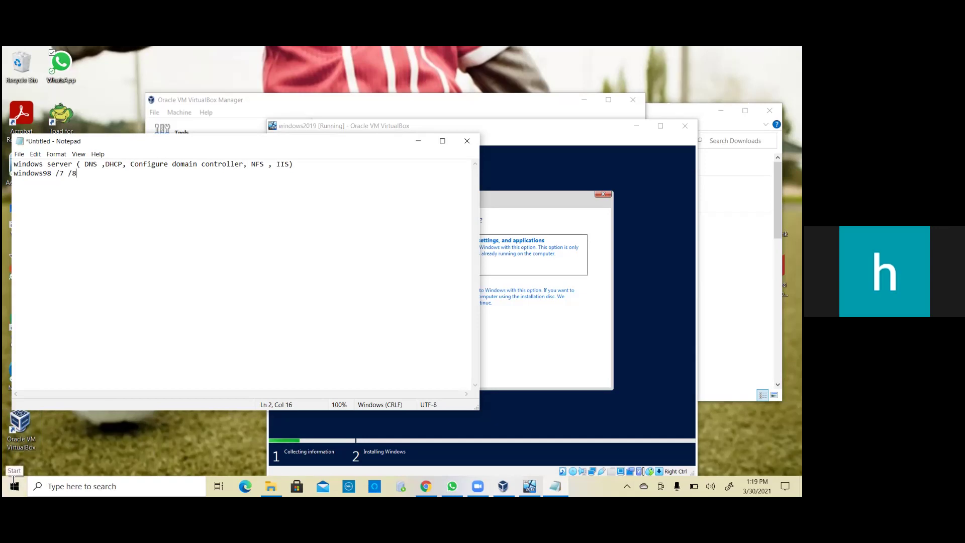
type("/10")
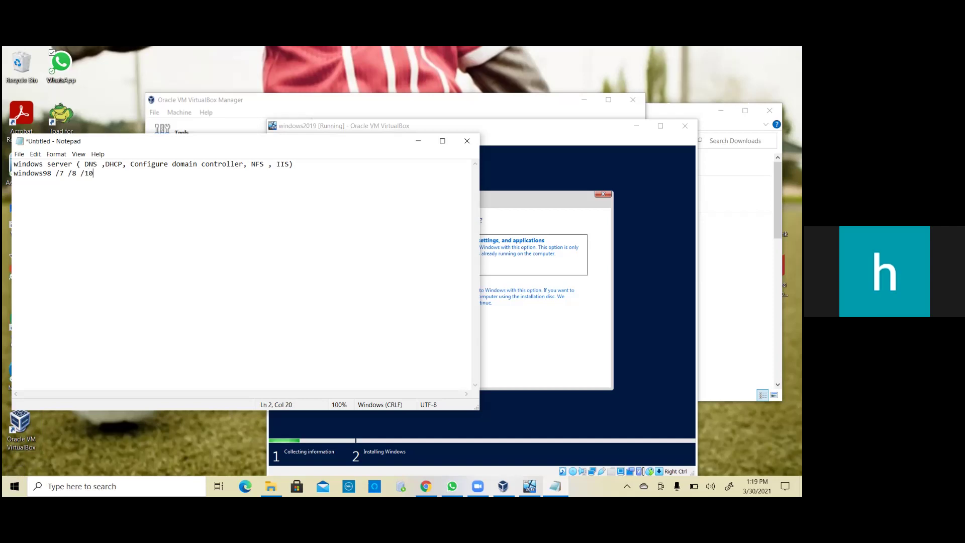
left_click(13, 480)
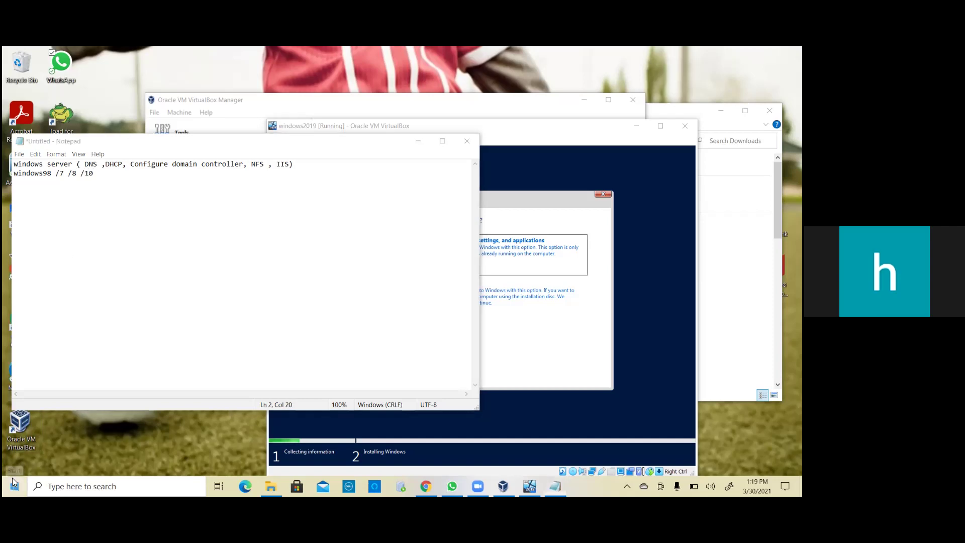
right_click(12, 477)
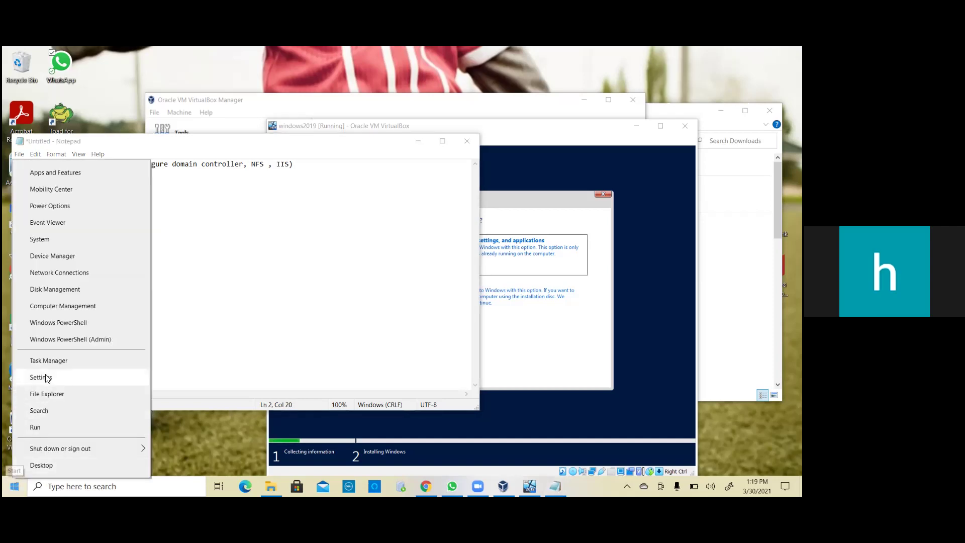
left_click(49, 239)
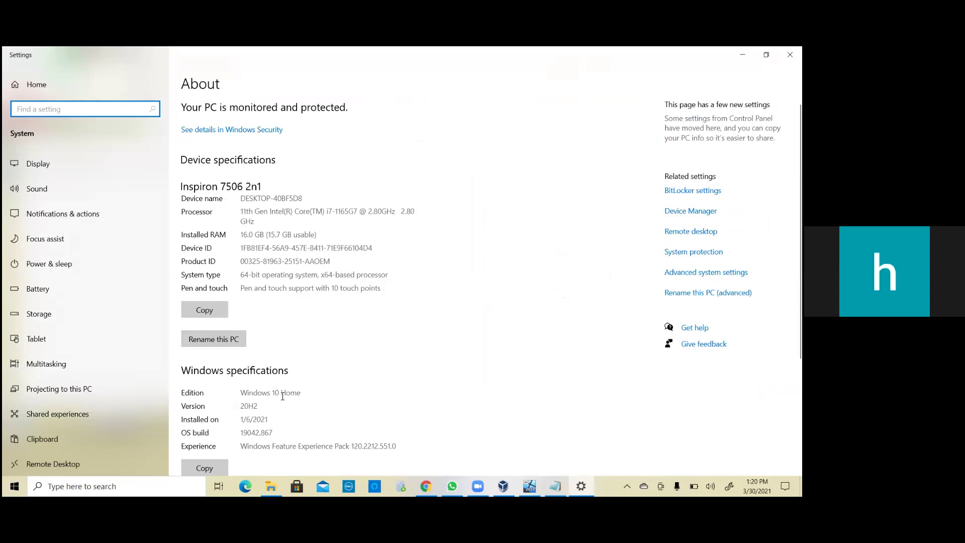
left_click_drag(301, 393, 229, 397)
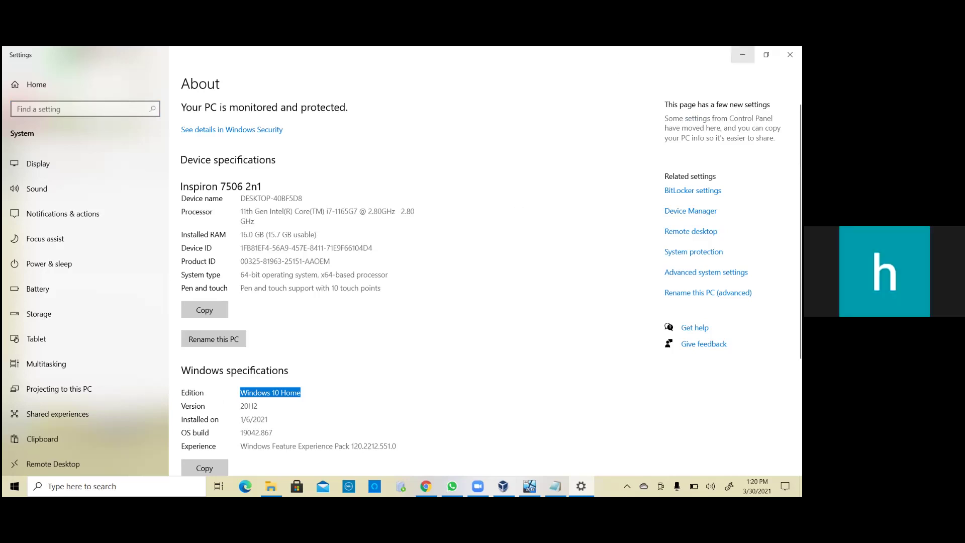
left_click(790, 54)
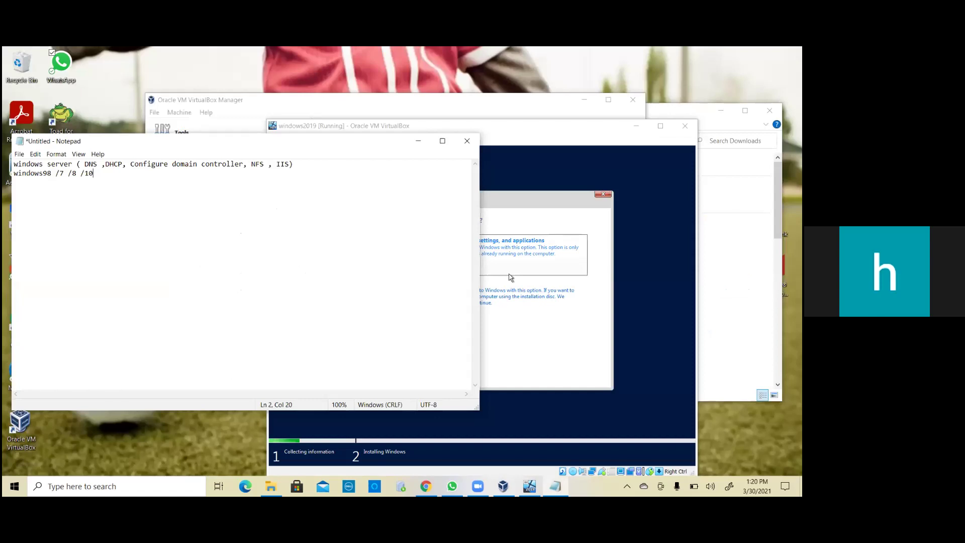
Minimize Notepad, pick Custom install, and select Drive 0's 100.0 GB unallocated space.
left_click(417, 142)
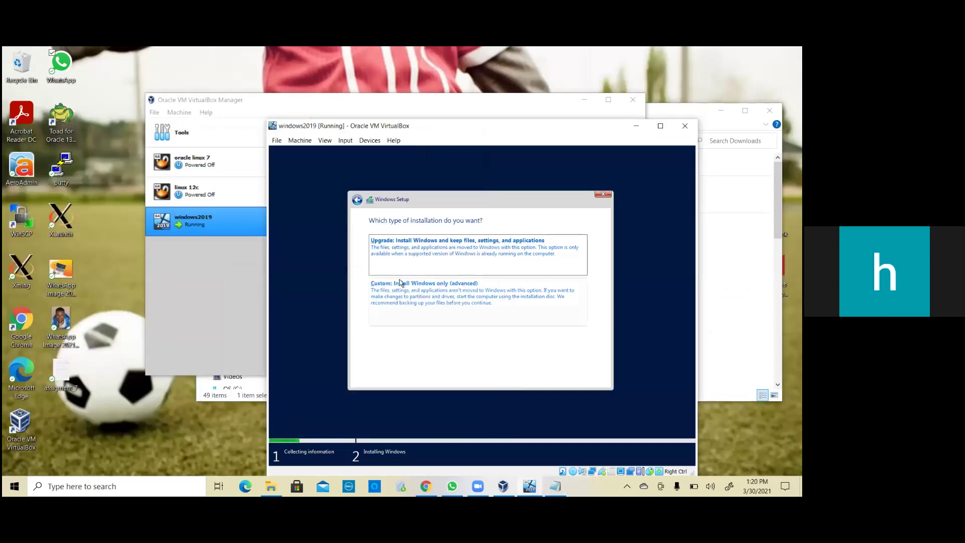
left_click(421, 292)
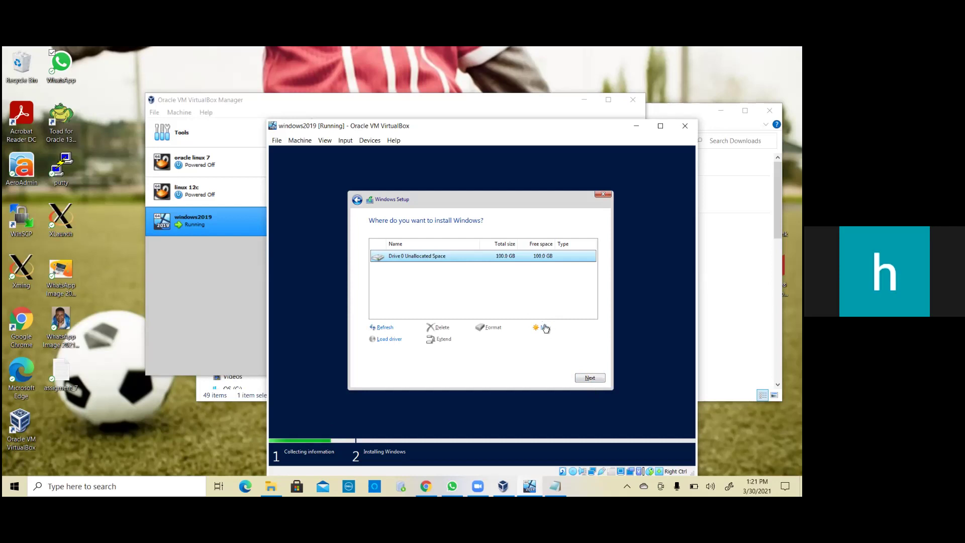
left_click(475, 287)
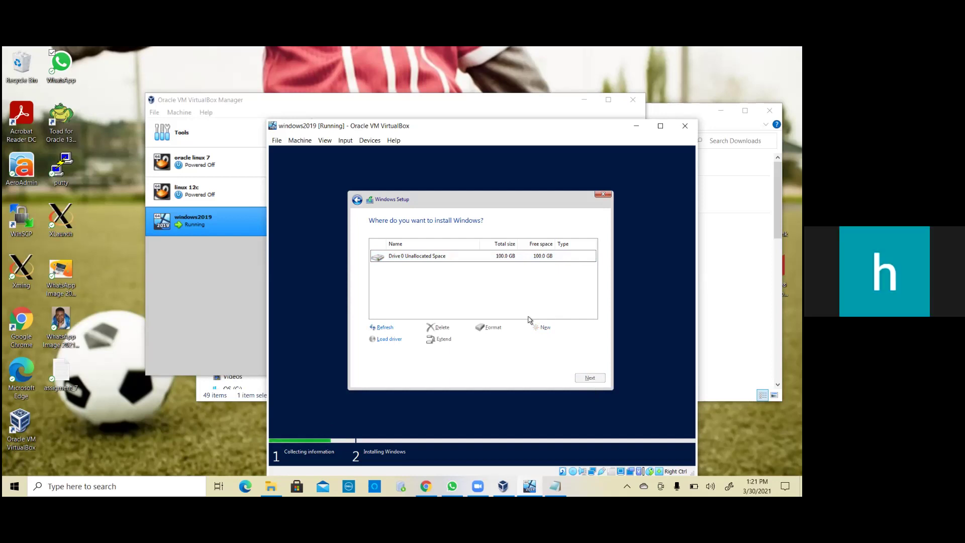
left_click(472, 255)
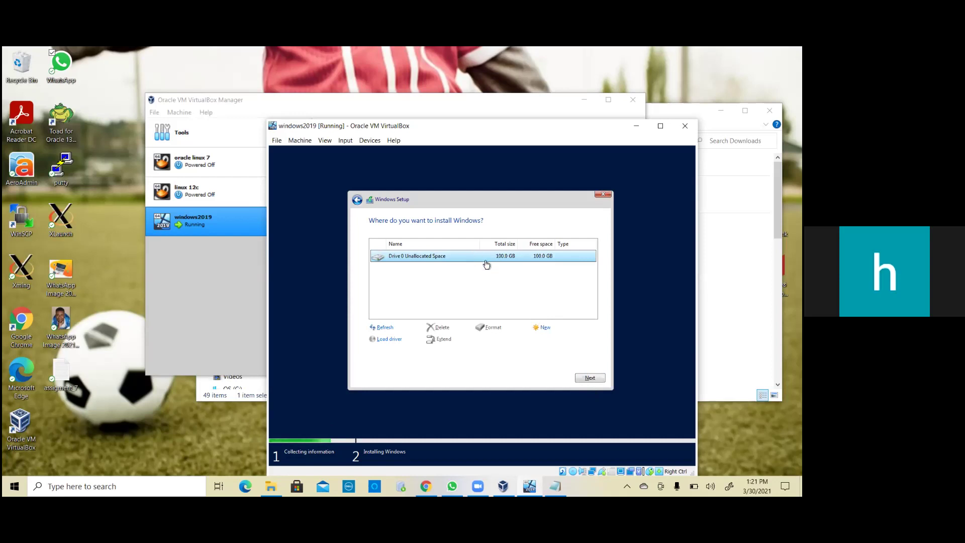
left_click(539, 332)
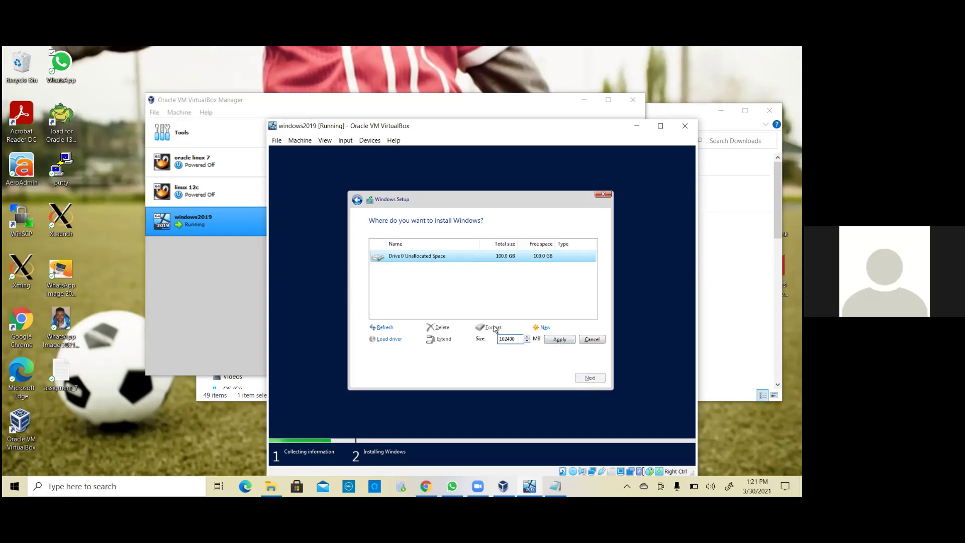
double_click(518, 340)
key("BackSpace")
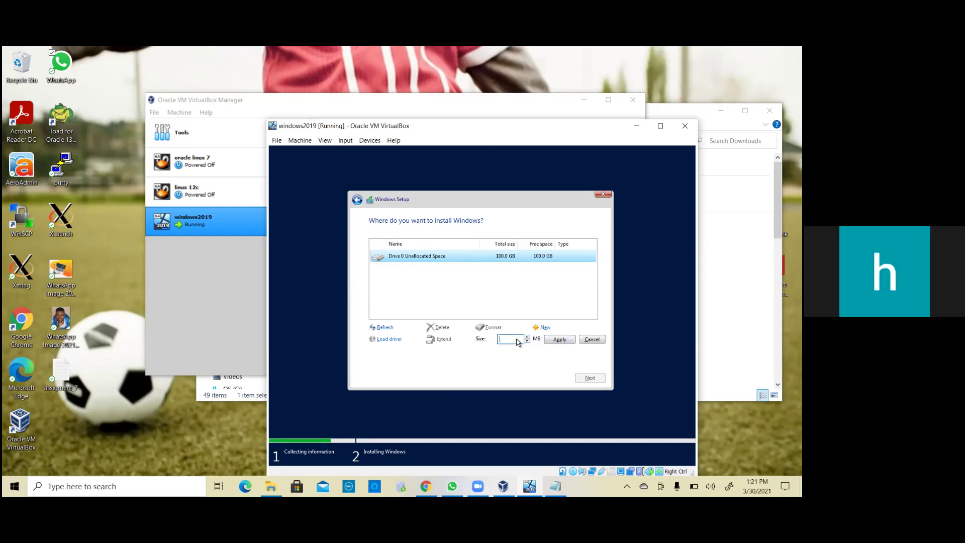
type("50000")
key("BackSpace")
key("BackSpace")
key("BackSpace")
key("BackSpace")
key("BackSpace")
type("300")
left_click(557, 340)
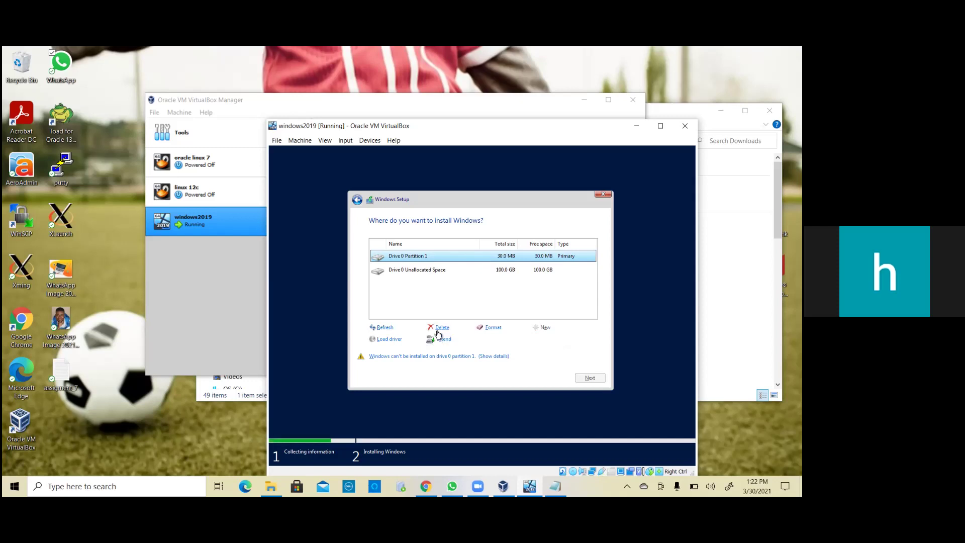
left_click(439, 330)
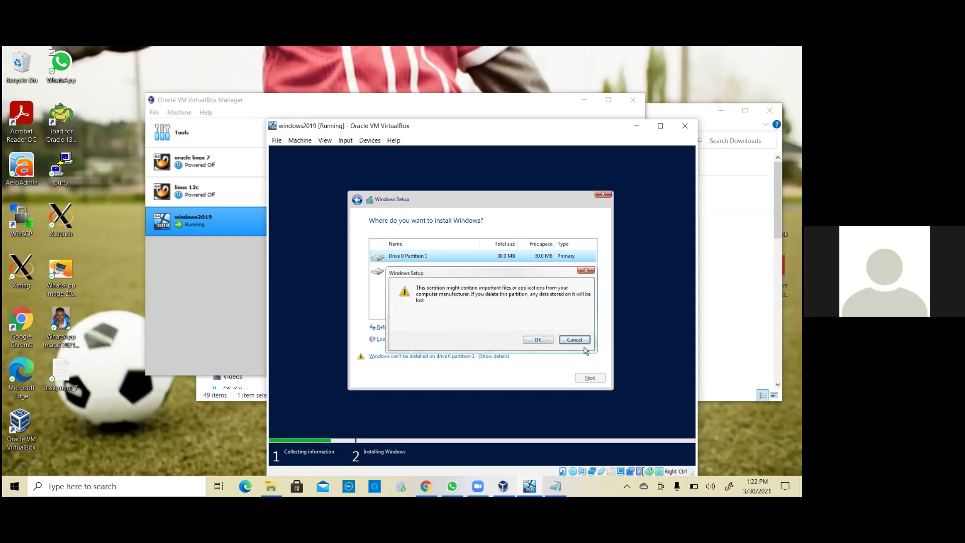
left_click(538, 339)
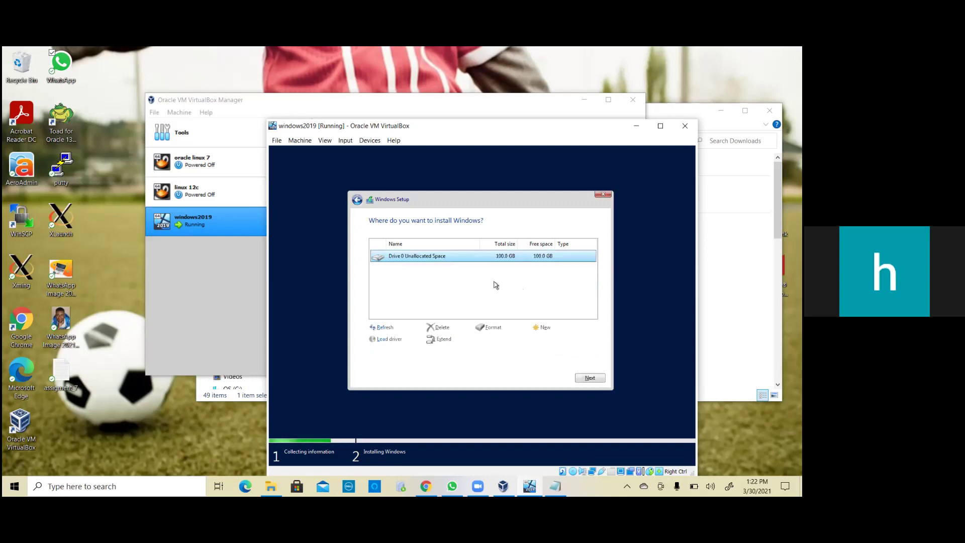
Create a new 30000 MB partition on Drive 0, allowing the extra system partitions.
left_click(545, 327)
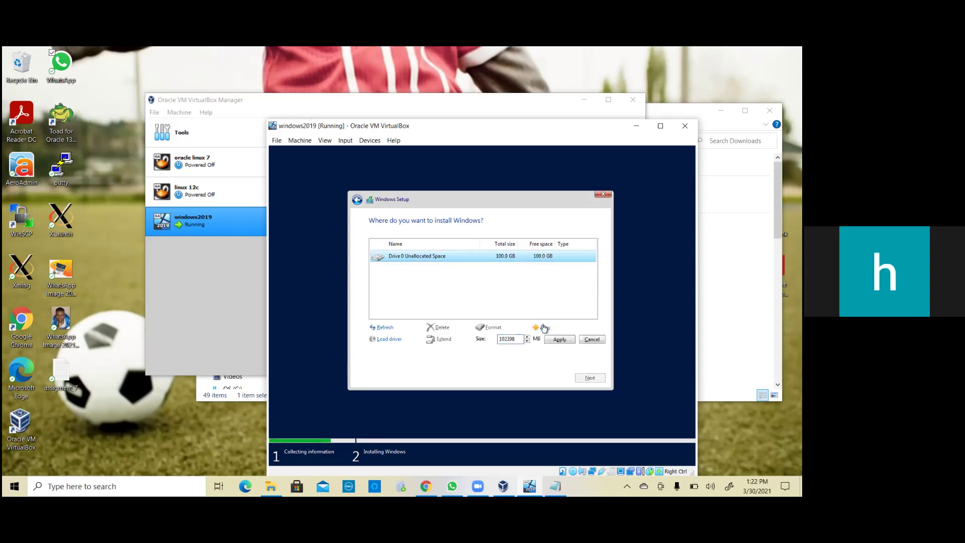
double_click(512, 341)
left_click(512, 340)
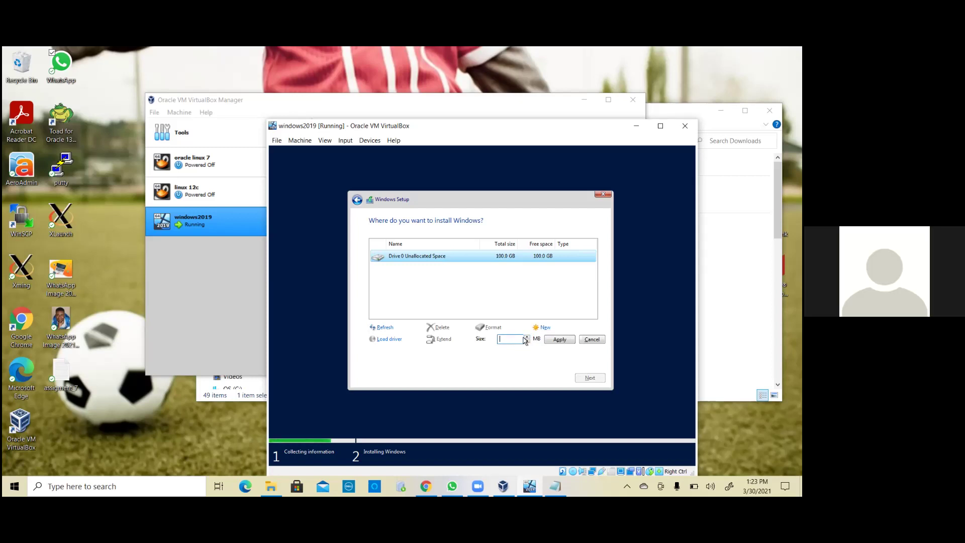
type("300")
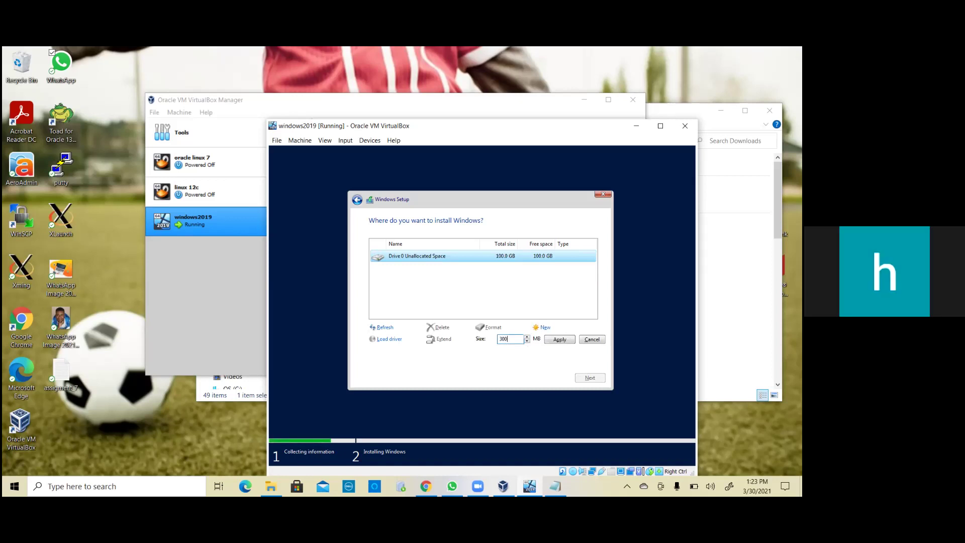
type("00")
left_click(557, 339)
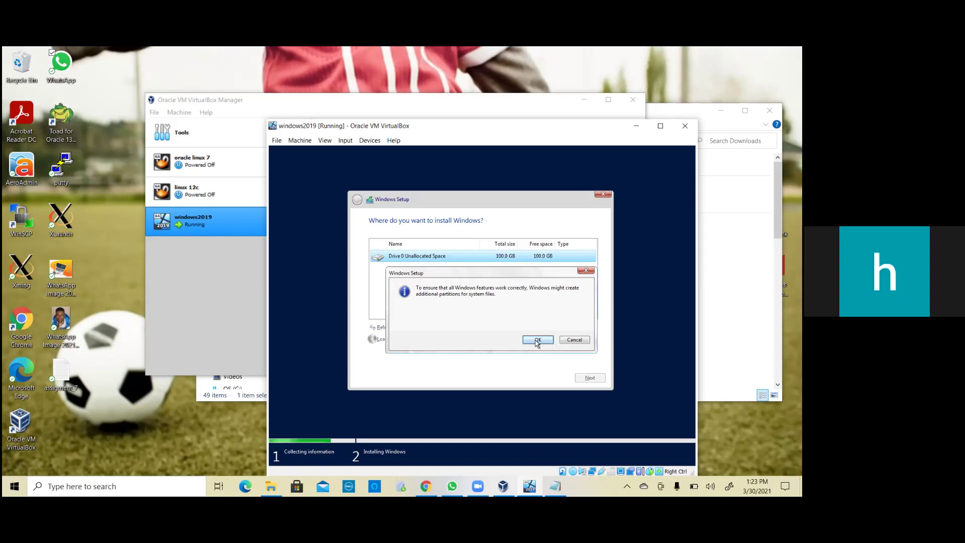
left_click(537, 339)
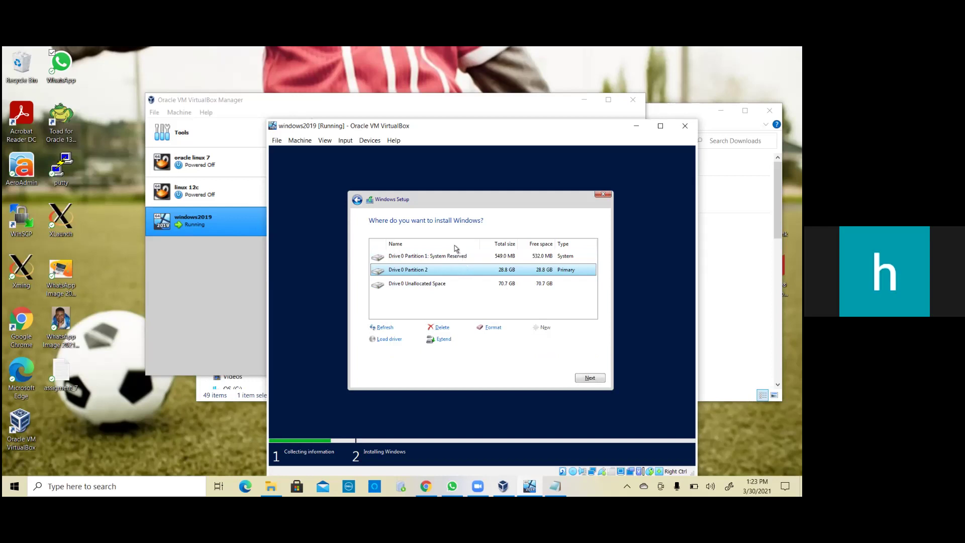
Turn the remaining 70.7 GB unallocated space into a 72398 MB primary Partition 3.
left_click(443, 286)
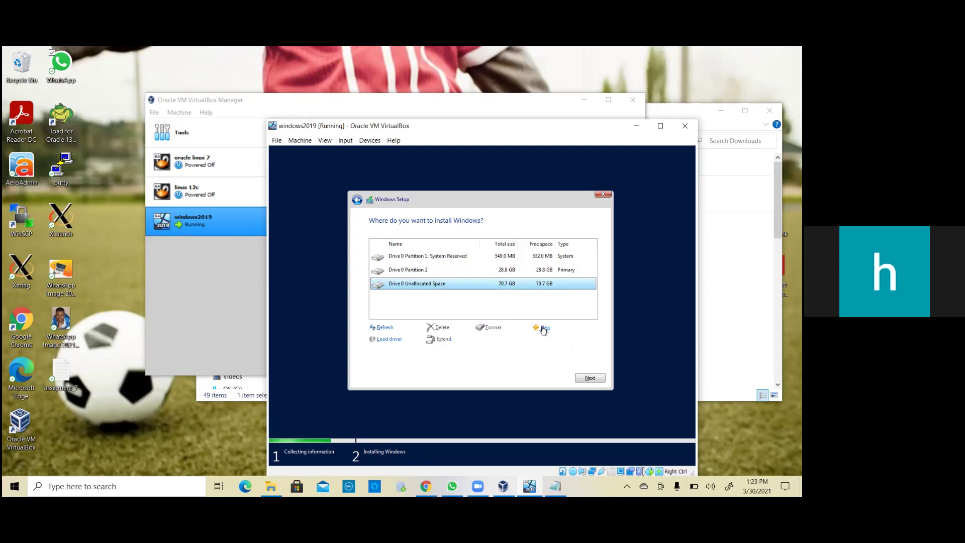
left_click(543, 329)
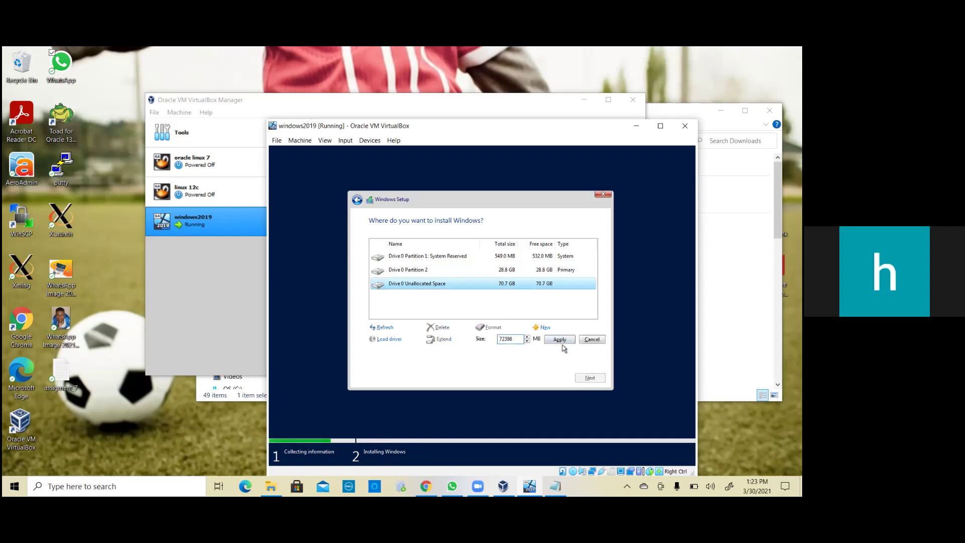
left_click(561, 341)
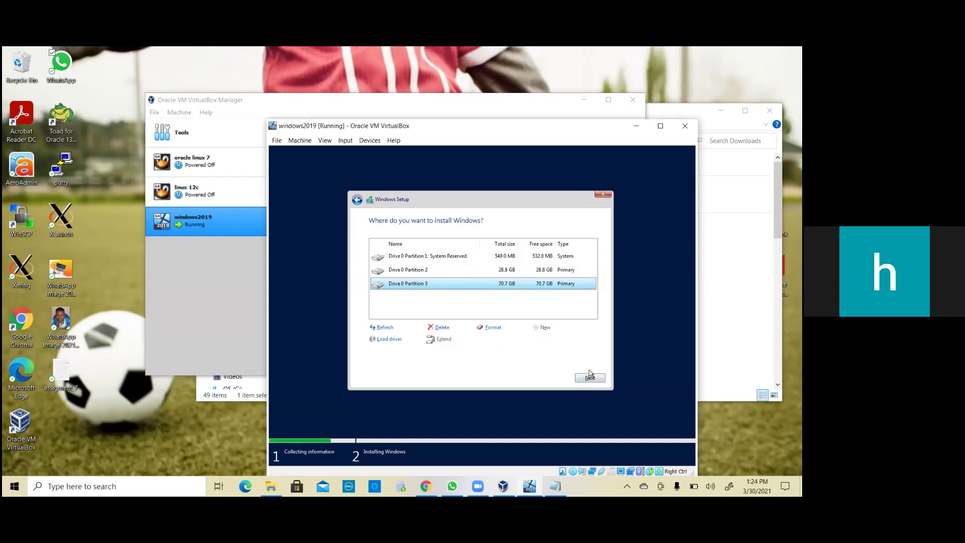
Start installing Windows on the partitioned drive and follow progress to 74%.
left_click(588, 378)
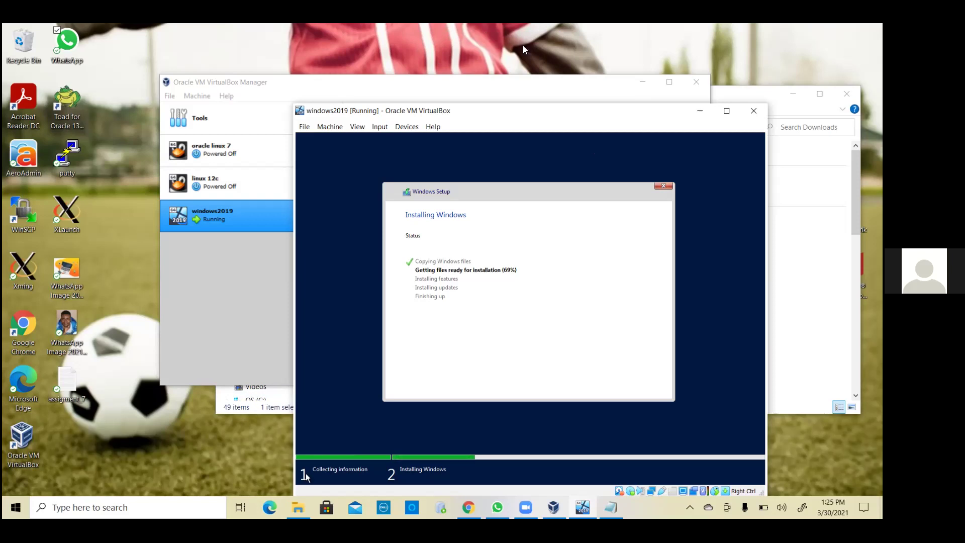
left_click(562, 26)
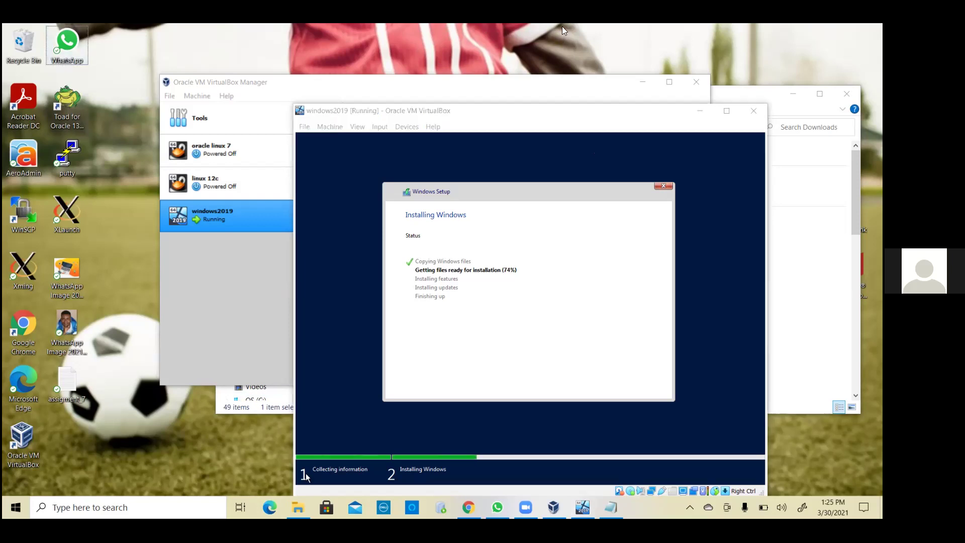
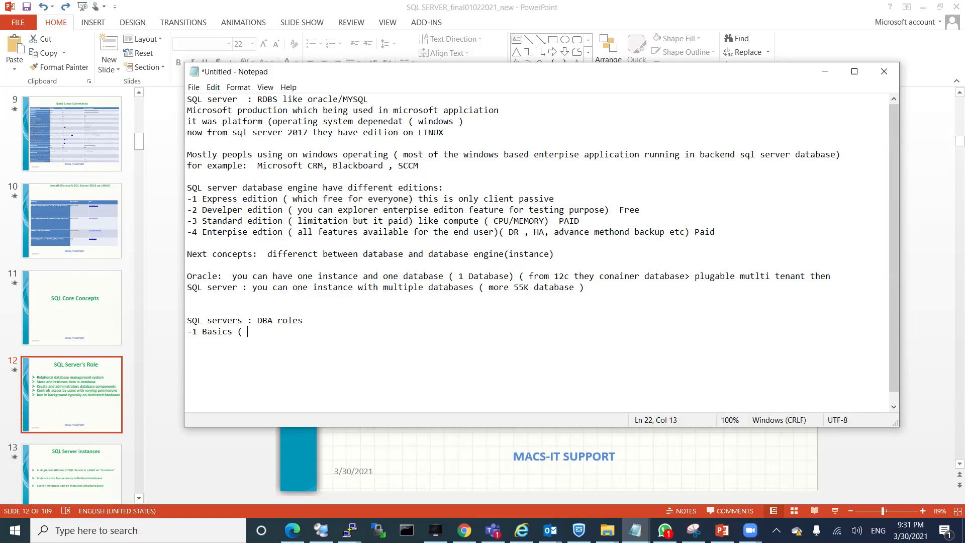
Finish the Basics item with 'what is instance, what is databases, architecture'.
type("what is in")
key("BackSpace")
type("s instacnce")
key("BackSpace")
key("BackSpace")
key("BackSpace")
key("BackSpace")
type("nce , what is databases ,")
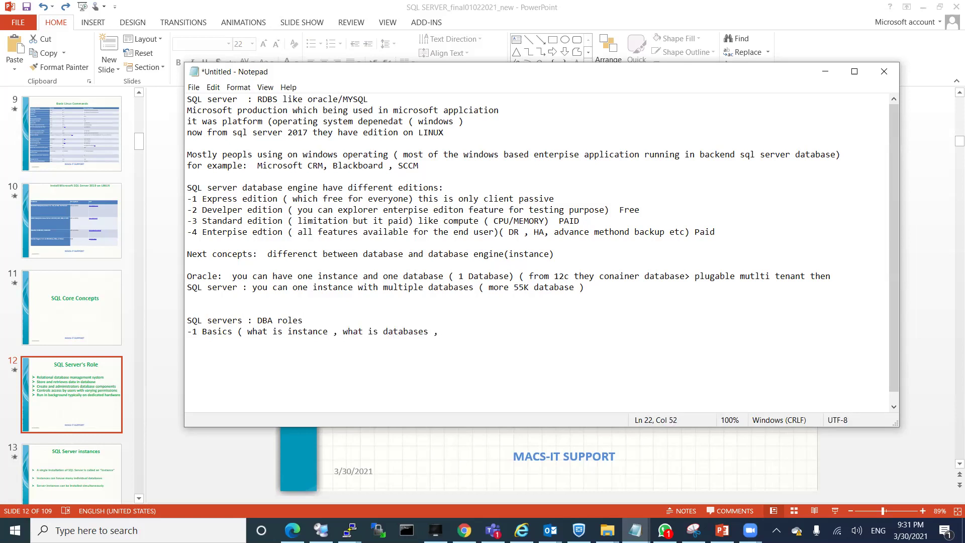
type(" architecture)")
key("Return")
Add the '-2 Security' item with roles/users/windows user/sql server users.
type("-2 backup")
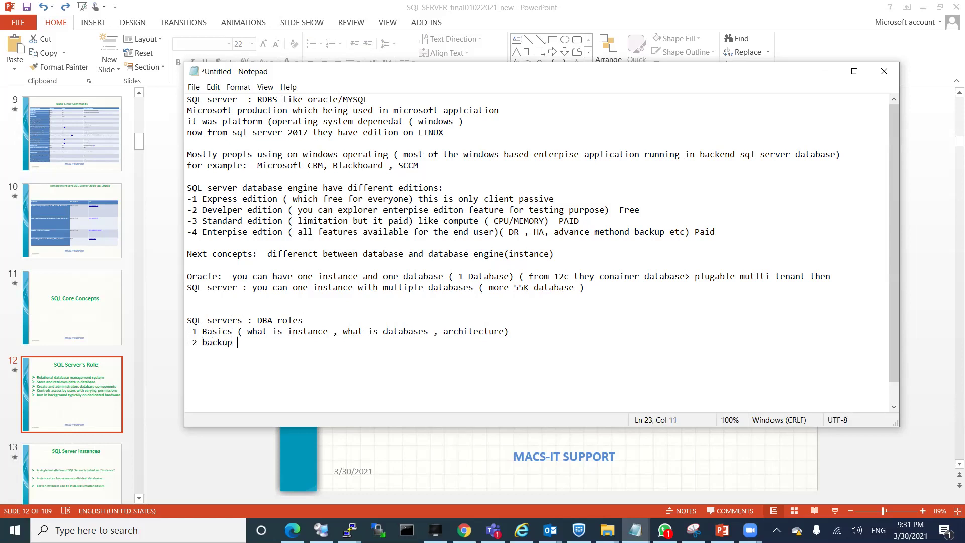
key("BackSpace")
key("BackSpace")
key("BackSpace")
key("BackSpace")
key("BackSpace")
key("BackSpace")
key("BackSpace")
type("Security")
key("Return")
type("-3")
type("( roles/u")
type("sers")
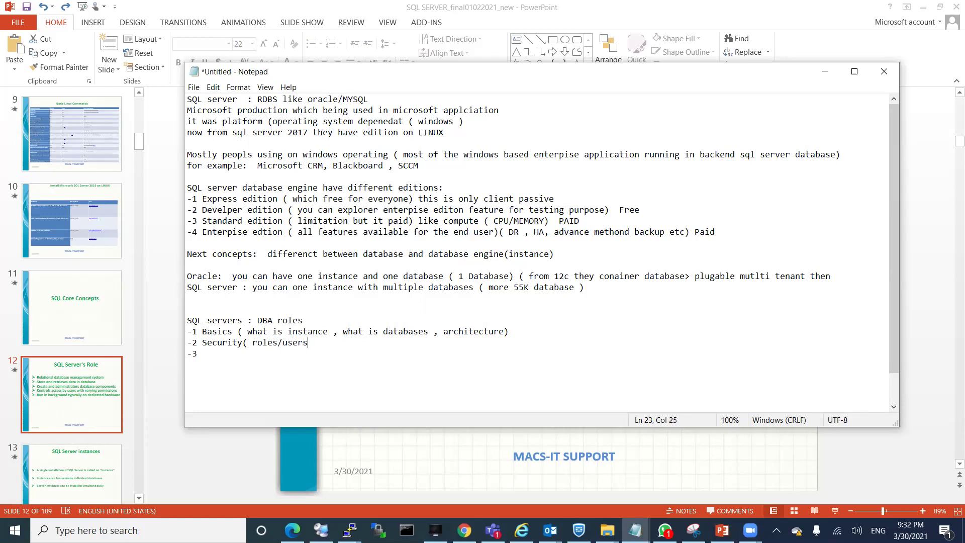
type("/window s user/sql server servers")
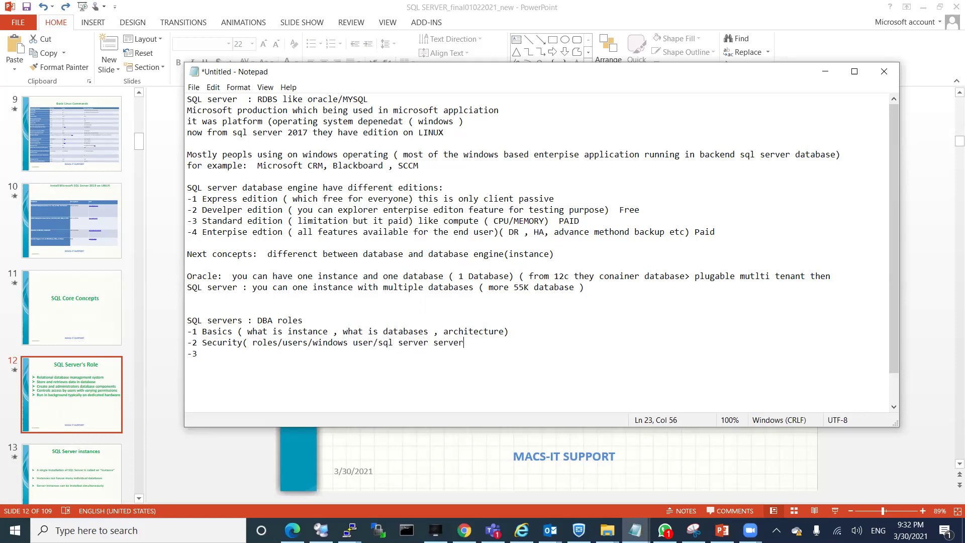
key("BackSpace")
key("BackSpace")
Add 'Backup and recovery' with backup types (full/diffrential/transation log backup).
key("BackSpace")
key("BackSpace")
key("BackSpace")
key("BackSpace")
key("BackSpace")
type("users)")
key("Return")
key("Delete")
type("Backup")
type(" amd")
key("BackSpace")
key("BackSpace")
key("BackSpace")
type("nd re")
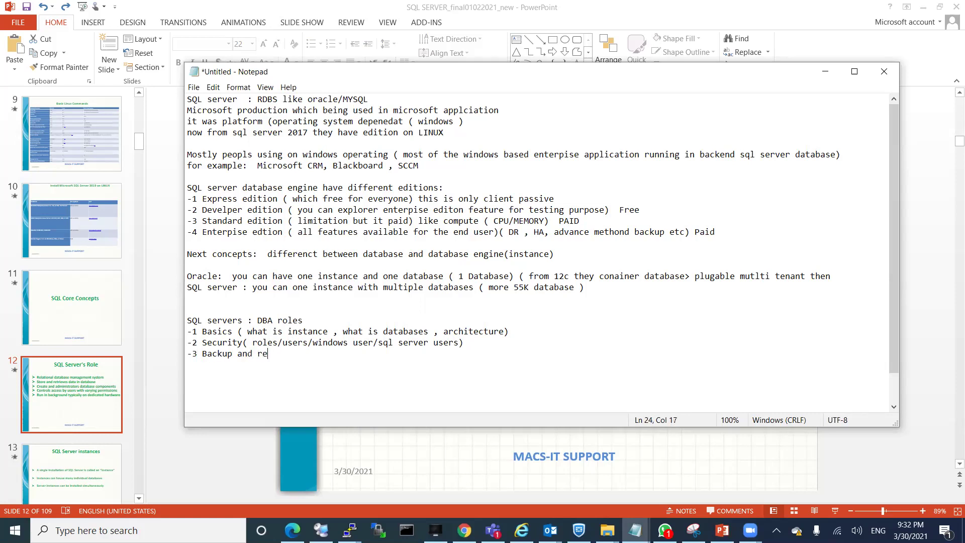
type("covery ( backup types ( full/diffrential/")
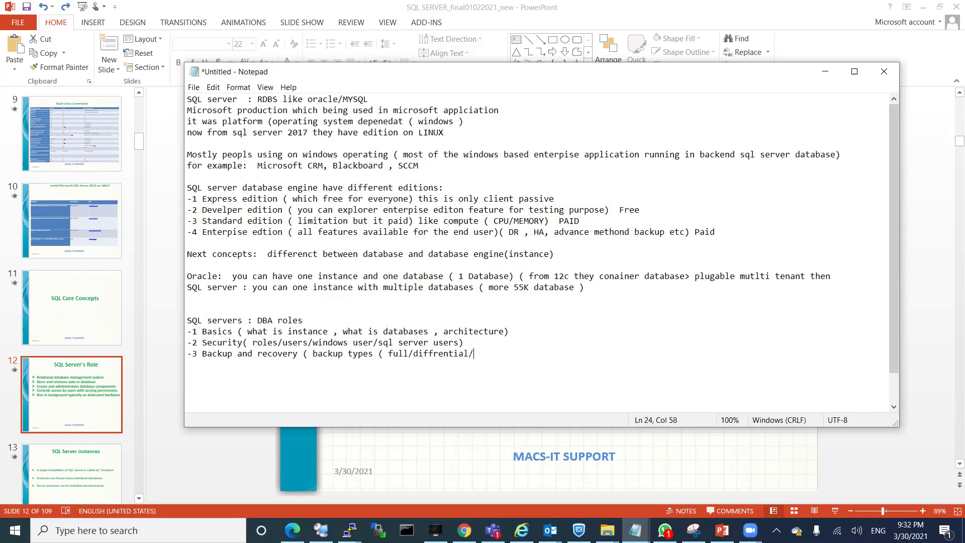
type("transation log backup)")
key("Return")
Add '-4 day to DBA activities' followed by two blank lines.
type("-4")
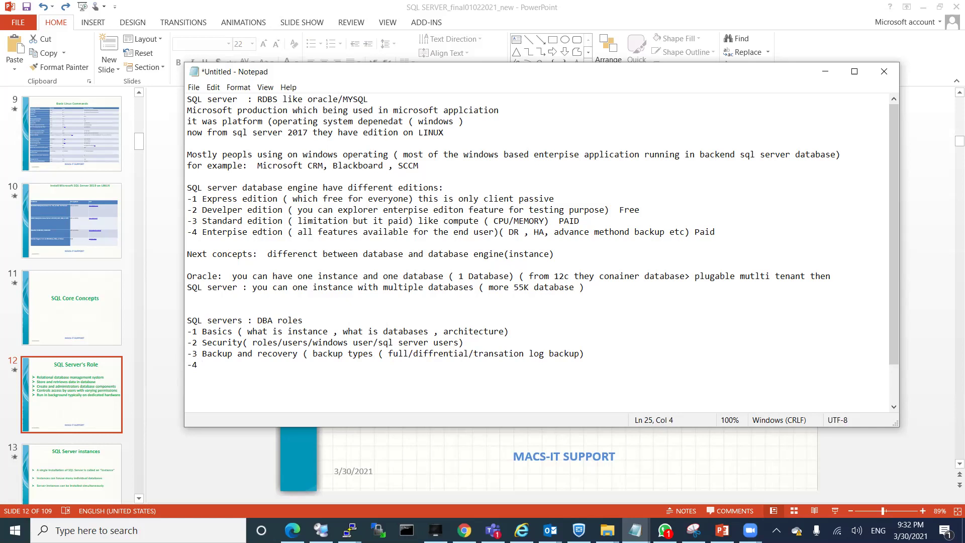
type(" day to DBA")
key("BackSpace")
type("A activities")
key("Return")
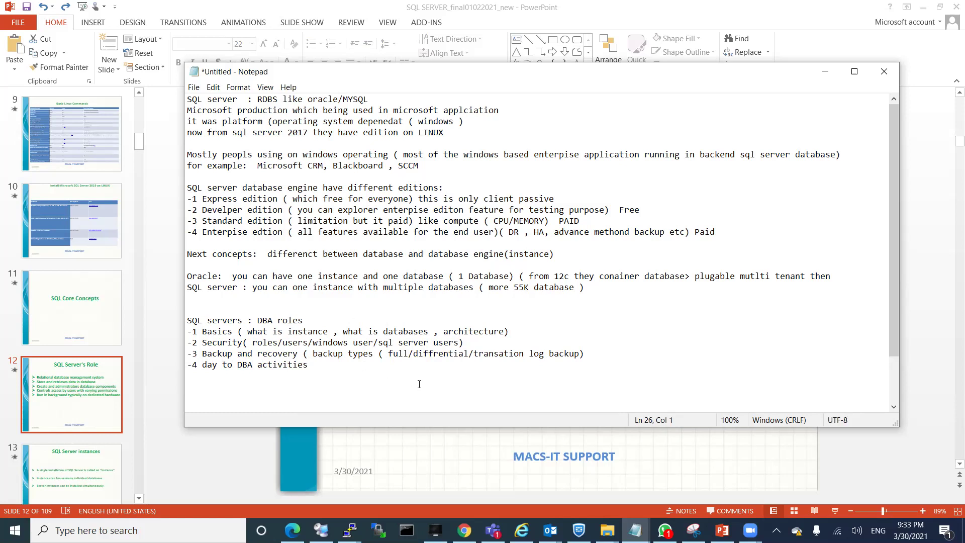
key("Return")
Append ', authentication modle' to the Basics item and make 'databases' singular.
left_click(505, 331)
type(", authentication mode")
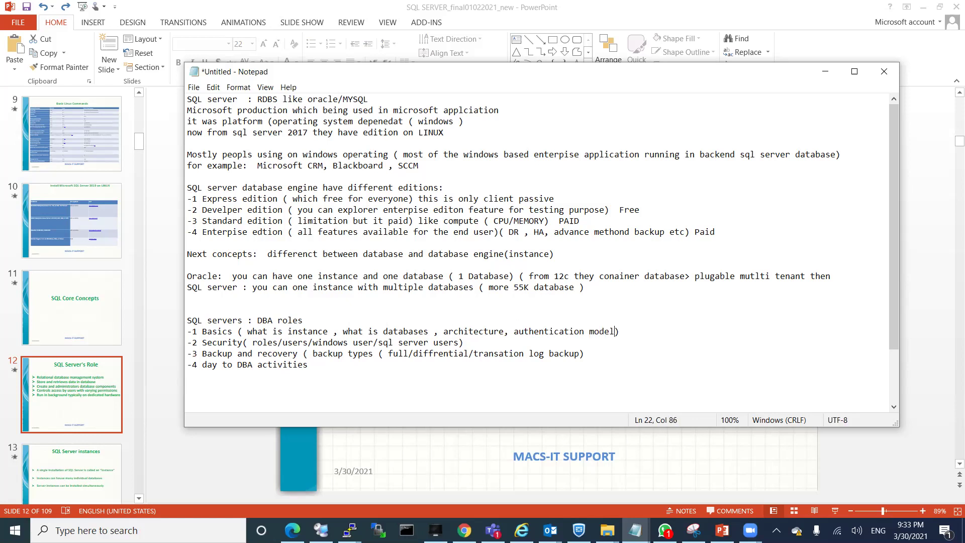
key("BackSpace")
type("le")
key("End")
key("Return")
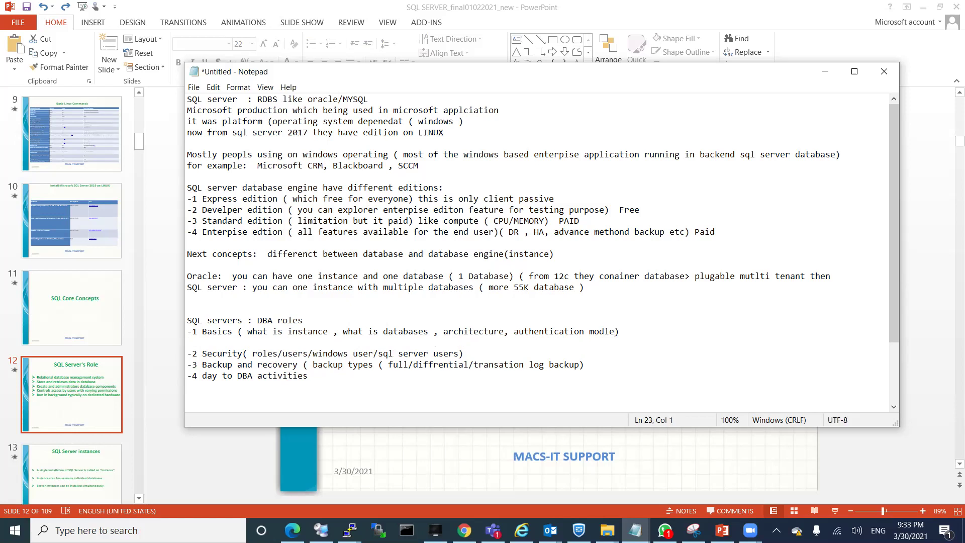
left_click(428, 331)
key("BackSpace")
Note that SQL Server's two file types sit on the operating disk: '-1 Data files 2- log files'.
left_click(235, 342)
type("SQL serve")
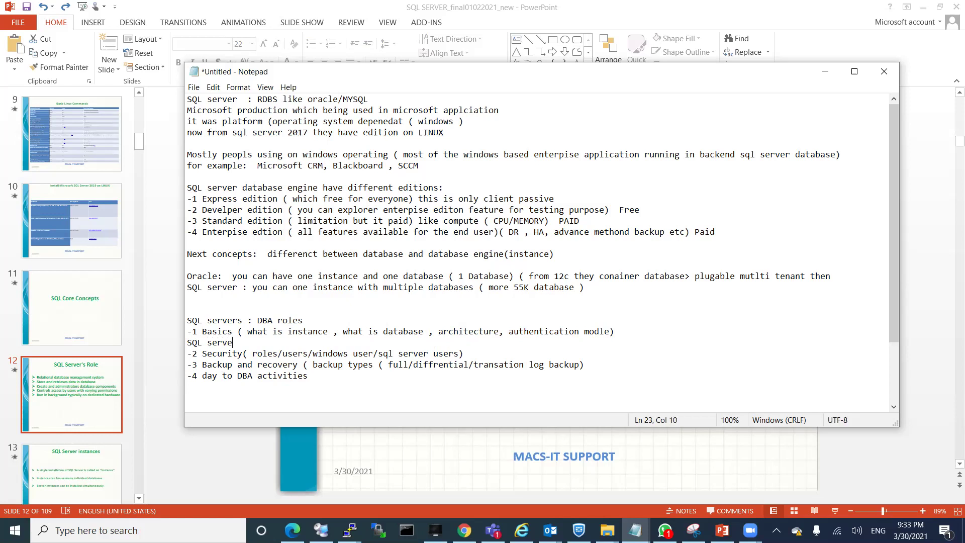
type("r have two type files :")
key("BackSpace")
key("BackSpace")
type("which phsically store in the operatin")
key("BackSpace")
type("g disk")
key("Return")
type("-1  Data")
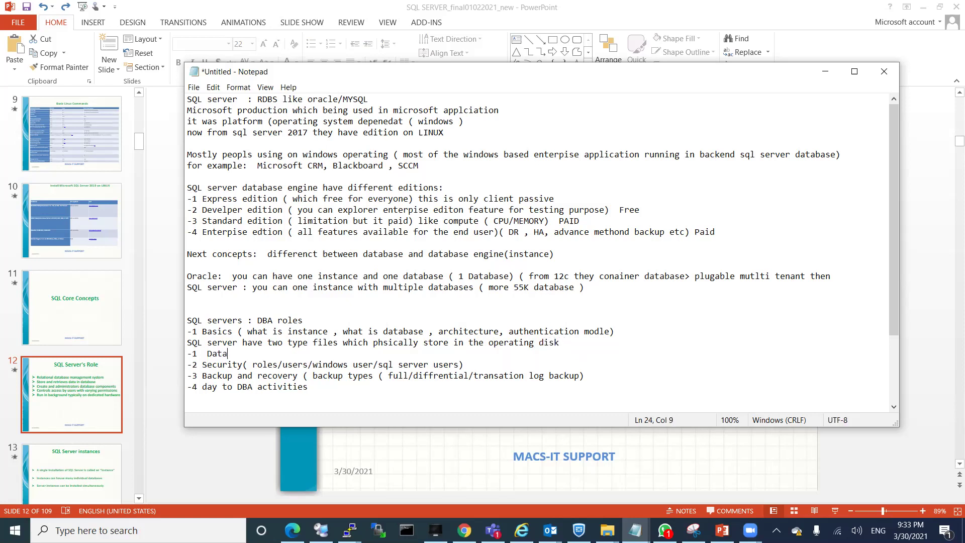
type(" files 2- log files")
Label data files as (*.mdf) and log files as (LDF).
key("Return")
key("Return")
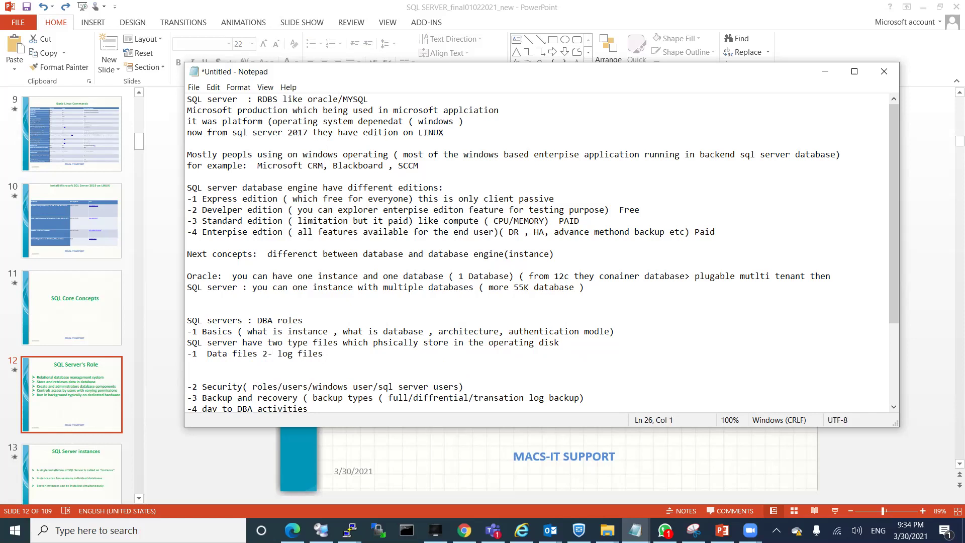
left_click(255, 353)
type("(*.mdb")
key("BackSpace")
type("f")
type(")")
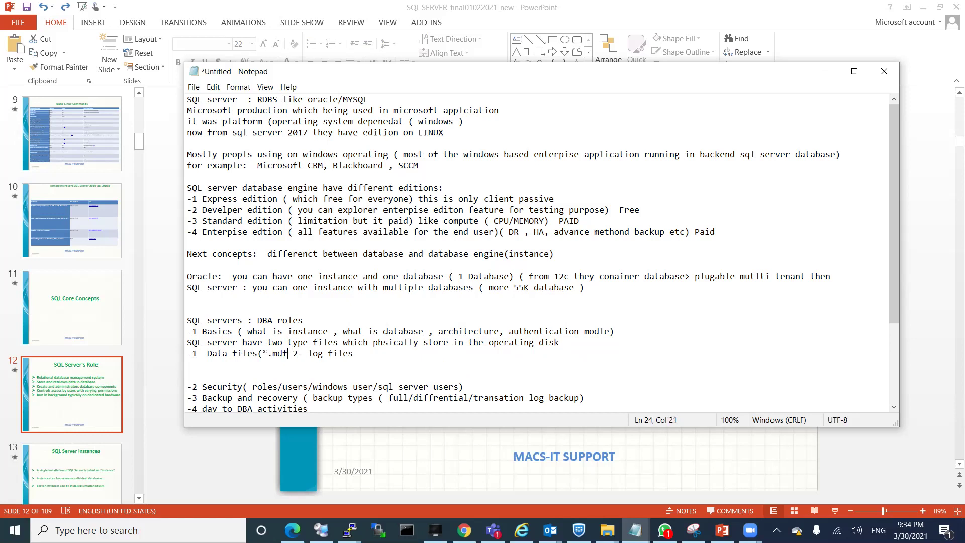
key("Right")
key("Right")
key("Right")
key("Right")
key("Right")
key("Right")
key("Right")
key("Right")
key("Right")
key("Right")
key("Right")
key("Right")
type("(LDF)")
Remove the extra blank lines before Security and erase the stray 'how'.
left_click(389, 360)
key("Return")
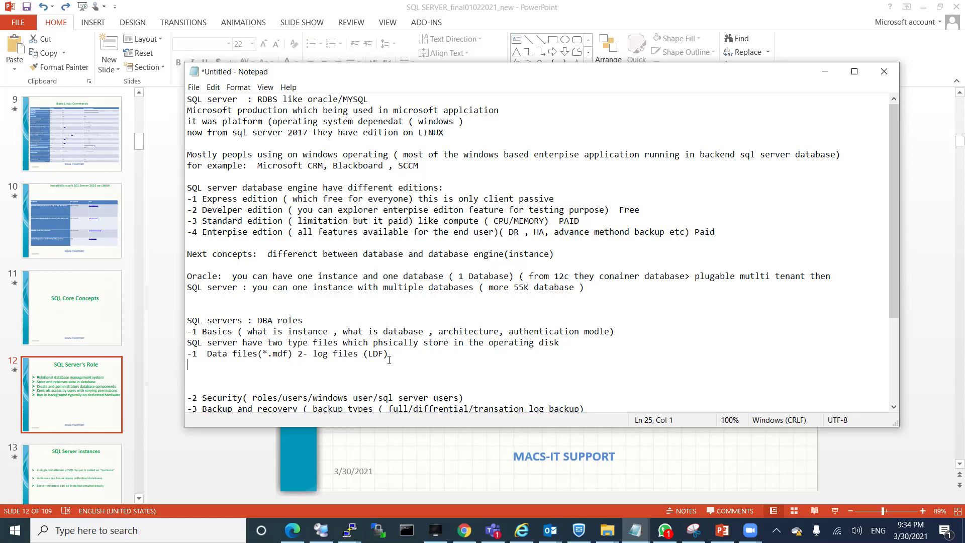
key("Down")
key("Down")
key("Up")
key("Up")
key("Delete")
key("Delete")
key("Delete")
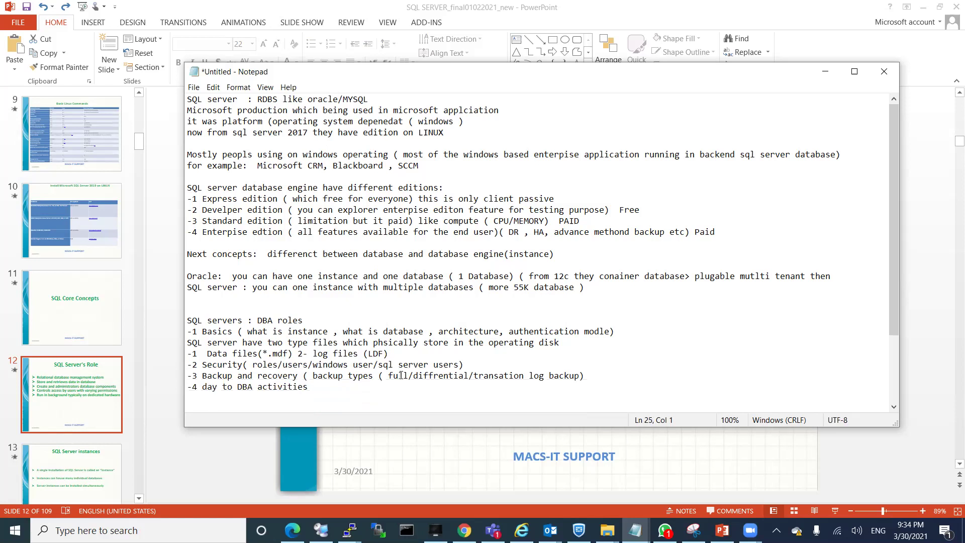
left_click(466, 364)
type("how")
key("BackSpace")
key("BackSpace")
key("BackSpace")
Add a '-2 authentication modle' sub-heading after the file types.
left_click(398, 354)
key("Return")
type("-2")
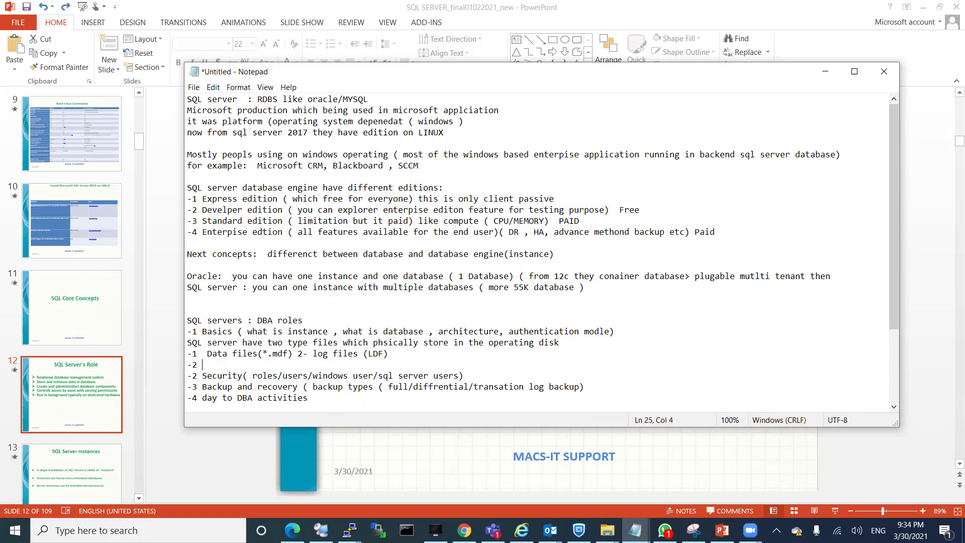
type("  authen")
type("atin")
key("BackSpace")
type("on model")
key("BackSpace")
key("BackSpace")
type("le")
key("Return")
List 'windows authentication' and 'sql server authentication', ending with '= Mixed authentication'.
type("there auth")
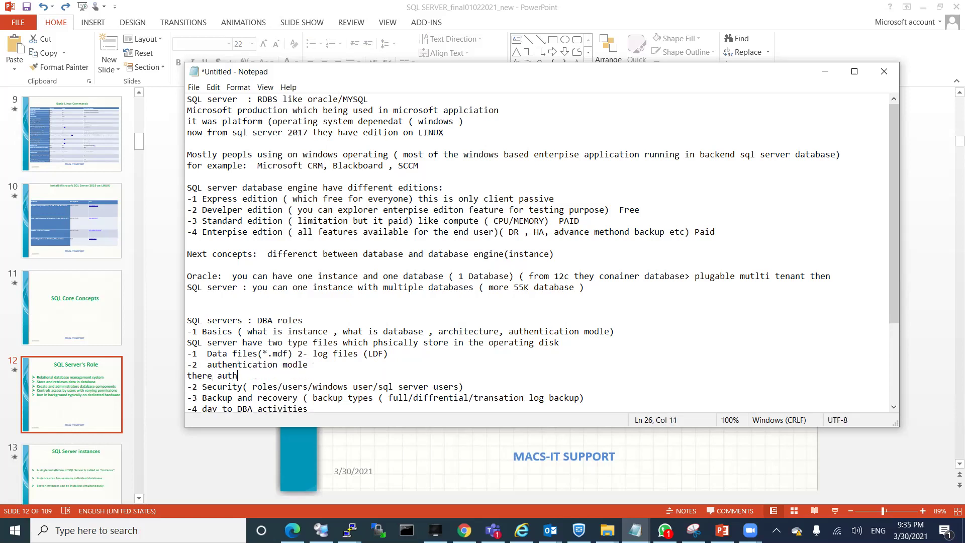
type("entication method in sql s")
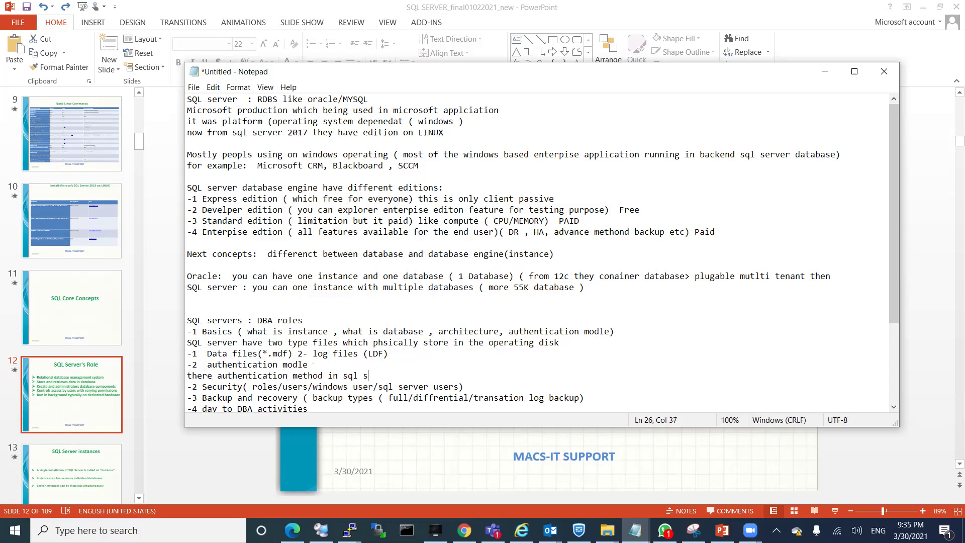
type("ervers")
key("Return")
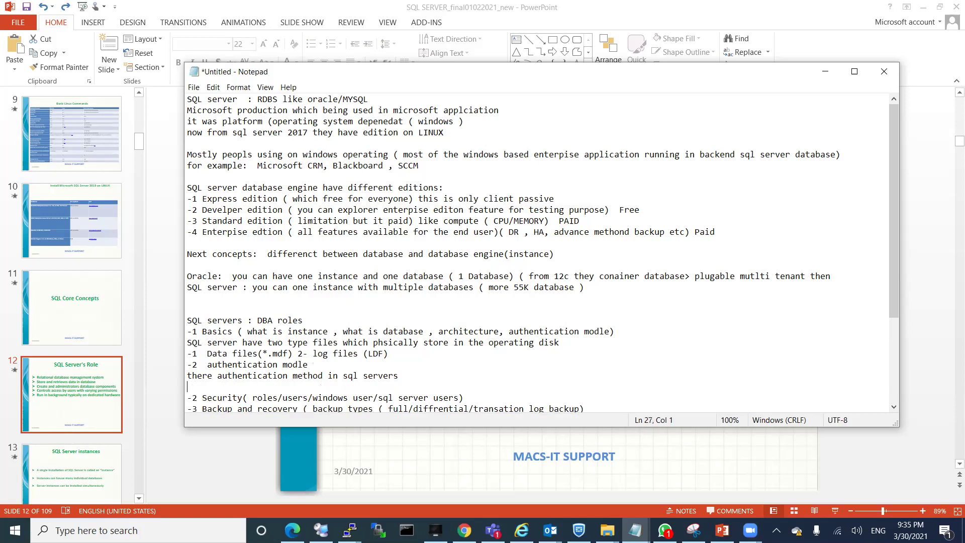
type("-1 windows authentication 2-")
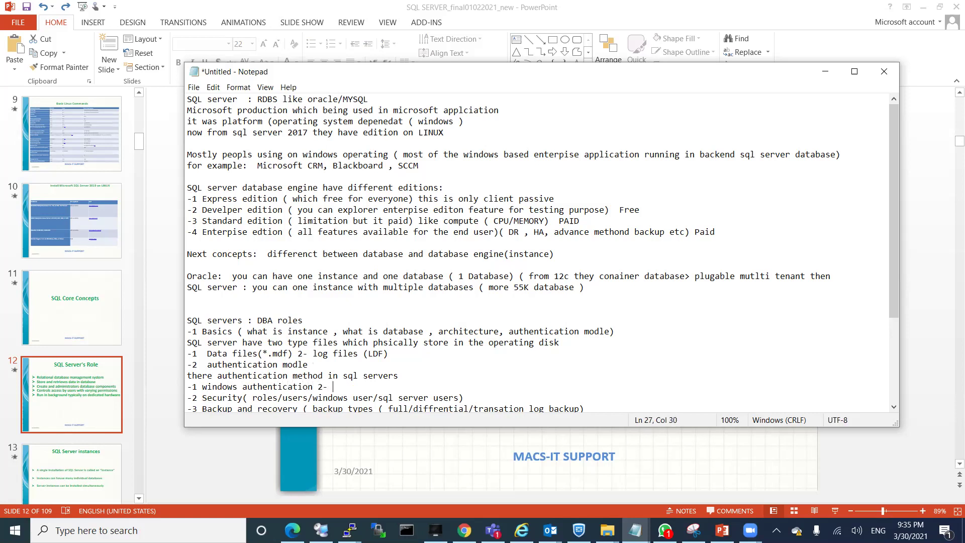
type(" sql server authentication")
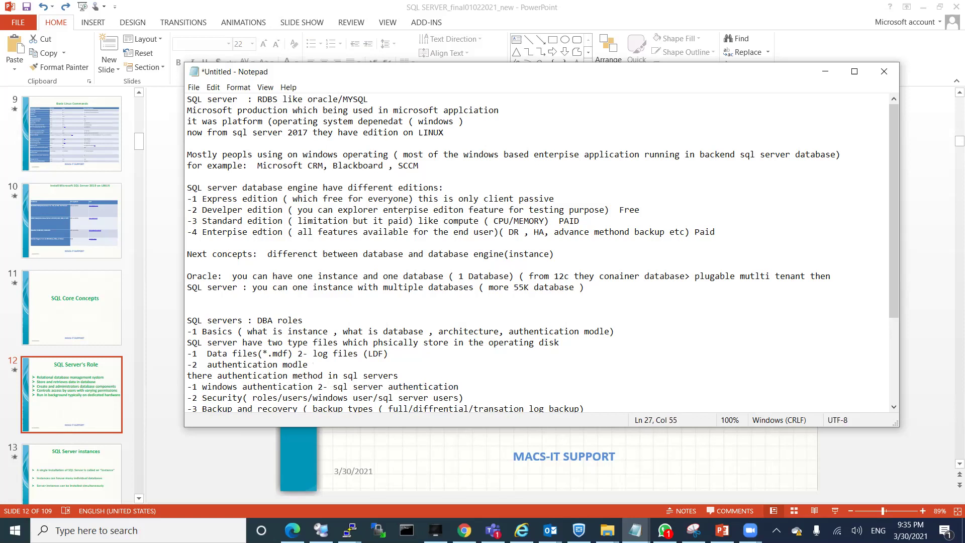
key("Return")
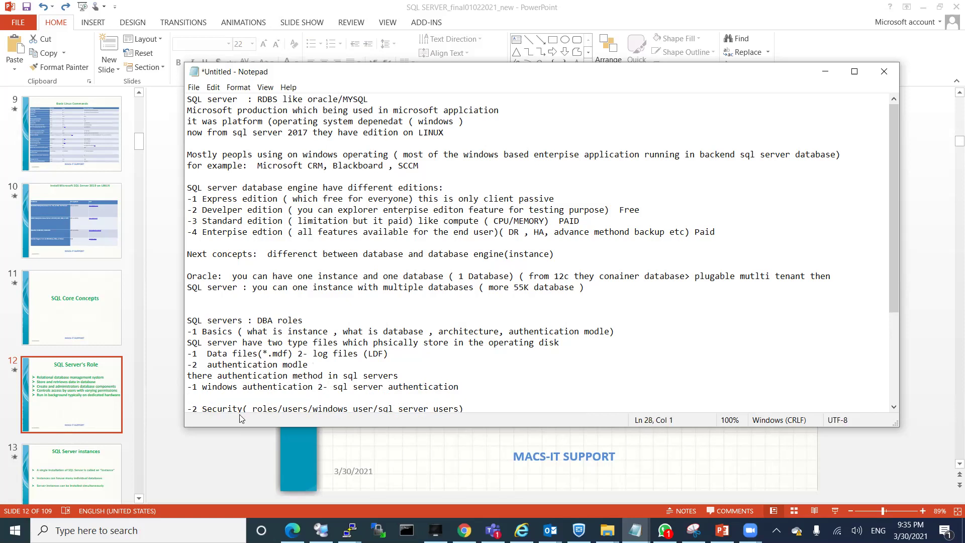
left_click_drag(197, 386, 445, 388)
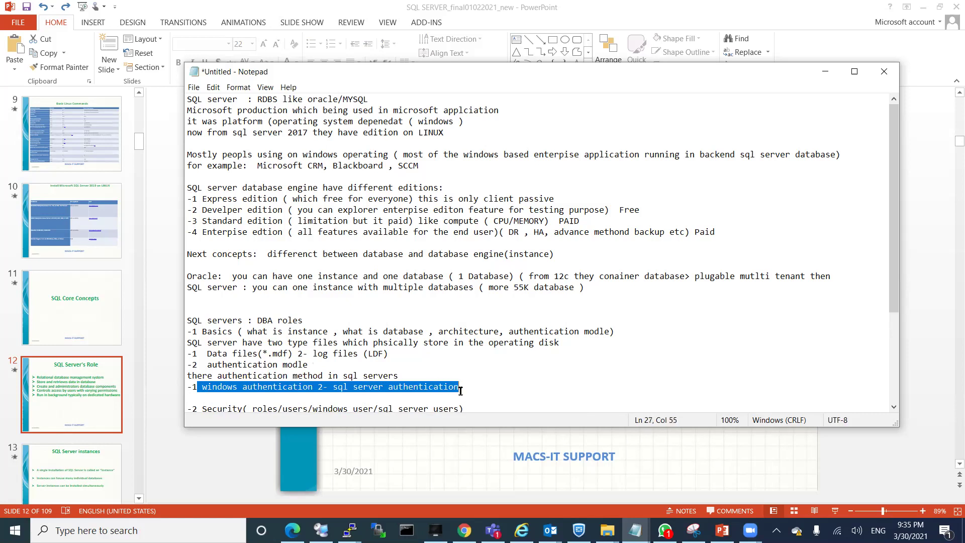
left_click(459, 387)
type("= ")
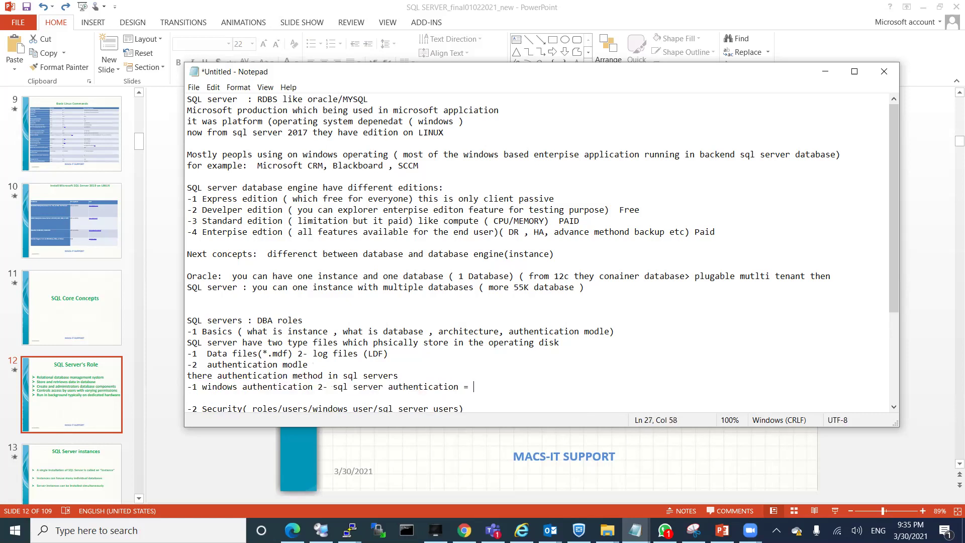
type("Mixed authentication")
Begin a hierarchy line: Operating system (windows 2019) > SQL server database engine >.
key("Return")
key("Return")
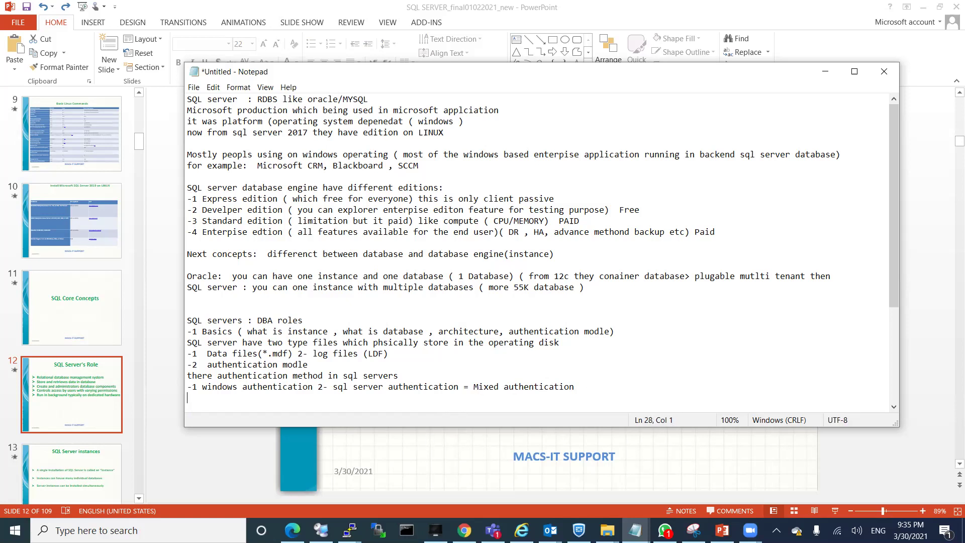
type("O")
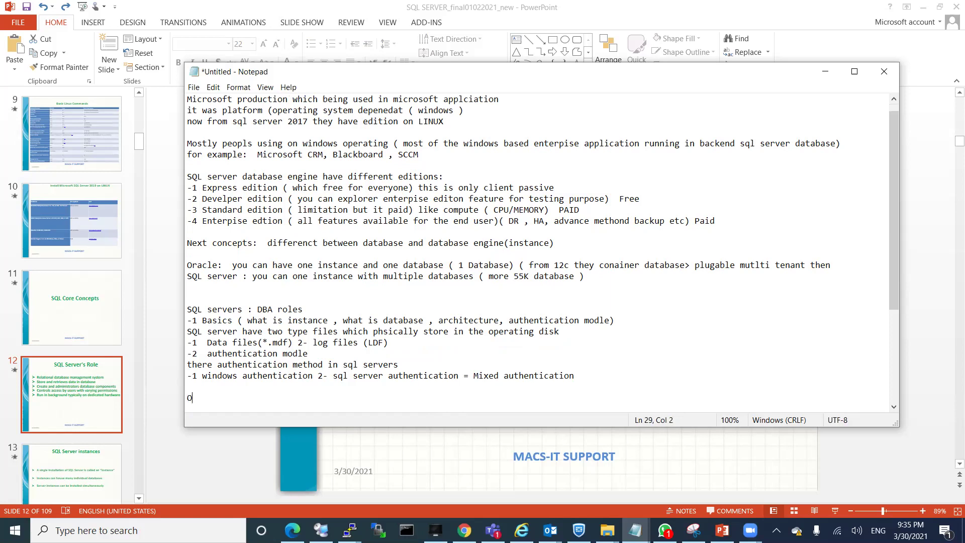
type("perating system ( wind")
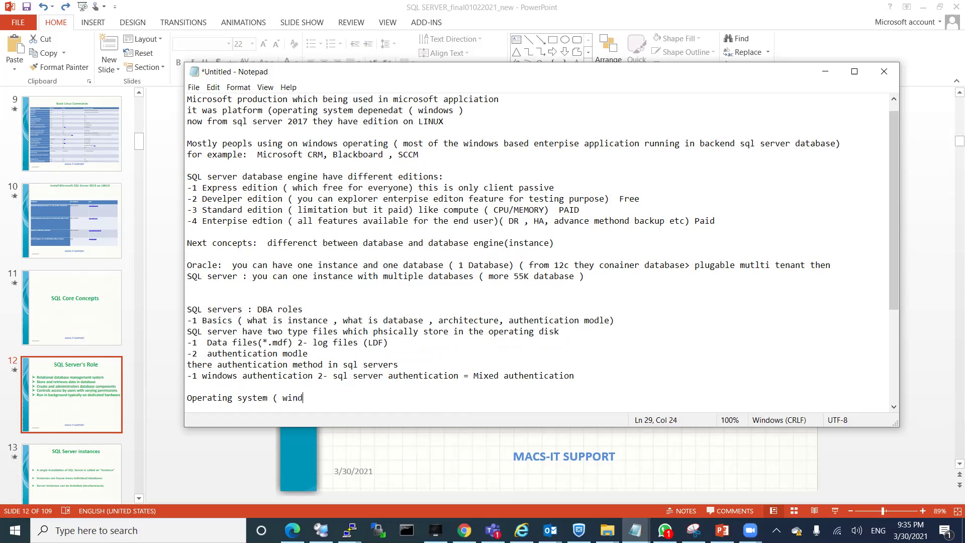
type("ows 2019) > SQL server soft3")
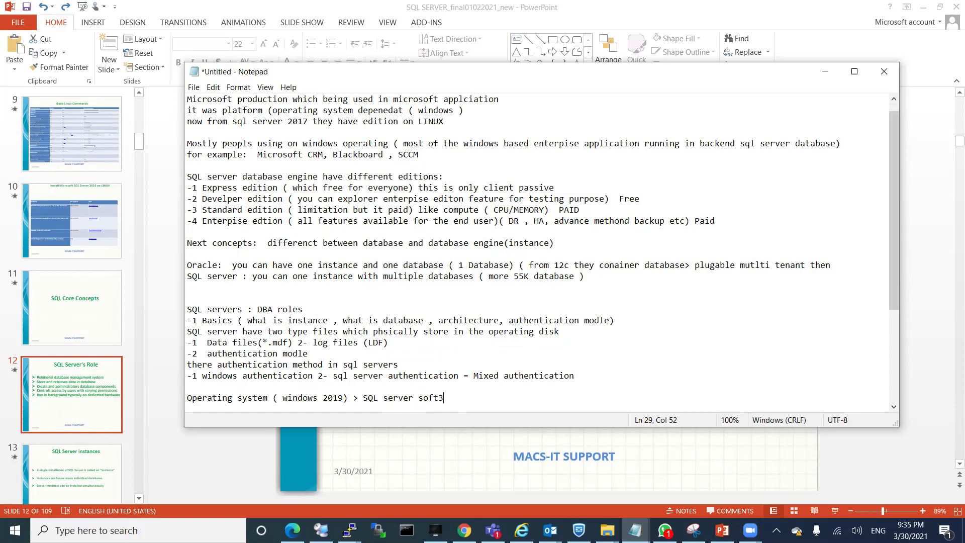
type("ware")
key("BackSpace")
key("BackSpace")
key("BackSpace")
key("BackSpace")
key("BackSpace")
key("BackSpace")
key("BackSpace")
key("BackSpace")
type("database engine")
type(" >")
key("BackSpace")
Complete it with (instance) > databases > objects (tables, views, store procedures, function), then select all notes.
type("(instan")
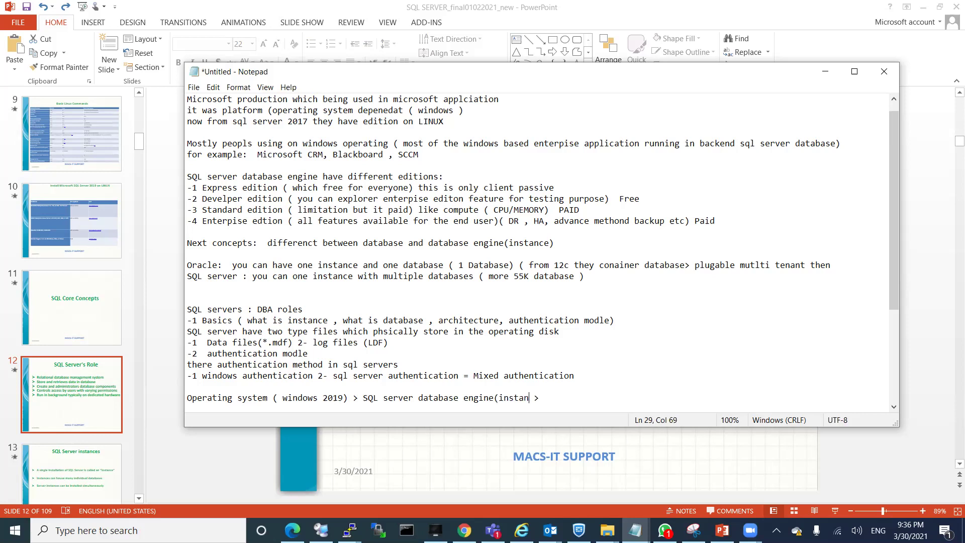
type("ce) > databases > differen")
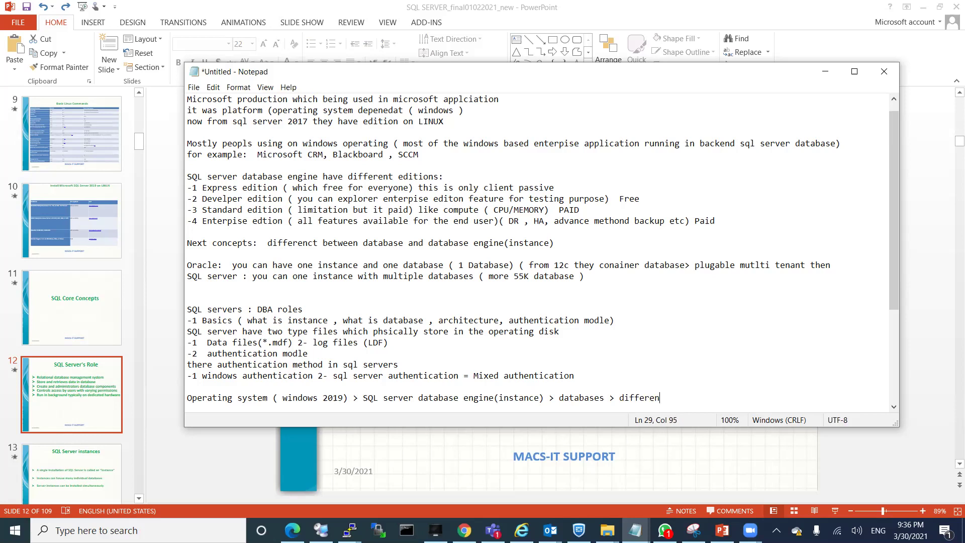
type("ts objects( tables,view")
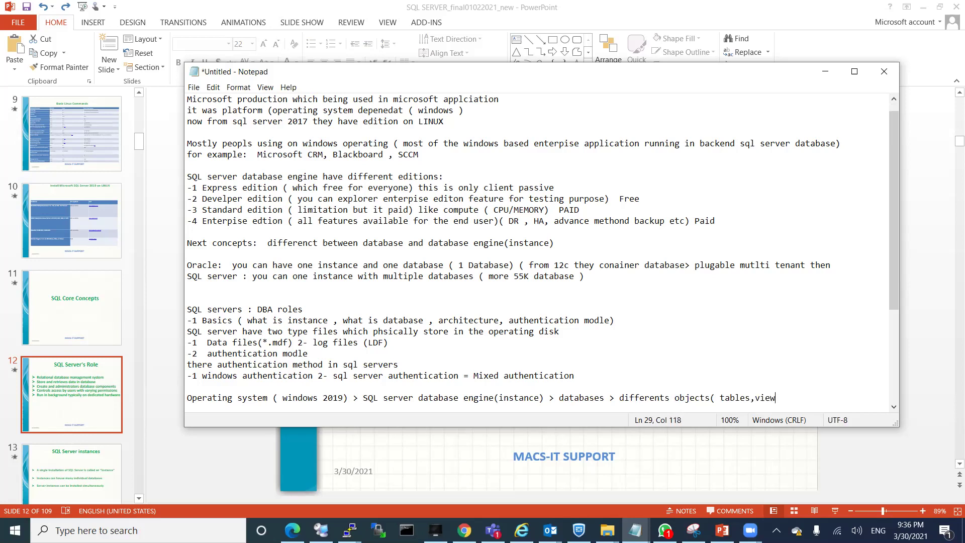
type("s,store procedures,function")
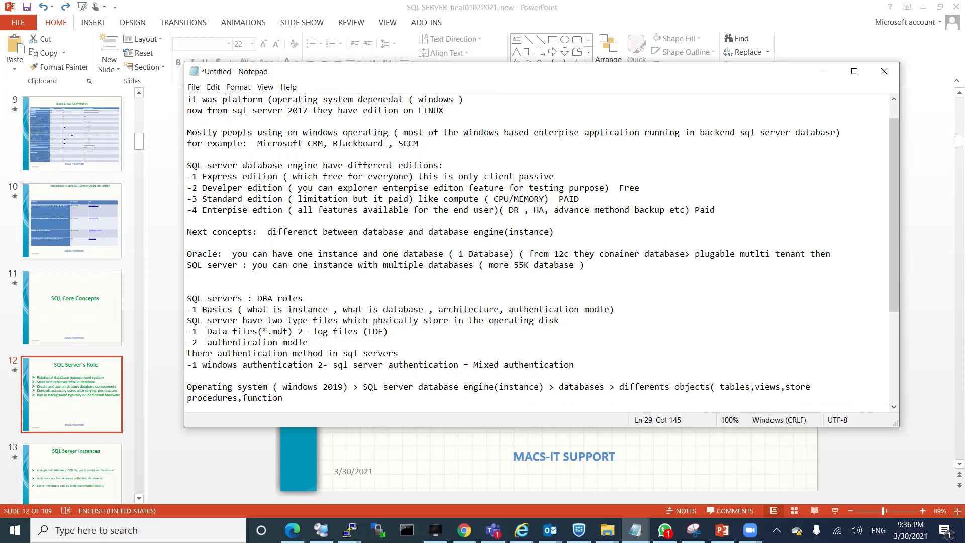
type(")")
key("Return")
key("Return")
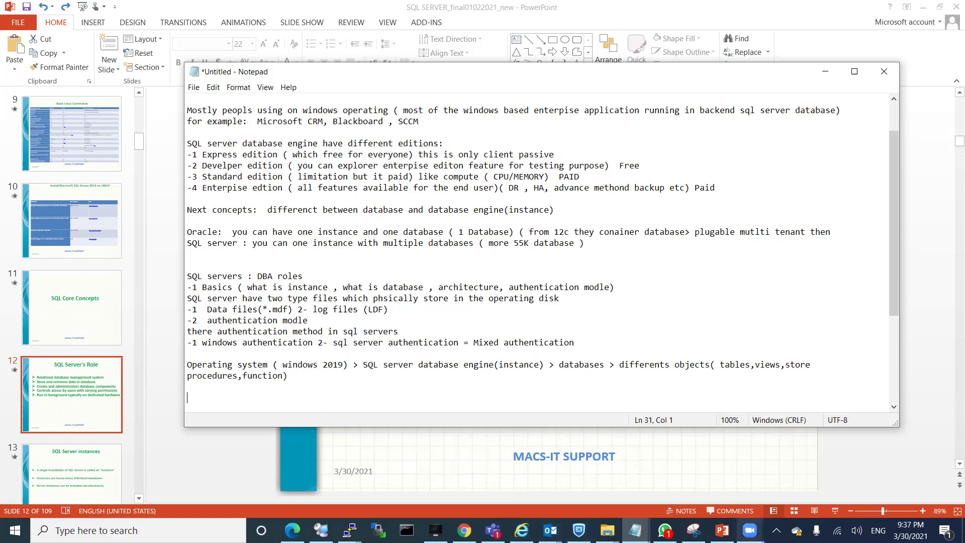
left_click(311, 297)
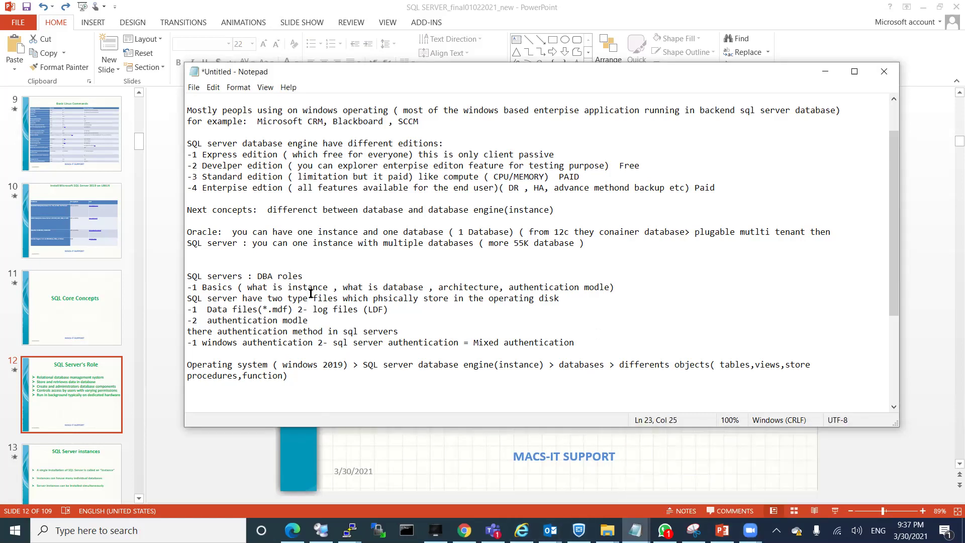
key("ctrl+a")
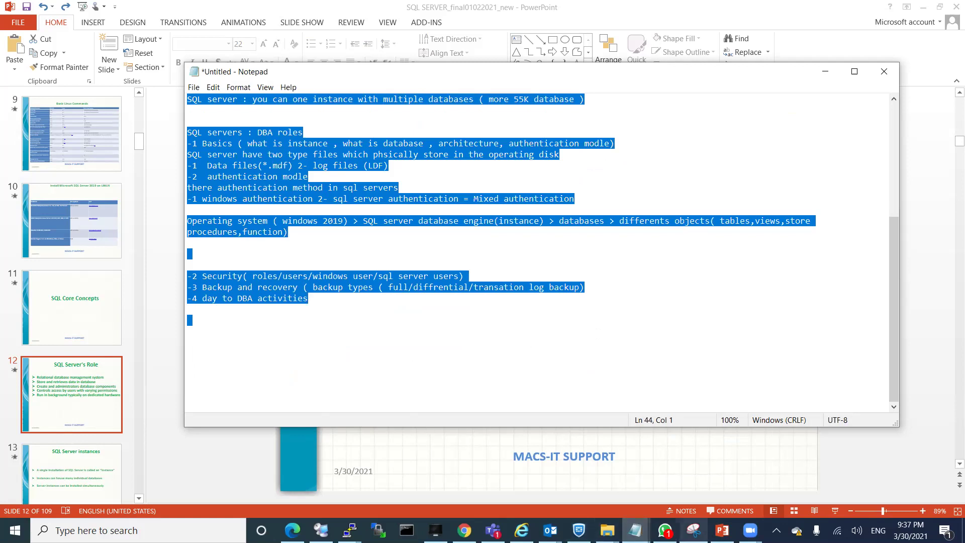
Paste and send the copied SQL Server notes in the WhatsApp chat, then minimize WhatsApp.
left_click(665, 530)
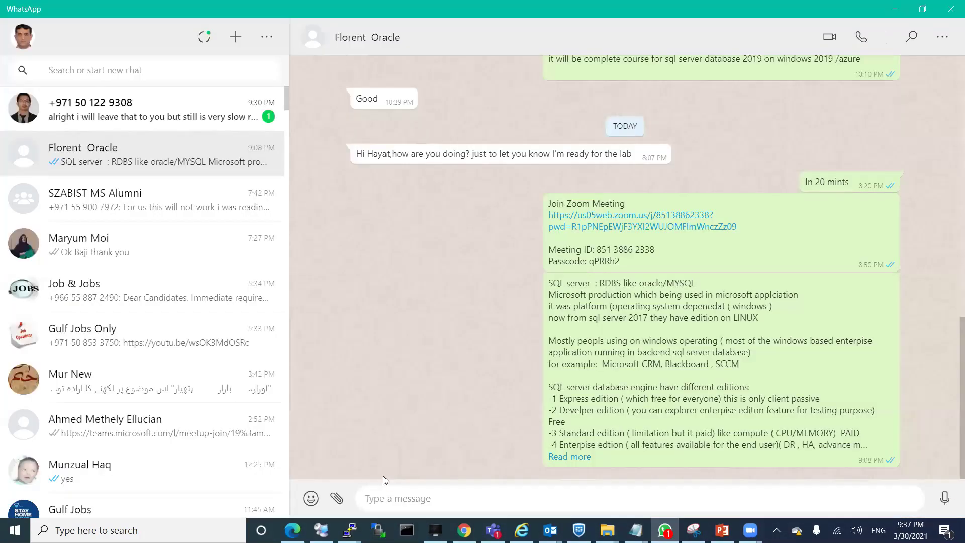
left_click(384, 496)
key("ctrl+v")
key("Return")
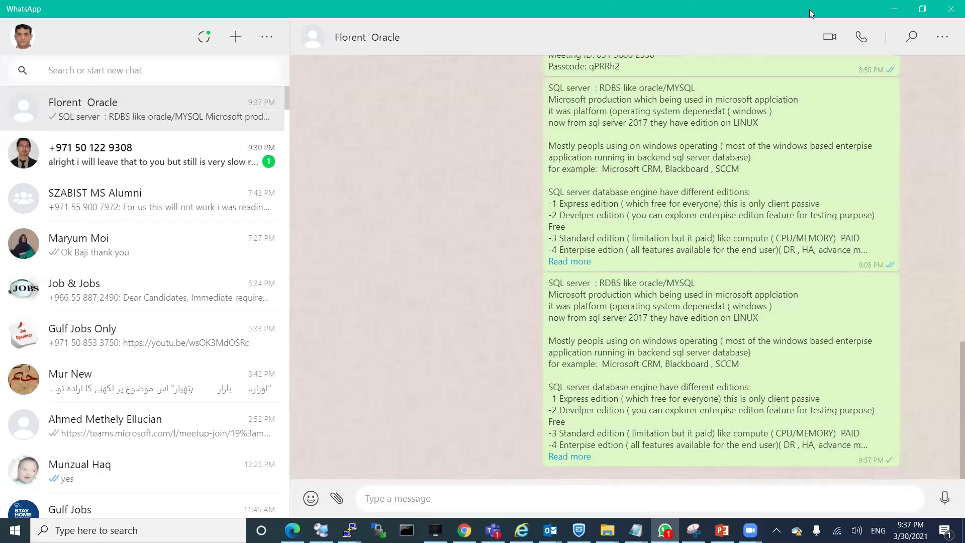
left_click(897, 6)
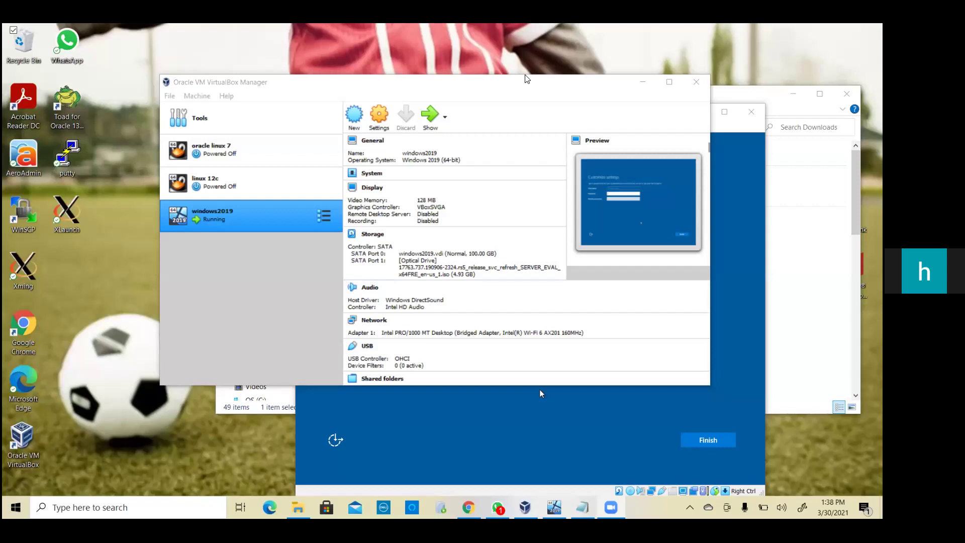
Minimize the VirtualBox Manager and Downloads windows and focus the windows2019 VM.
left_click(643, 81)
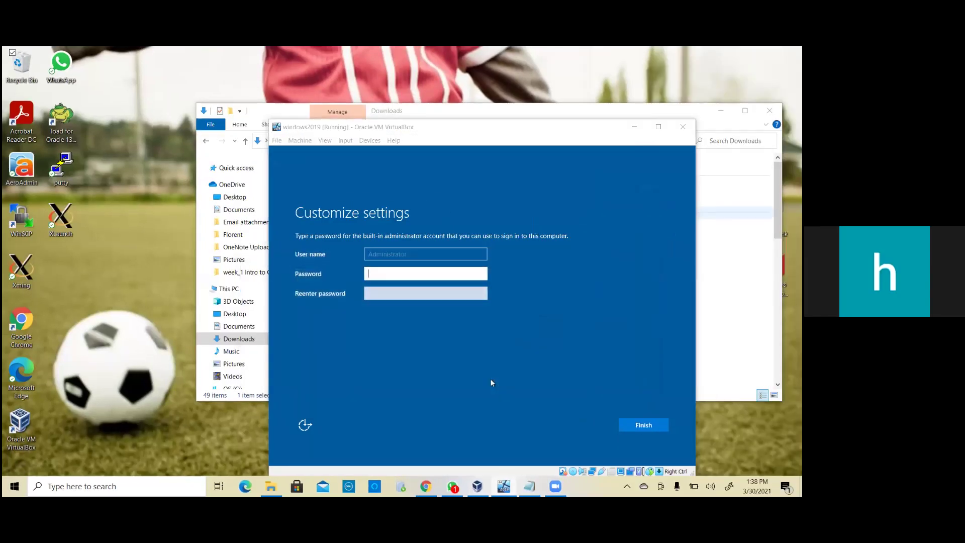
left_click(738, 112)
left_click(721, 111)
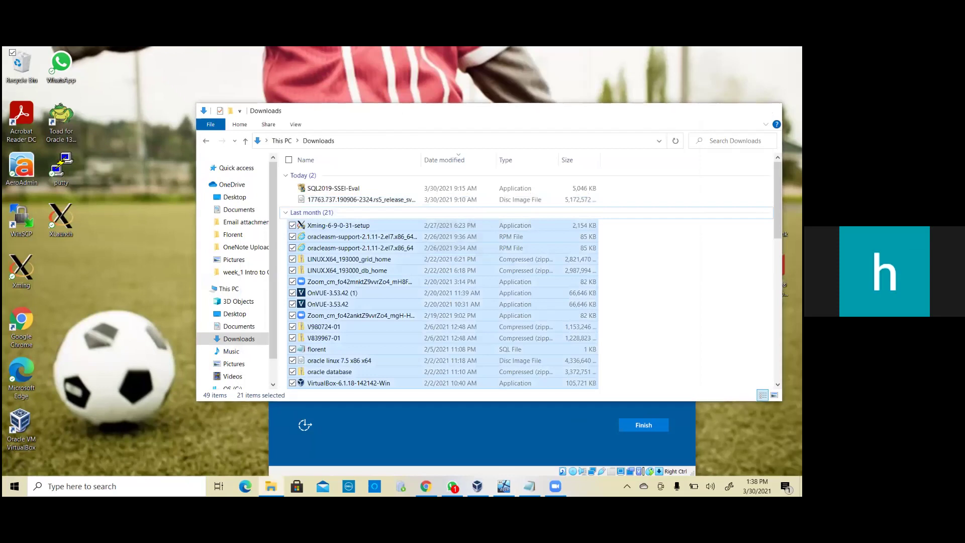
left_click(358, 249)
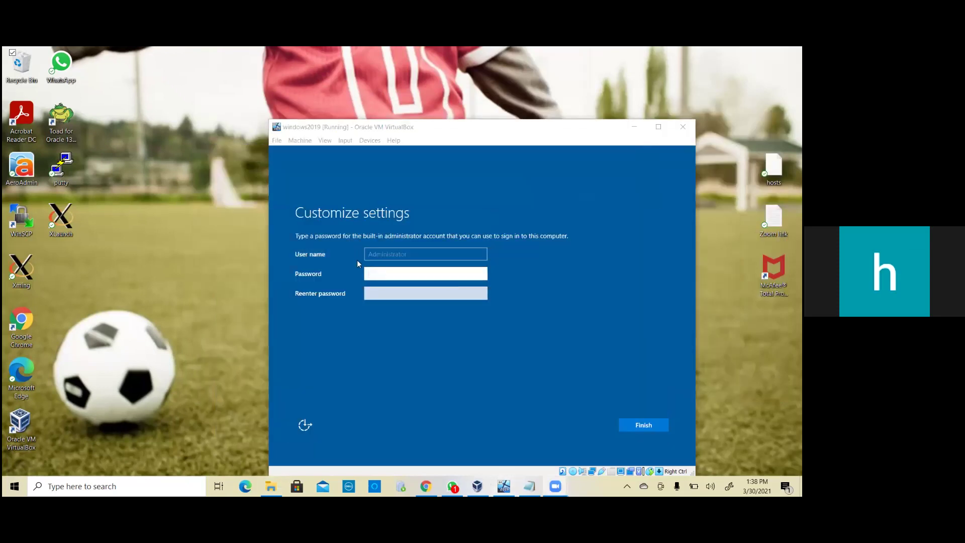
Enter and confirm the new Administrator password to complete setup.
key("Caps_Lock")
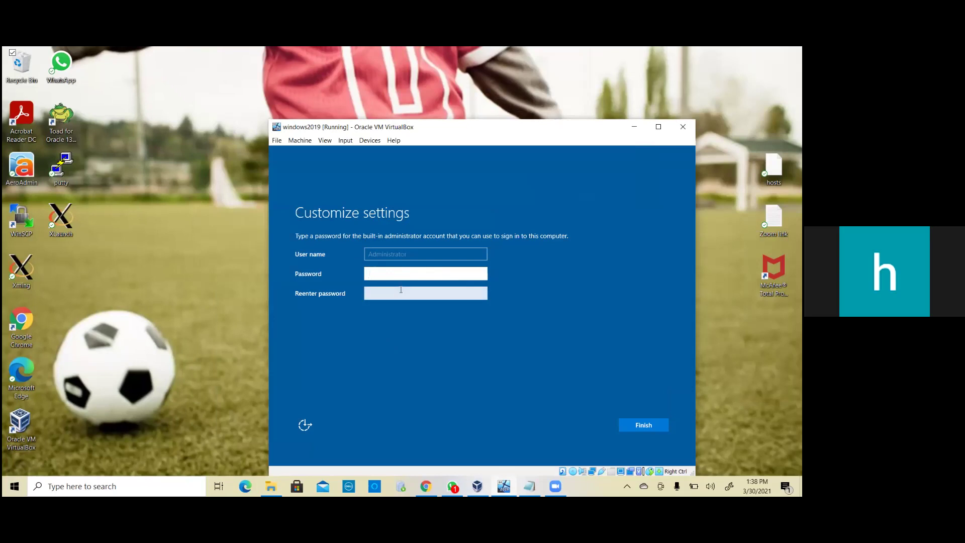
key("Caps_Lock")
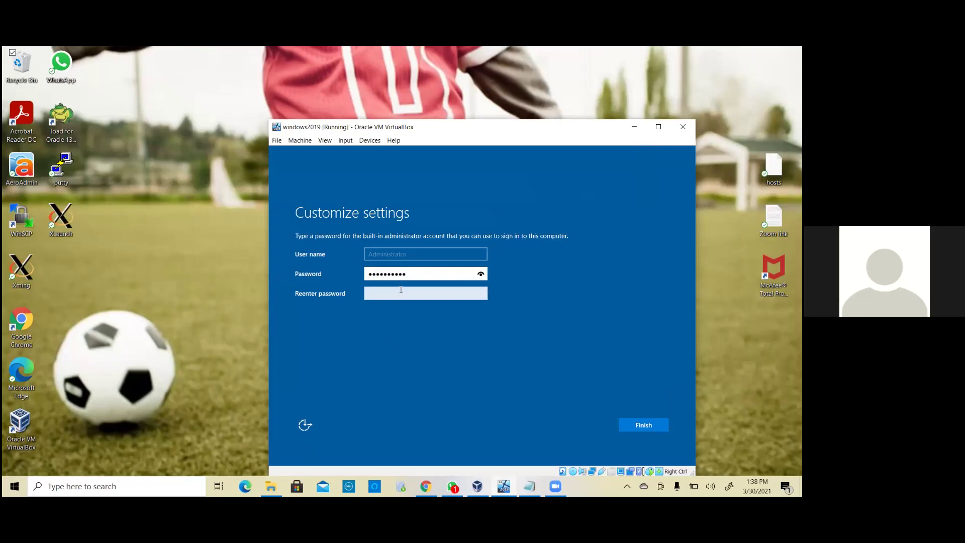
left_click(400, 290)
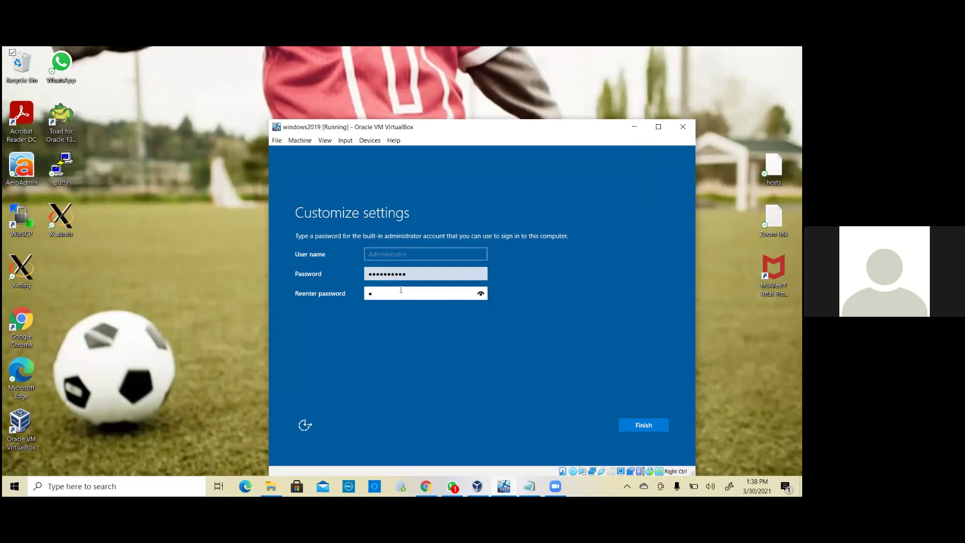
key("Return")
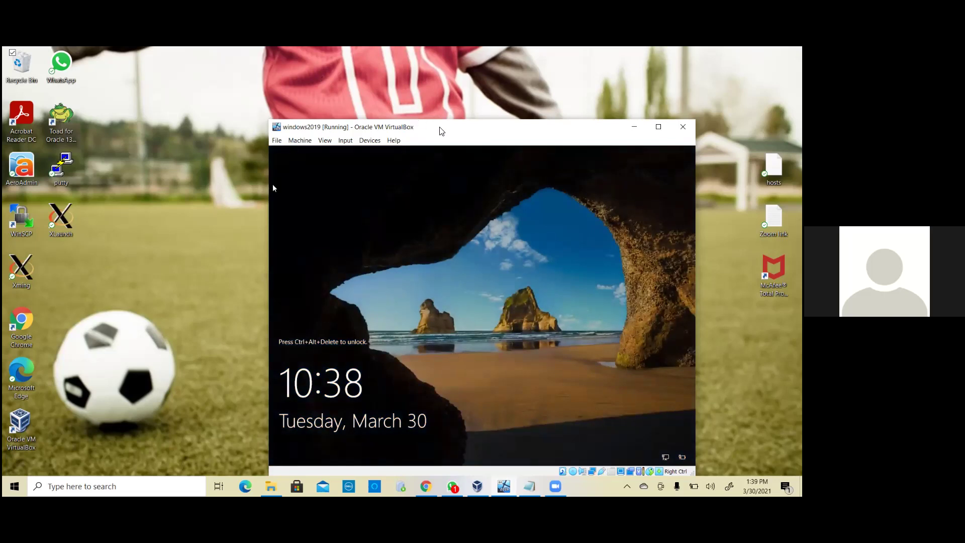
Send Ctrl-Alt-Del via Input > Keyboard, then sign in with the Administrator password.
left_click(345, 141)
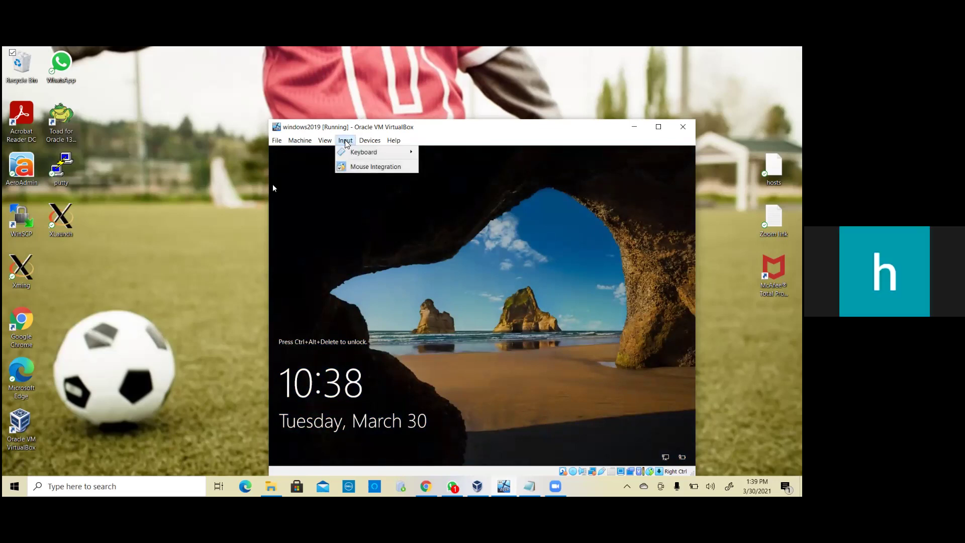
mouse_move(349, 156)
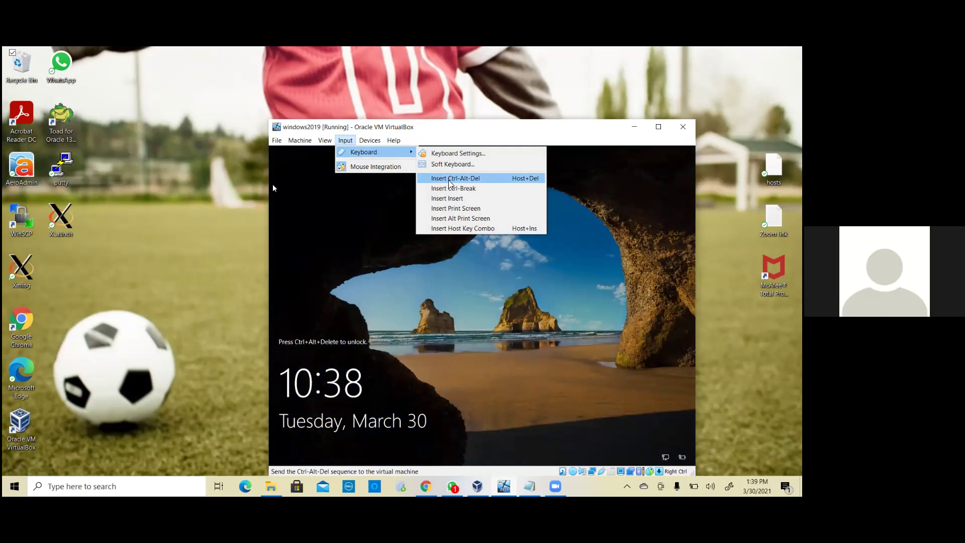
left_click(449, 179)
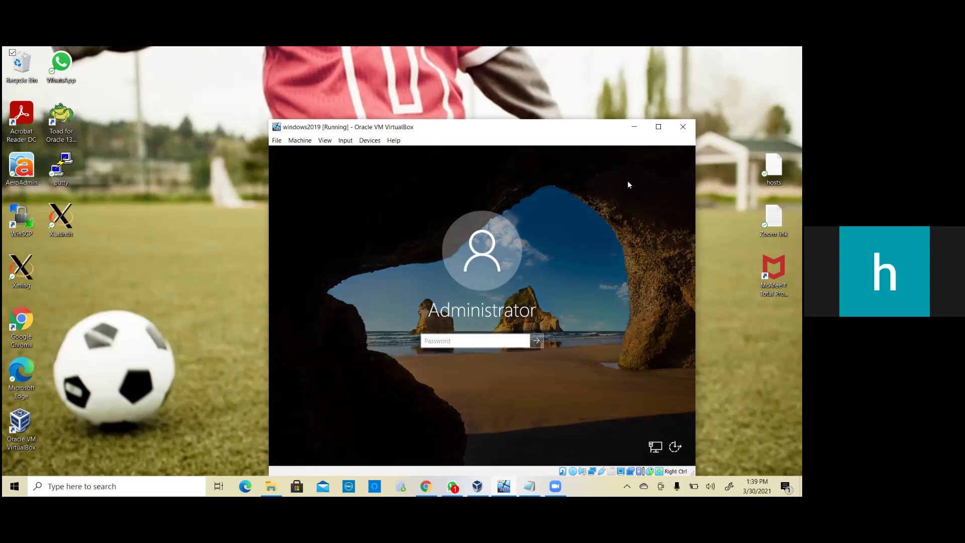
left_click(537, 341)
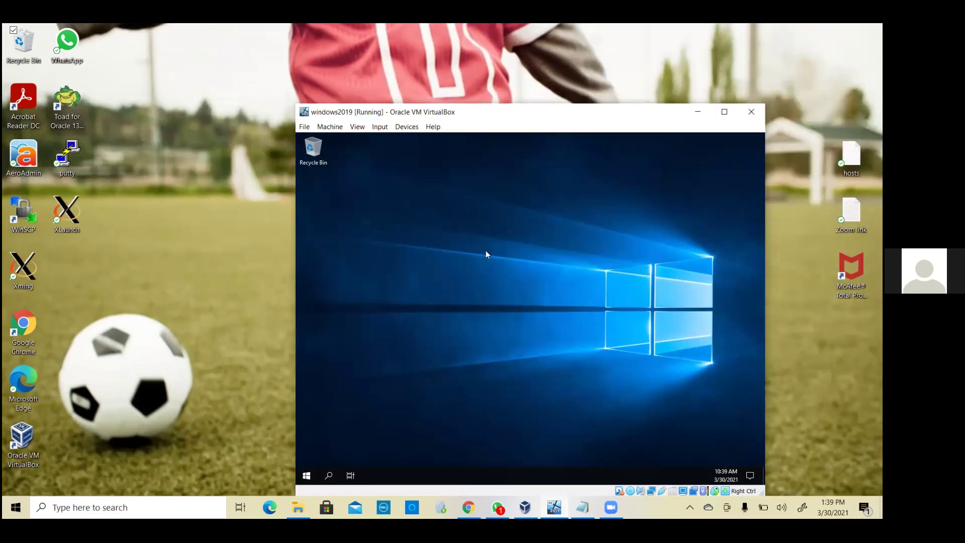
Refresh the host desktop, answer Yes to network discovery, and close the Windows Admin Center pop-up.
right_click(441, 253)
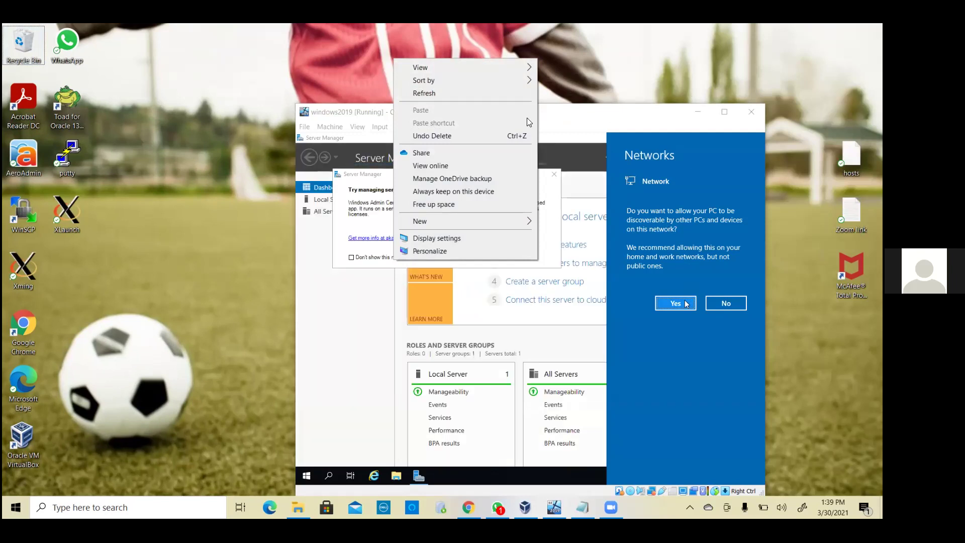
left_click(432, 93)
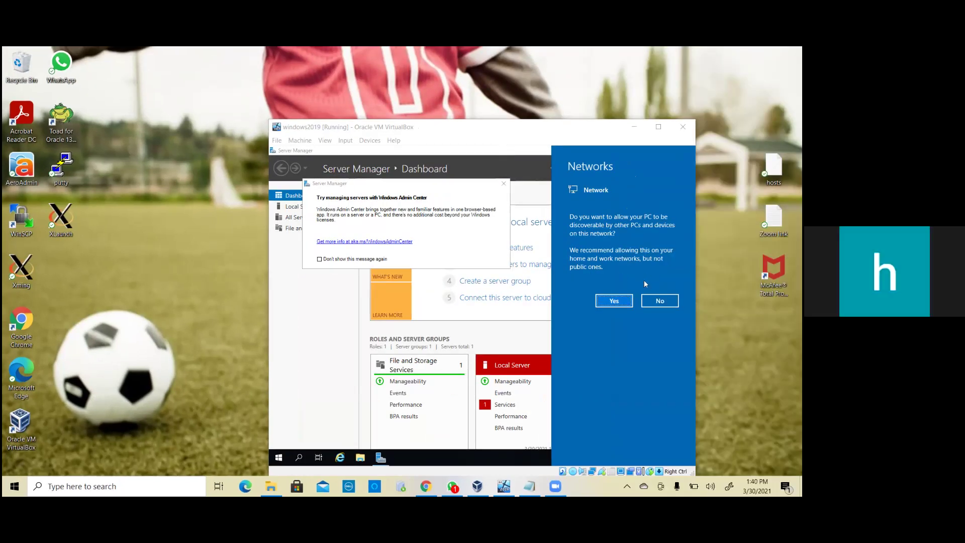
left_click(607, 303)
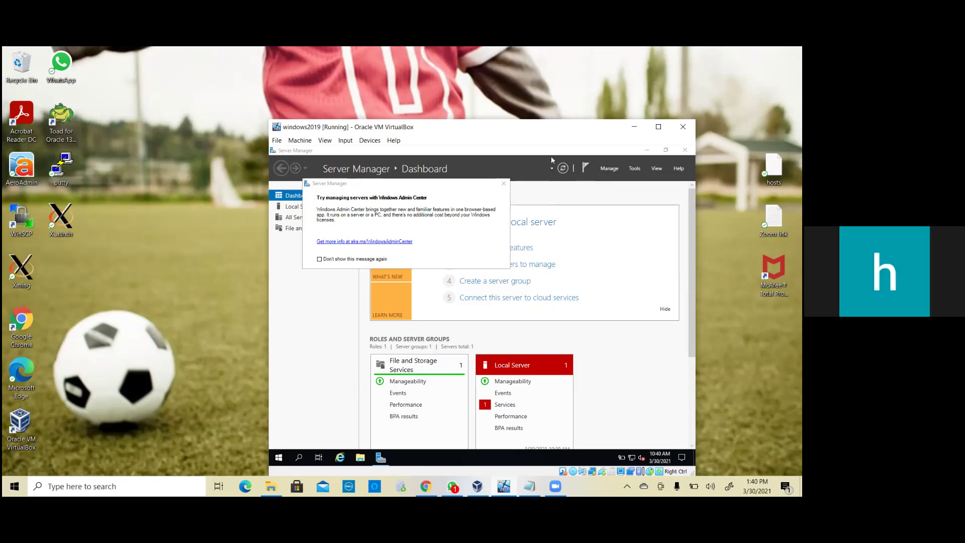
left_click(504, 184)
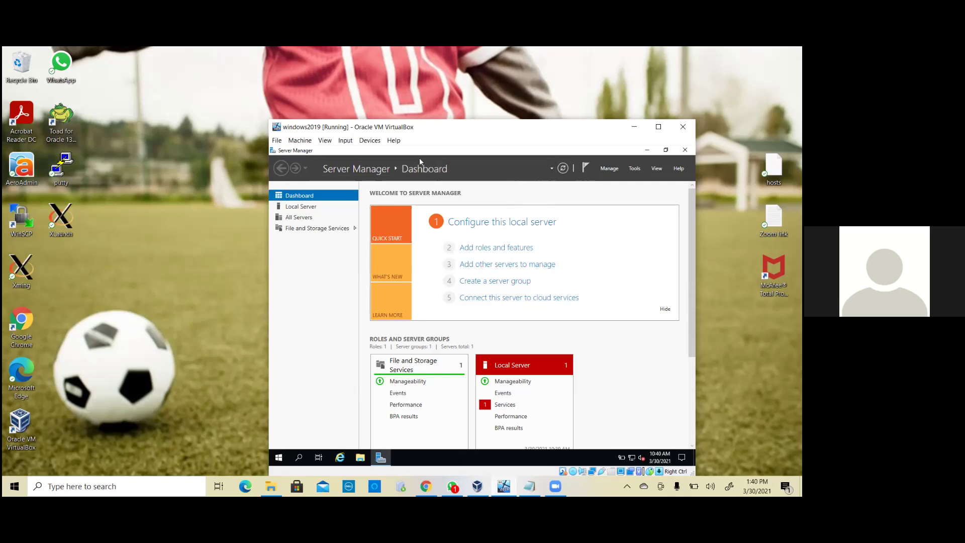
Insert the Guest Additions CD, then open CD Drive (E:) from This PC in the guest's File Explorer.
left_click(367, 136)
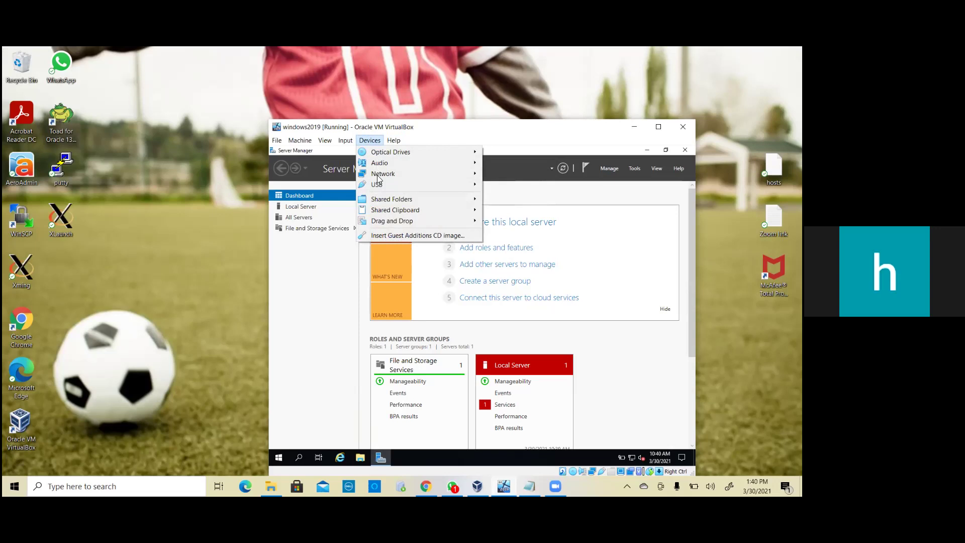
left_click(379, 236)
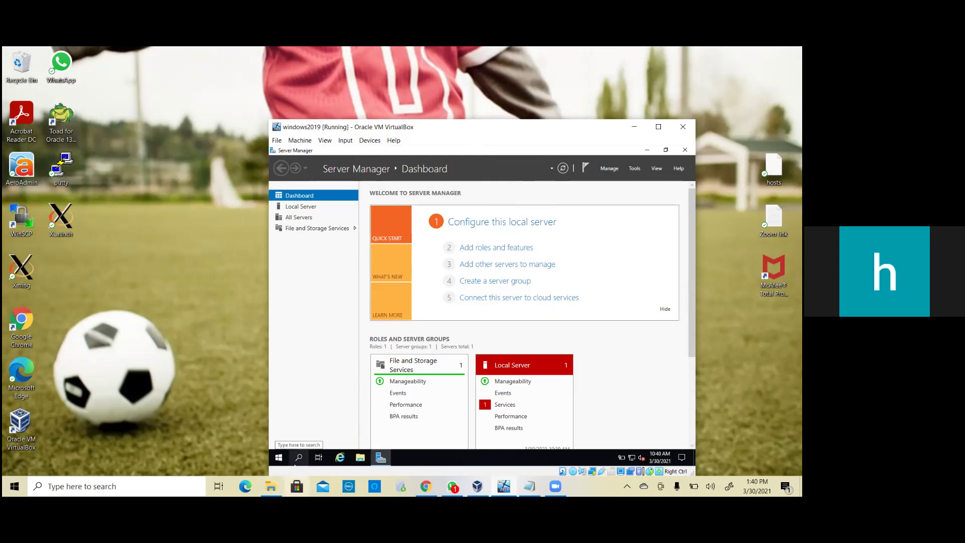
left_click(360, 457)
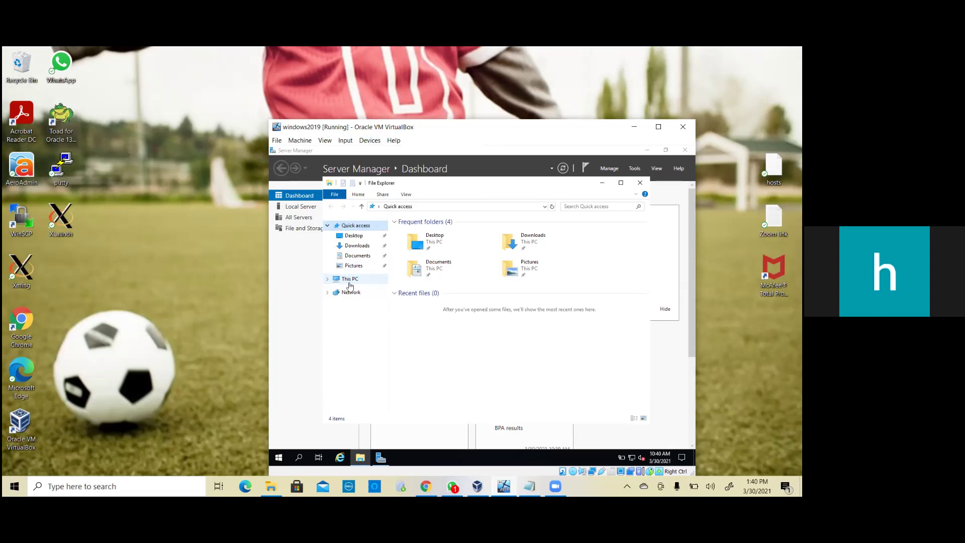
left_click(350, 283)
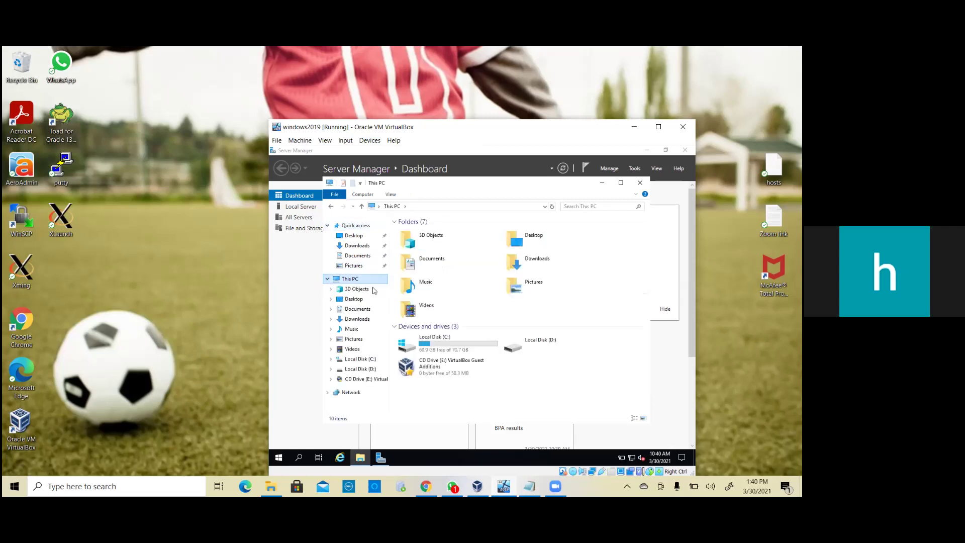
left_click(436, 374)
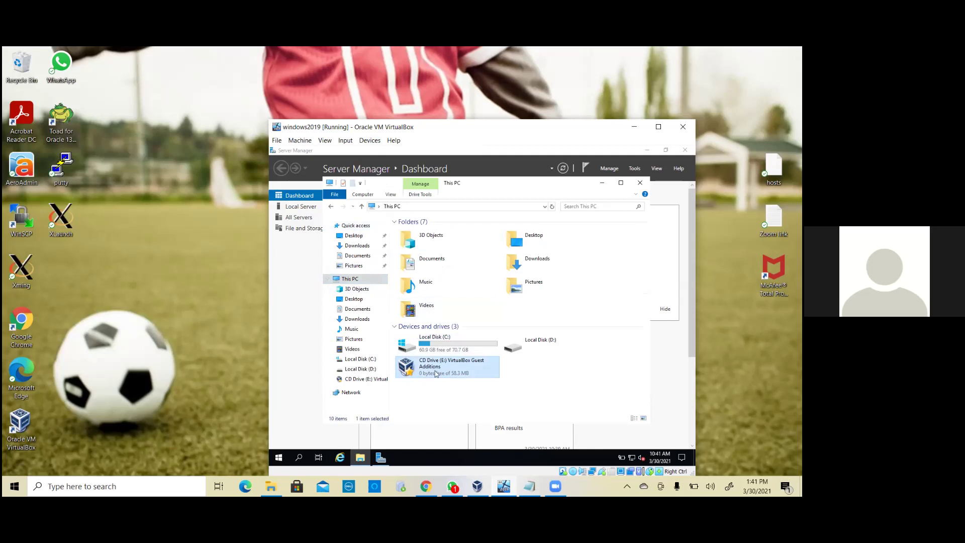
right_click(435, 374)
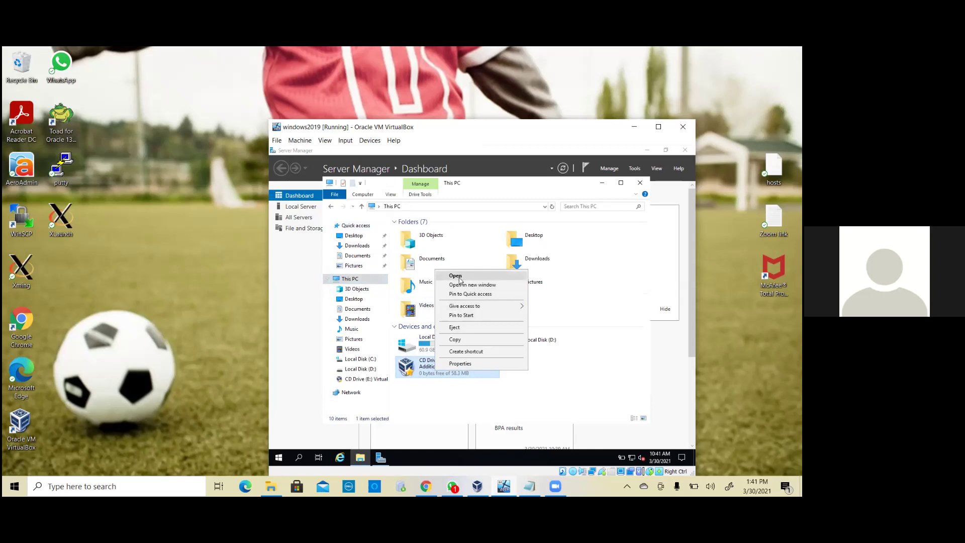
left_click(455, 276)
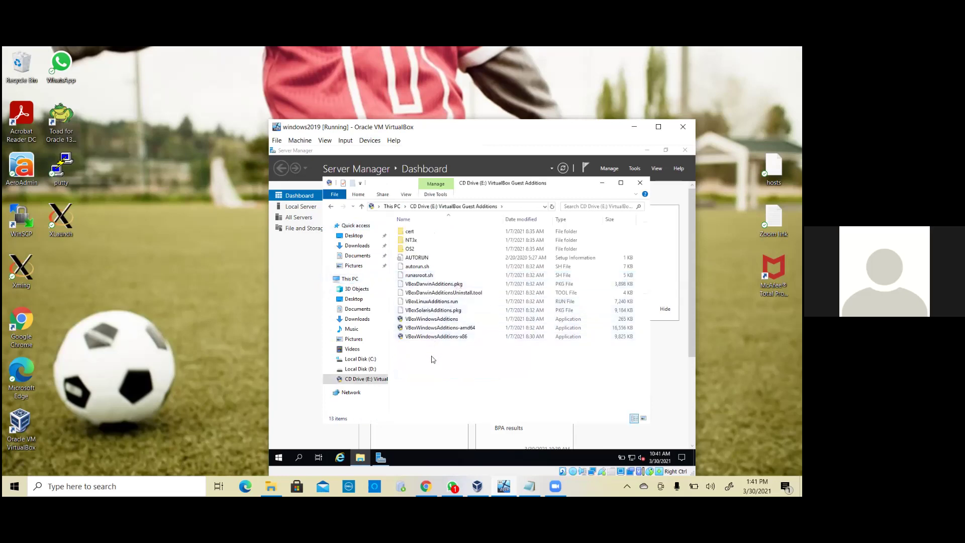
Run VBoxWindowsAdditions-amd64 with default options, approve the Oracle device software, and finish with Reboot now.
double_click(434, 329)
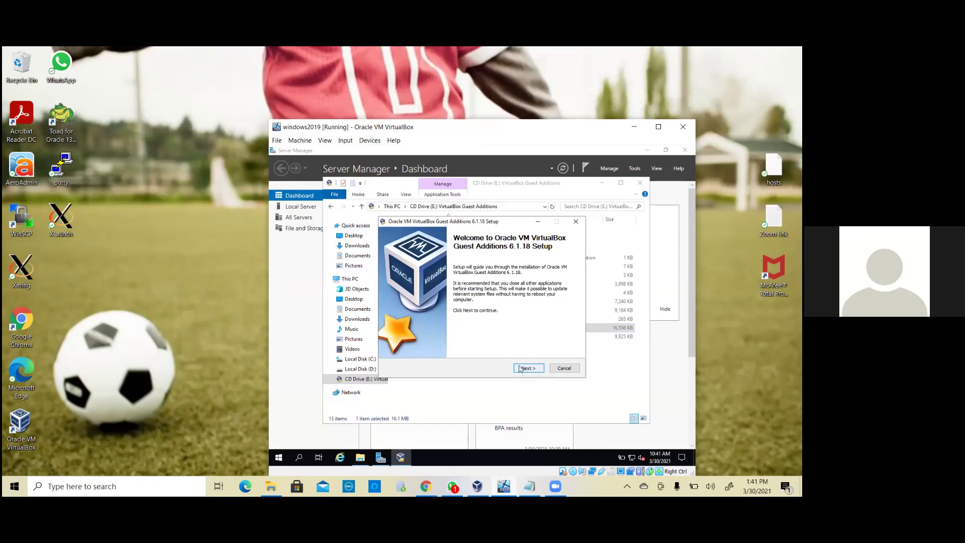
left_click(520, 369)
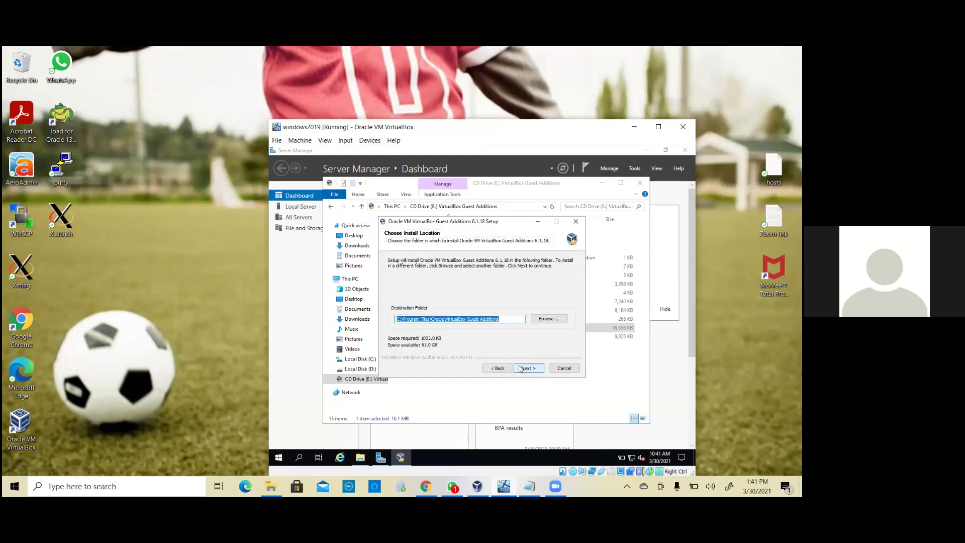
left_click(520, 369)
left_click(520, 369)
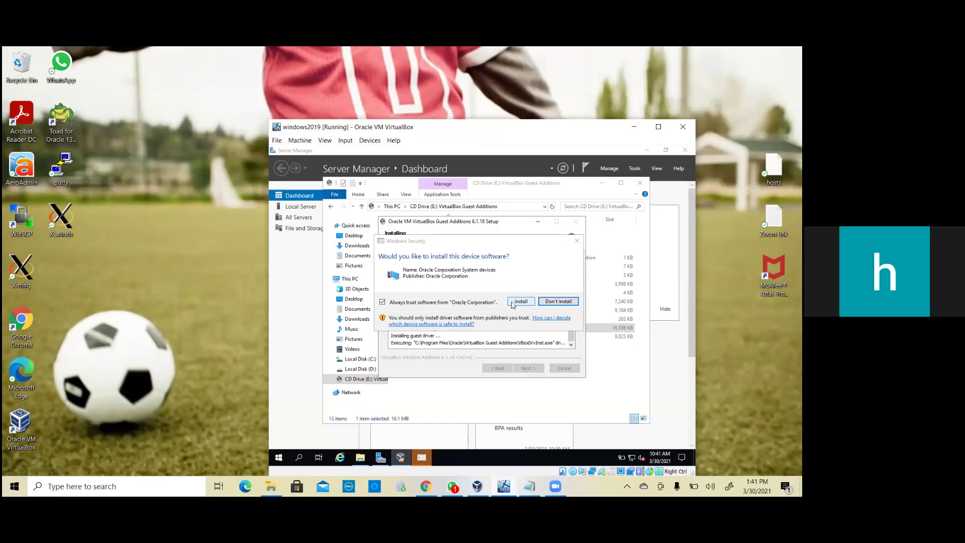
left_click(513, 302)
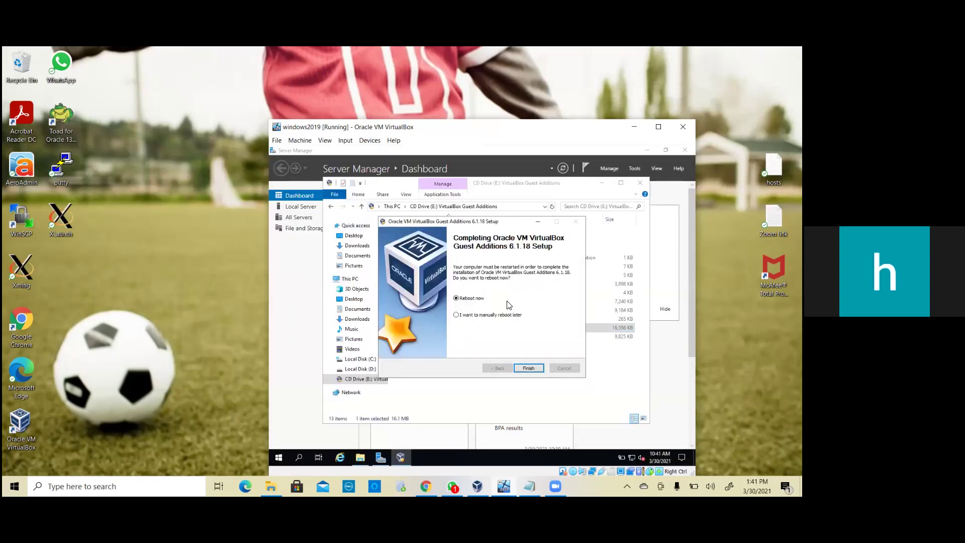
left_click(522, 368)
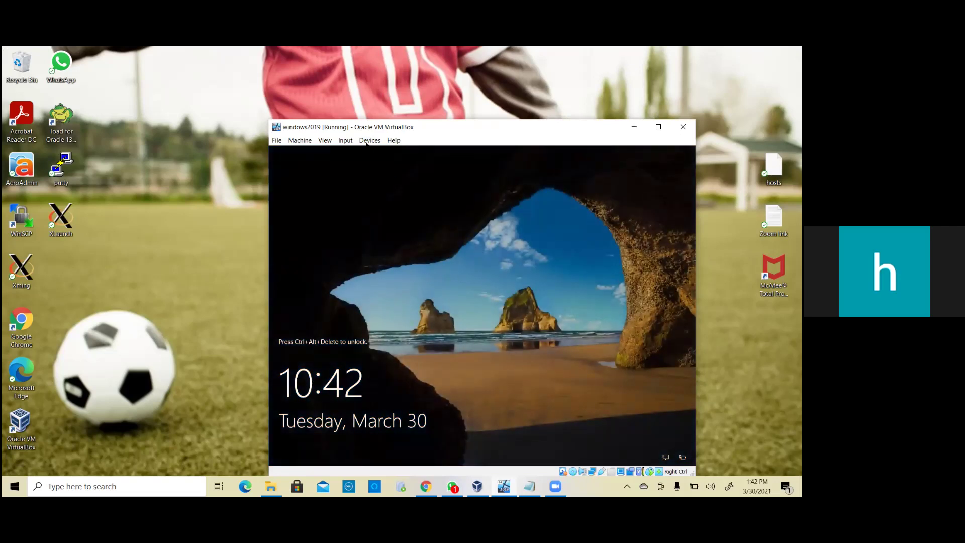
Send Ctrl-Alt-Del to the guest and log in as Administrator, retyping the password after the error.
left_click(346, 141)
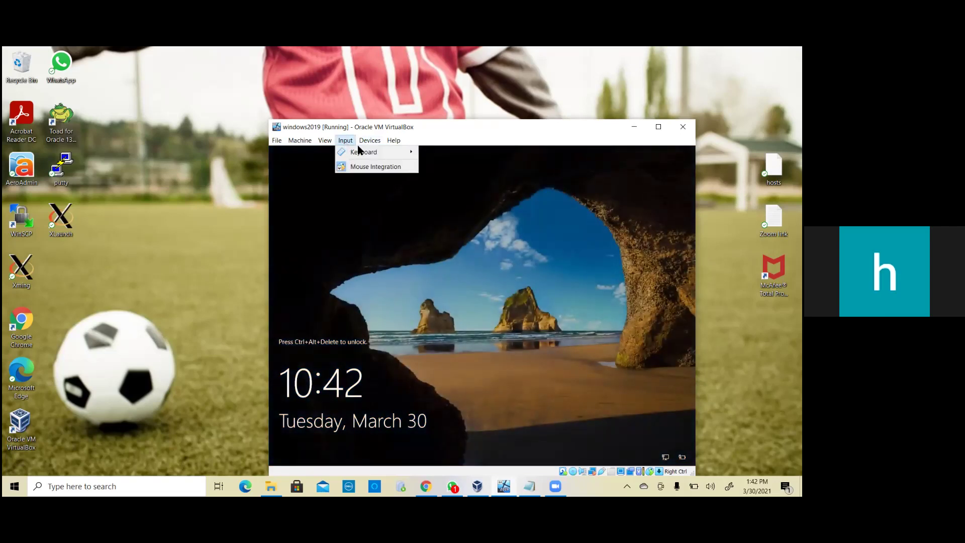
mouse_move(358, 152)
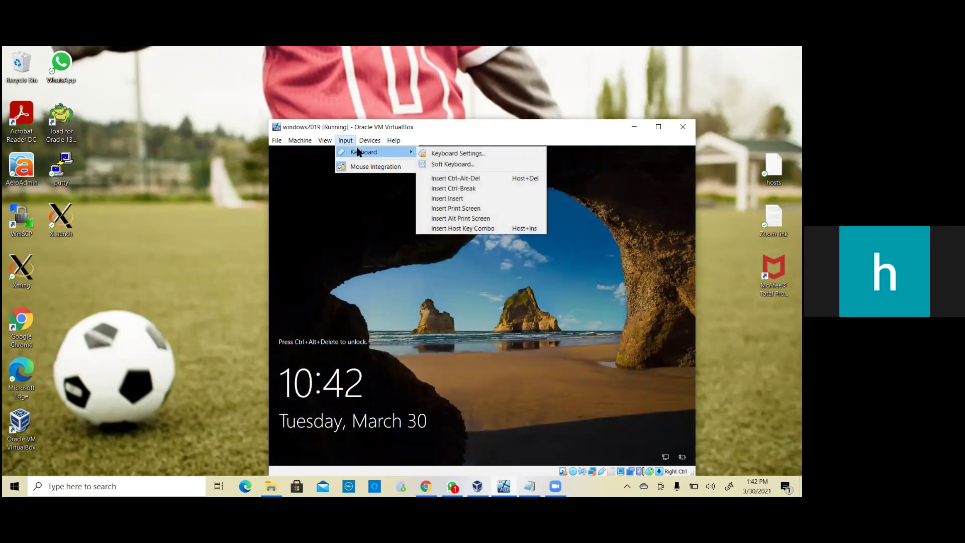
left_click(454, 179)
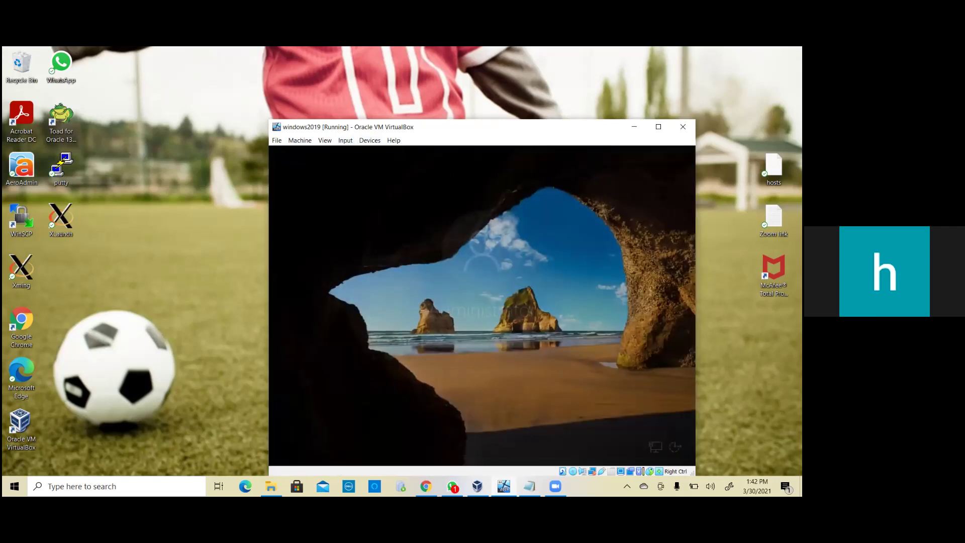
left_click(430, 340)
type("••••••••")
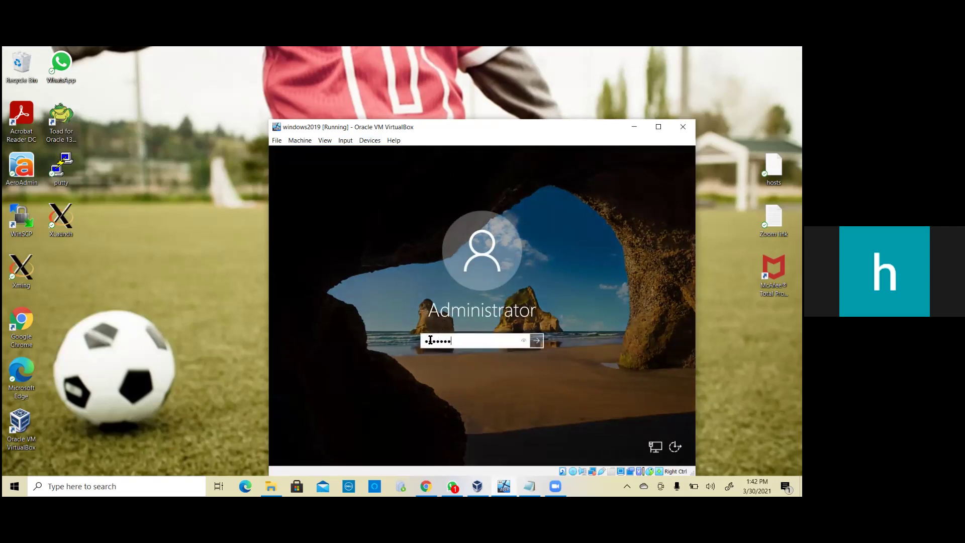
key("Return")
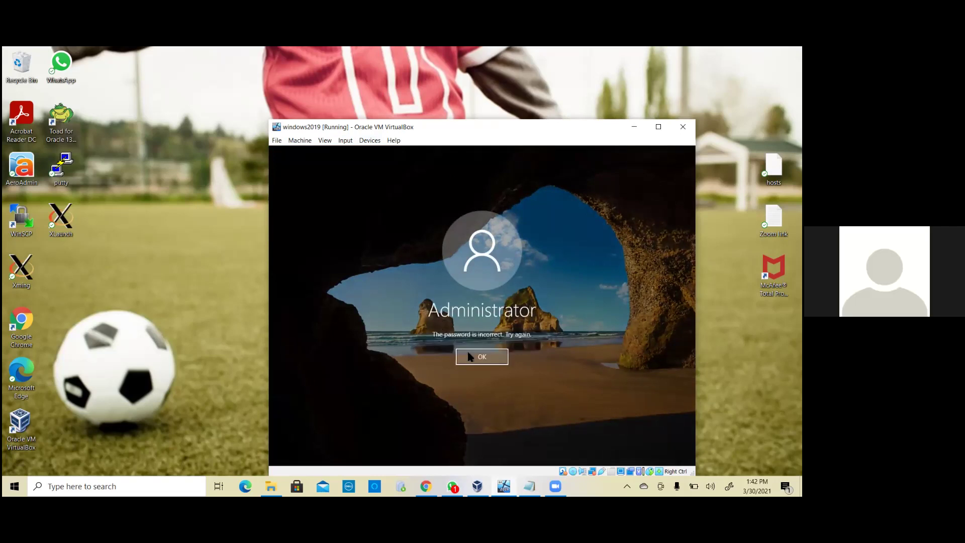
left_click(471, 357)
type("•••••••••")
key("Return")
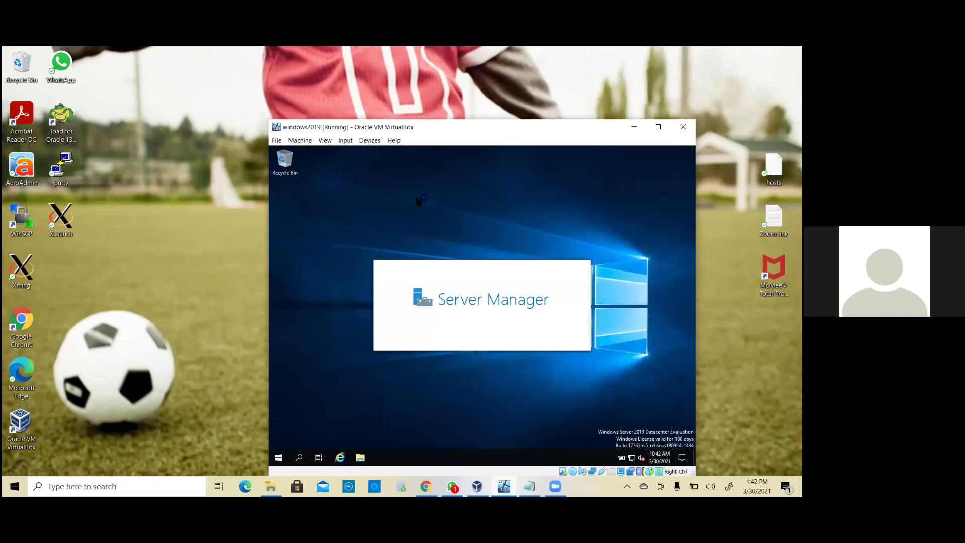
Maximize the VirtualBox window and close the Windows Admin Center notice and Server Manager.
left_click(658, 126)
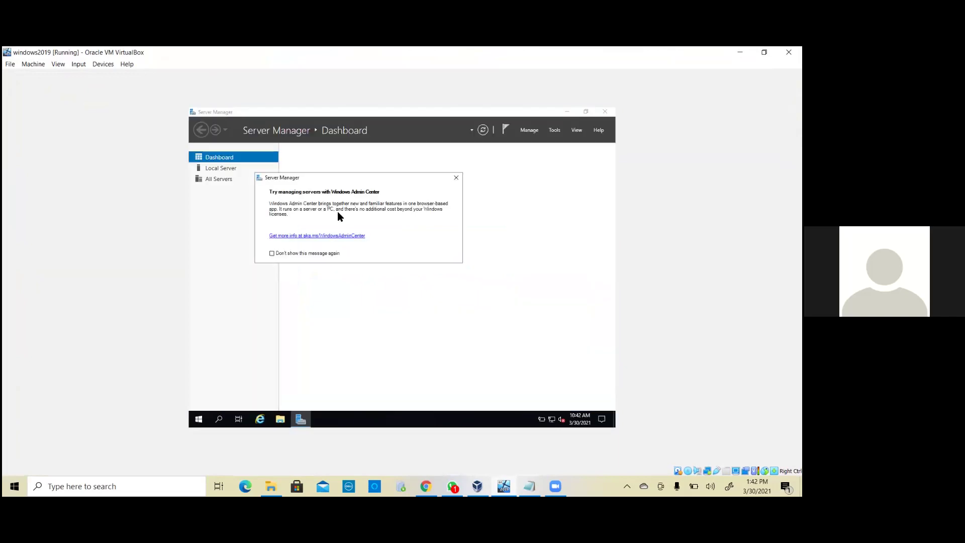
left_click(456, 179)
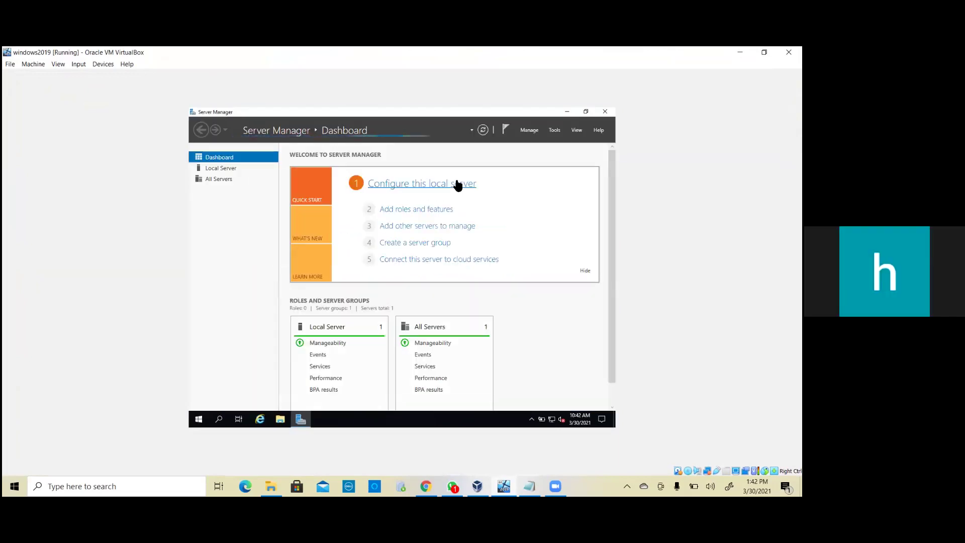
left_click(603, 112)
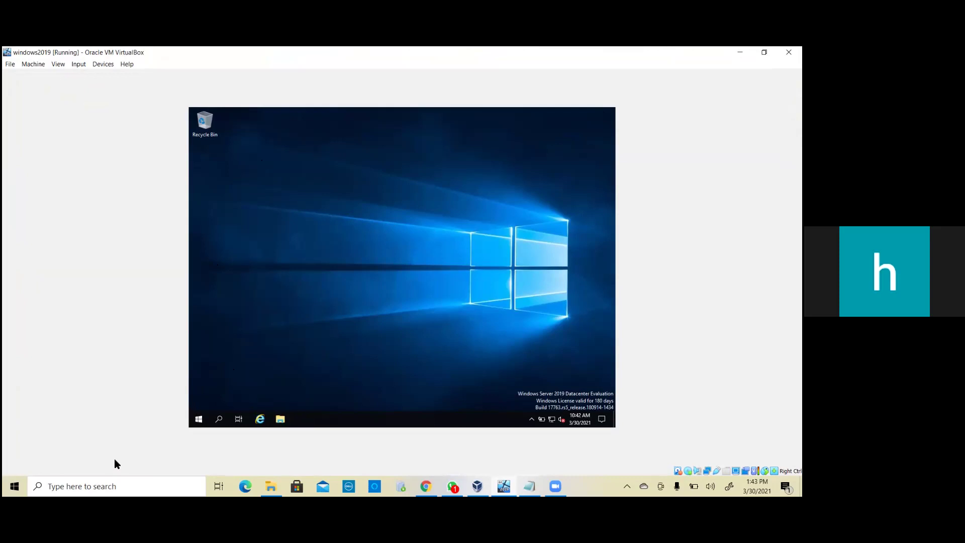
Open the guest's Ethernet Network Connection Details, showing IPv4 192.168.1.105 and gateway 192.168.1.1.
right_click(549, 423)
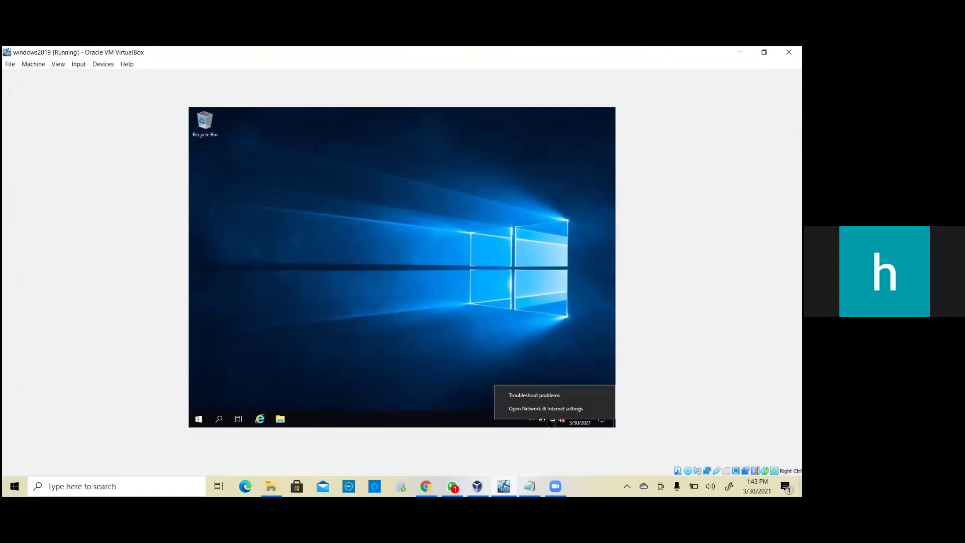
left_click(552, 408)
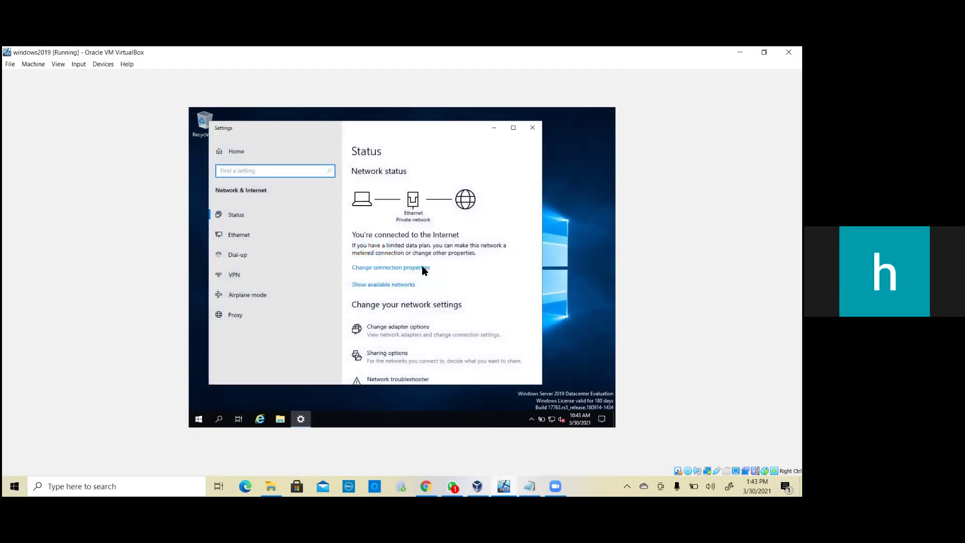
left_click(248, 238)
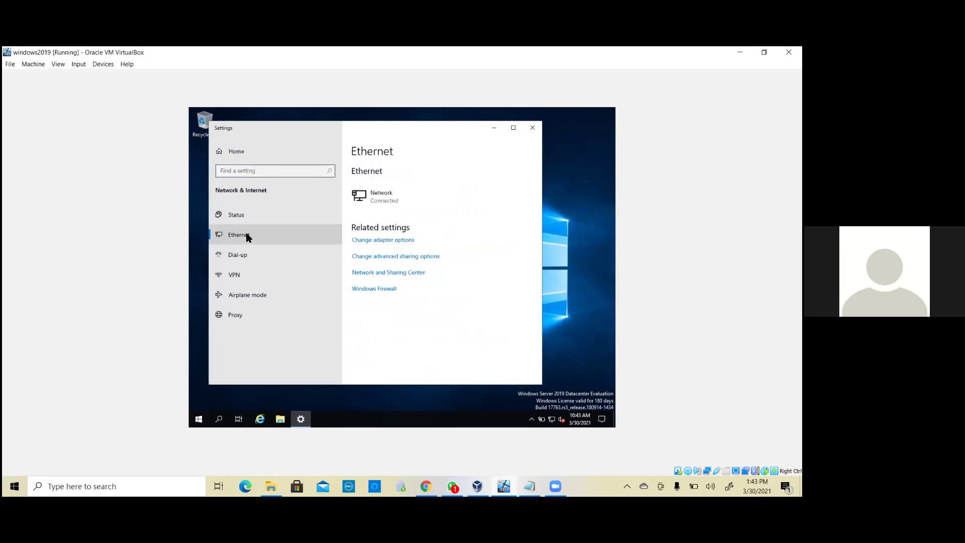
left_click(381, 255)
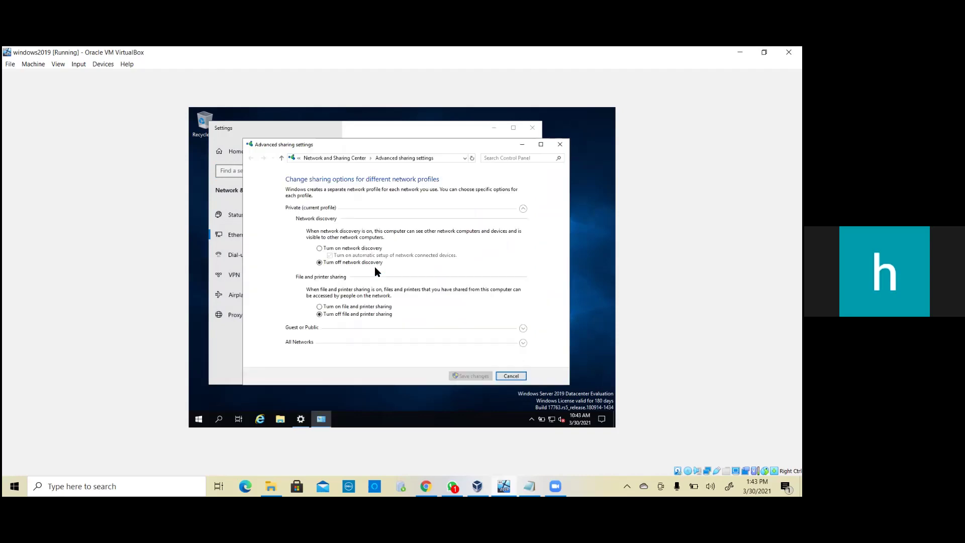
left_click(513, 376)
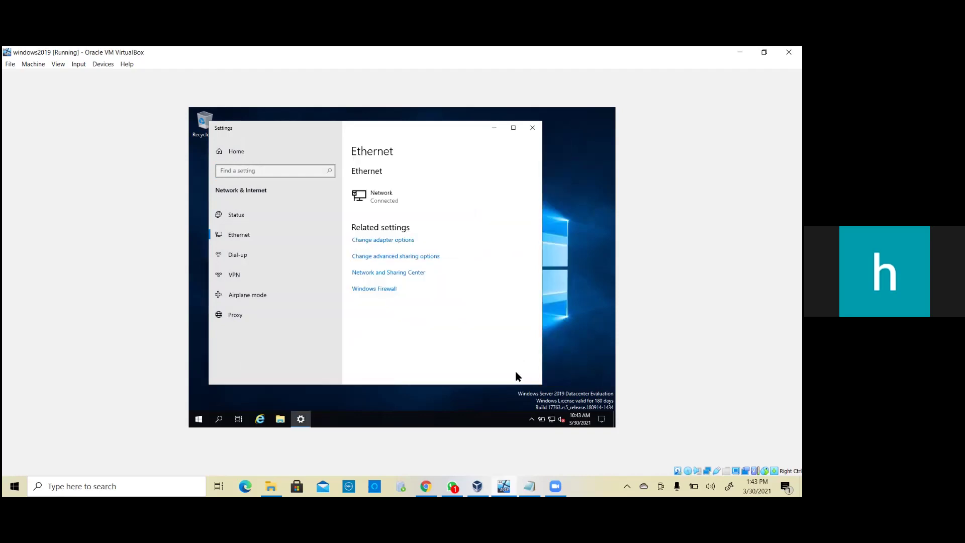
left_click(383, 273)
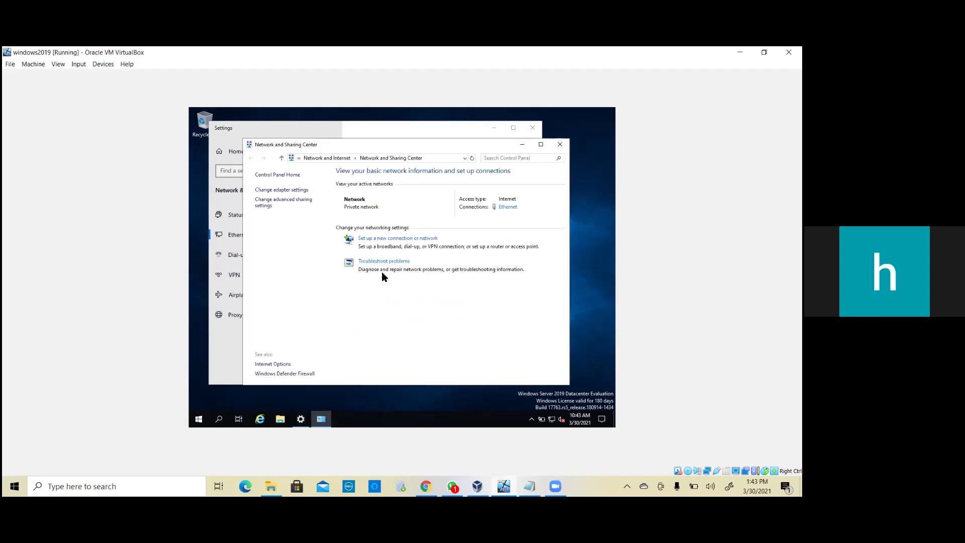
left_click(505, 208)
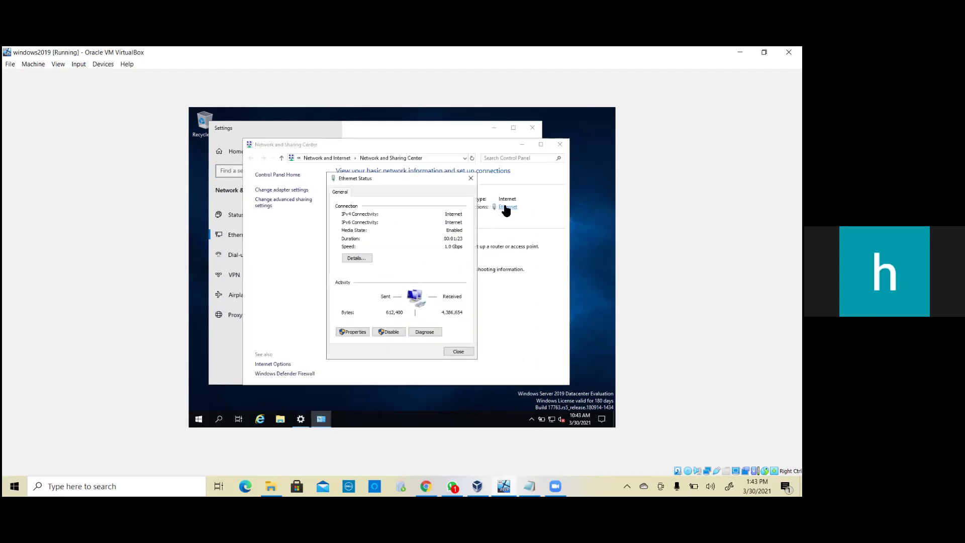
left_click(355, 258)
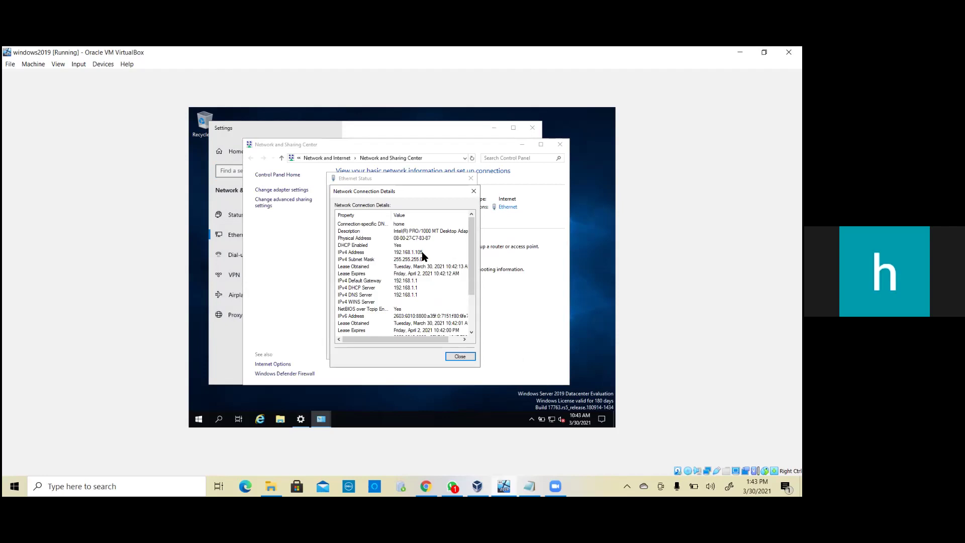
mouse_move(542, 419)
Search the guest for 'con' and open Control Panel.
right_click(199, 418)
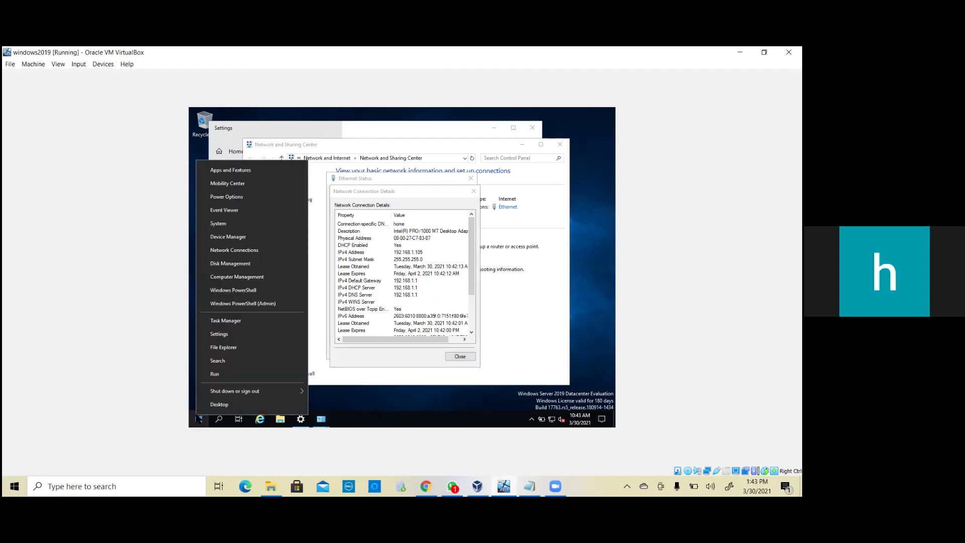
left_click(218, 419)
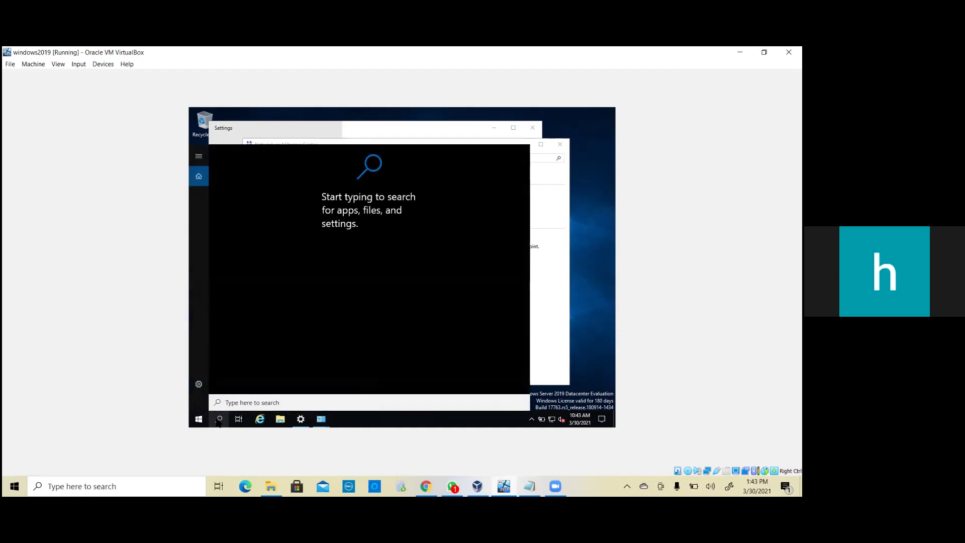
type("con")
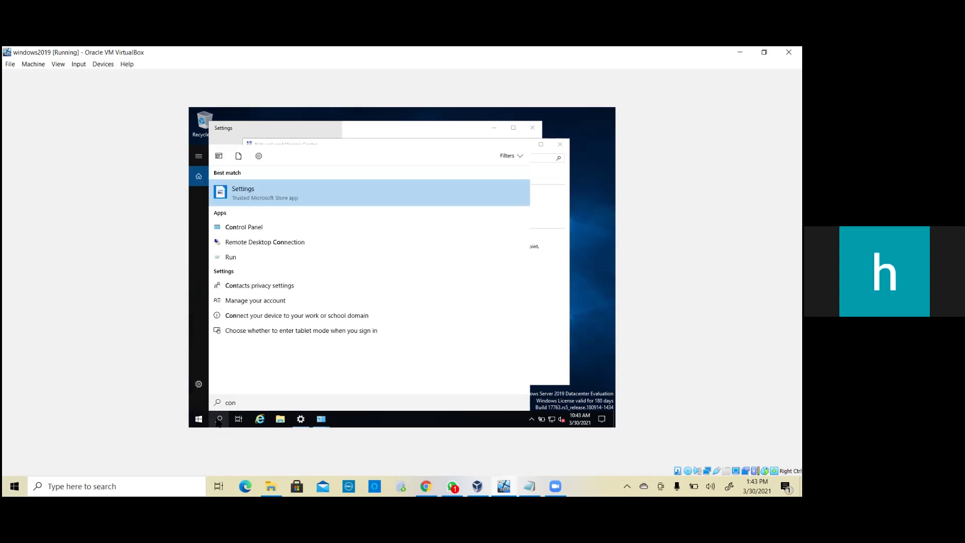
left_click(251, 227)
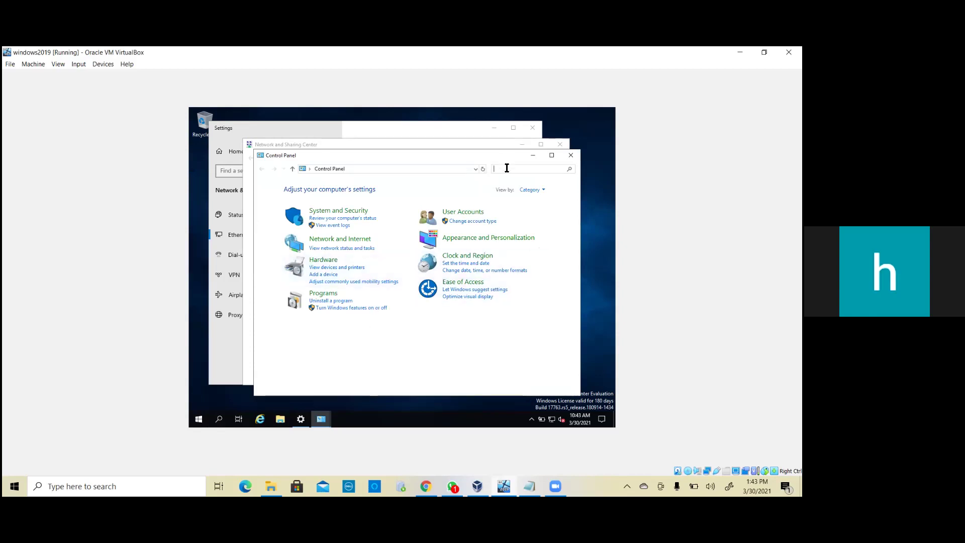
Find 'firewall' and turn off Windows Defender Firewall for public and private networks.
type("firewal")
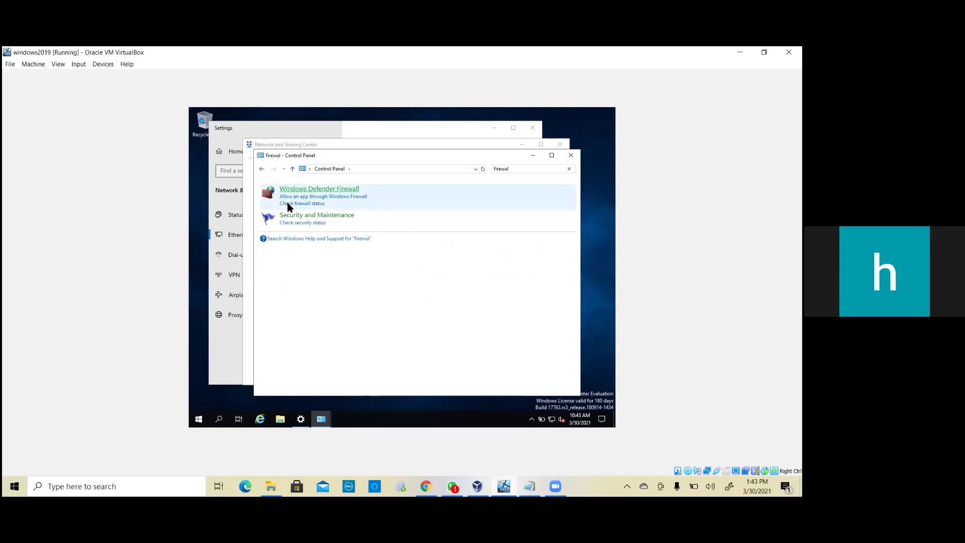
left_click(289, 203)
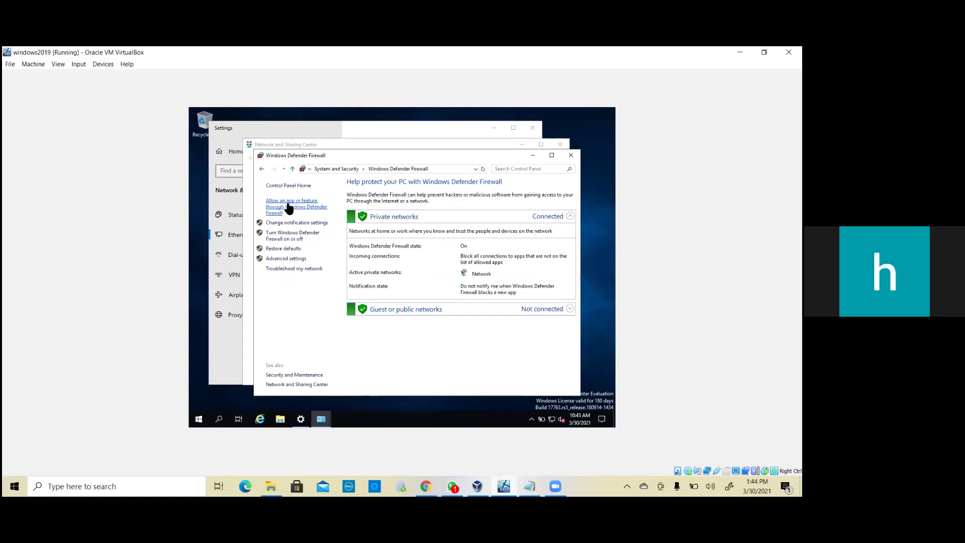
left_click(273, 235)
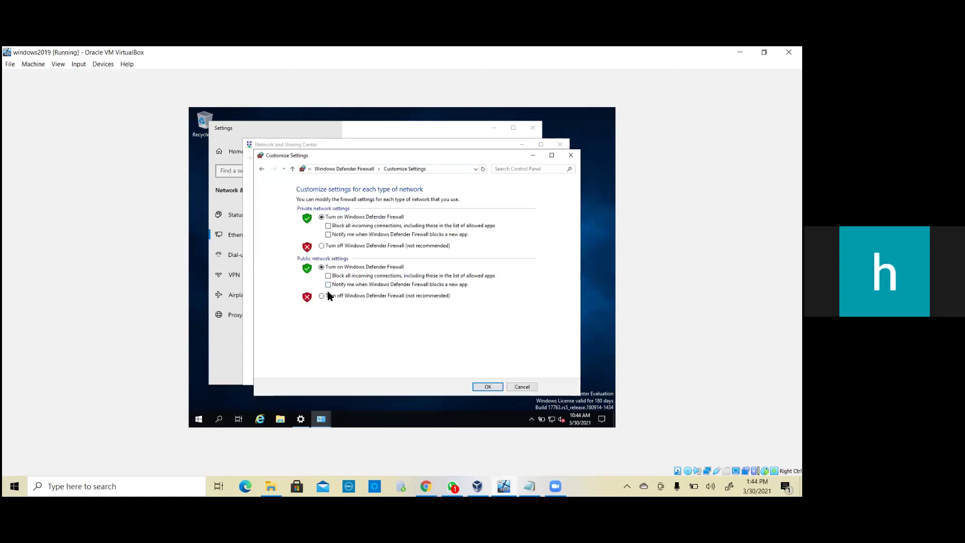
left_click(321, 295)
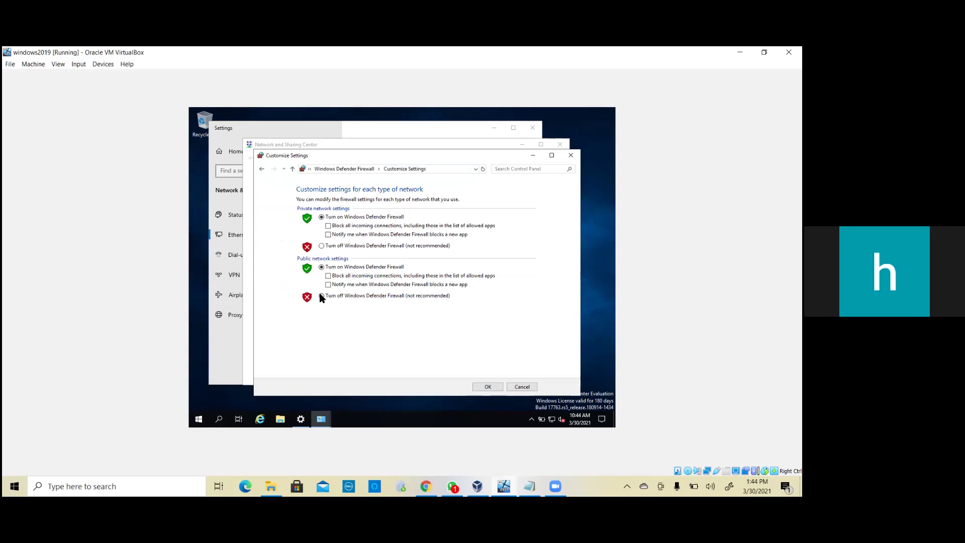
left_click(321, 246)
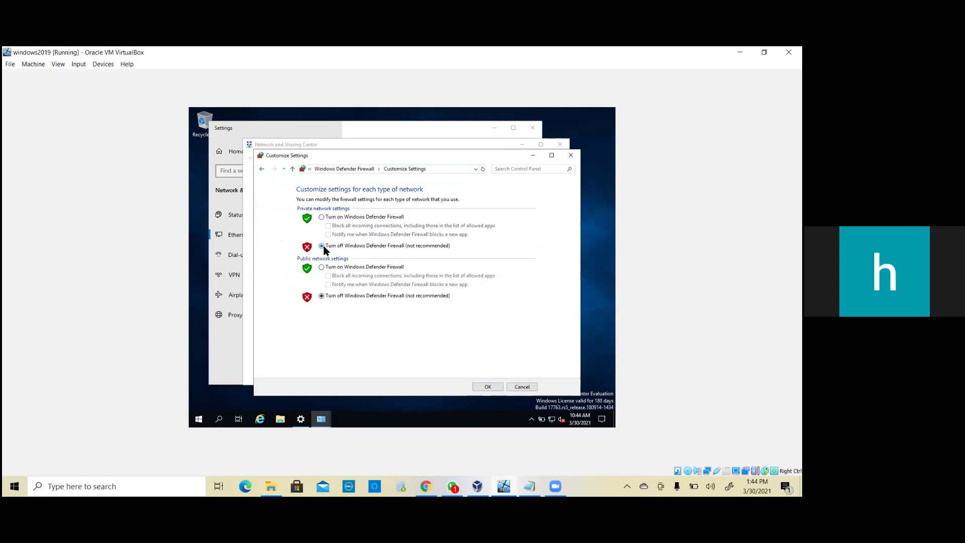
left_click(486, 384)
Close the Firewall, connection details, Ethernet status, Network and Sharing Center and Ethernet settings windows.
left_click(571, 155)
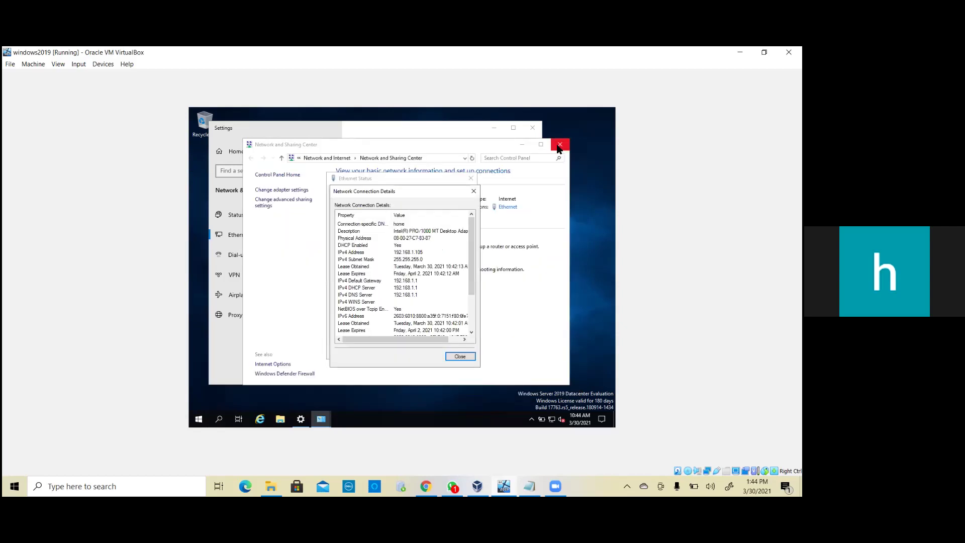
left_click(459, 356)
left_click(471, 179)
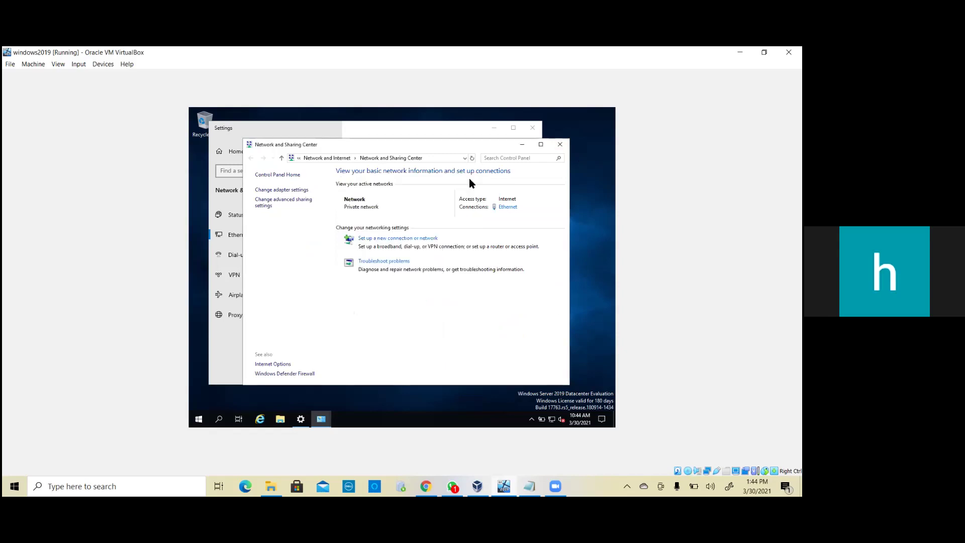
left_click(560, 144)
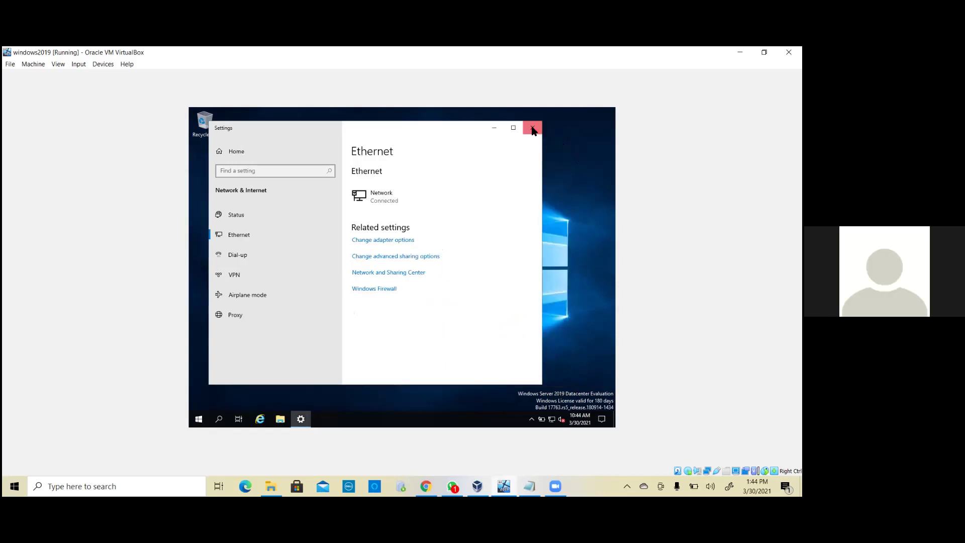
left_click(535, 133)
From System settings, search 'remote', open Remote Desktop settings, and switch Enable Remote Desktop on with confirmation.
right_click(199, 420)
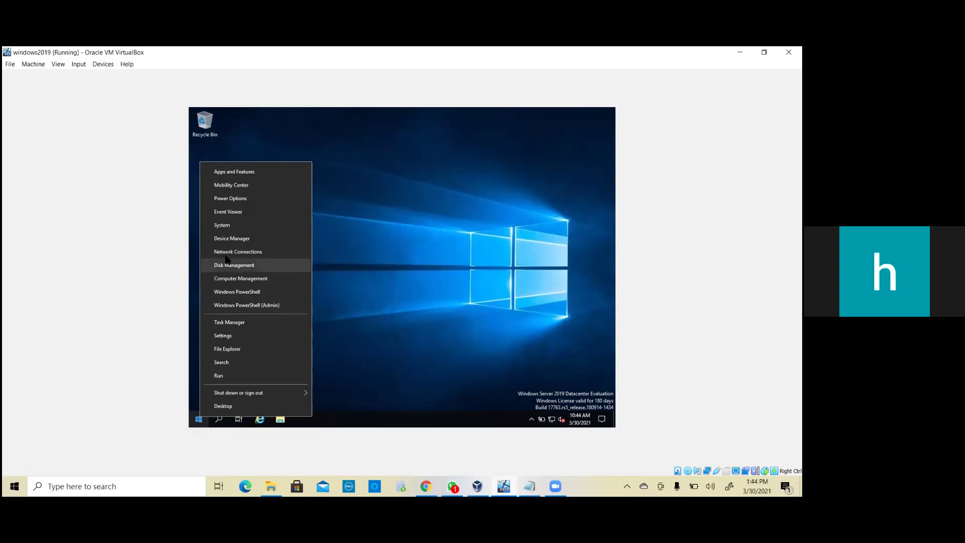
left_click(222, 225)
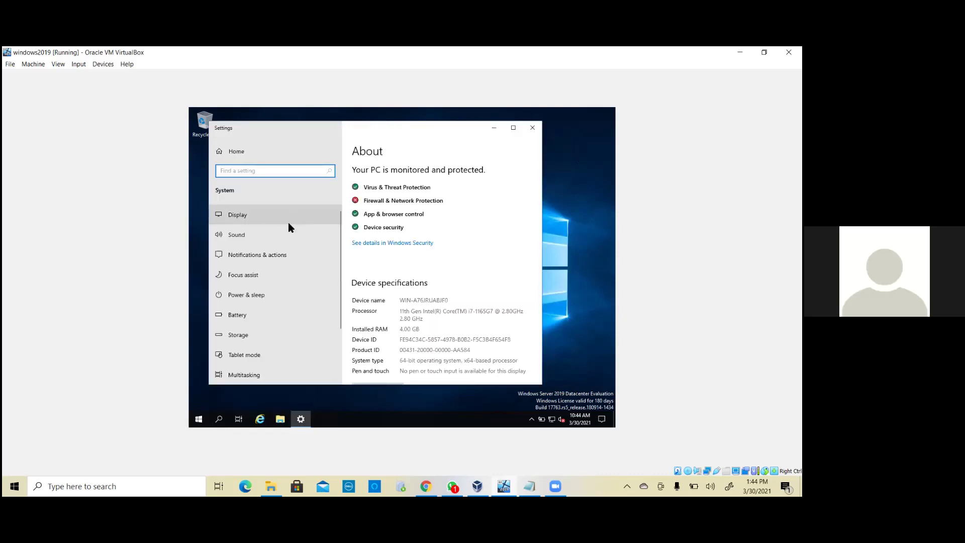
type("remot")
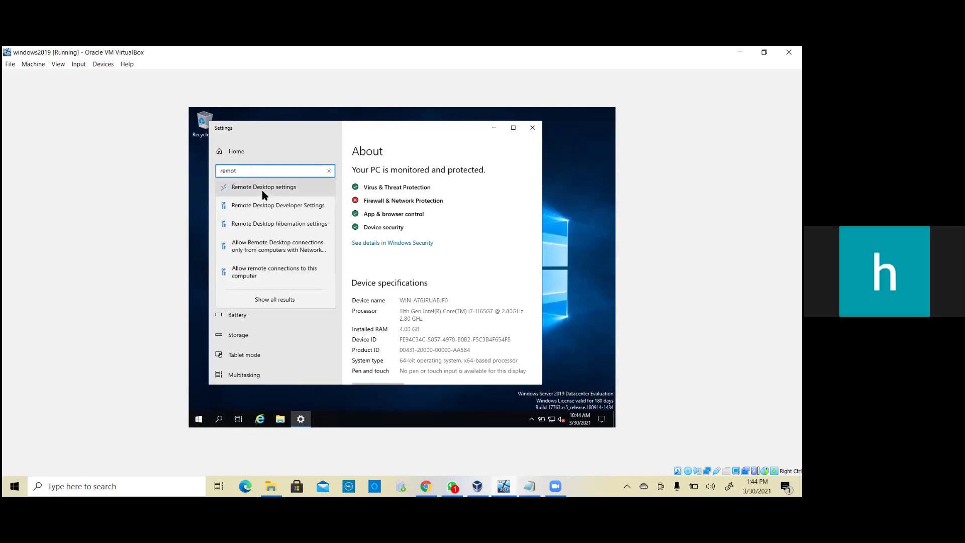
left_click(262, 188)
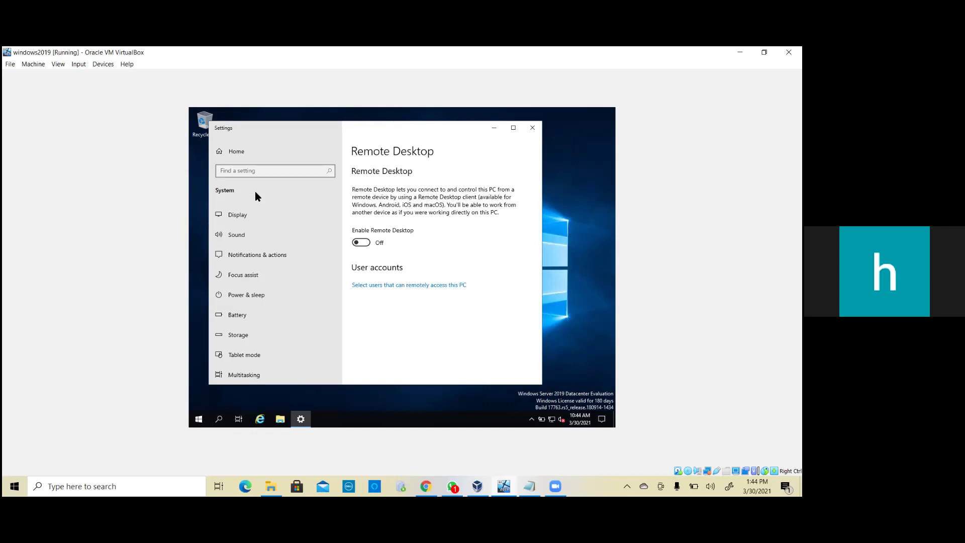
left_click(359, 242)
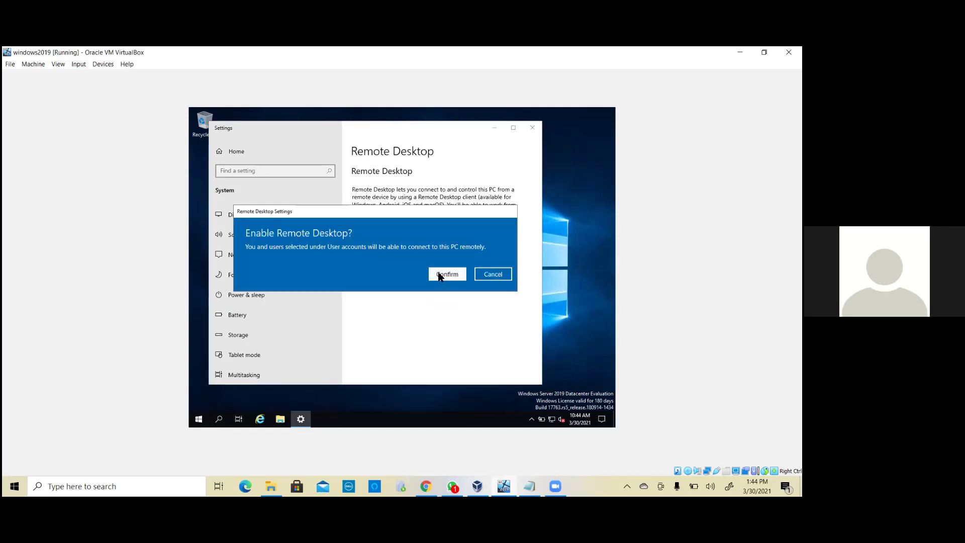
left_click(440, 274)
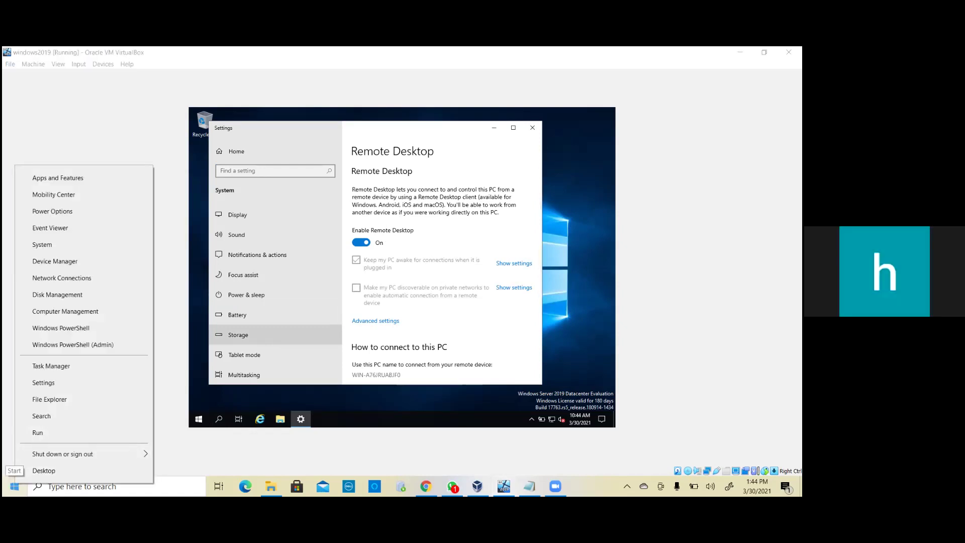
Launch Remote Desktop Connection on the host and connect to 192.168.1.105.
left_click(41, 416)
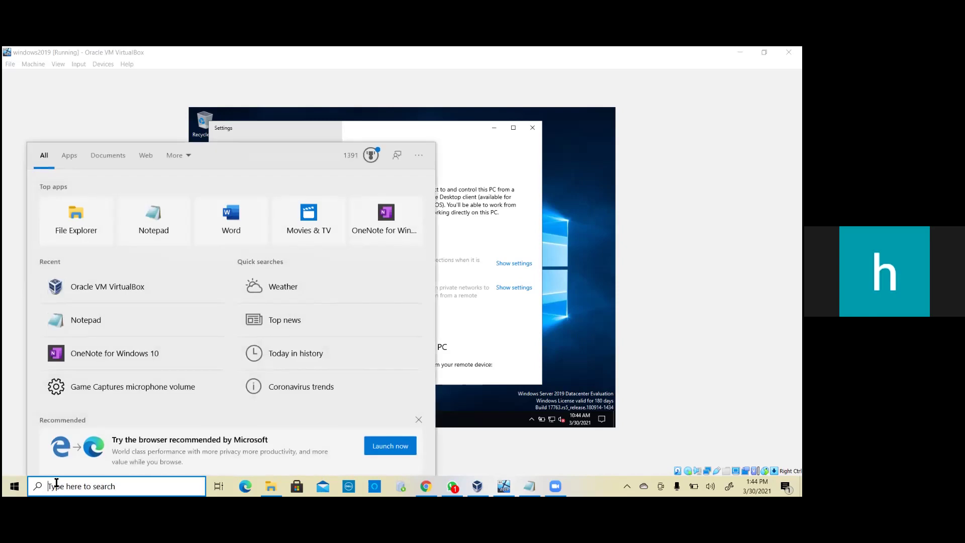
type("remo")
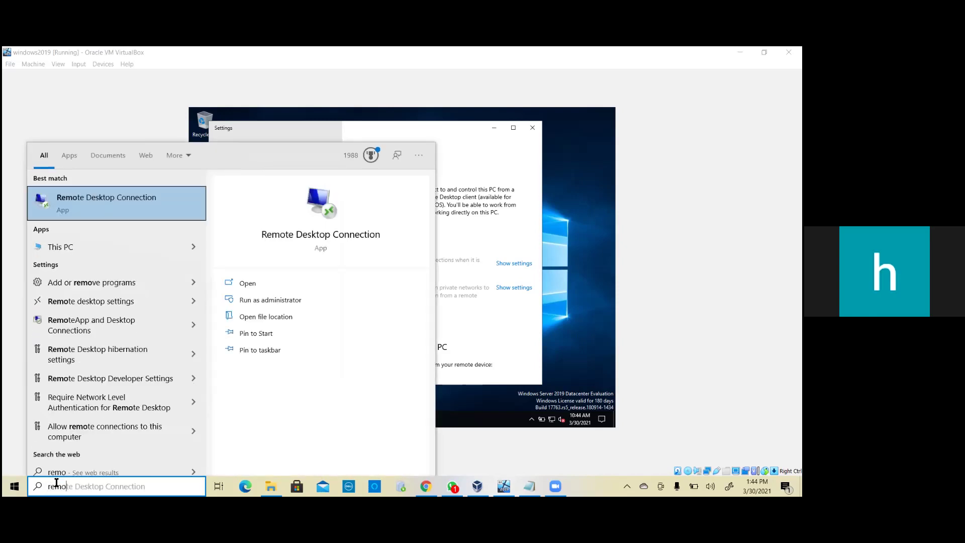
type("te")
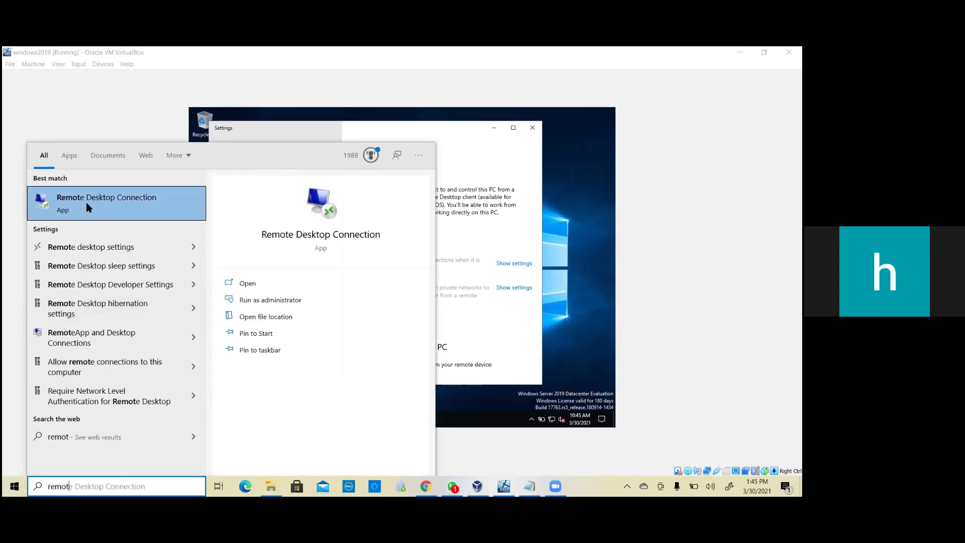
left_click(86, 203)
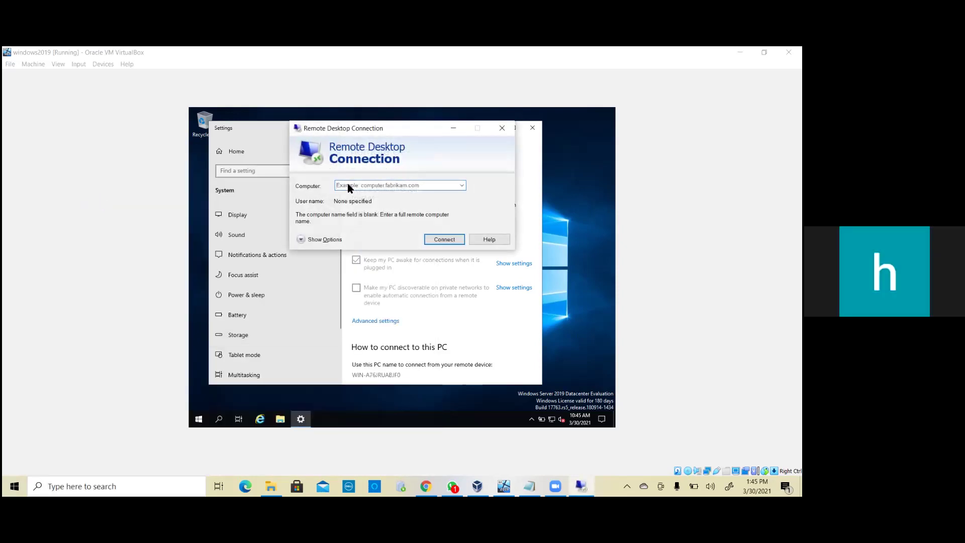
type("192.168.1.105")
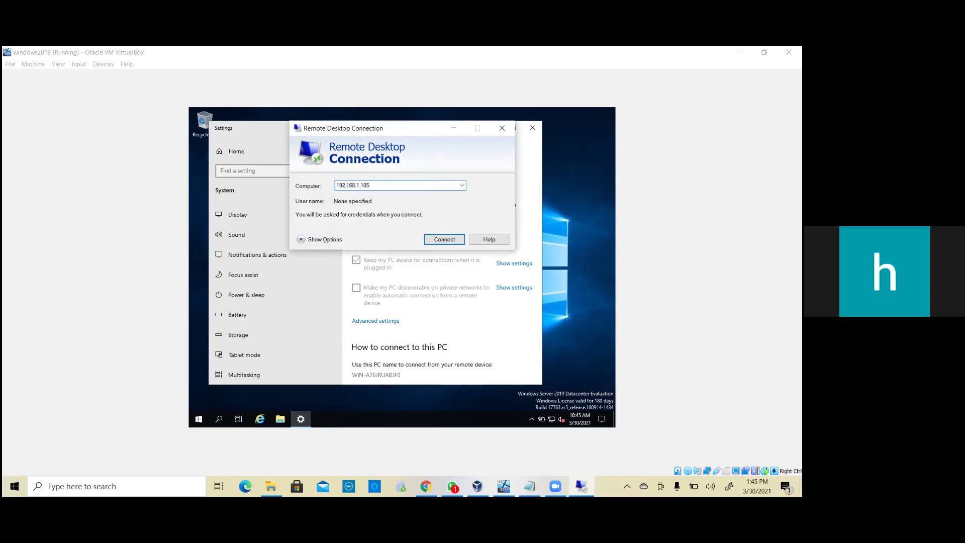
left_click(444, 240)
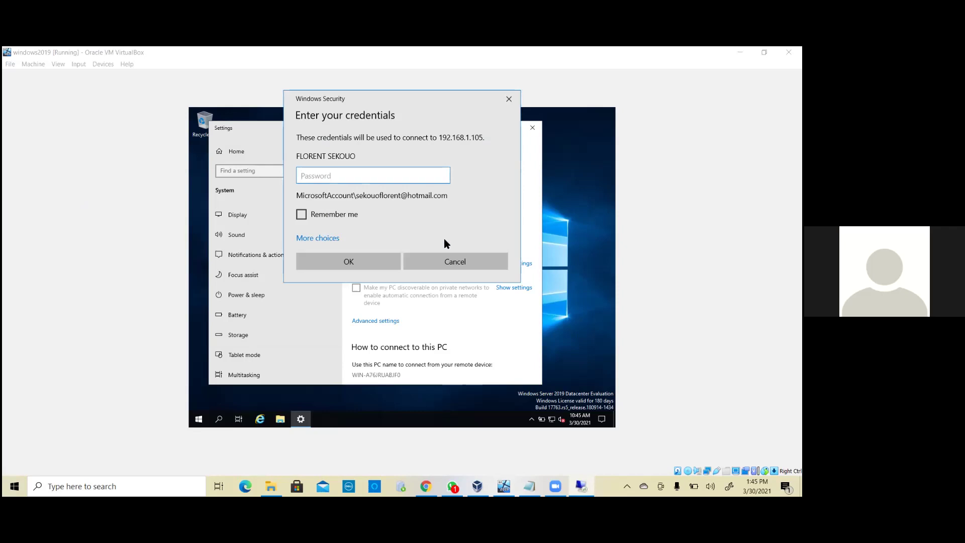
Sign in as administrator with Remember me ticked and accept the certificate warning.
left_click(317, 239)
left_click(321, 287)
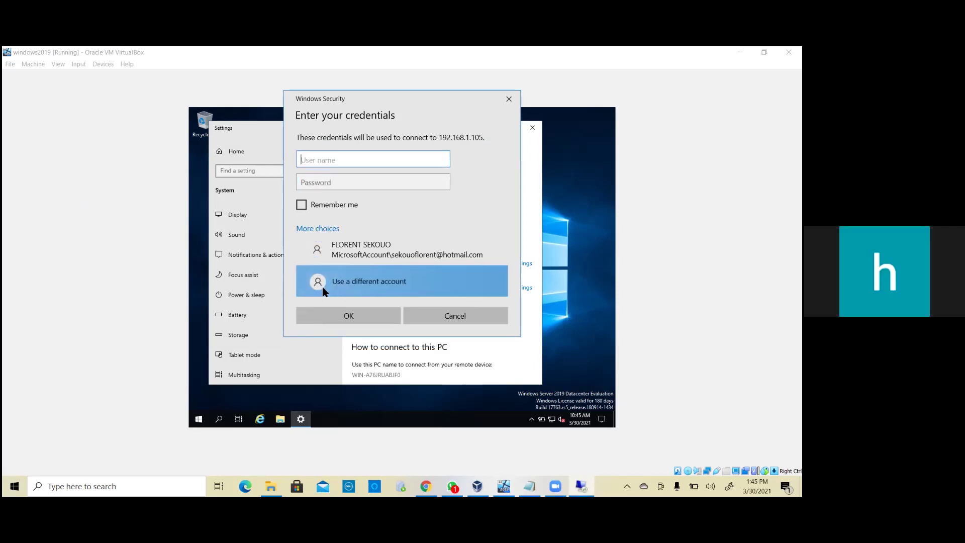
type("administrator")
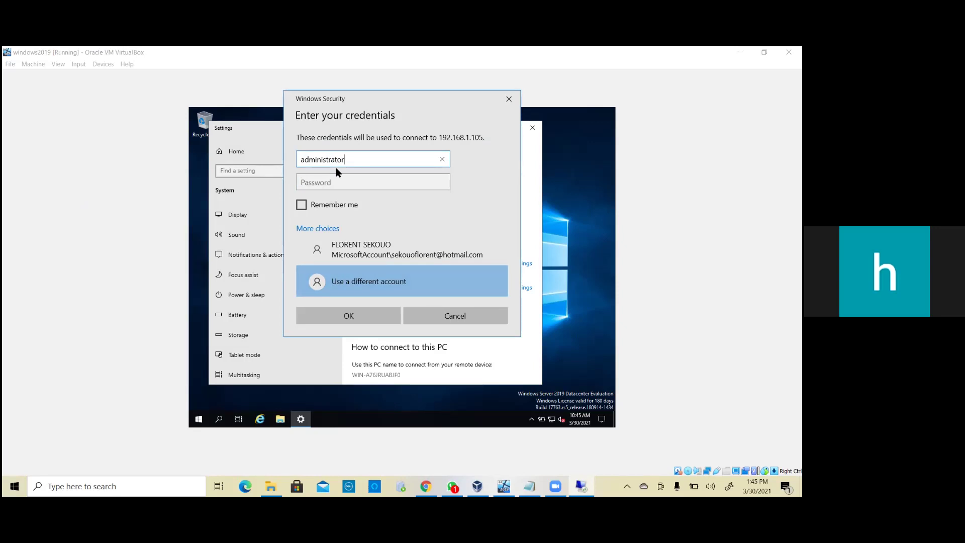
key("Tab")
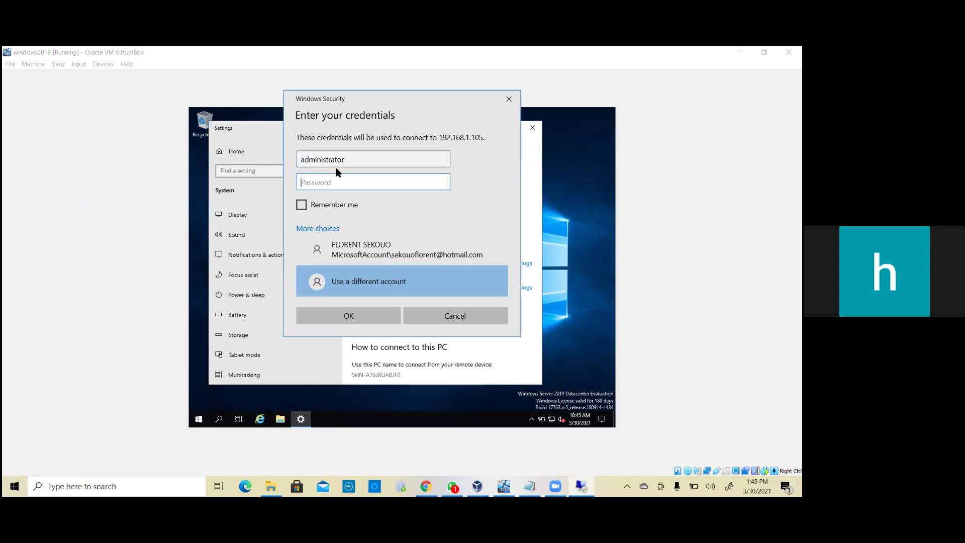
type("**********")
left_click(299, 206)
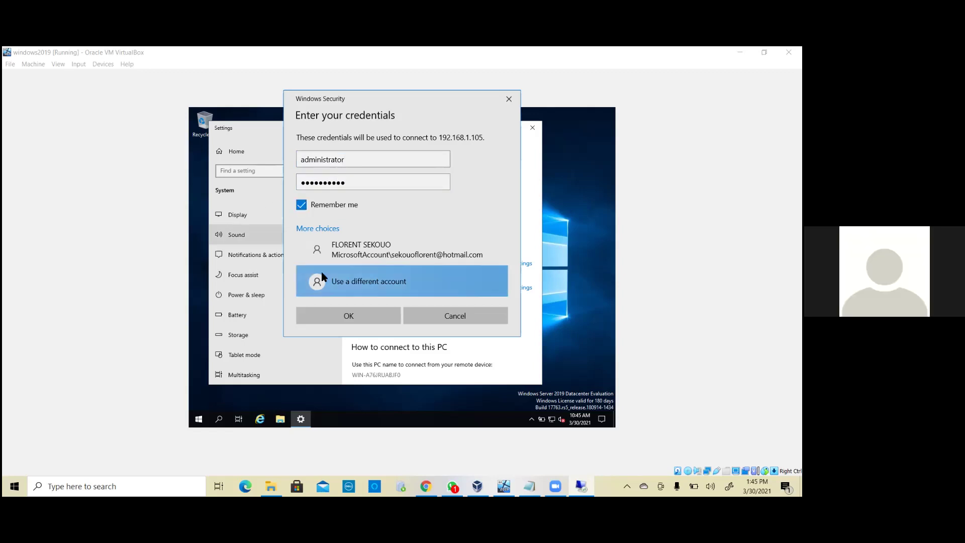
left_click(316, 316)
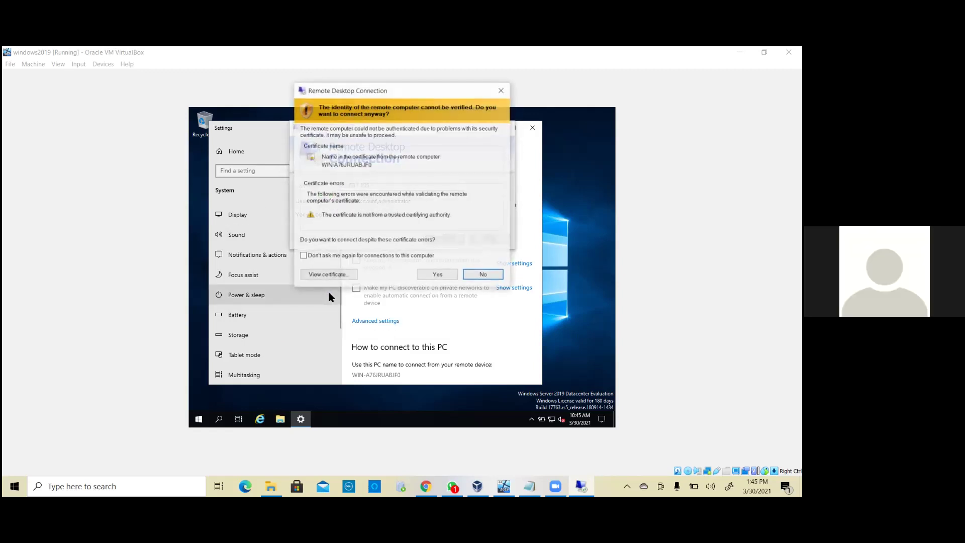
left_click(426, 273)
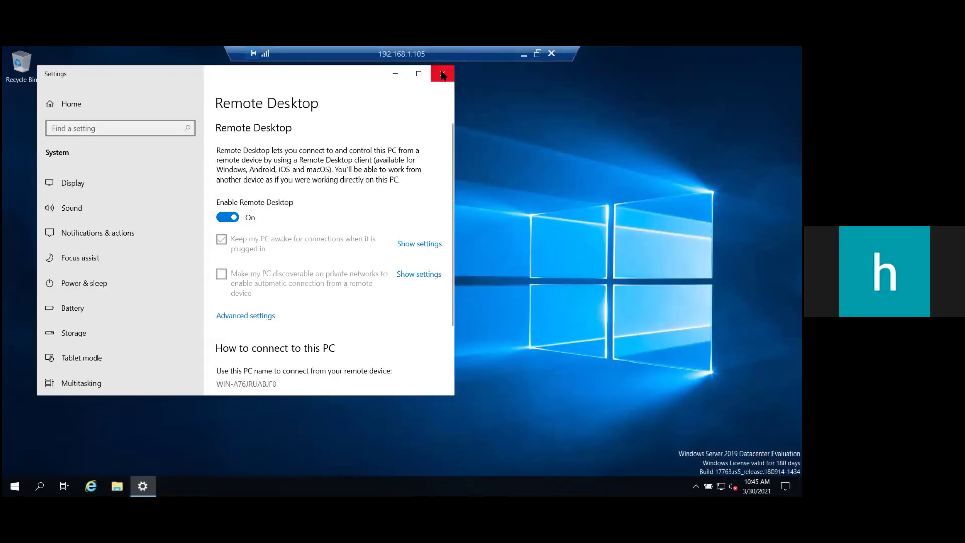
Close the server's Remote Desktop settings, reposition the session window, restore full screen, then minimize it.
left_click(442, 75)
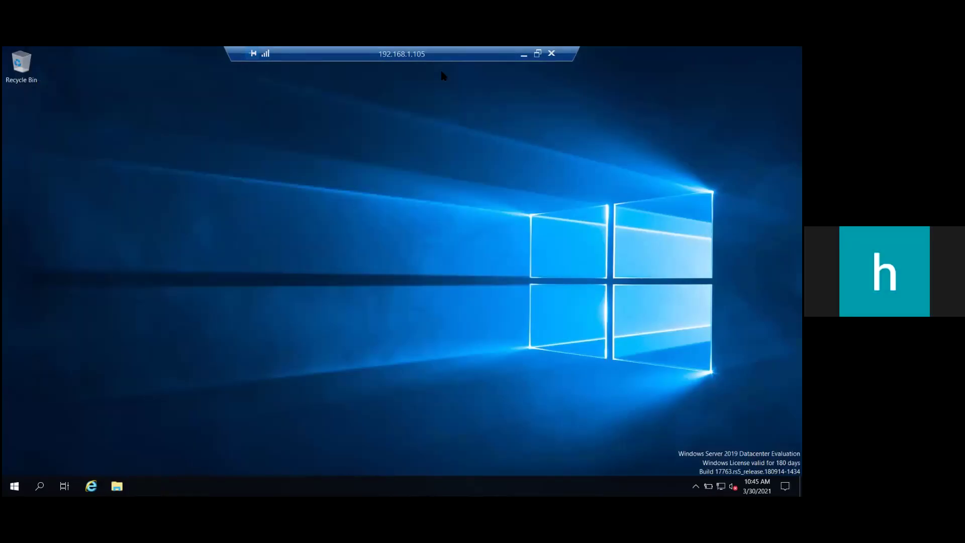
double_click(405, 59)
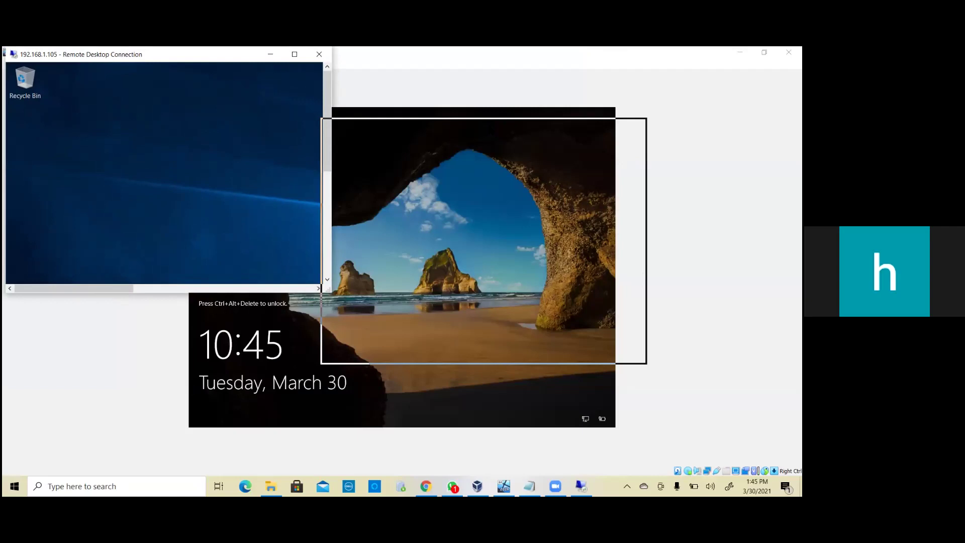
left_click_drag(471, 125, 719, 54)
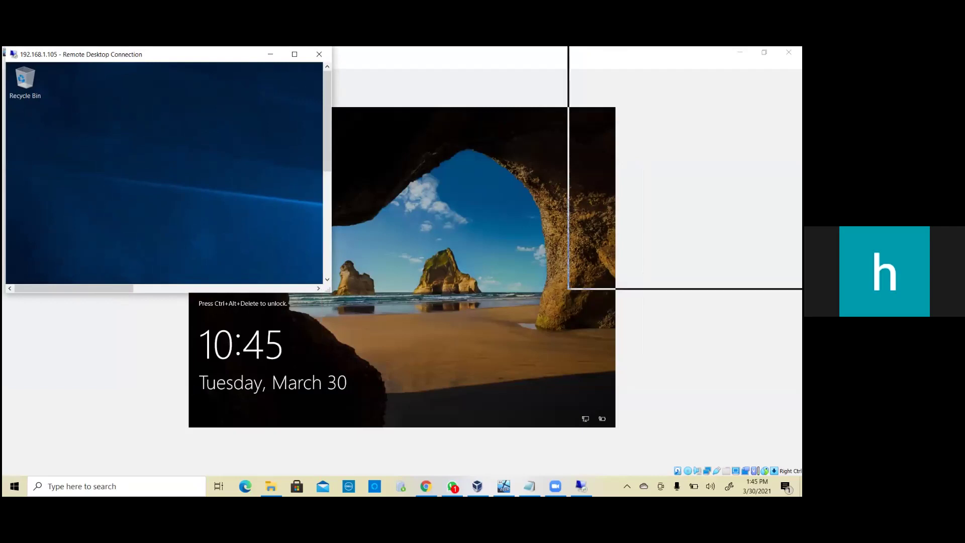
left_click_drag(719, 54, 718, 54)
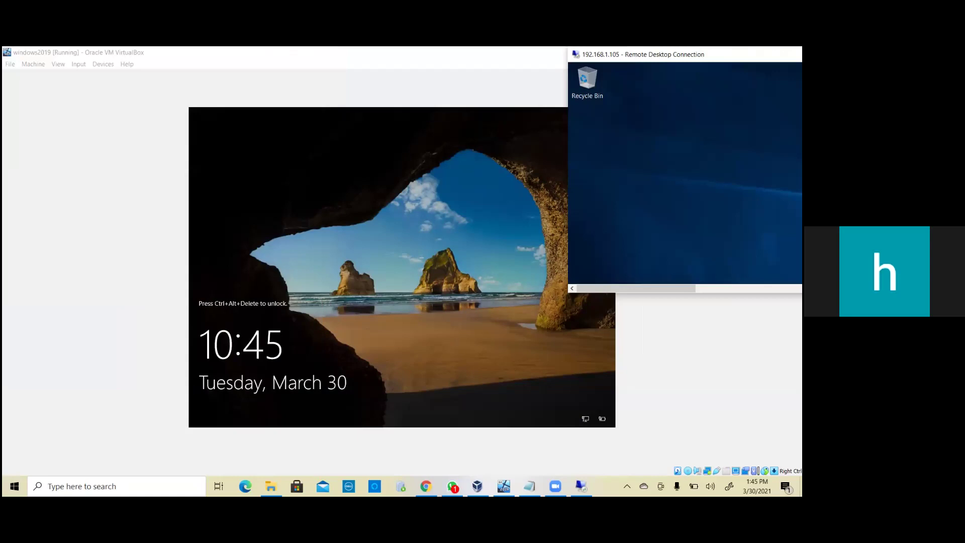
double_click(718, 54)
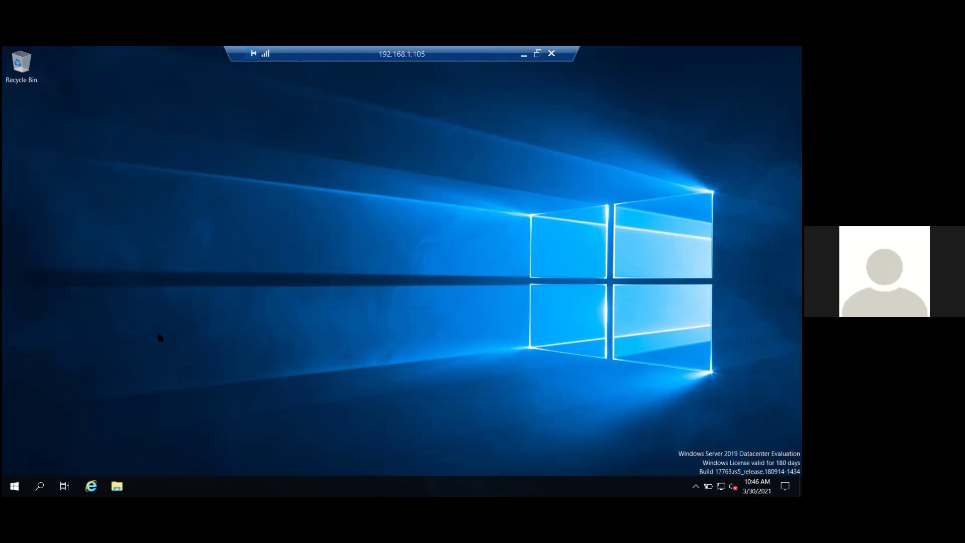
left_click(522, 53)
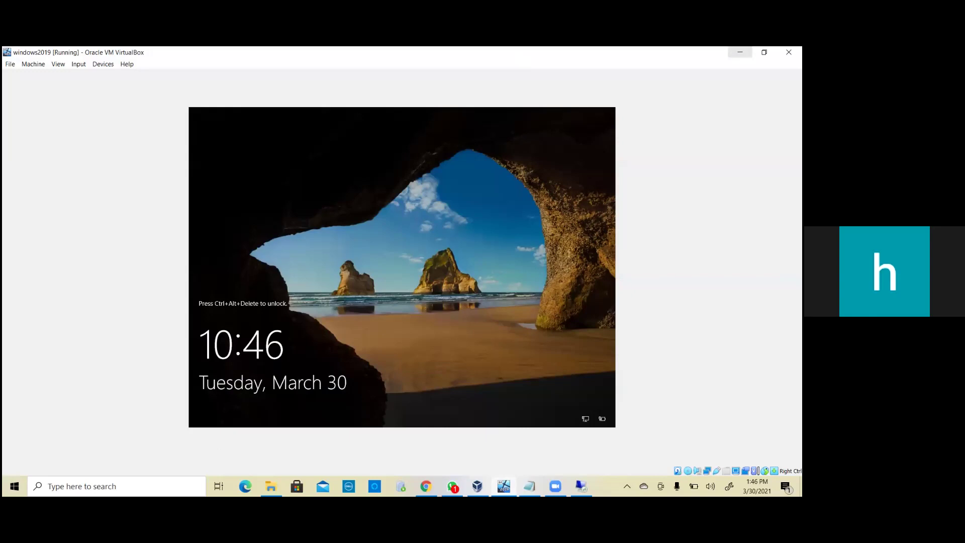
Minimize the VirtualBox machine window and bring Notepad back to the front.
left_click(740, 52)
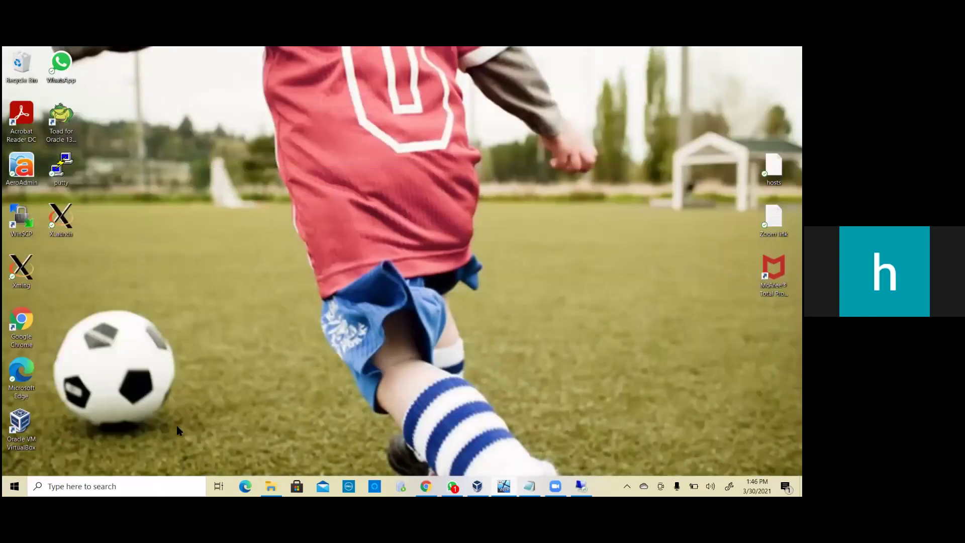
right_click(14, 486)
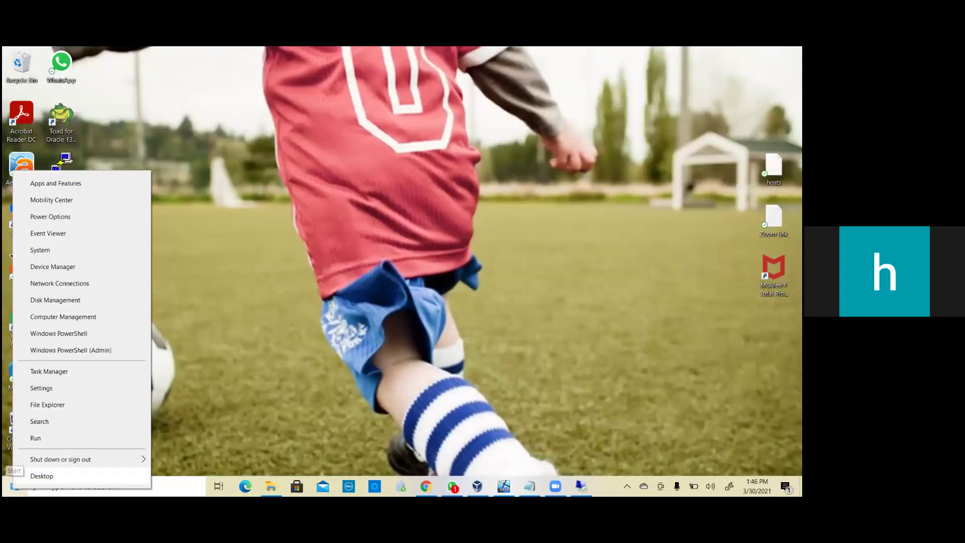
key("Escape")
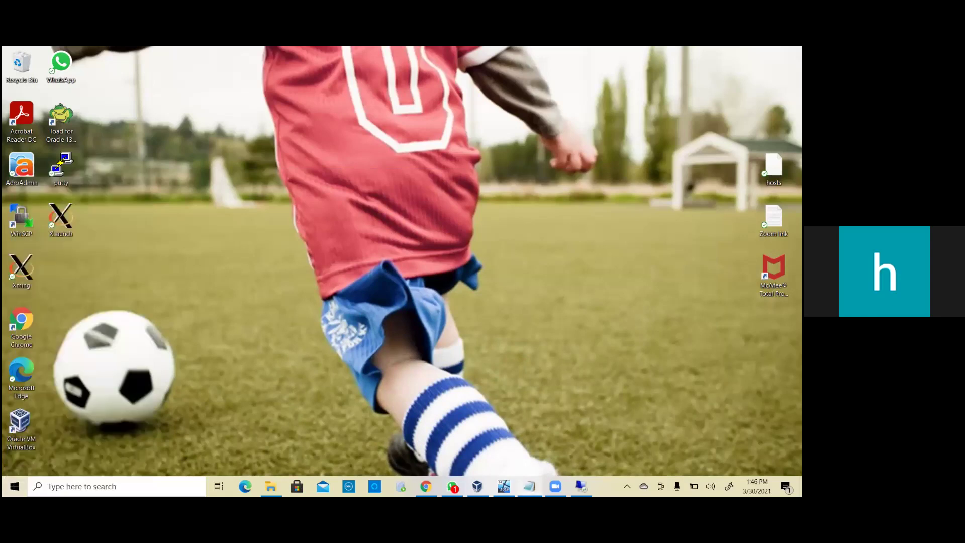
key("alt+Tab")
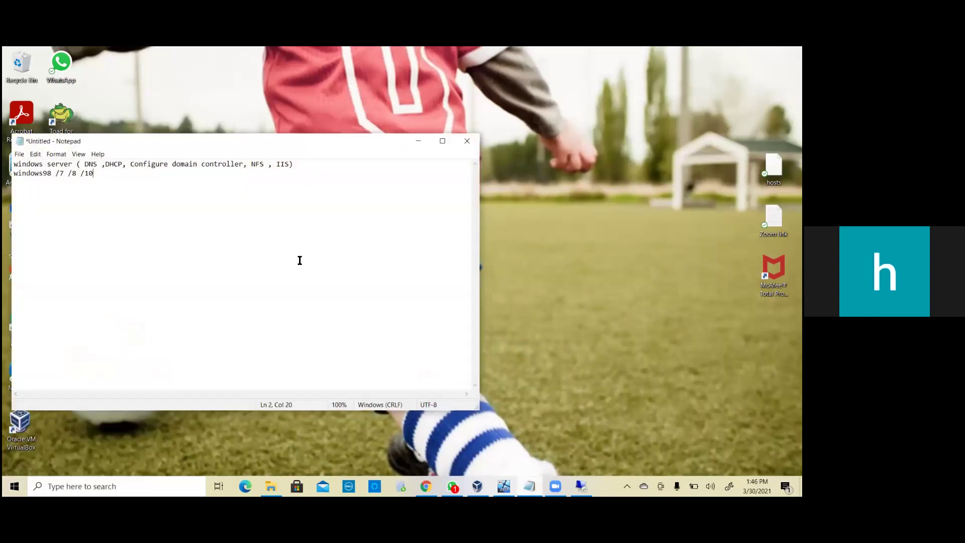
Add notes 'windows : remote desktop to access the sql server' and 'Linux : through ssh using putty', then minimize Notepad.
key("Return")
key("Return")
key("Return")
type("windows : remote desktop to acce")
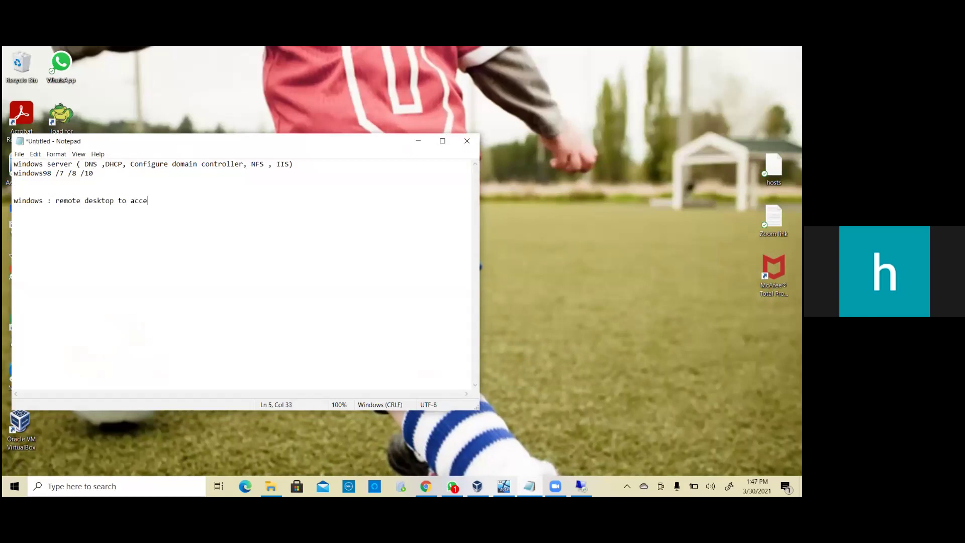
type("ss the sql server")
key("Return")
type("Linux : ")
type("ssh")
key("BackSpace")
key("BackSpace")
key("BackSpace")
type("through ssh using putty")
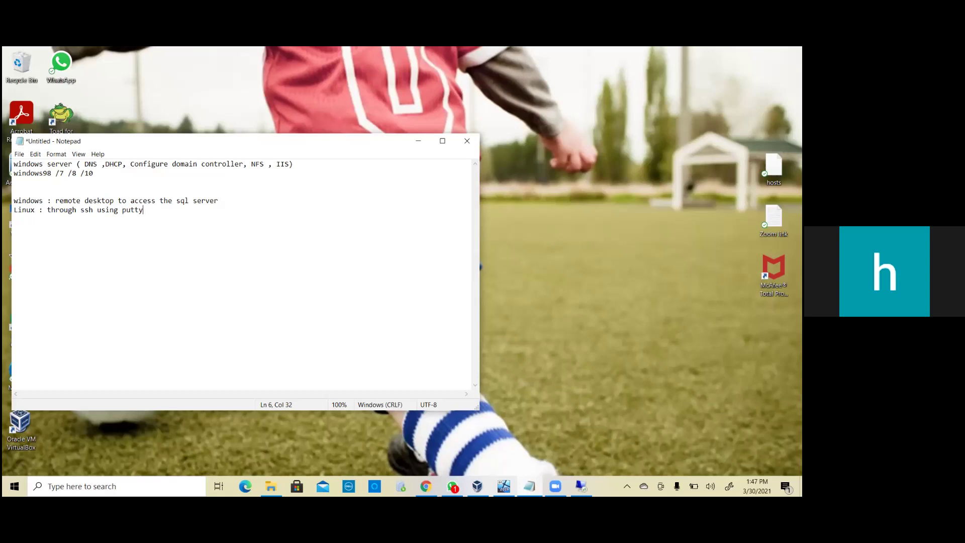
left_click(418, 141)
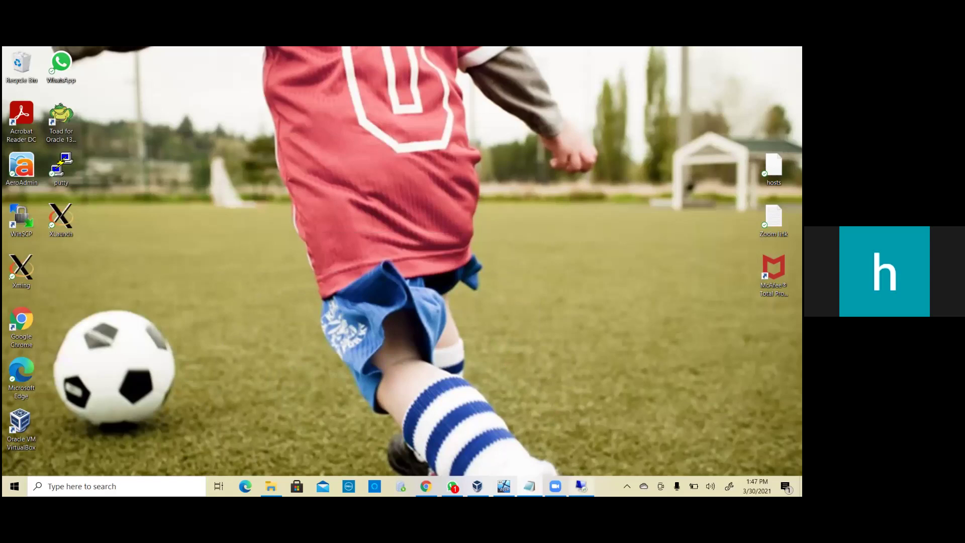
left_click(581, 486)
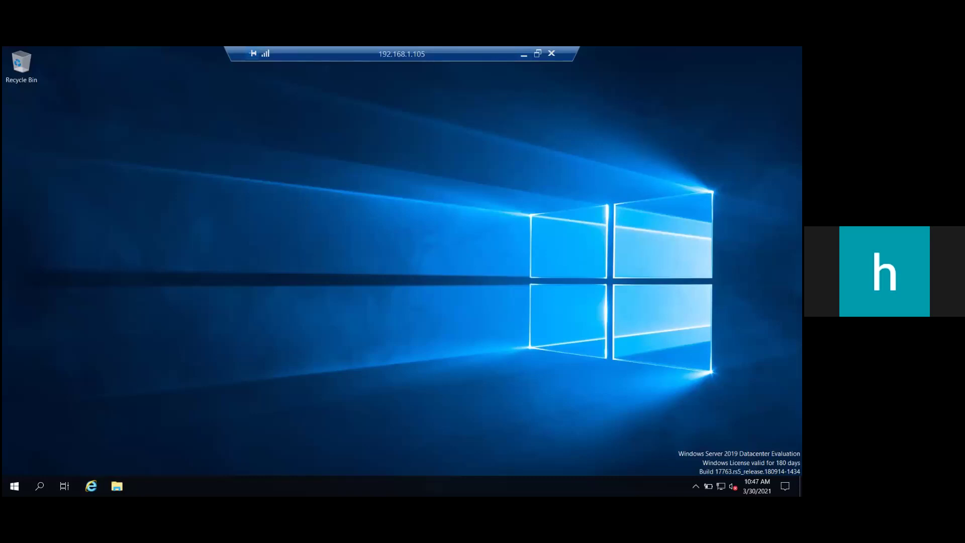
left_click(117, 486)
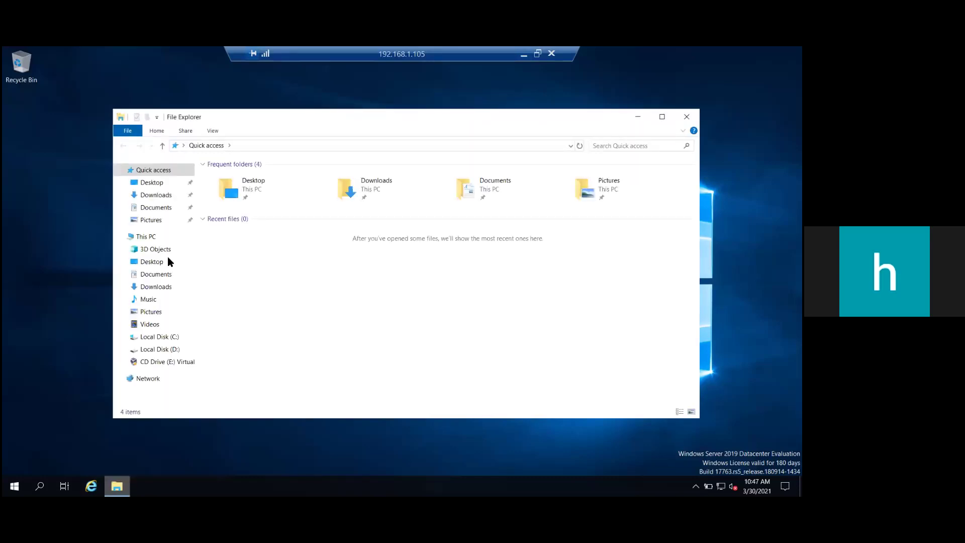
left_click(151, 237)
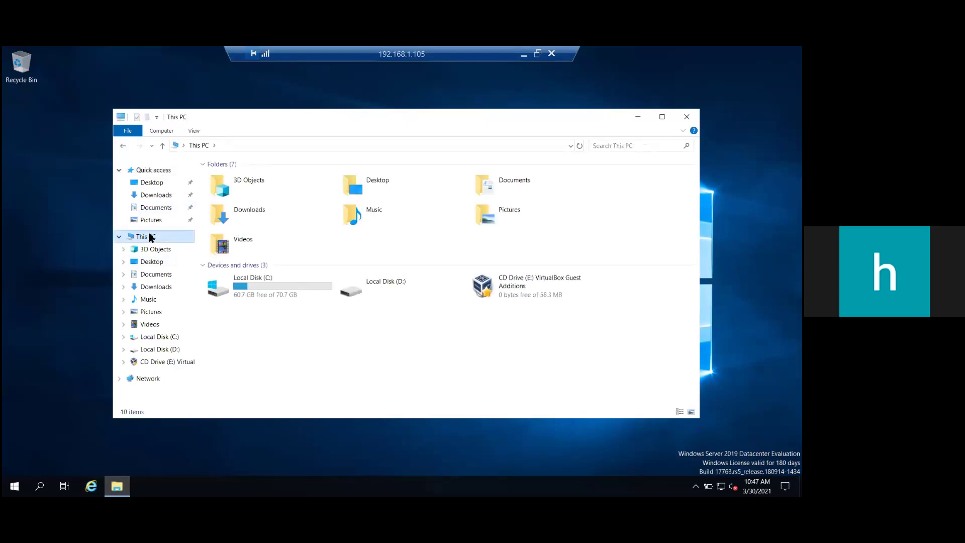
left_click(252, 284)
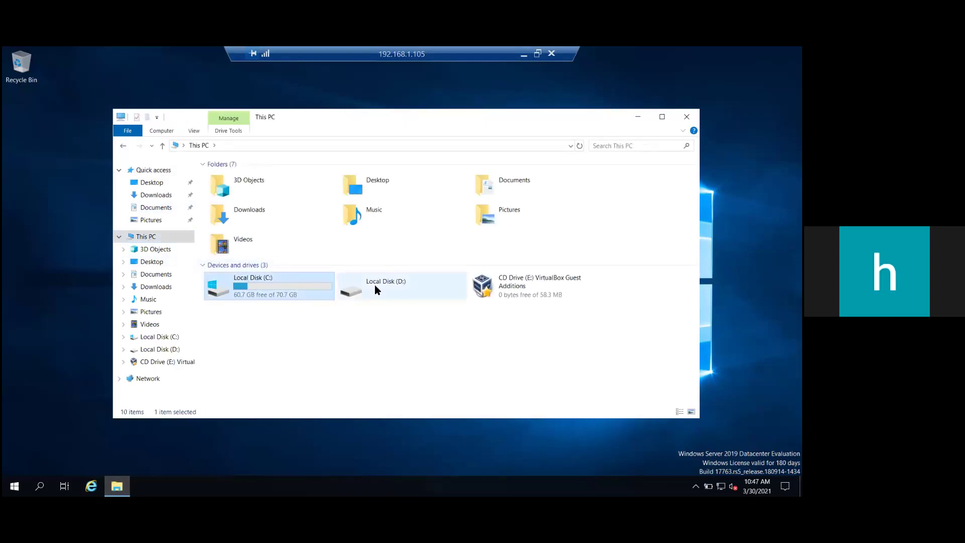
left_click(374, 284)
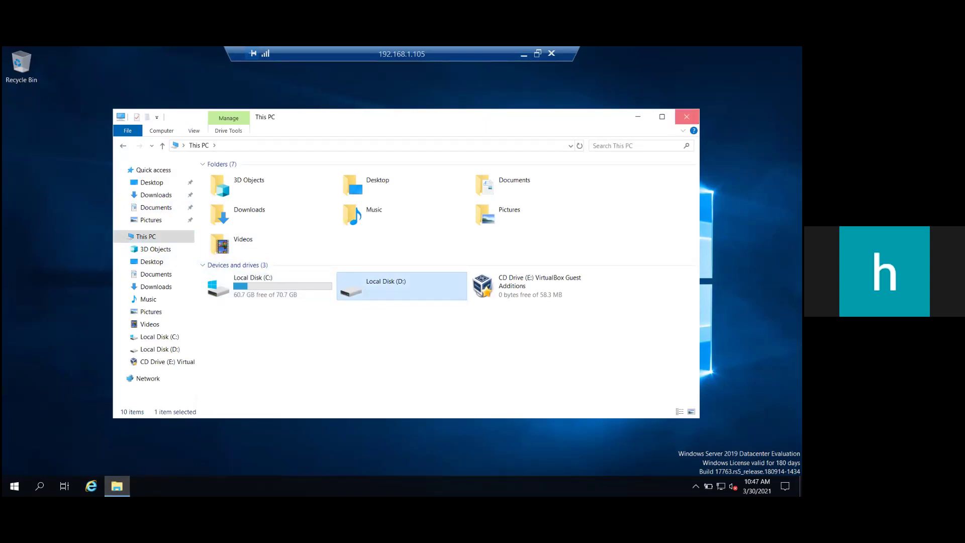
left_click(686, 116)
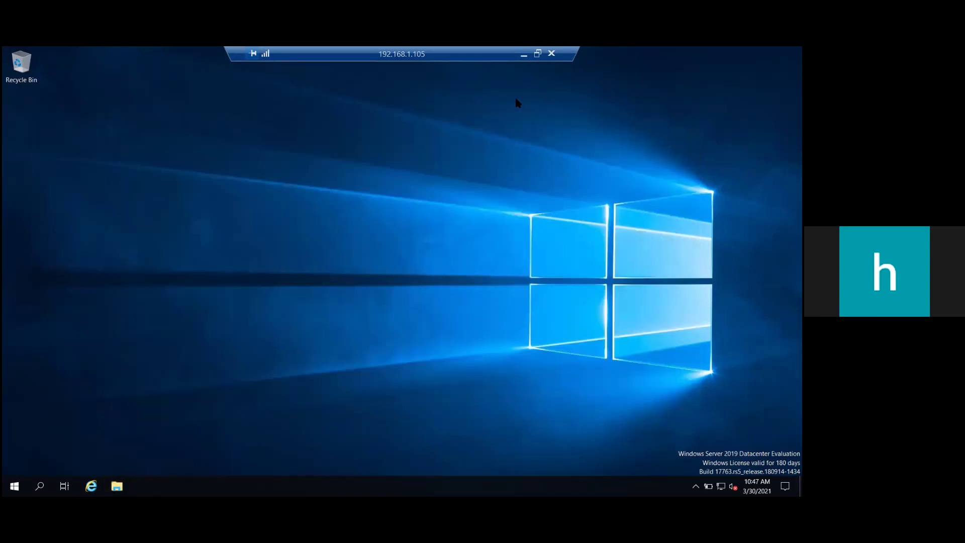
left_click(522, 54)
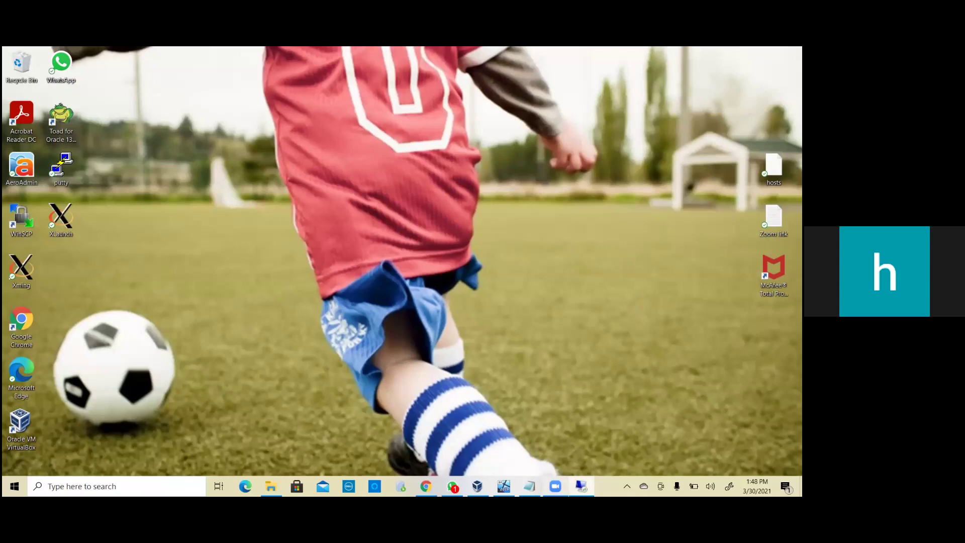
Open the windows2019 machine's Shared Folders settings in VirtualBox Manager.
mouse_move(477, 486)
left_click(478, 454)
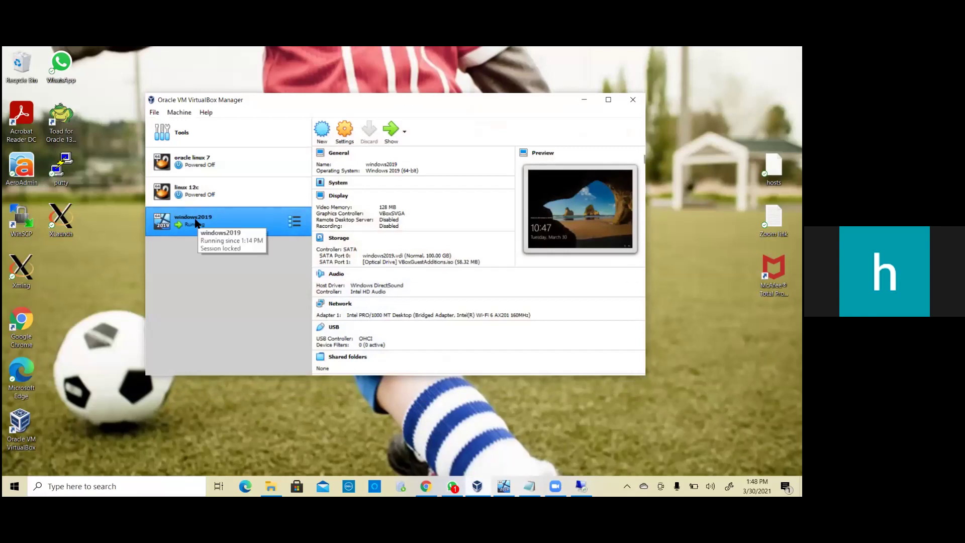
right_click(196, 223)
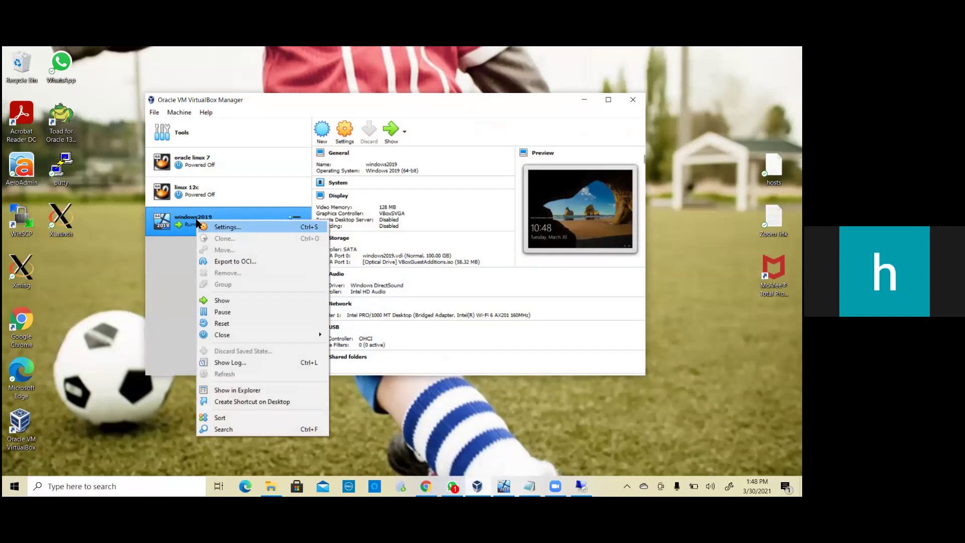
left_click(211, 229)
key("ctrl+s")
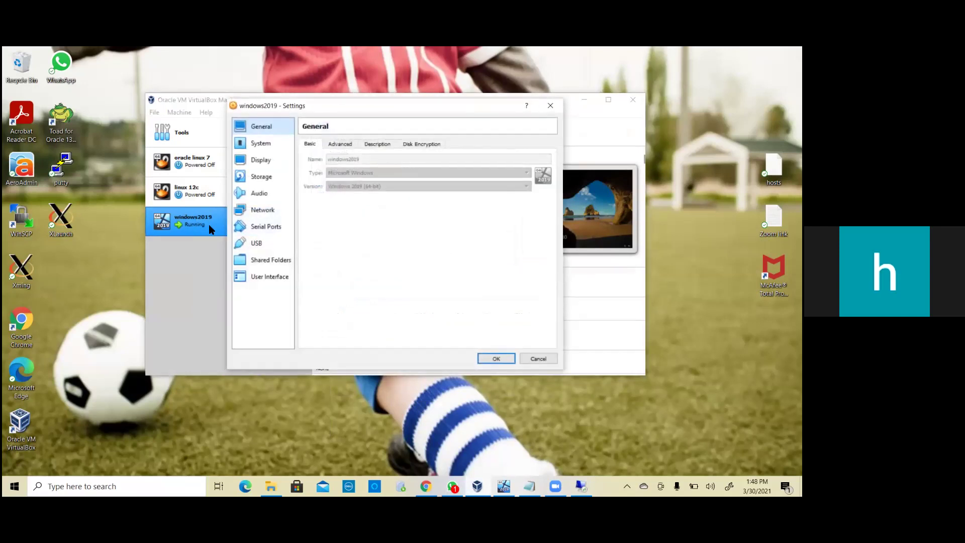
left_click(261, 261)
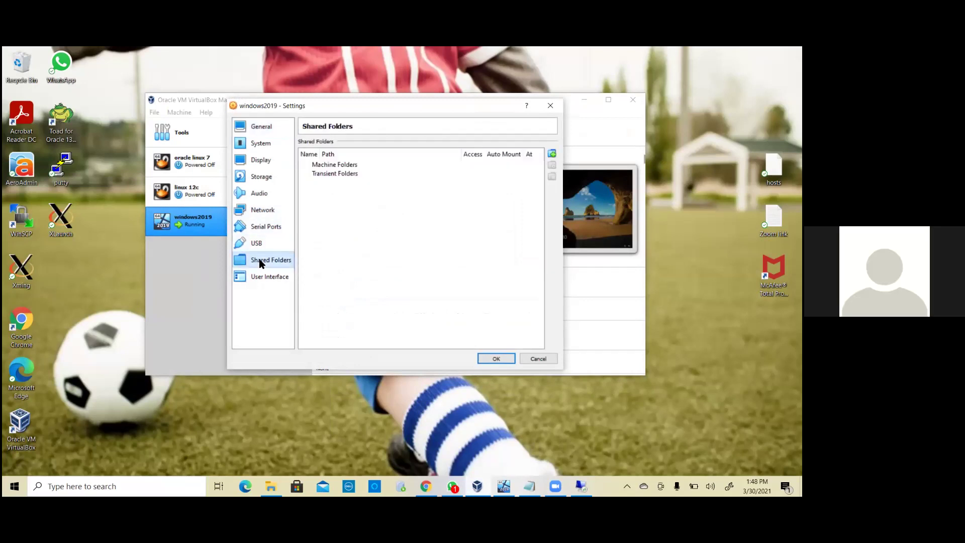
Add the host Downloads folder as a permanent, auto-mounted share and save the settings.
left_click(552, 154)
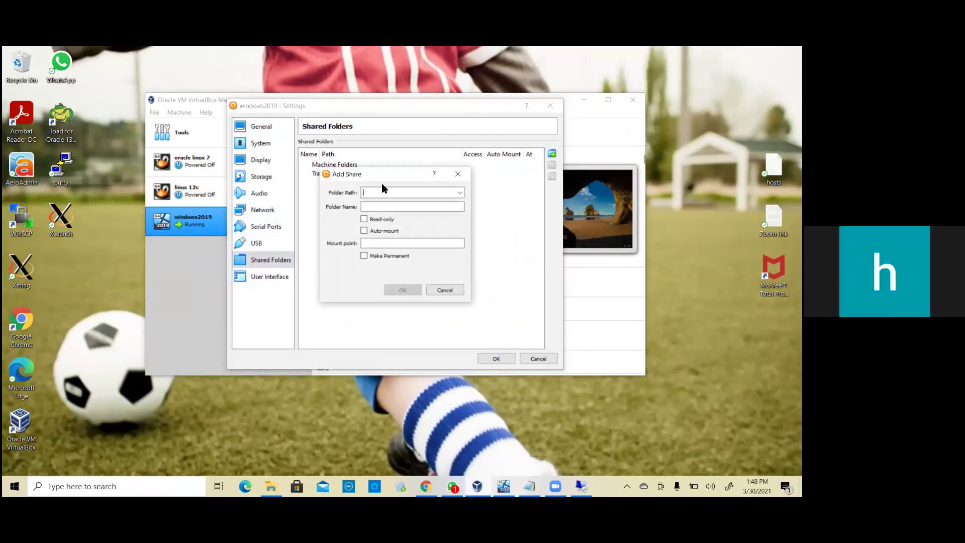
left_click(460, 193)
left_click(393, 211)
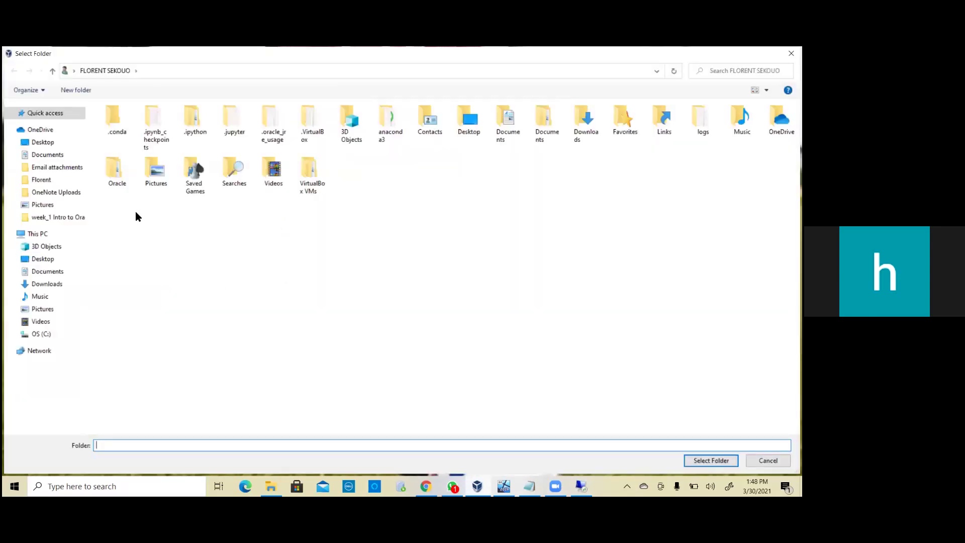
left_click(48, 282)
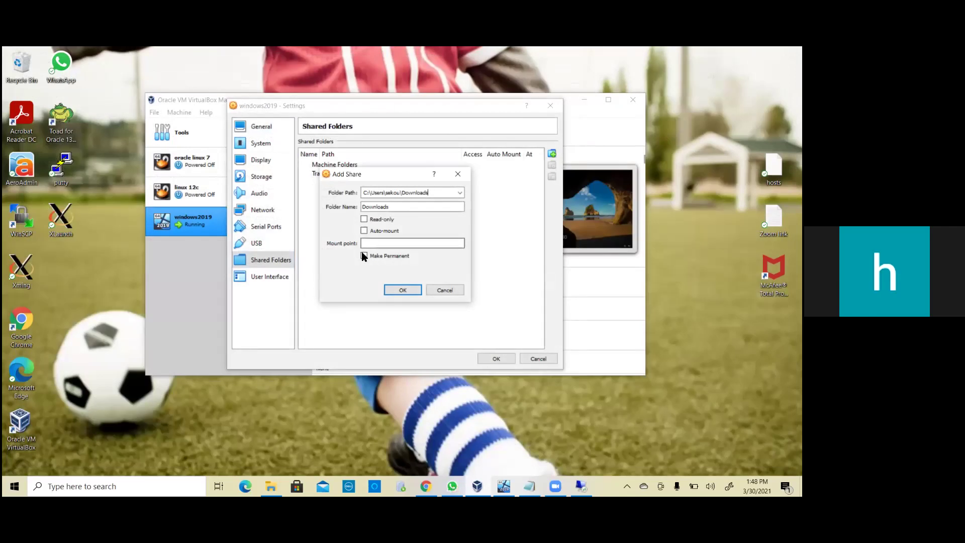
left_click(363, 256)
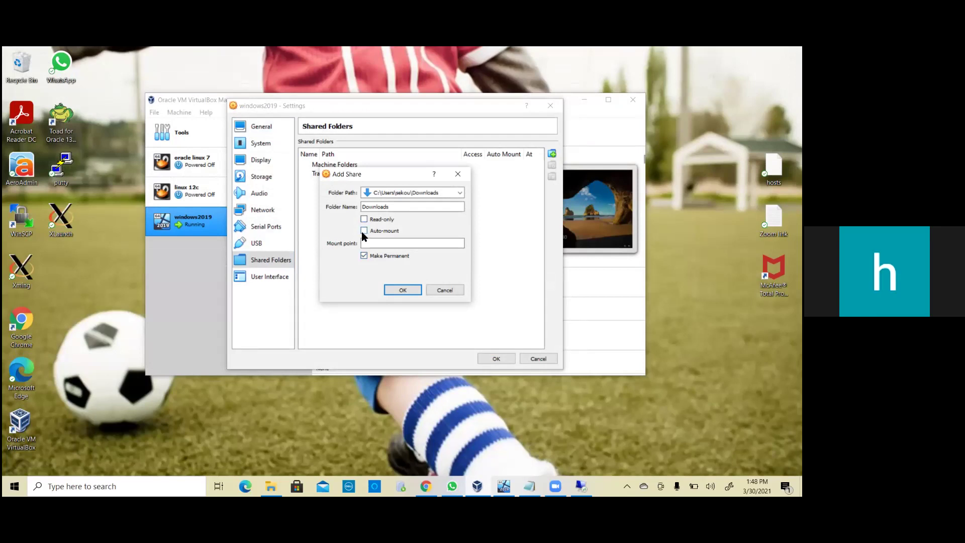
left_click(362, 232)
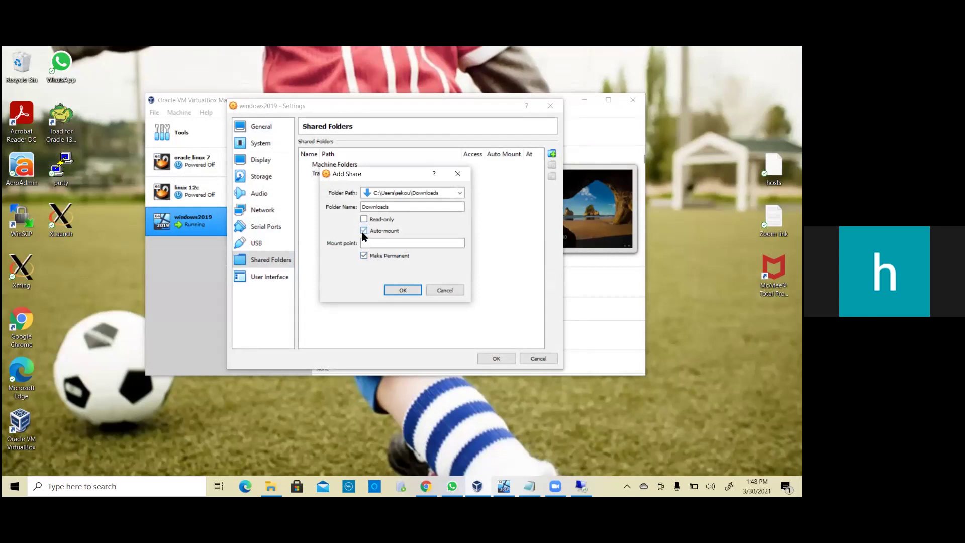
left_click(403, 289)
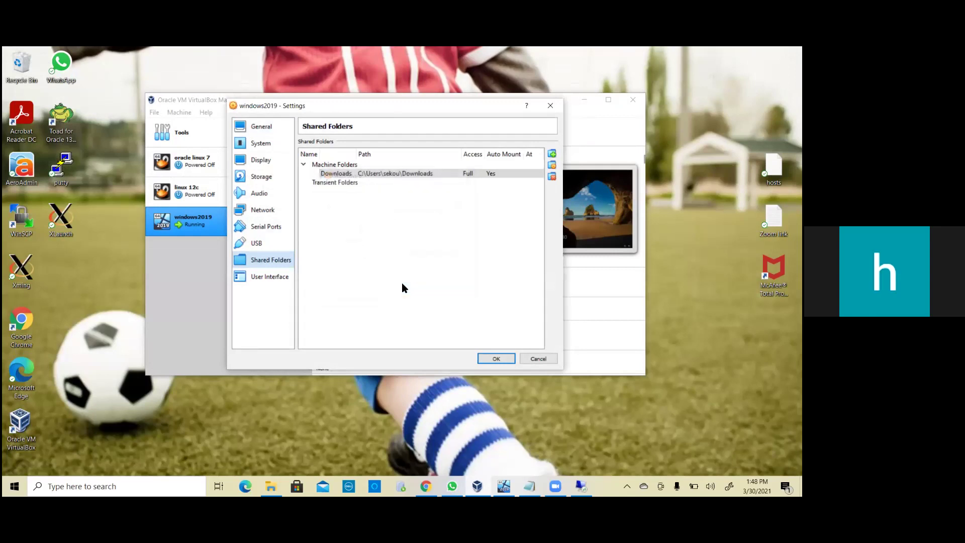
left_click(485, 360)
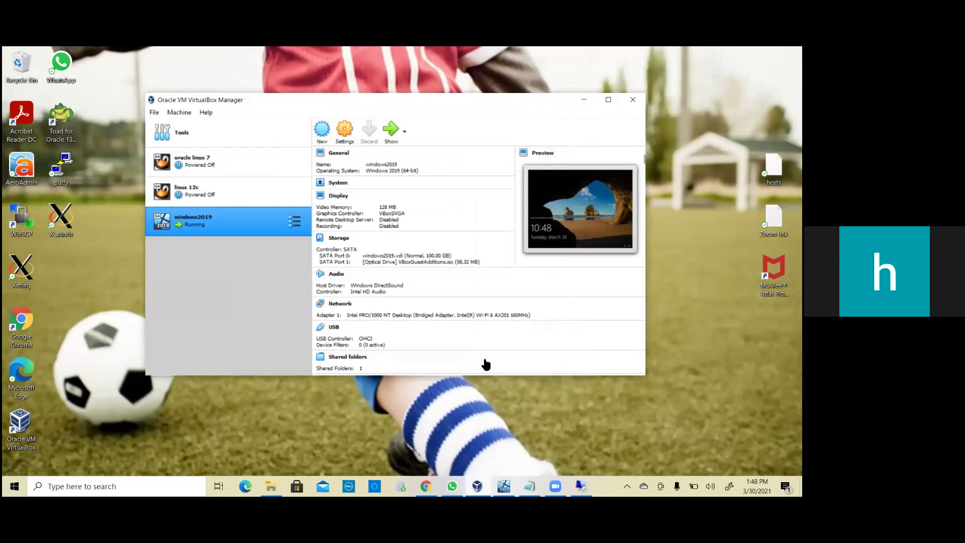
left_click(581, 485)
In File Explorer, open the shared Downloads (\\VBoxSvr) Z: drive and scroll its 49 items.
left_click(116, 480)
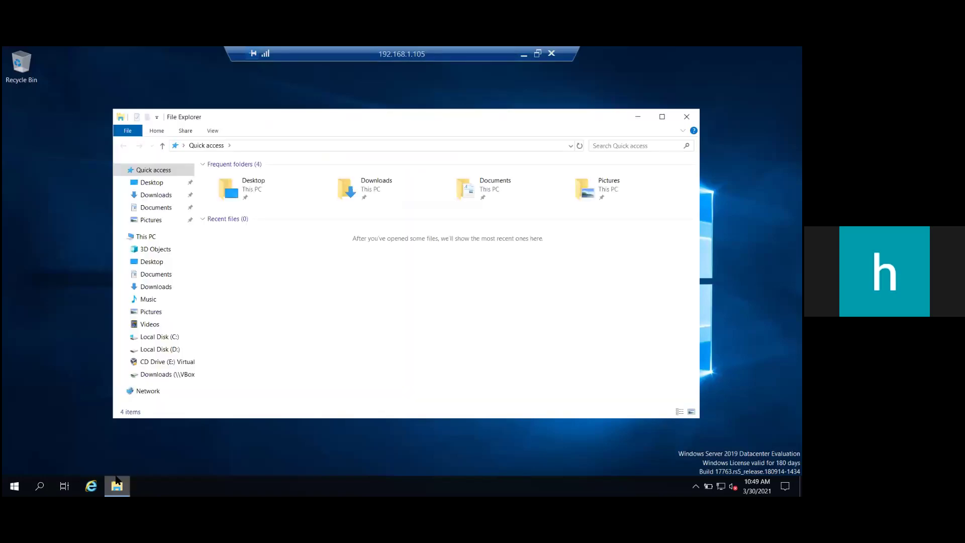
left_click(169, 376)
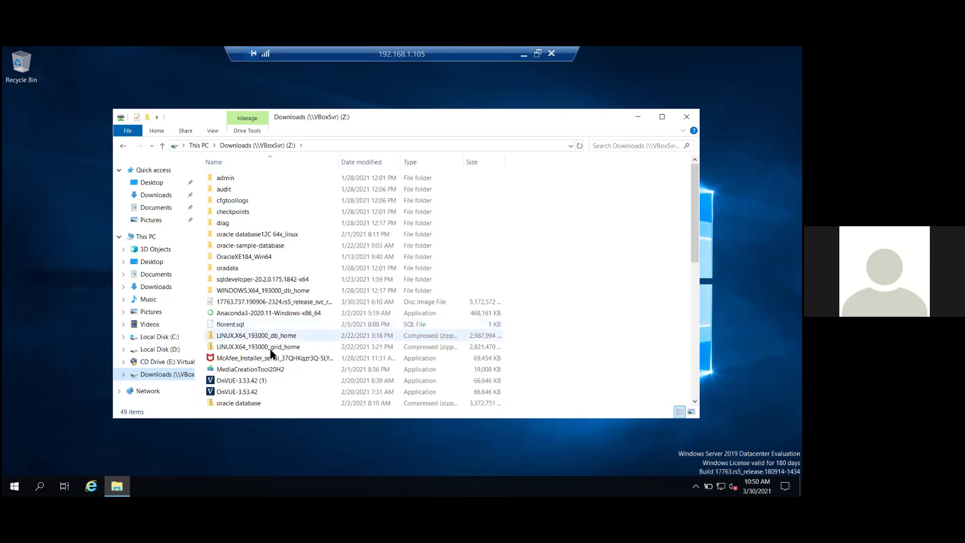
scroll(268, 358, "down", 2)
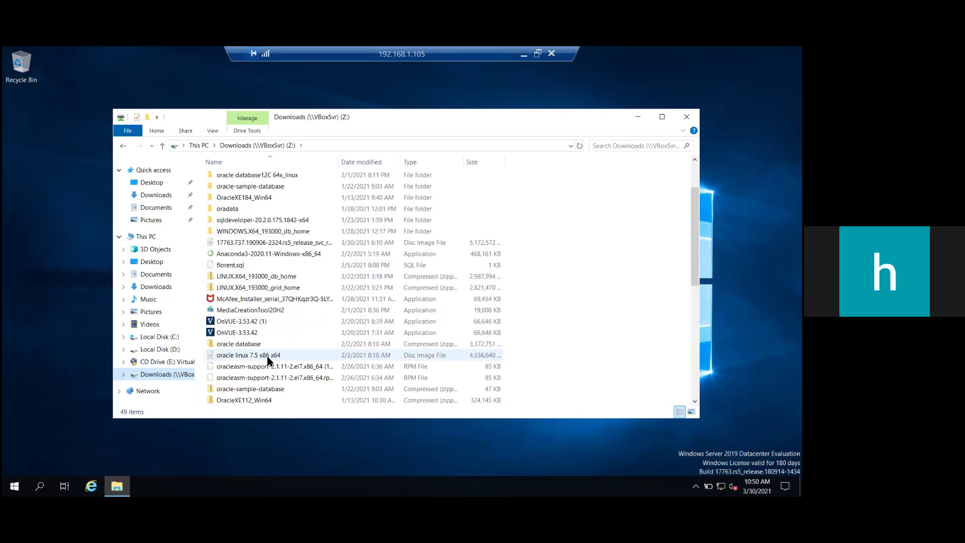
scroll(267, 360, "down", 2)
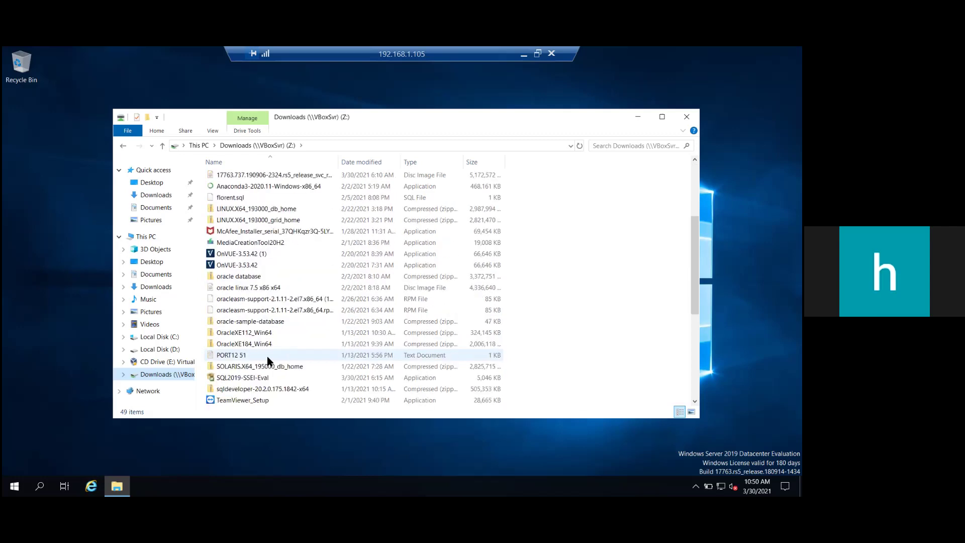
Copy the SQL2019-SSEI-Eval installer from the Downloads drive.
left_click(249, 377)
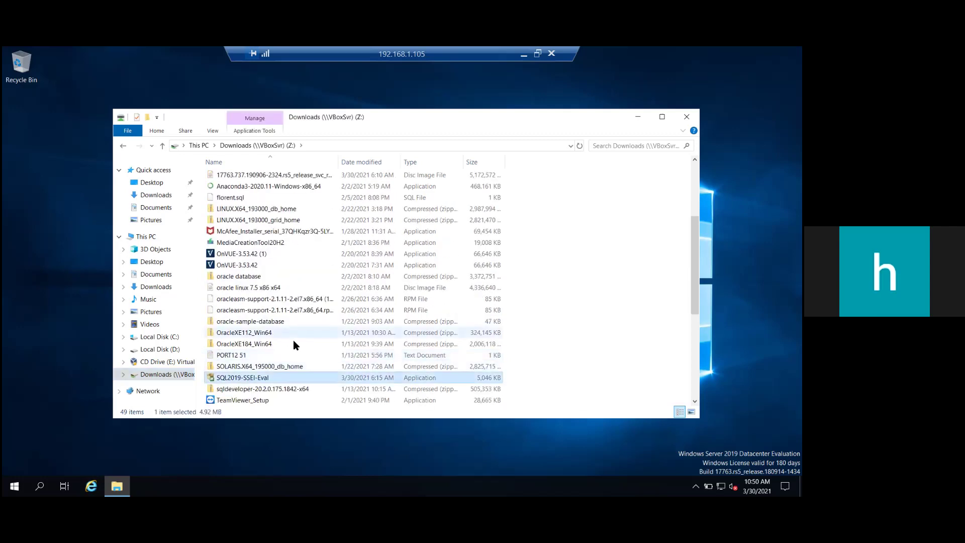
right_click(244, 377)
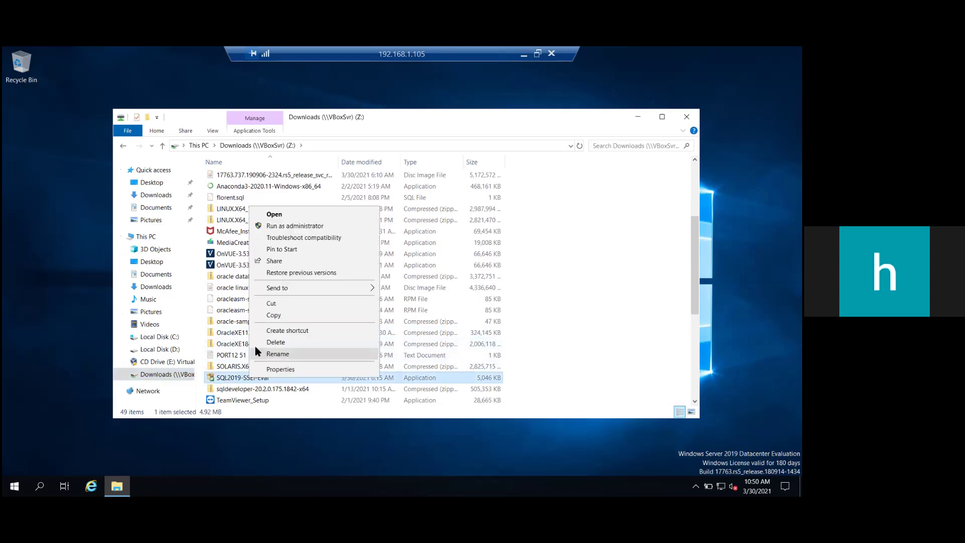
left_click(273, 315)
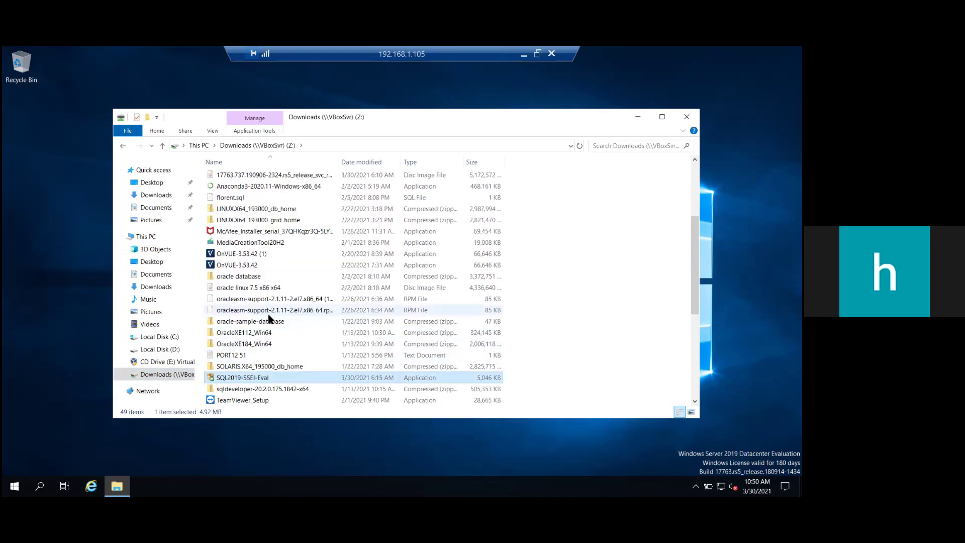
Format the unformatted Local Disk (D:) as NTFS and acknowledge Format Complete.
left_click(146, 349)
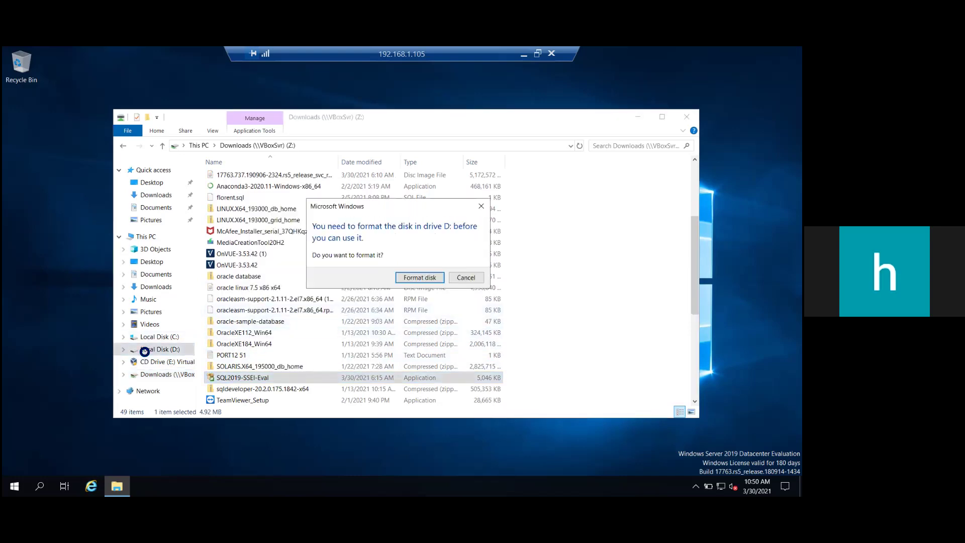
left_click(419, 277)
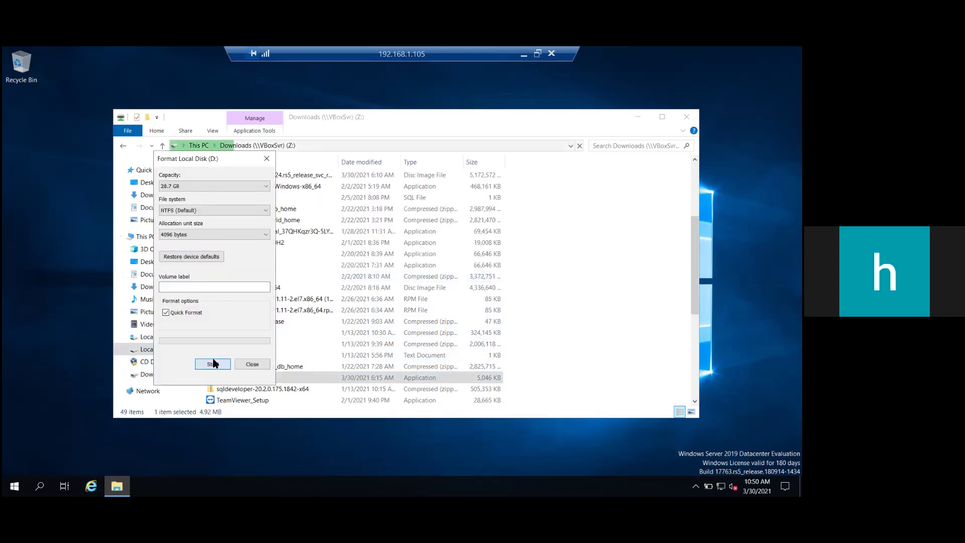
left_click(213, 363)
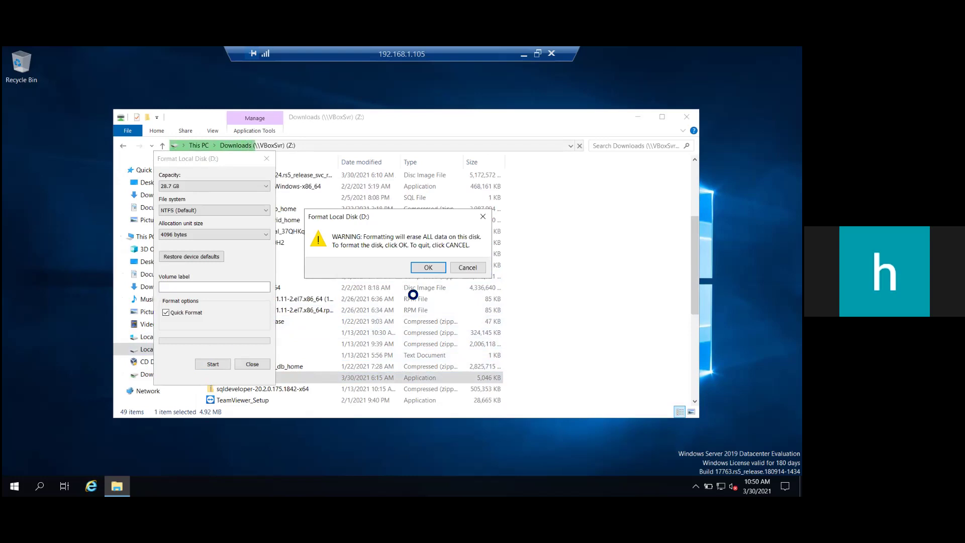
left_click(427, 268)
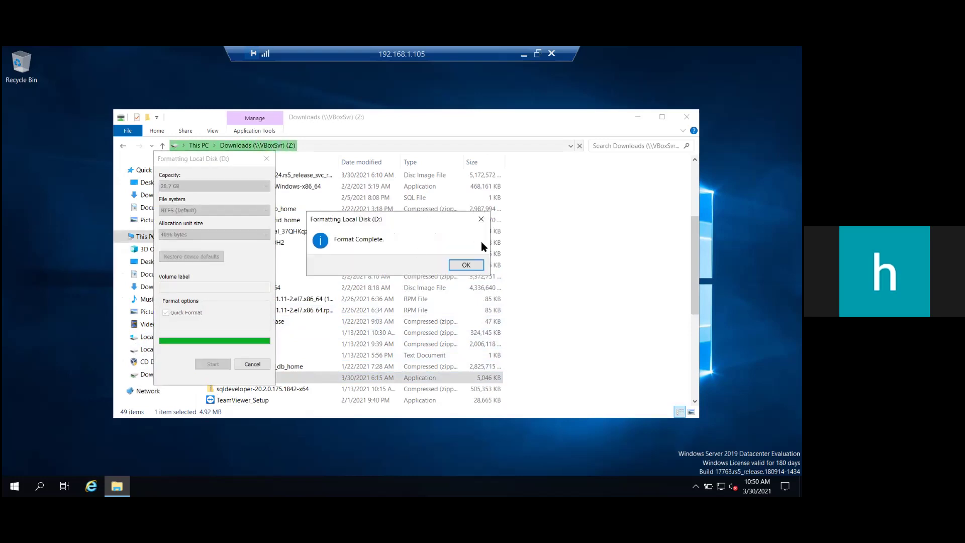
left_click(464, 263)
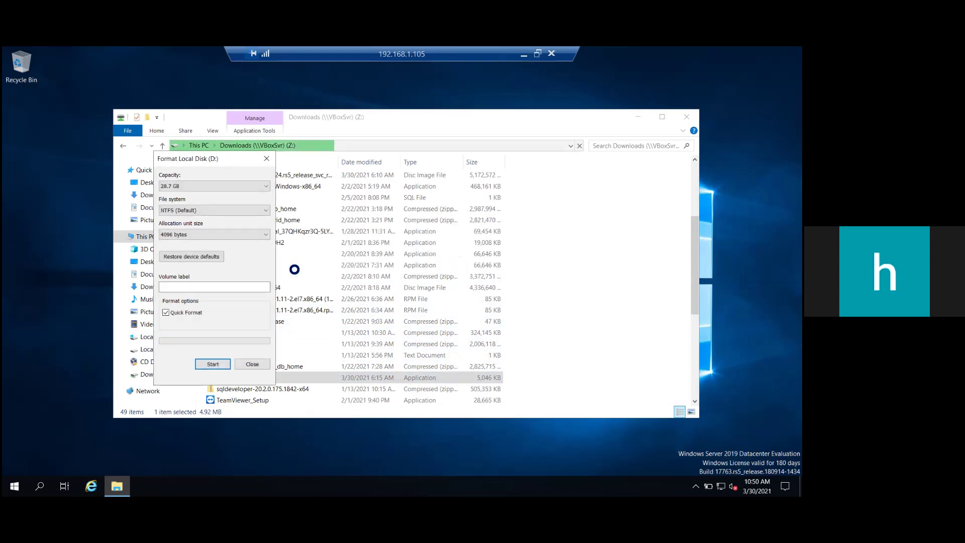
Create a new folder named 'SQL Server Software' on drive D:.
left_click(248, 362)
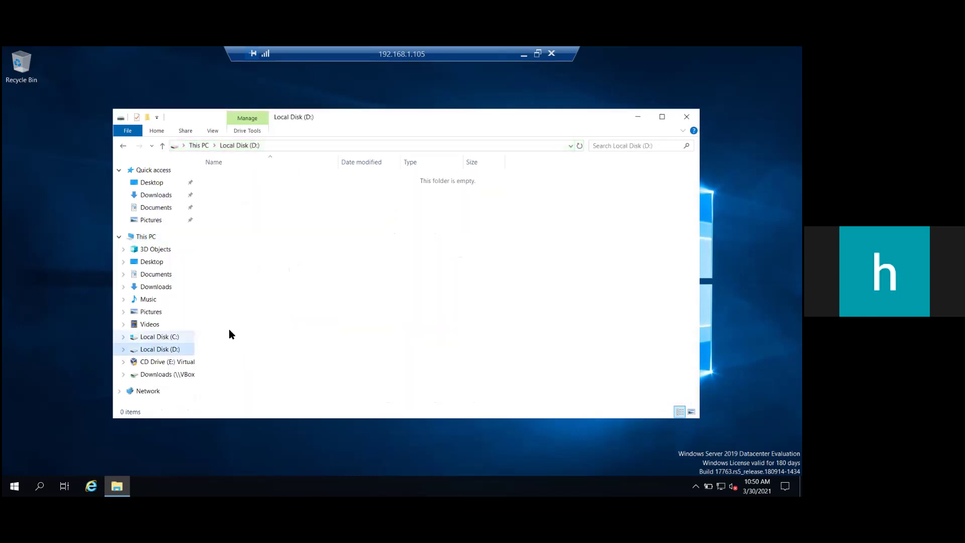
right_click(331, 235)
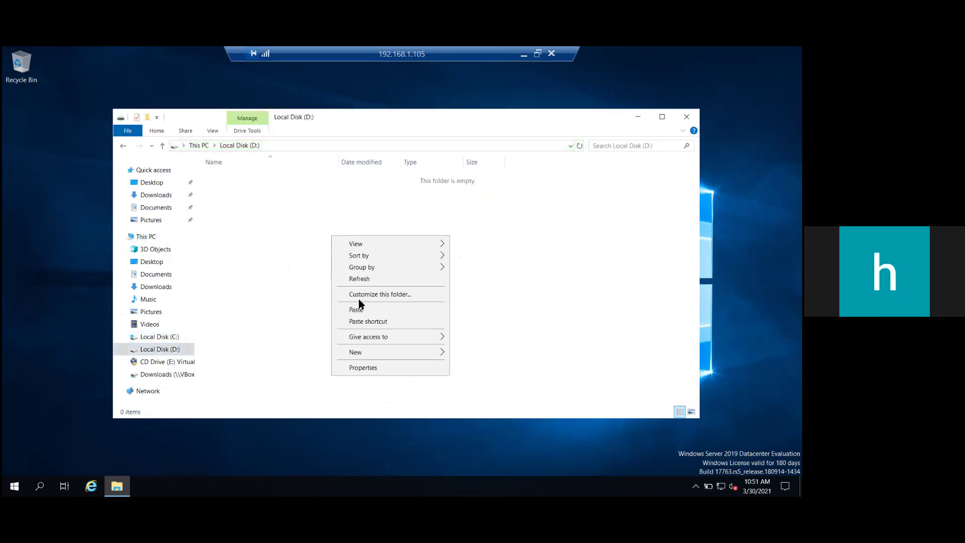
mouse_move(357, 353)
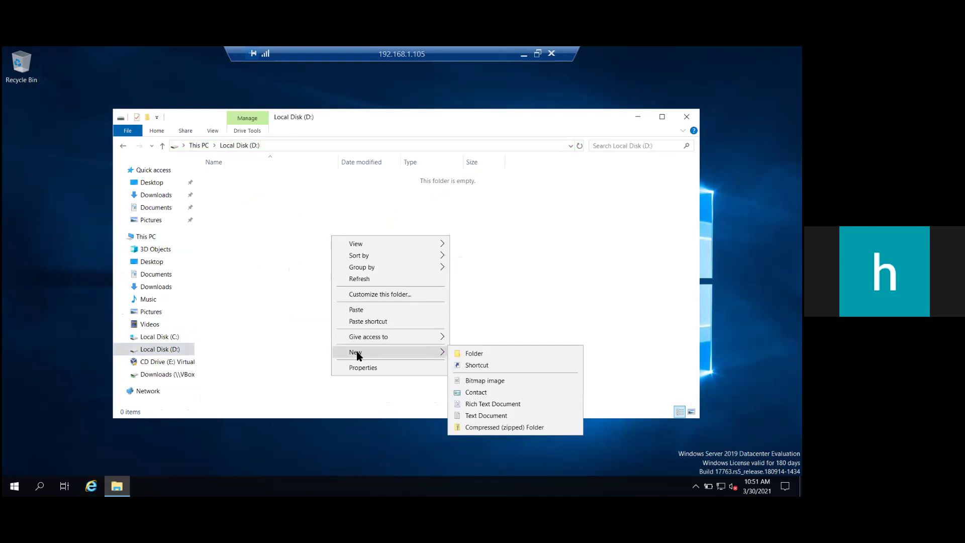
left_click(474, 353)
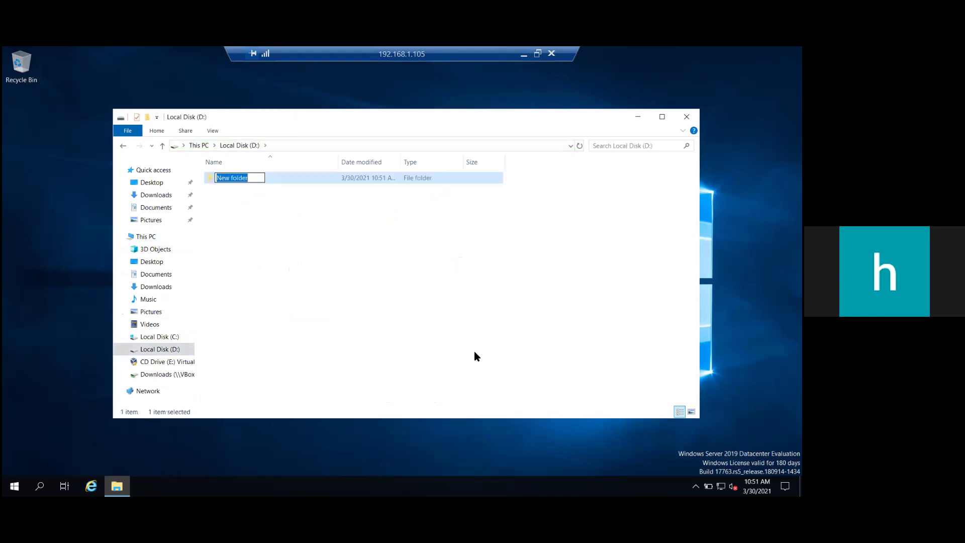
type("SQL")
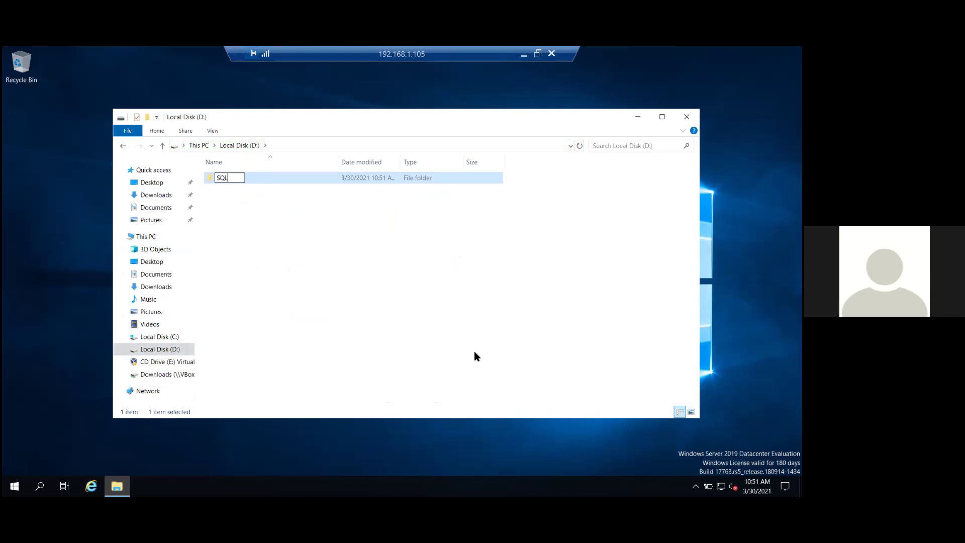
type(" Server Software")
key("Return")
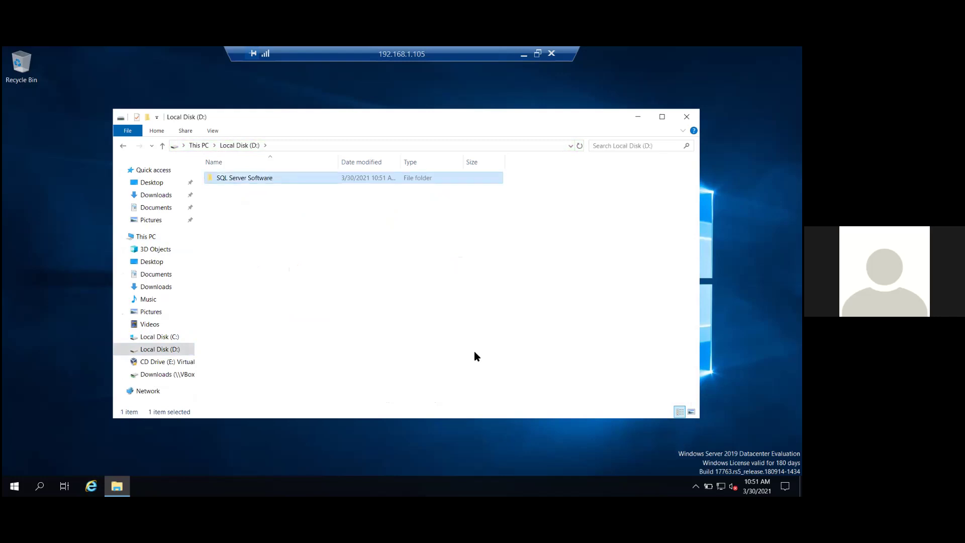
Paste the SQL2019-SSEI-Eval installer into SQL Server Software, then minimise the remote session.
double_click(216, 177)
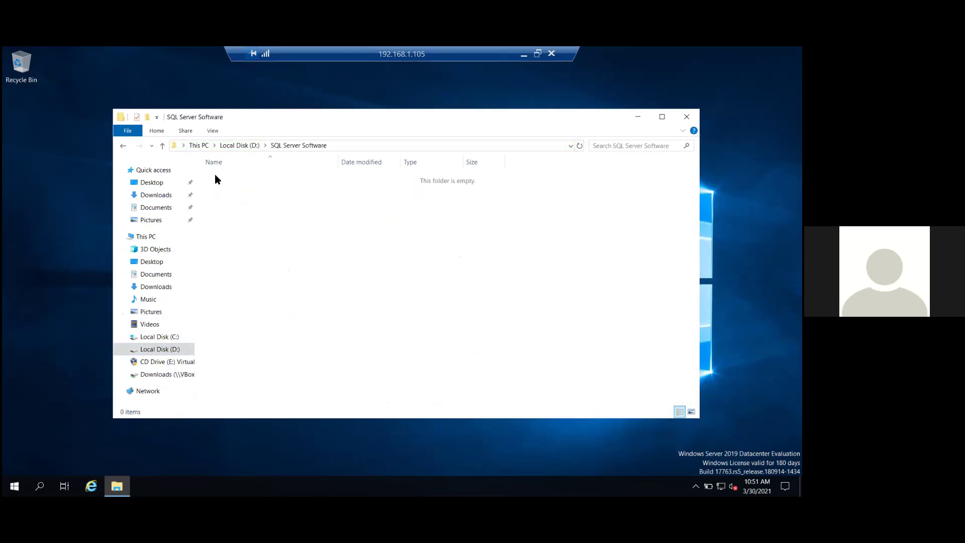
right_click(303, 224)
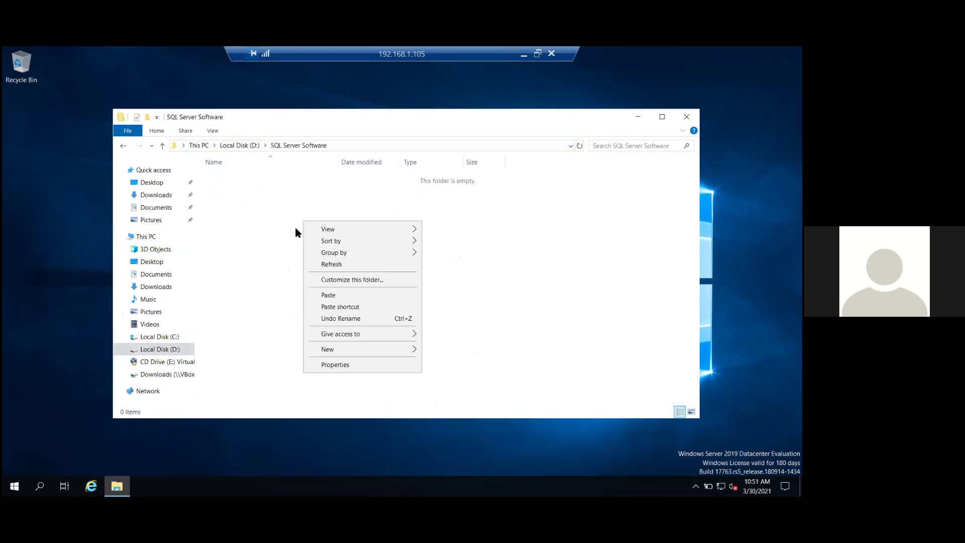
left_click(327, 295)
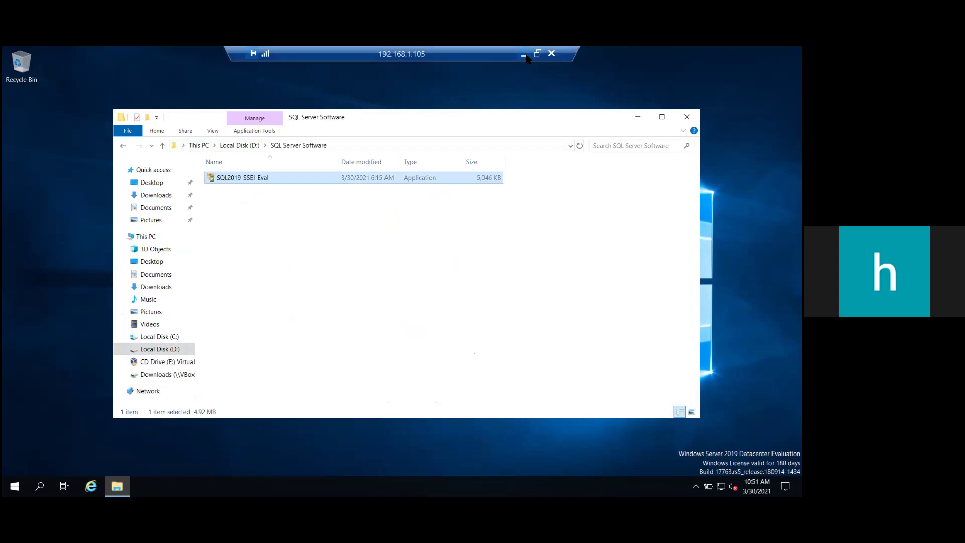
left_click(524, 56)
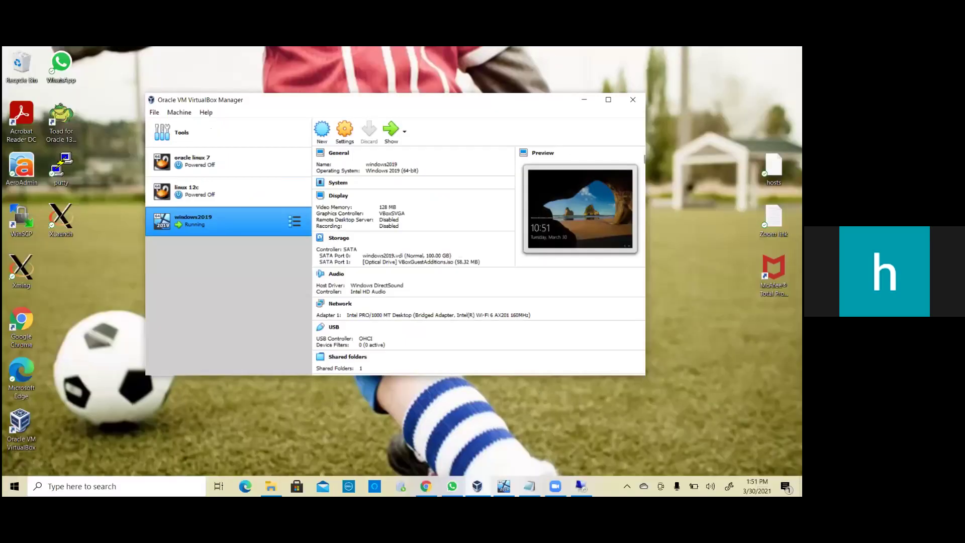
Add Notepad notes 'Oracle database: sql dev / sqlplus / toad' and 'Sql server: SQL studio', then minimise.
left_click(529, 486)
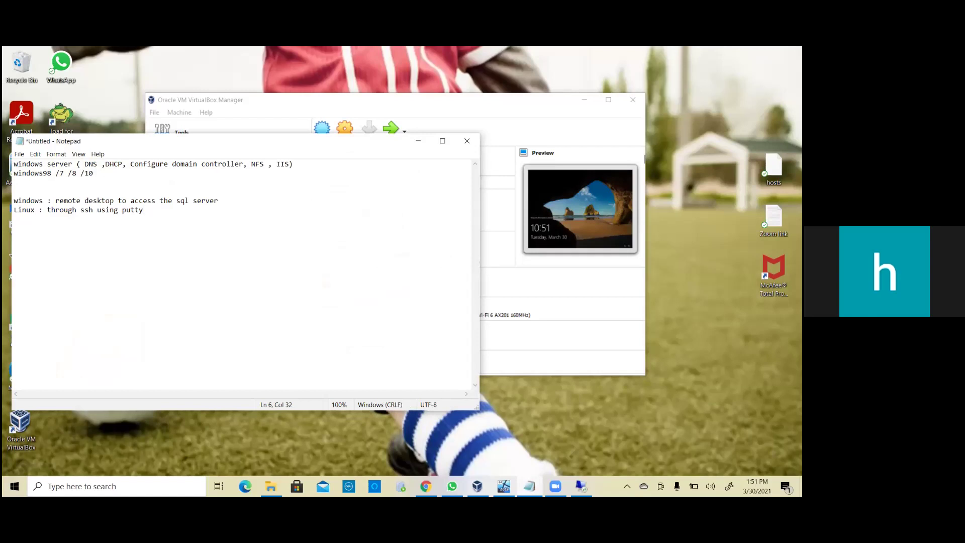
left_click(194, 225)
type("Oracle database: sql dev / qlplus")
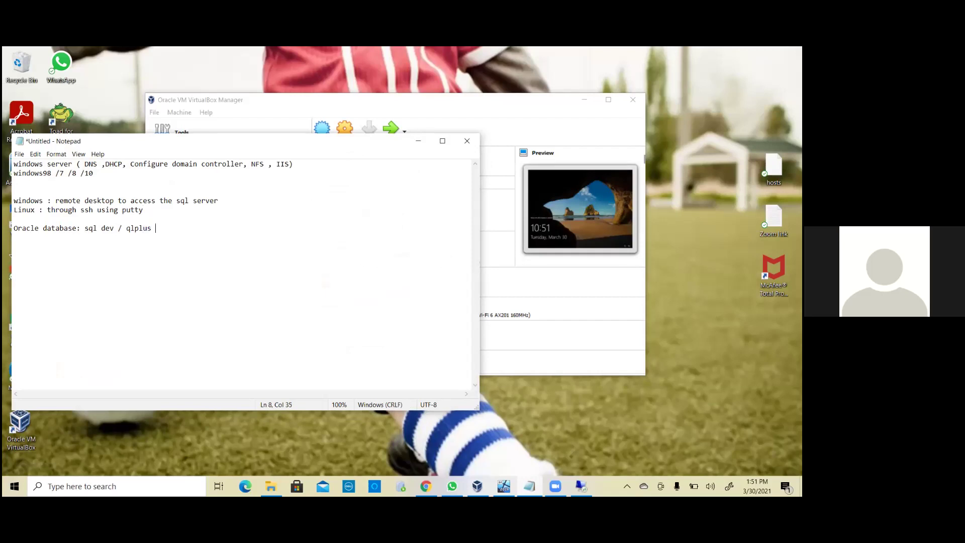
key("BackSpace")
key("BackSpace")
key("BackSpace")
key("BackSpace")
key("BackSpace")
key("BackSpace")
type("sqlplus / toad")
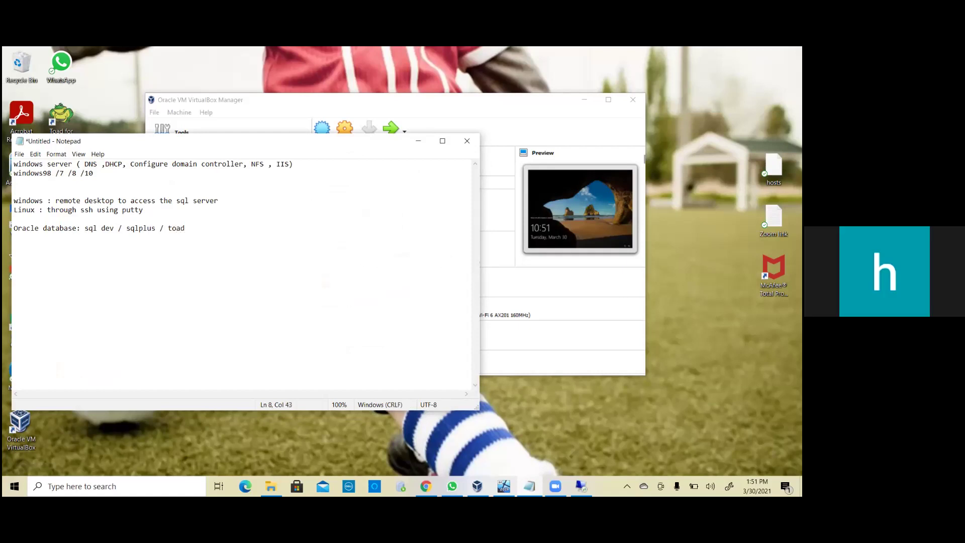
key("Return")
key("Return")
type("Sql server")
type(":  SQL studio")
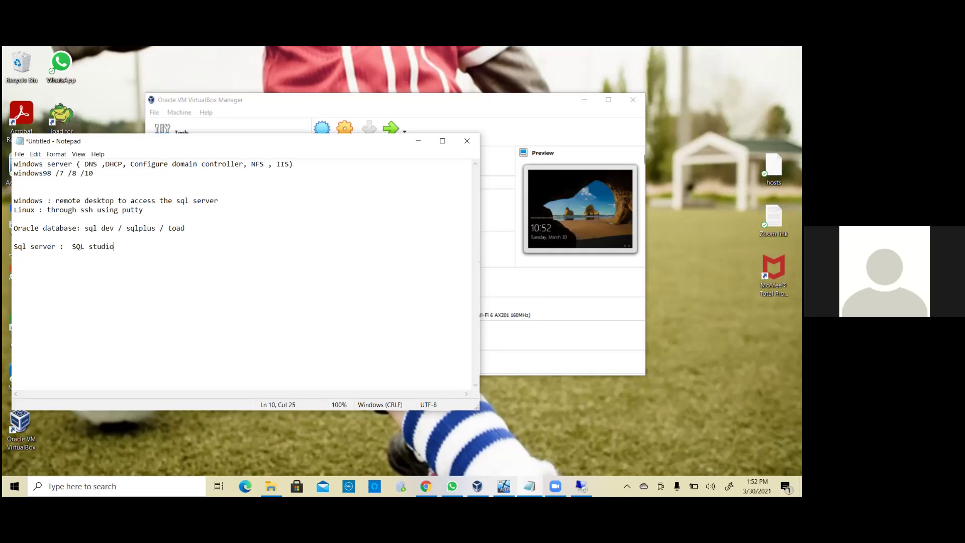
left_click(415, 139)
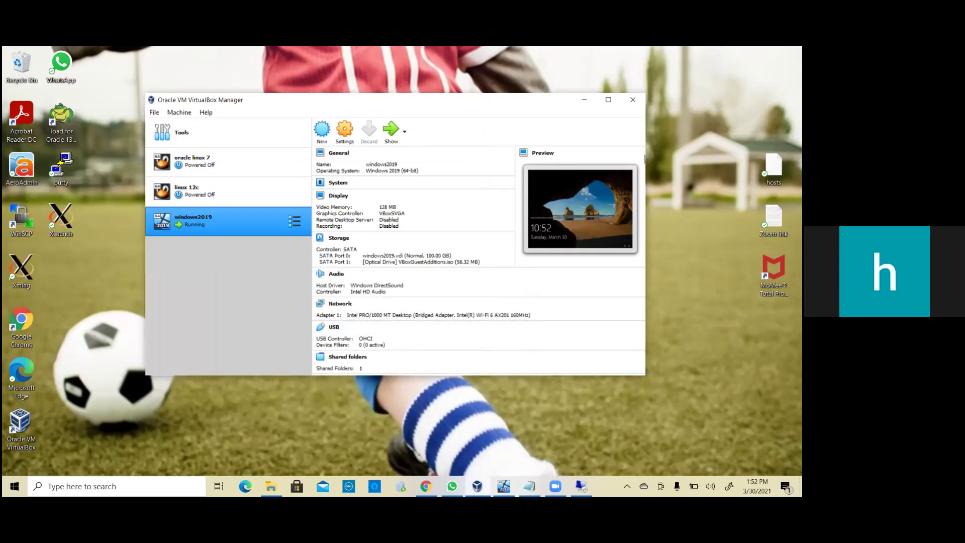
Launch SQL2019-SSEI-Eval from D:\SQL Server Software on the VM, then restore the remote window.
left_click(581, 486)
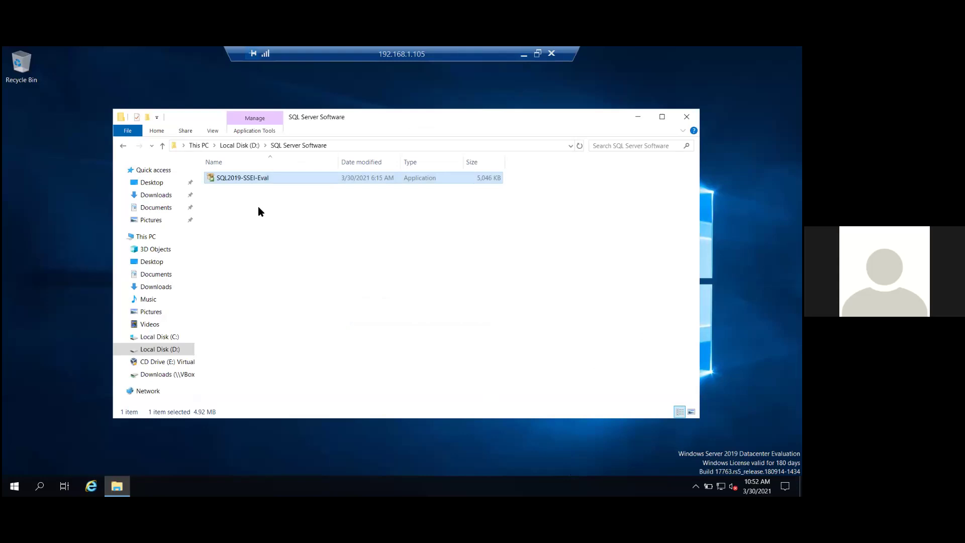
right_click(237, 178)
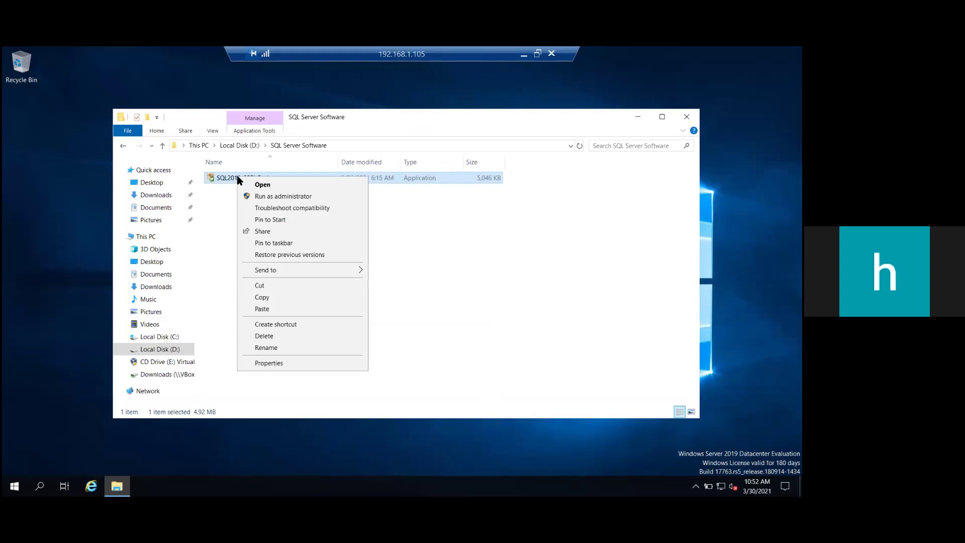
left_click(261, 184)
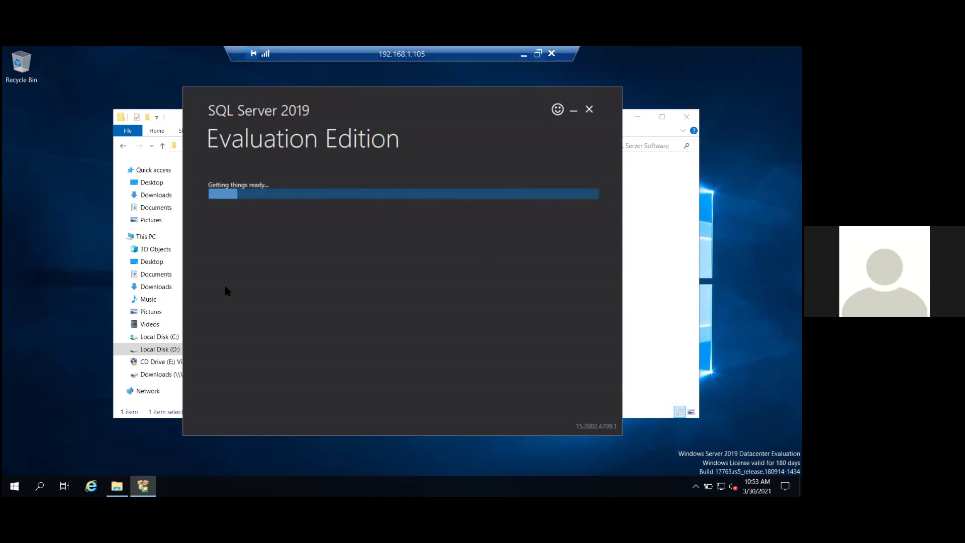
left_click(537, 54)
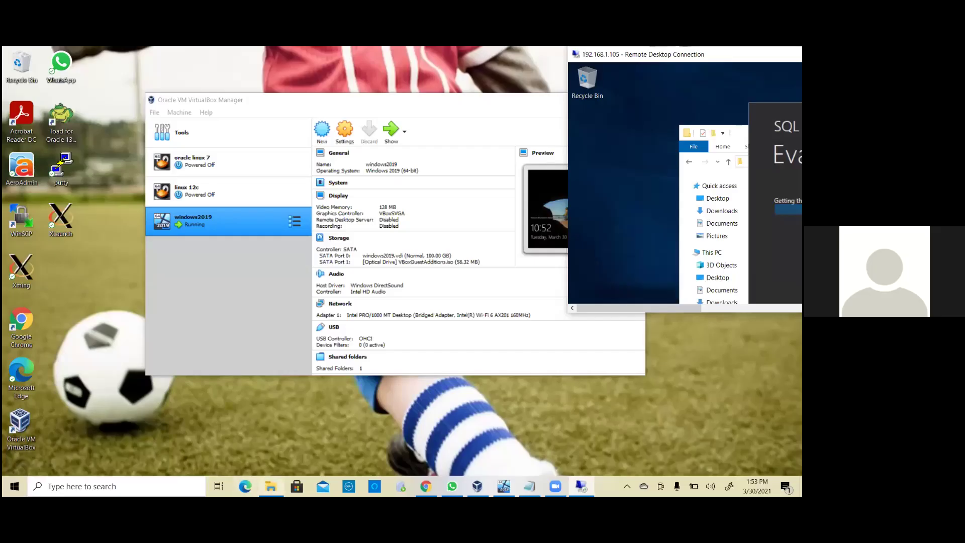
Open the SQL Server 2019 evaluation link from the chat in maximised Chrome and pick EXE.
left_click(265, 235)
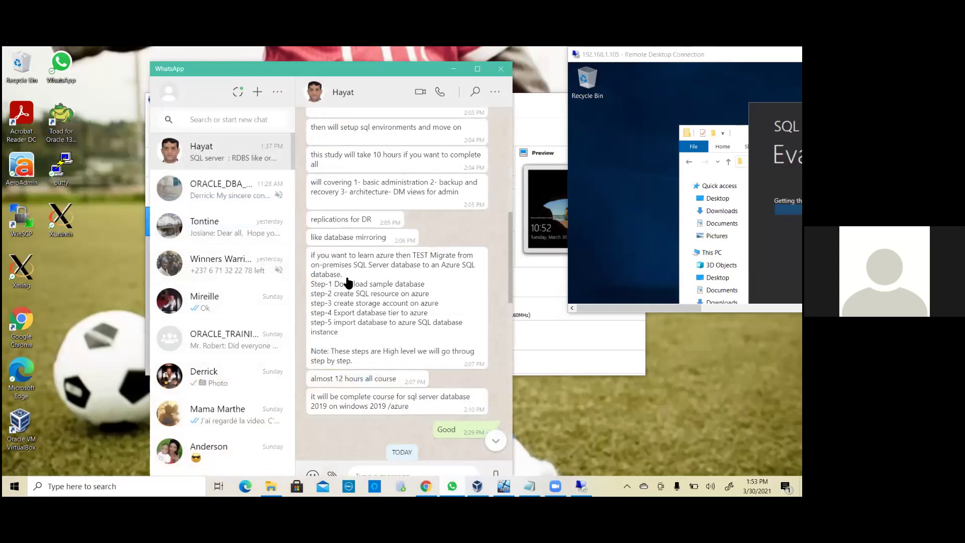
scroll(346, 281, "up", 5)
left_click(345, 279)
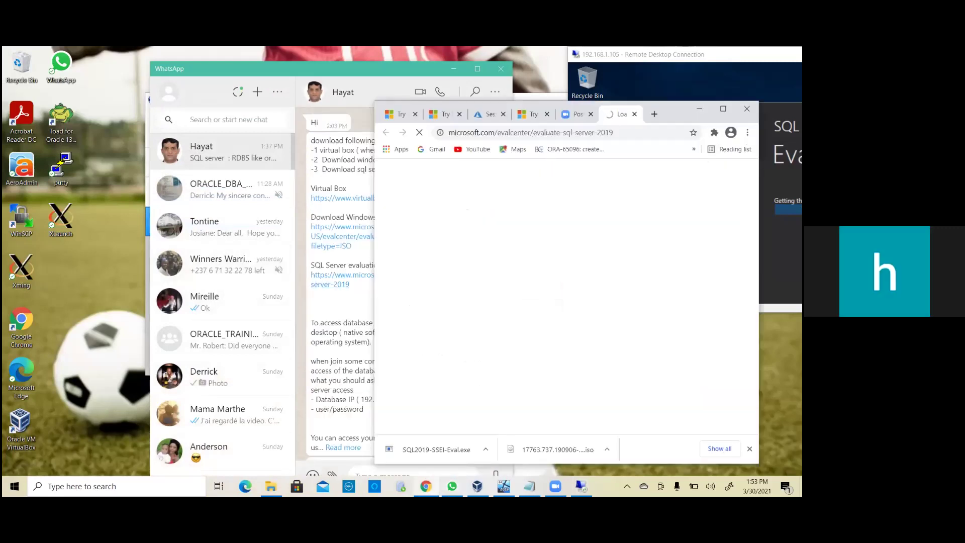
key("super+Up")
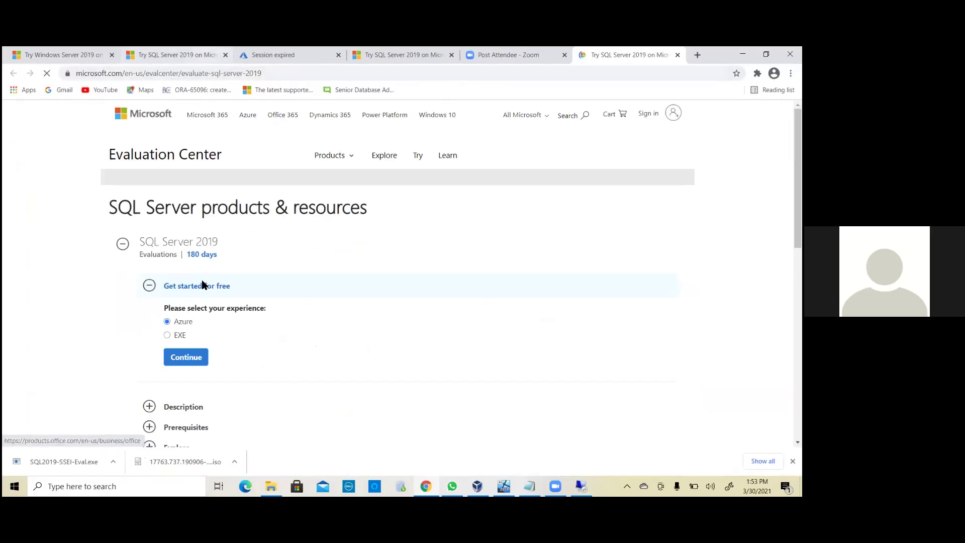
scroll(185, 276, "down", 4)
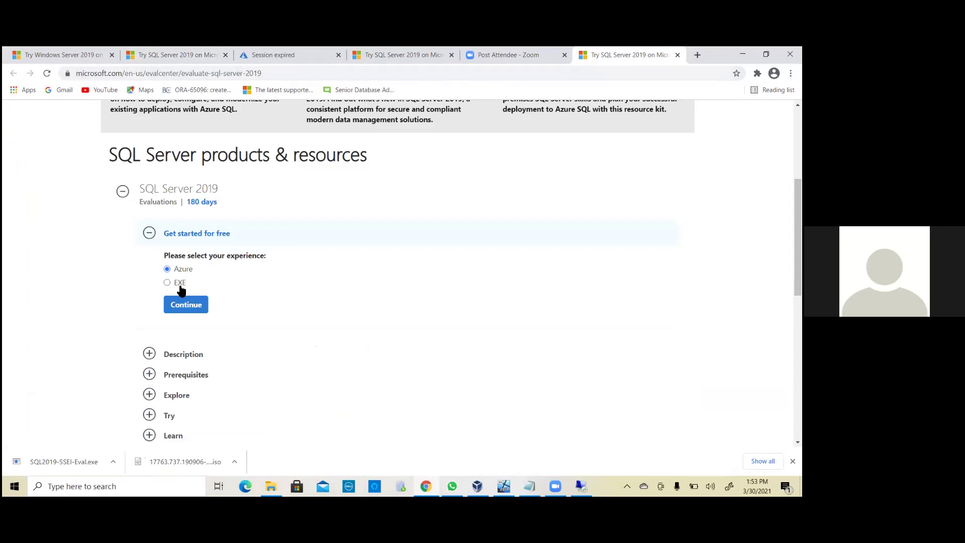
left_click(181, 289)
Try the Azure SQL offering instead, scroll through it, then close that tab.
left_click(186, 271)
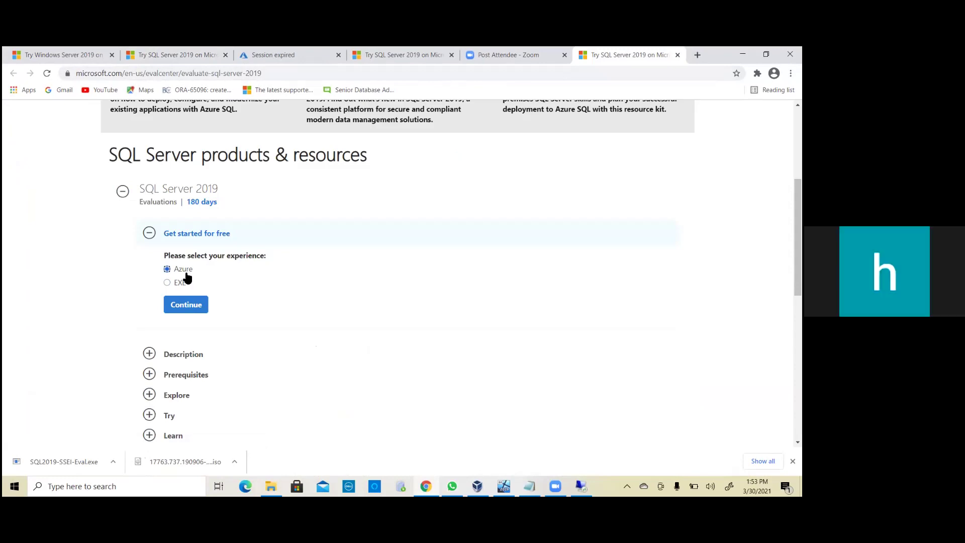
left_click(187, 305)
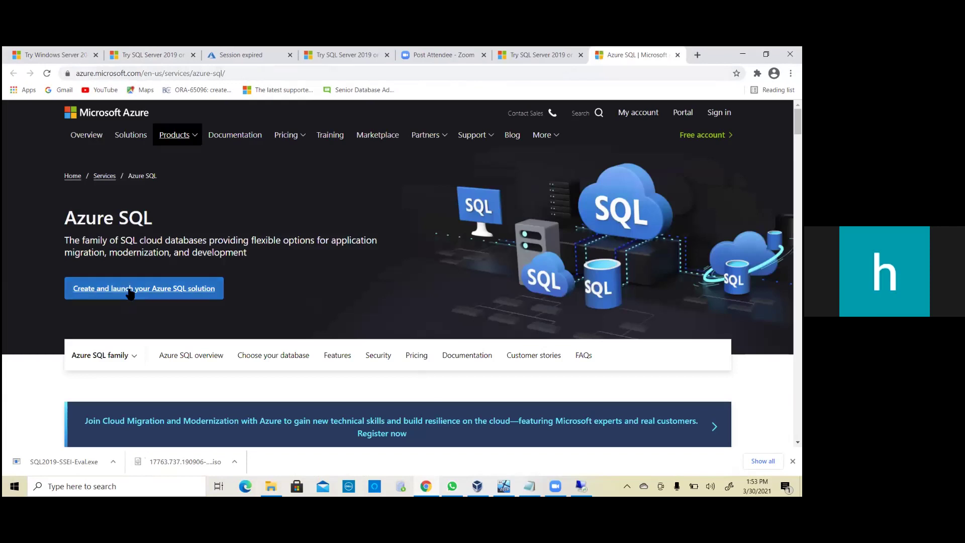
scroll(321, 268, "down", 1)
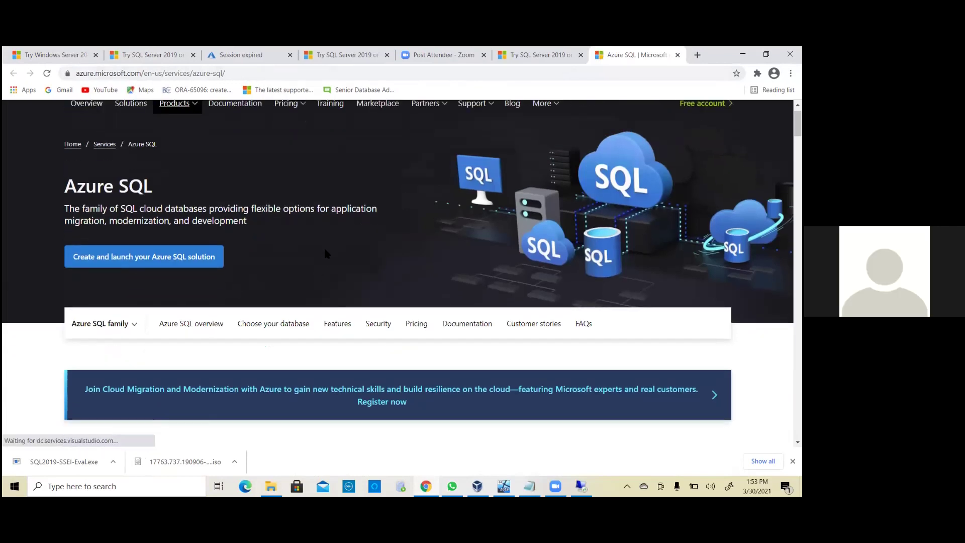
scroll(326, 252, "down", 2)
scroll(329, 247, "down", 2)
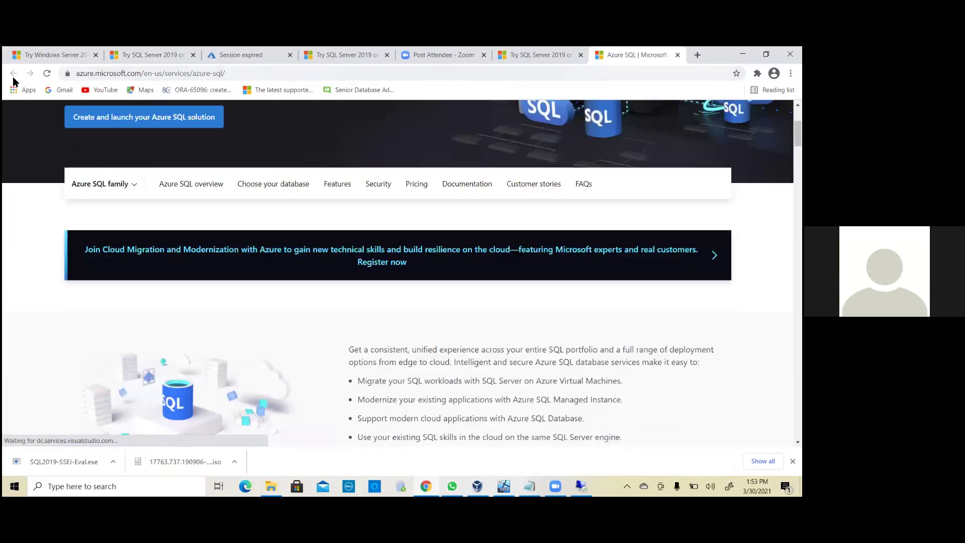
scroll(390, 253, "down", 5)
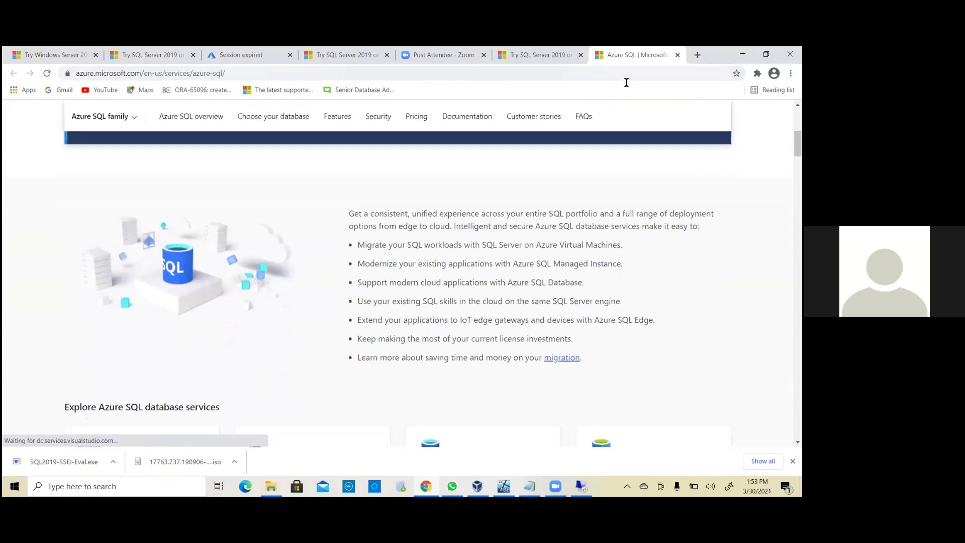
left_click(47, 73)
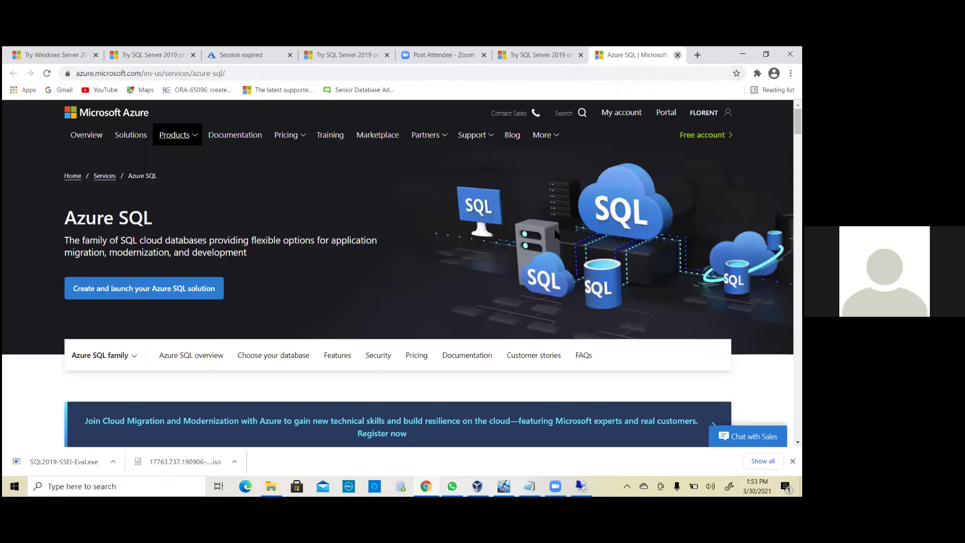
key("ctrl+w")
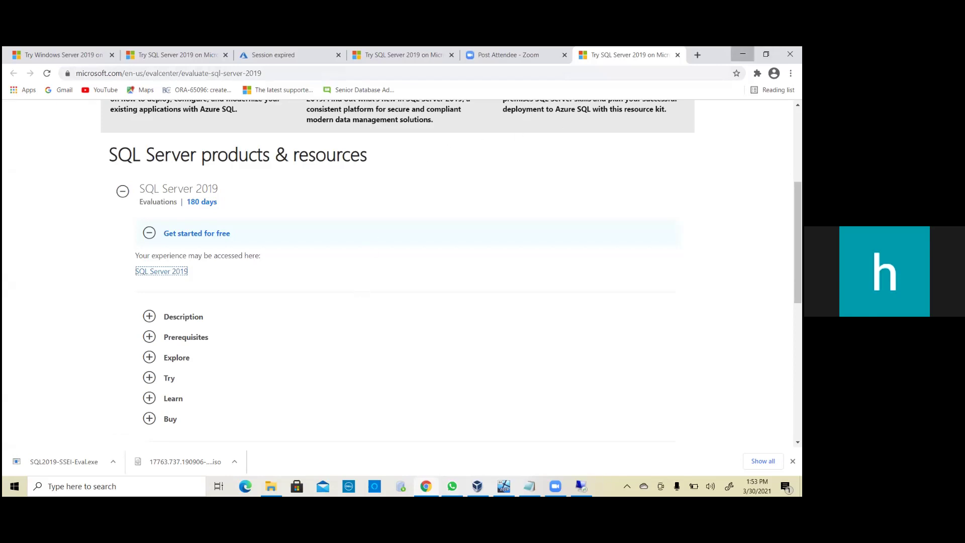
Minimise Chrome, revisit the evaluation link, and switch back to the Remote Desktop window.
key("super+Down")
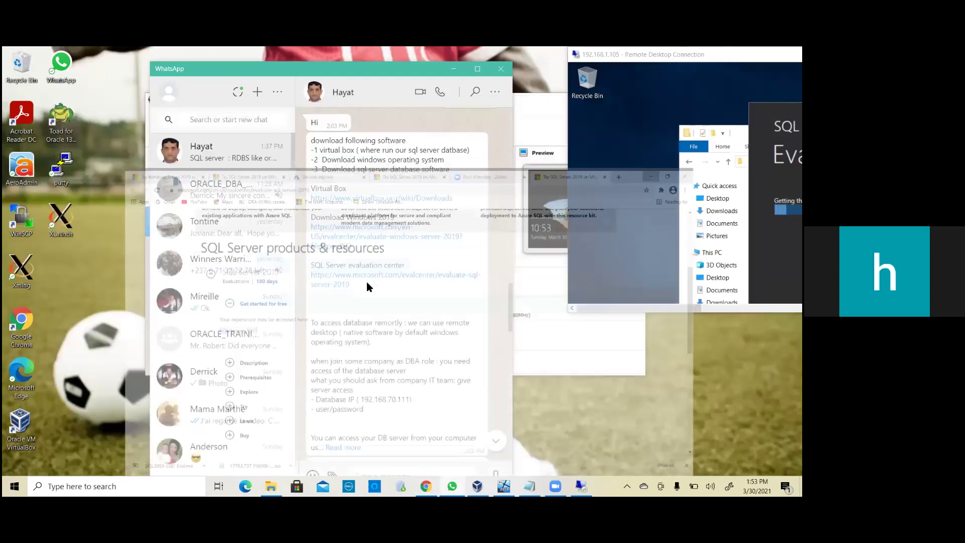
left_click(481, 445)
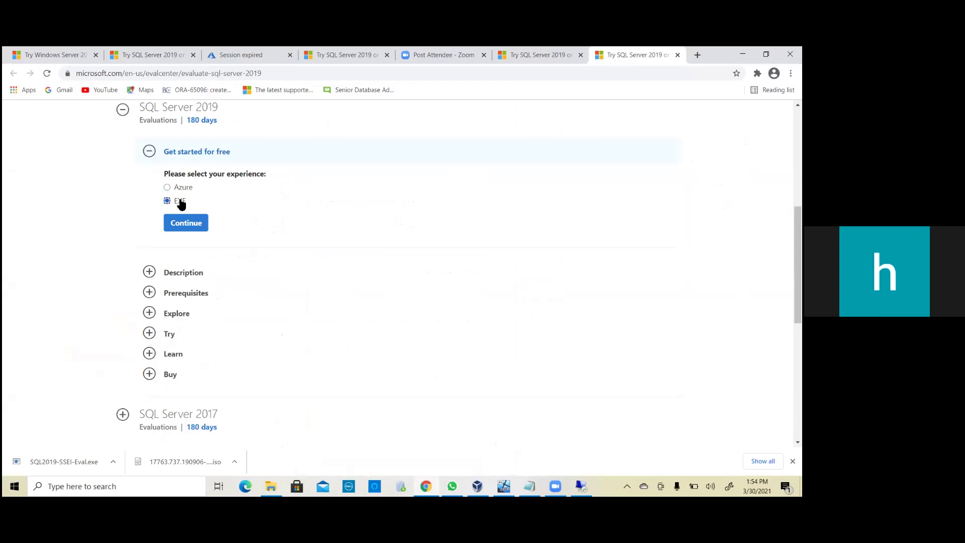
mouse_move(567, 474)
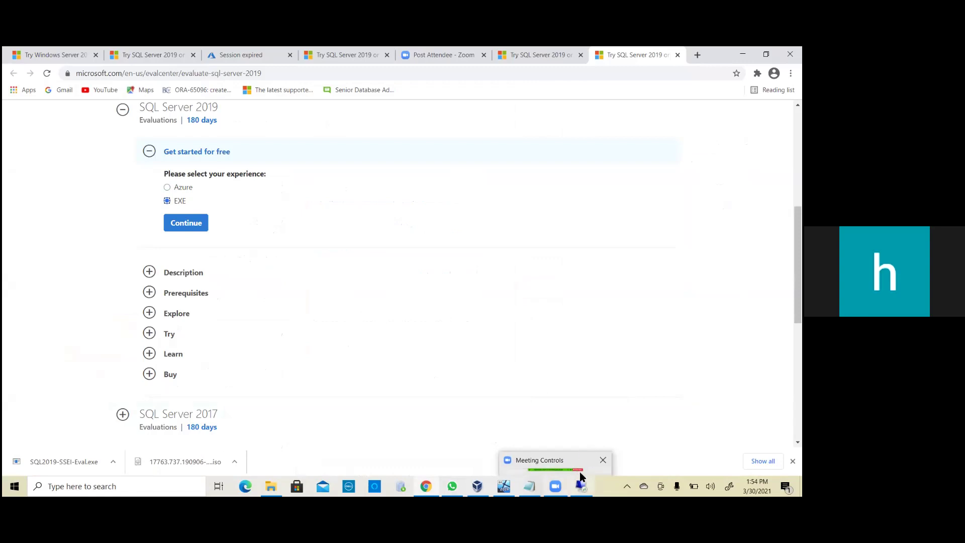
left_click(580, 480)
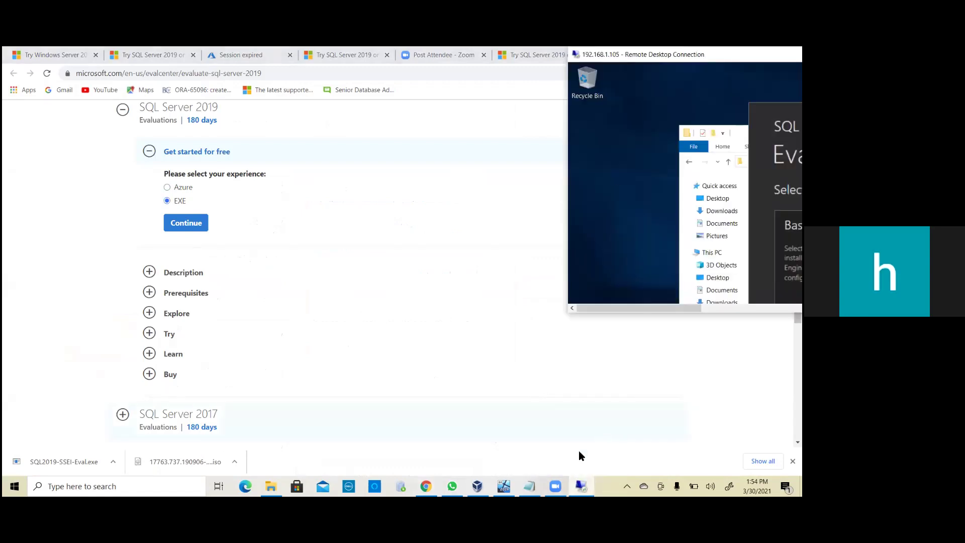
Maximise the remote session and download the 1367 MB ISO media to the default Downloads folder.
double_click(637, 53)
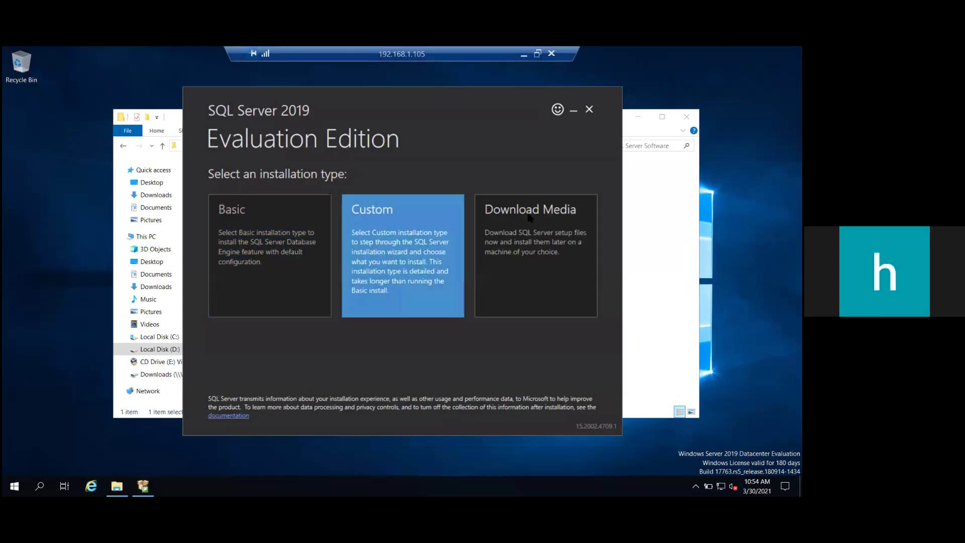
left_click(524, 249)
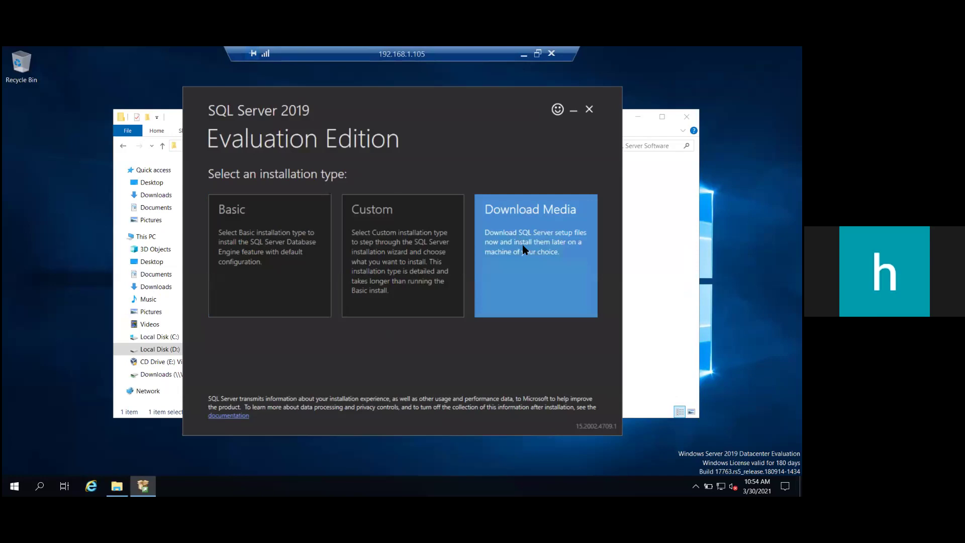
left_click(524, 250)
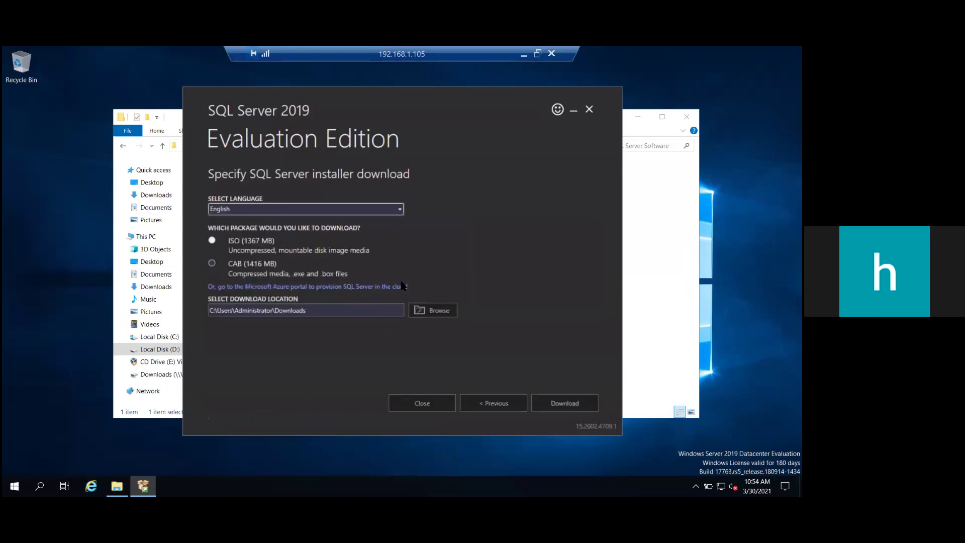
left_click(251, 248)
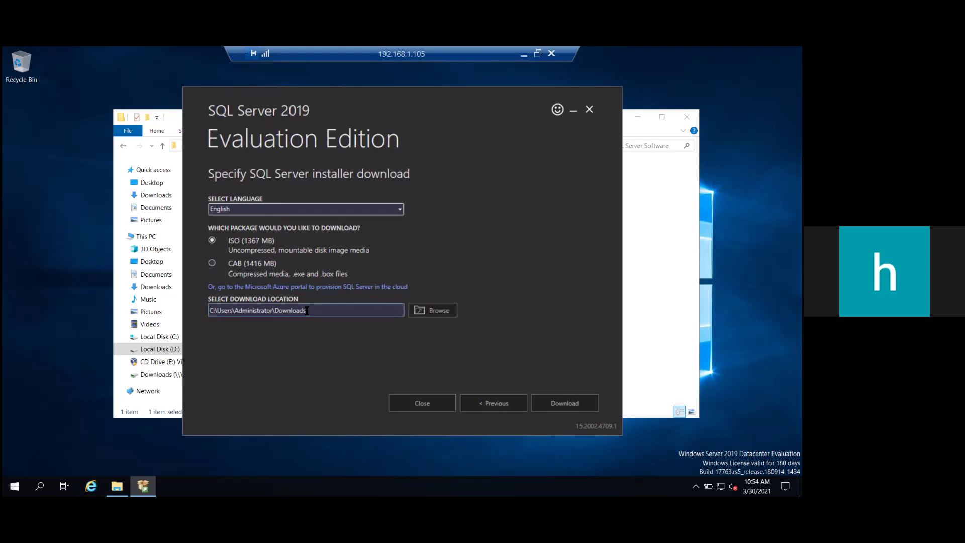
left_click(550, 405)
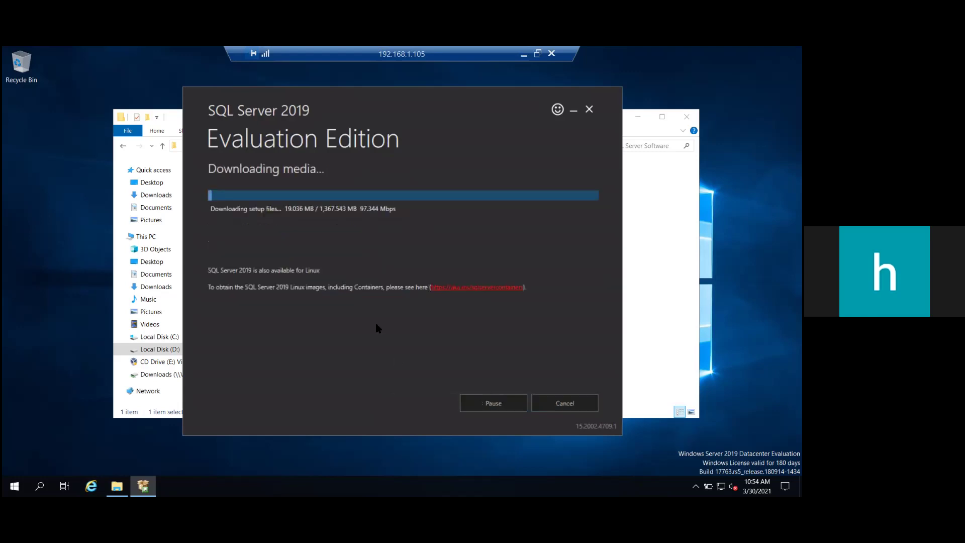
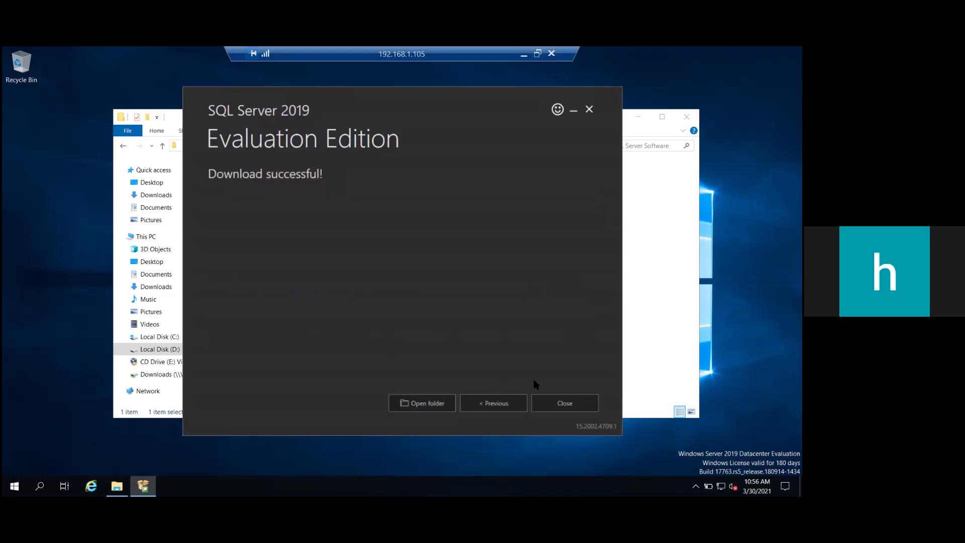
Close the SQL Server 2019 installer now that the media download finished, confirming the exit.
left_click(551, 399)
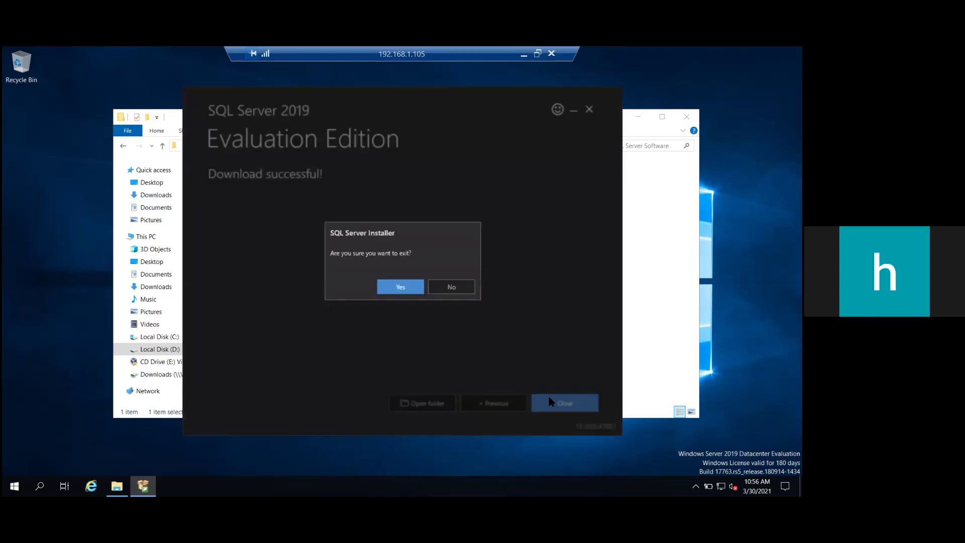
left_click(389, 286)
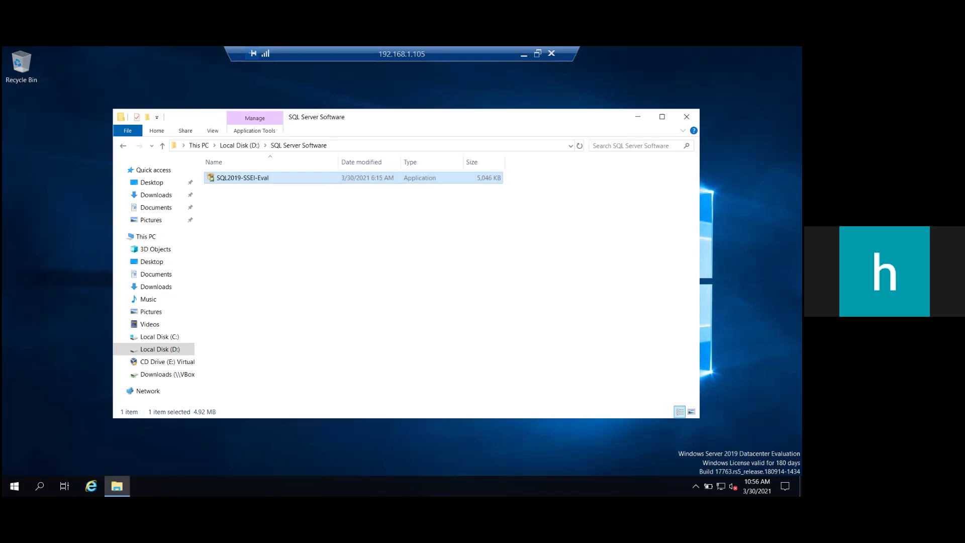
Open the Downloads share on drive Z: and browse its files.
left_click(157, 374)
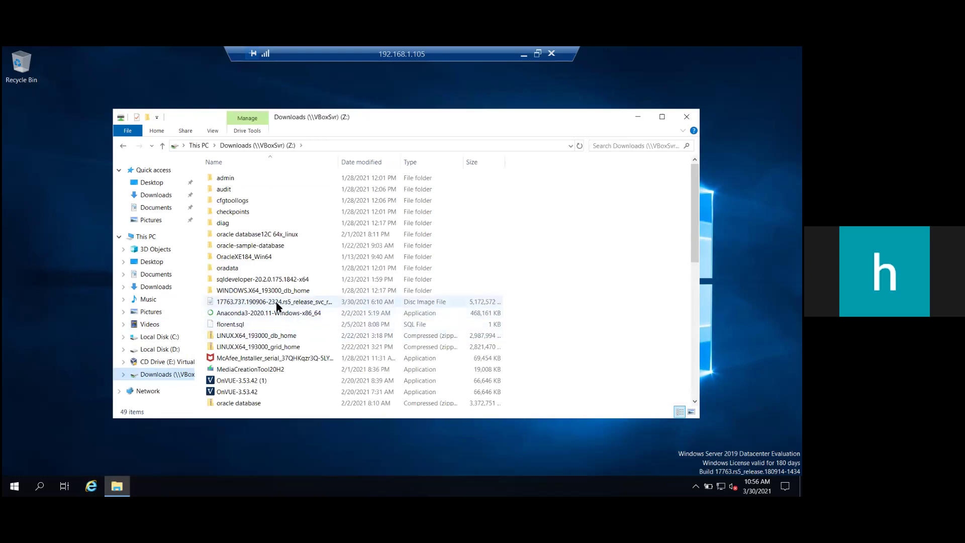
scroll(277, 307, "down", 2)
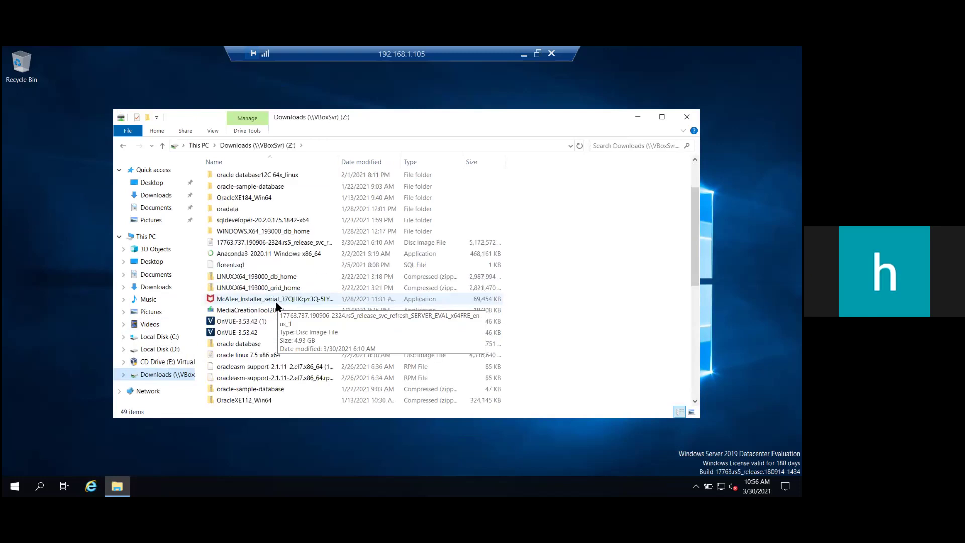
scroll(276, 305, "down", 4)
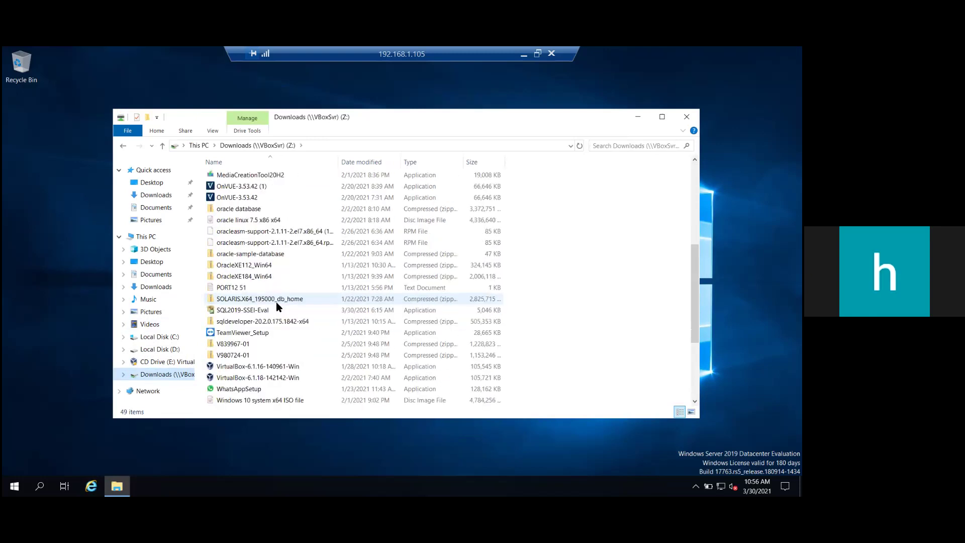
scroll(277, 305, "down", 4)
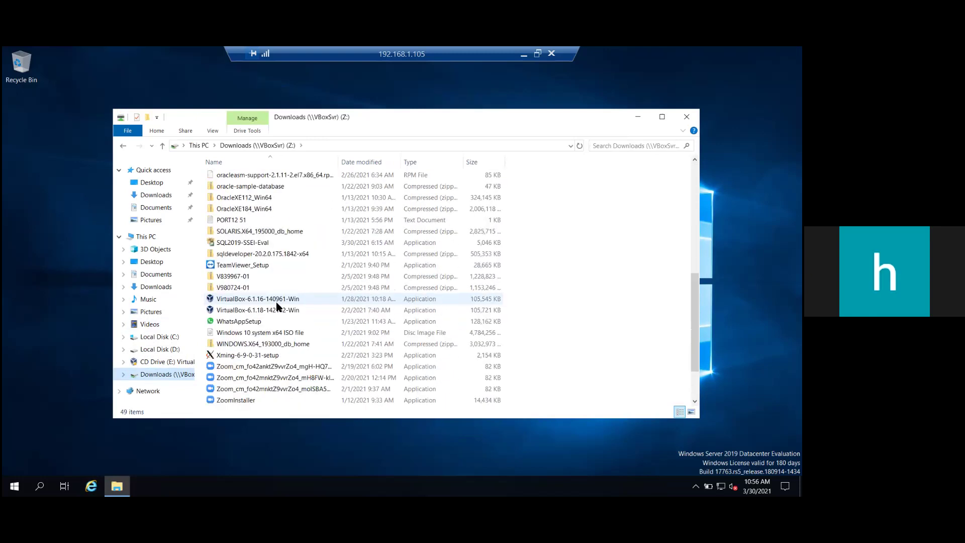
scroll(277, 306, "up", 10)
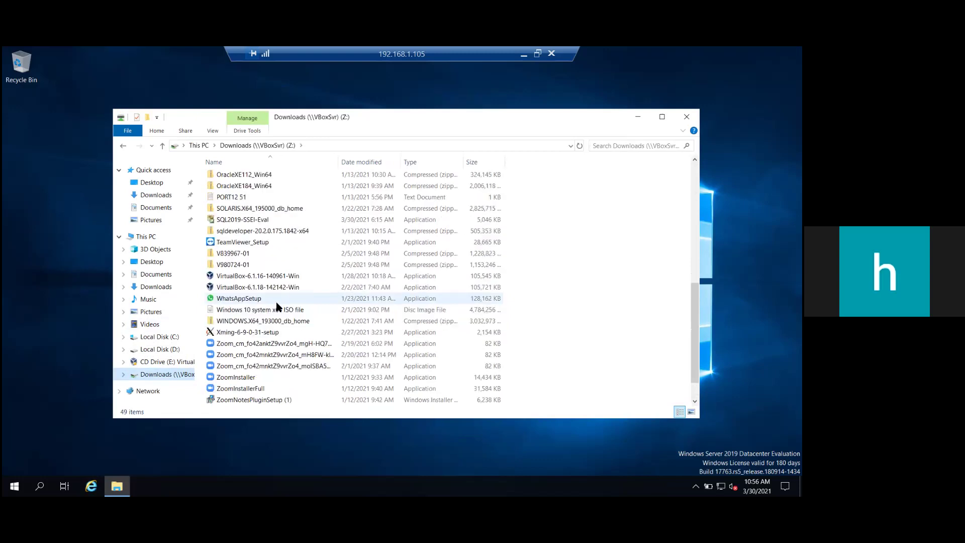
Sort the 49 files by date modified, newest first, and look through the list.
left_click(363, 162)
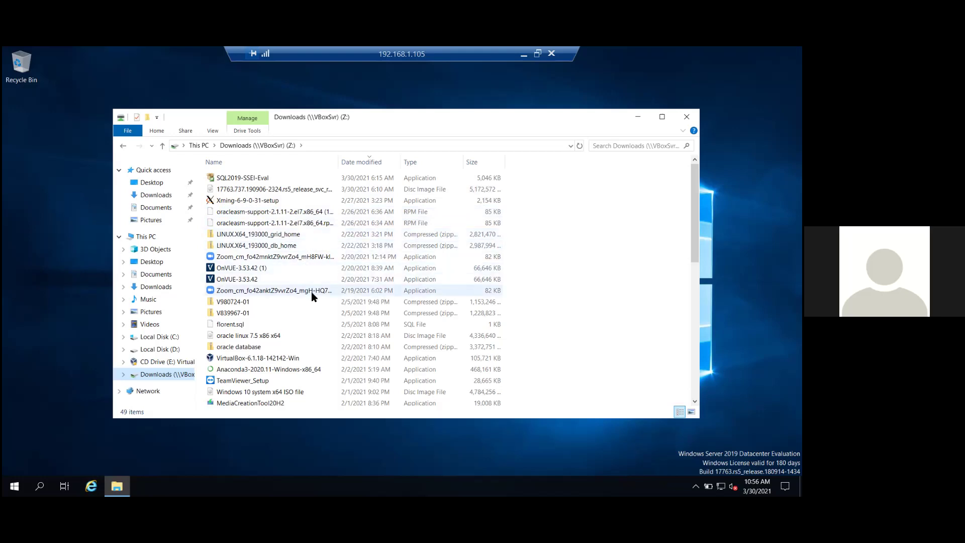
scroll(311, 291, "down", 2)
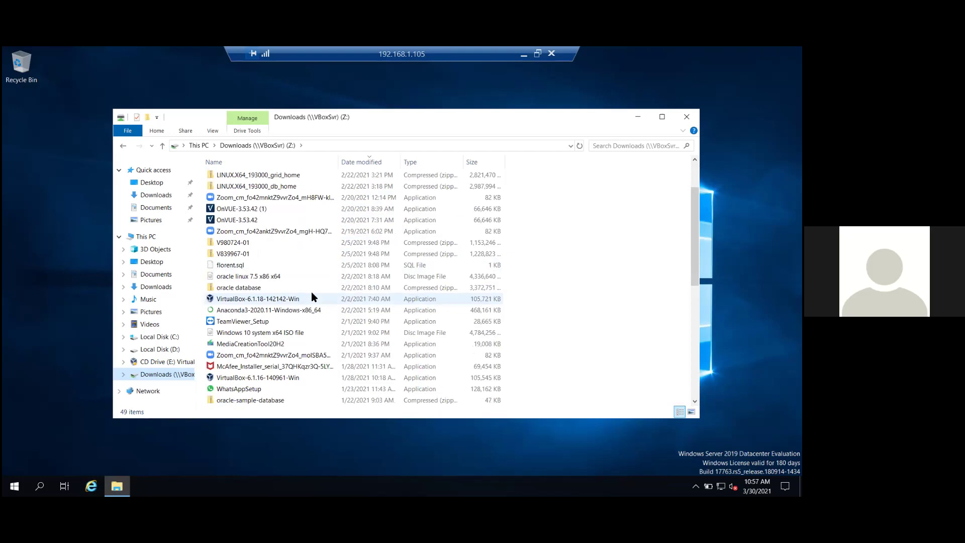
scroll(311, 294, "down", 2)
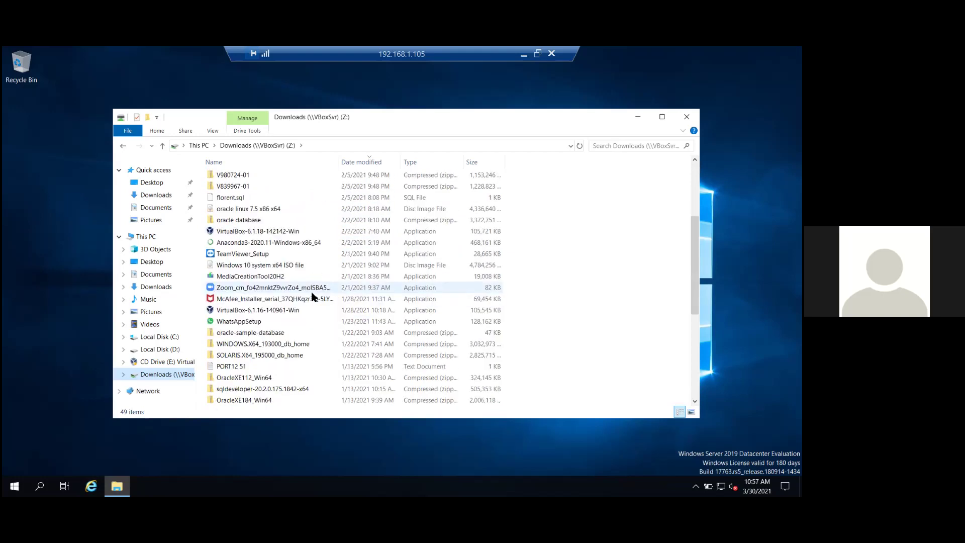
scroll(313, 294, "down", 6)
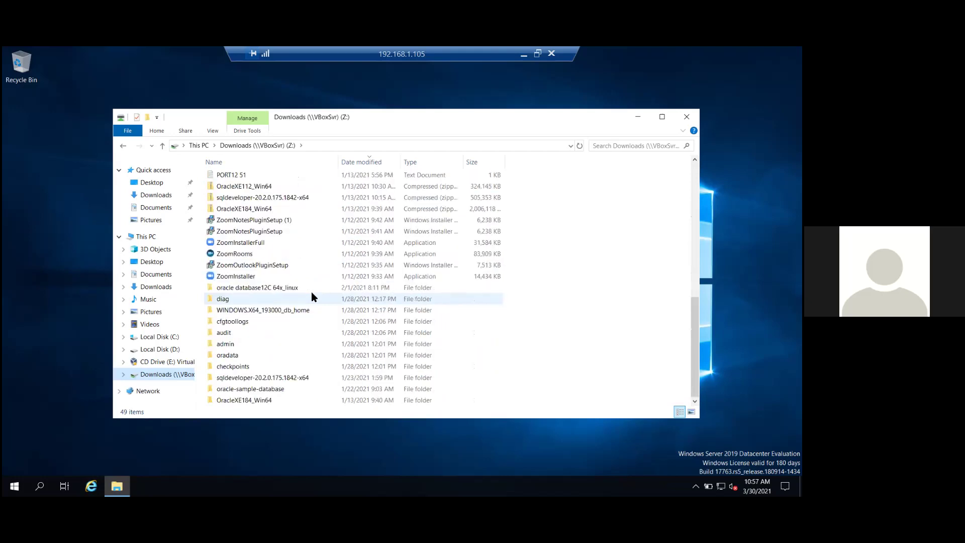
scroll(351, 198, "up", 10)
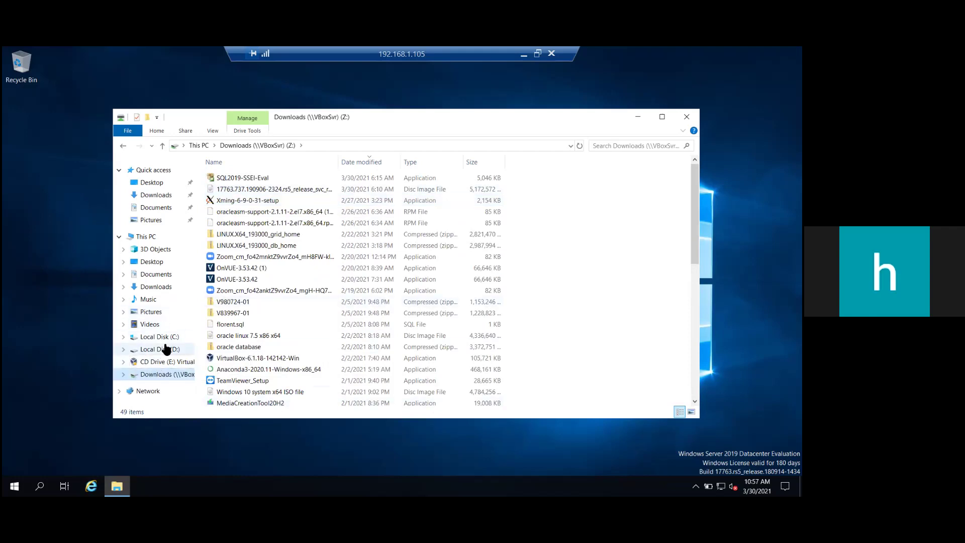
left_click(519, 53)
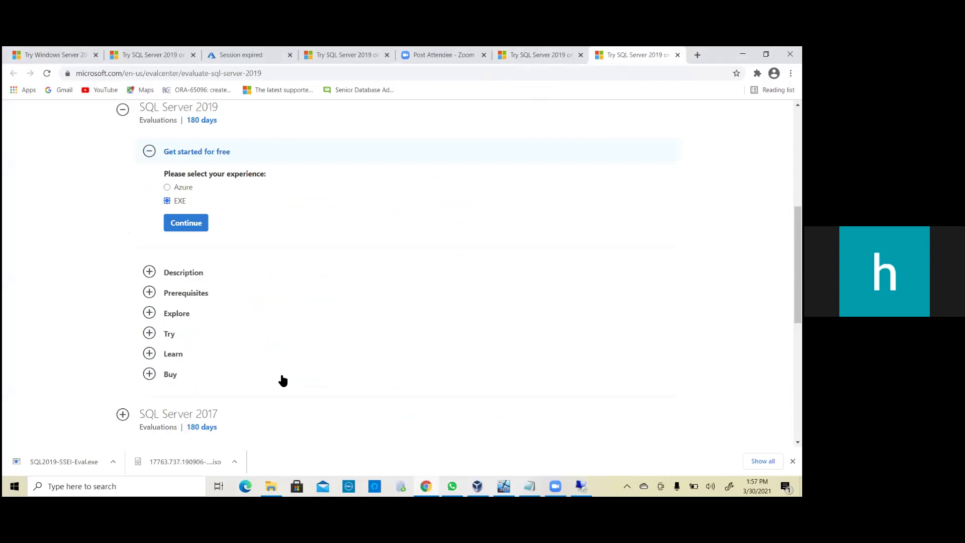
key("alt+Tab")
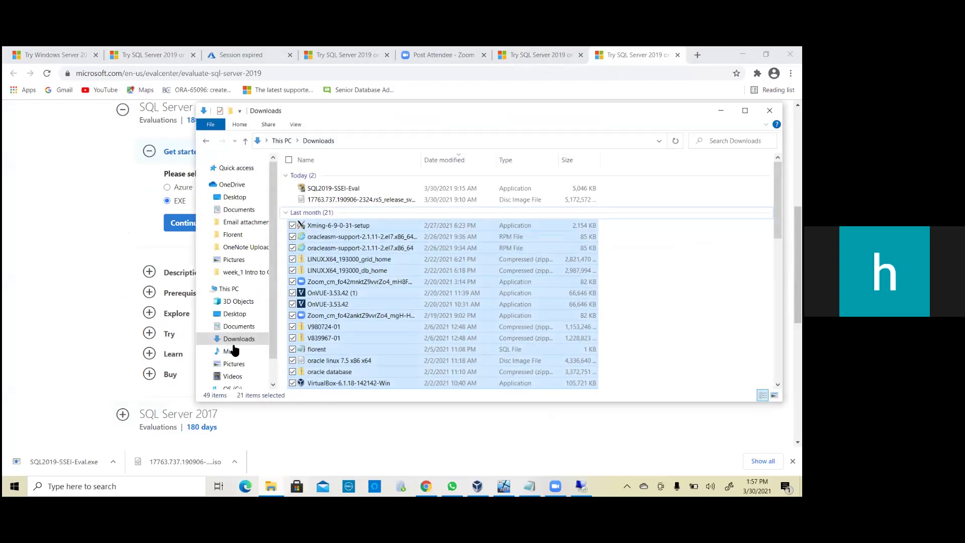
left_click(232, 350)
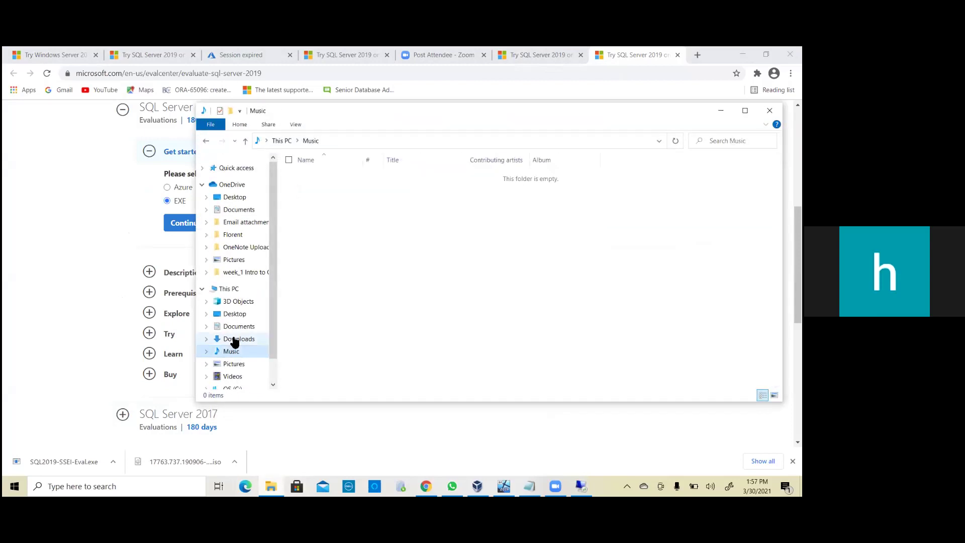
left_click(234, 341)
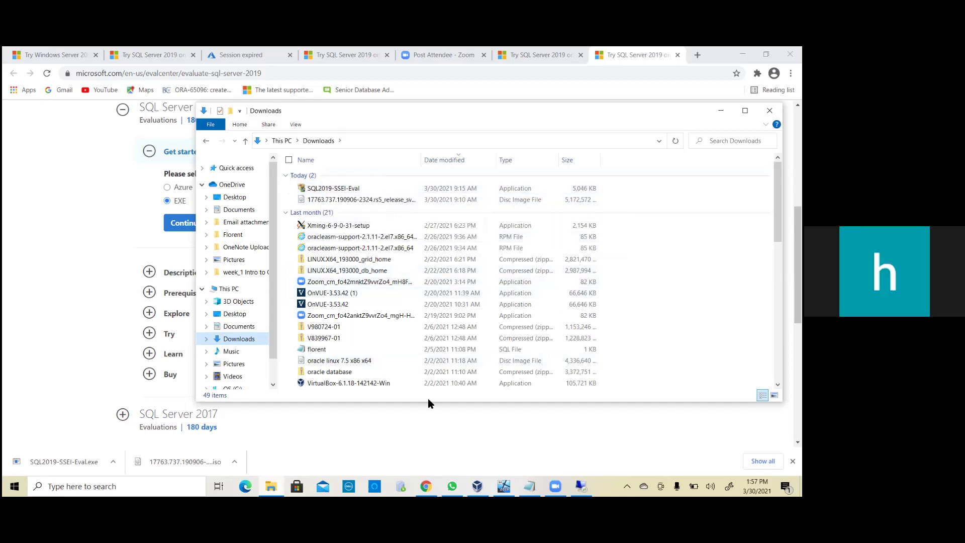
left_click(580, 485)
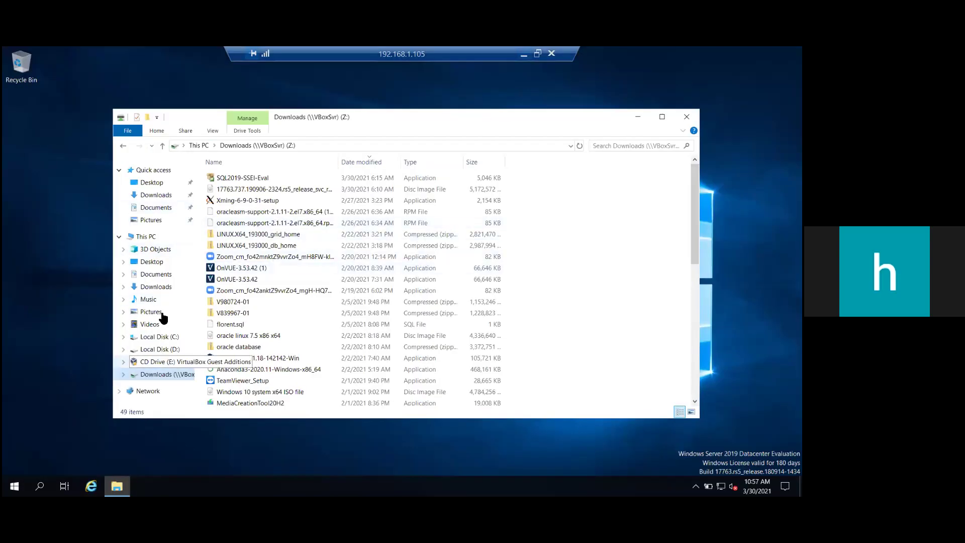
Copy the SQLServer2019-x64-ENU disc image from the local Downloads folder.
left_click(157, 288)
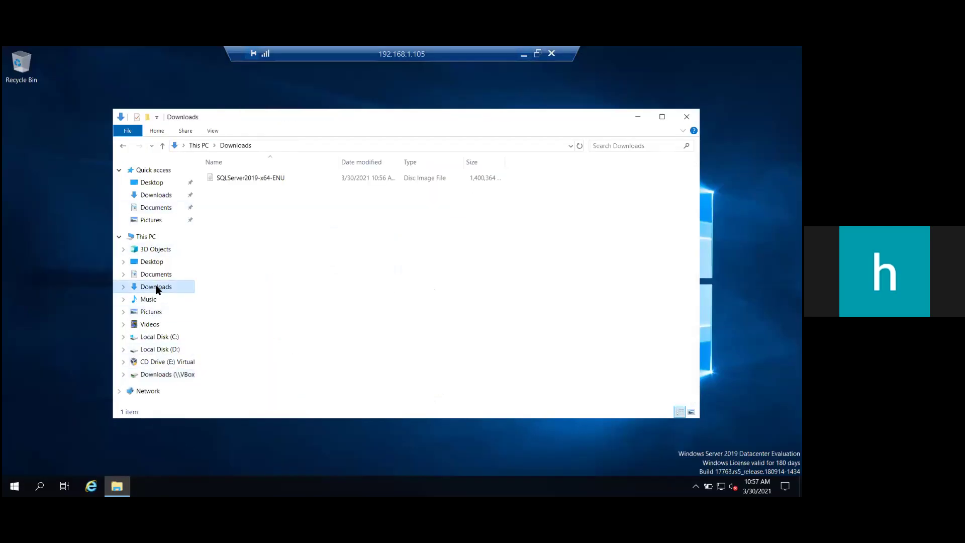
left_click(234, 179)
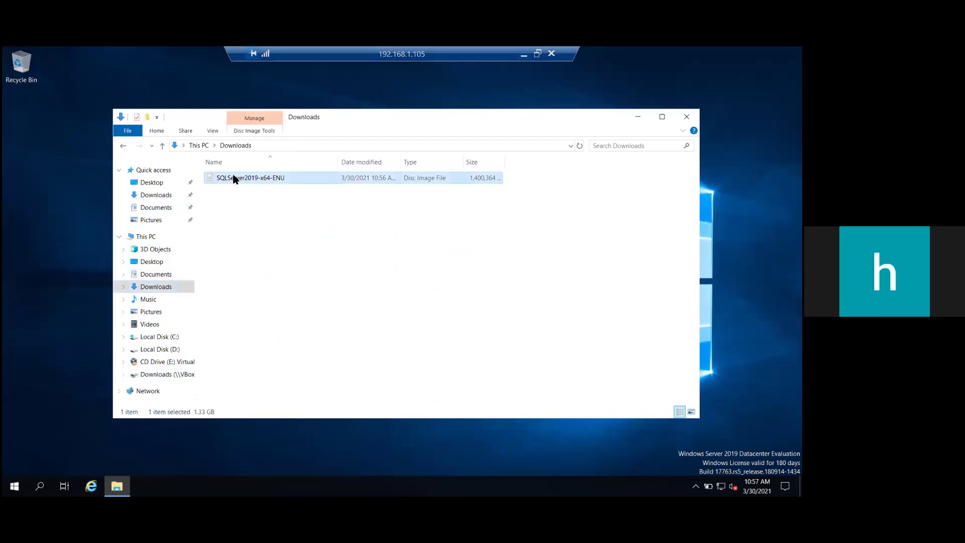
right_click(234, 179)
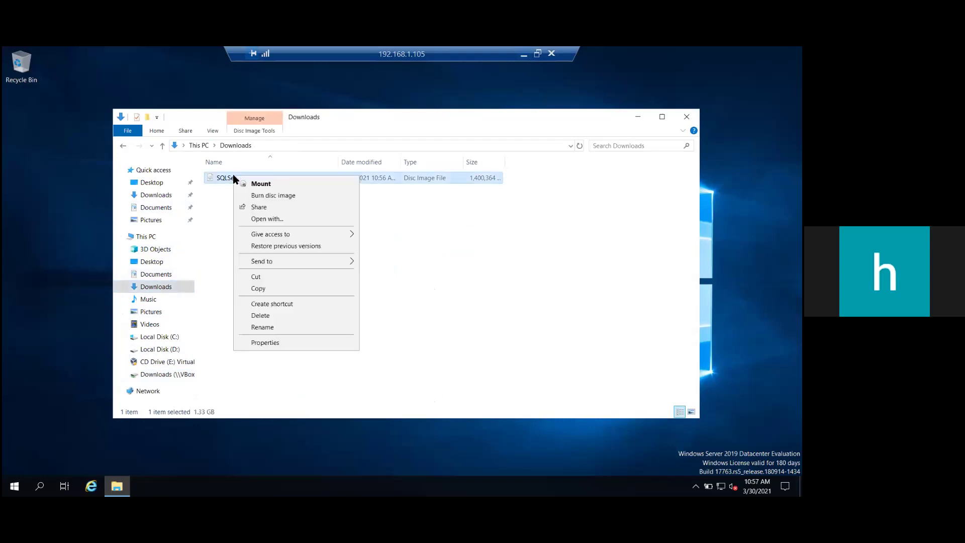
left_click(256, 288)
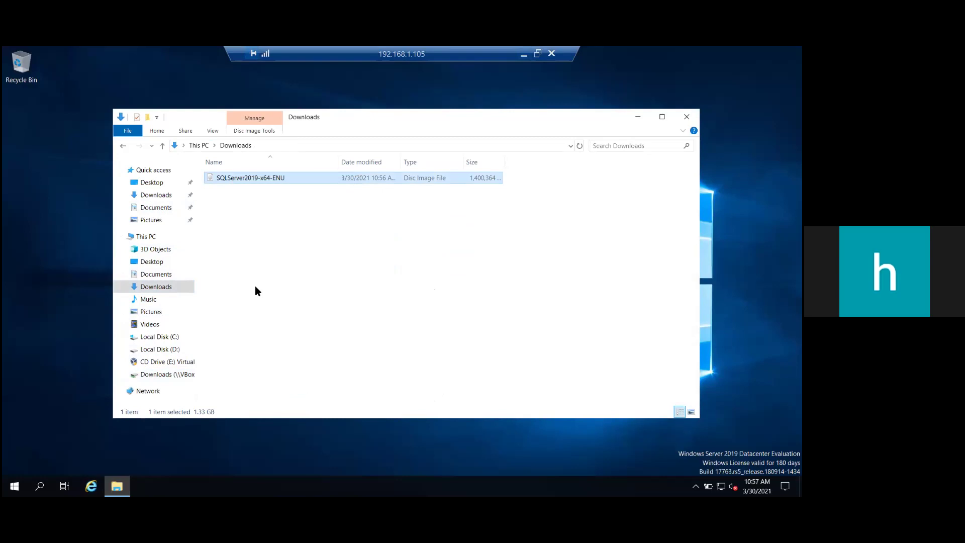
Paste the disc image into the Z: Downloads share, then mount it from local Downloads.
left_click(173, 376)
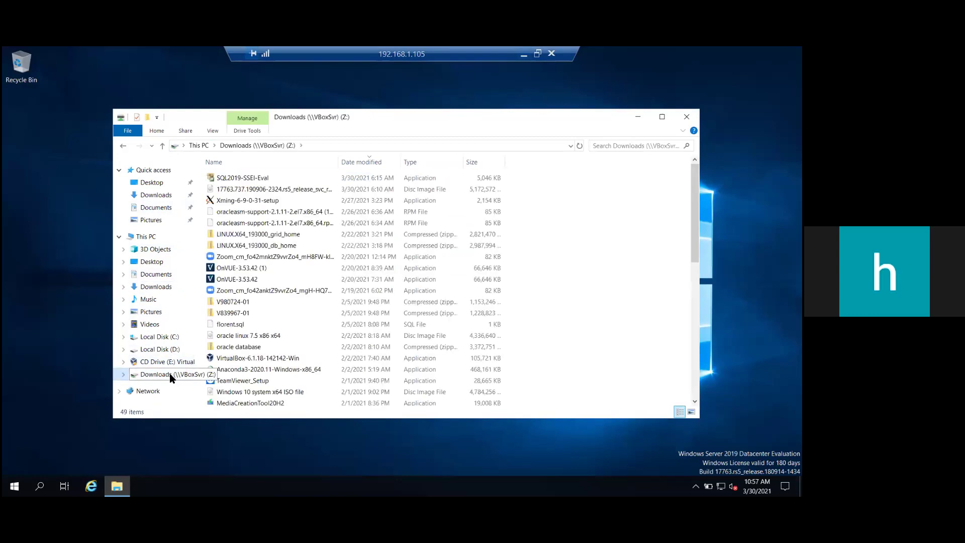
right_click(619, 244)
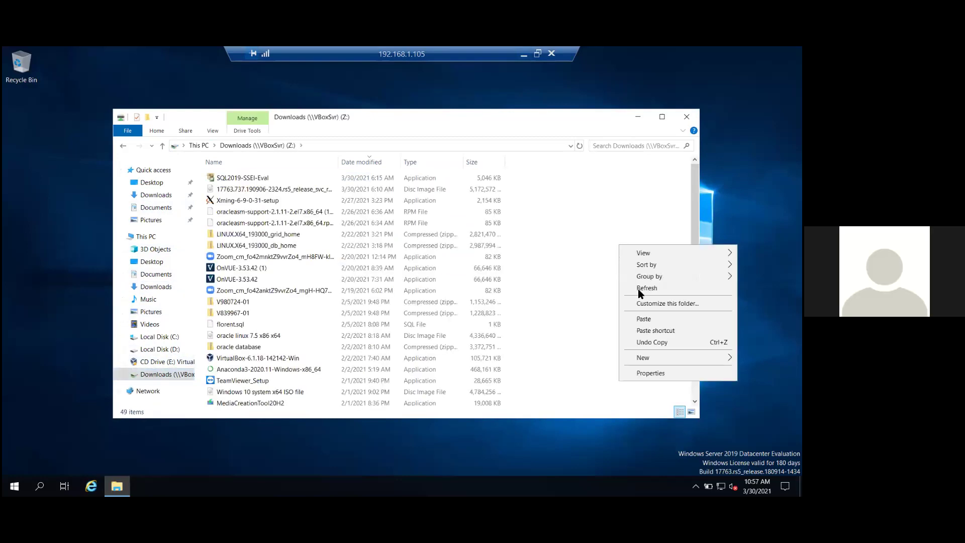
left_click(644, 319)
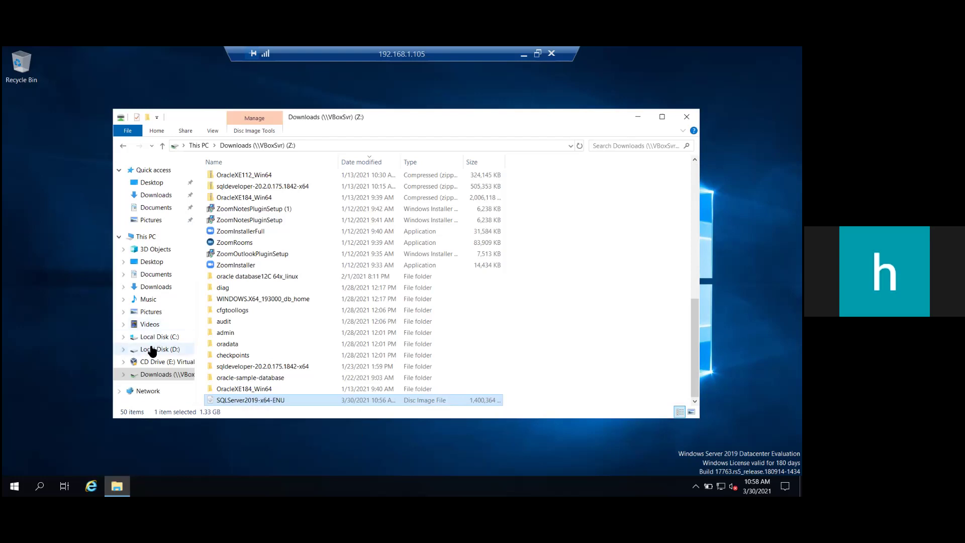
left_click(155, 289)
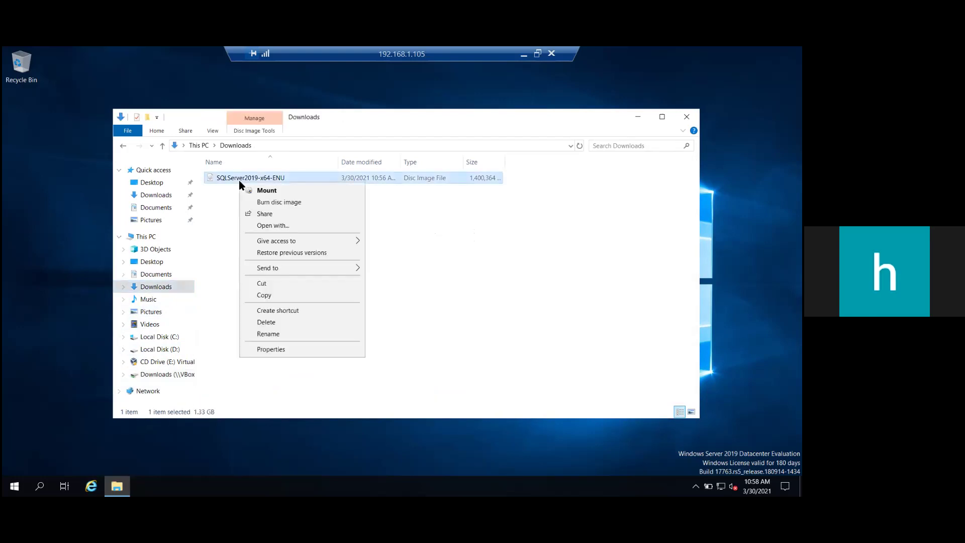
left_click(274, 194)
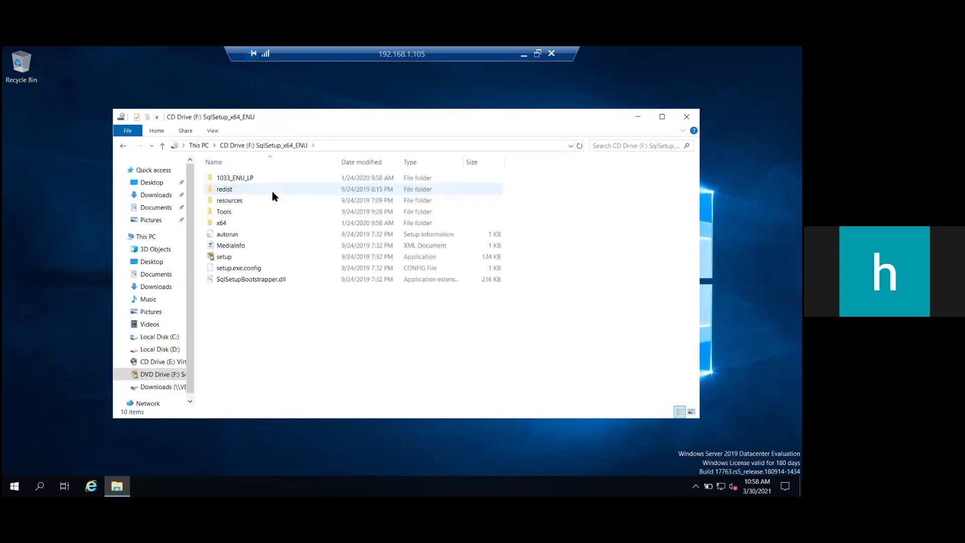
Run setup from the mounted SqlSetup_x64_ENU disc as administrator.
right_click(222, 256)
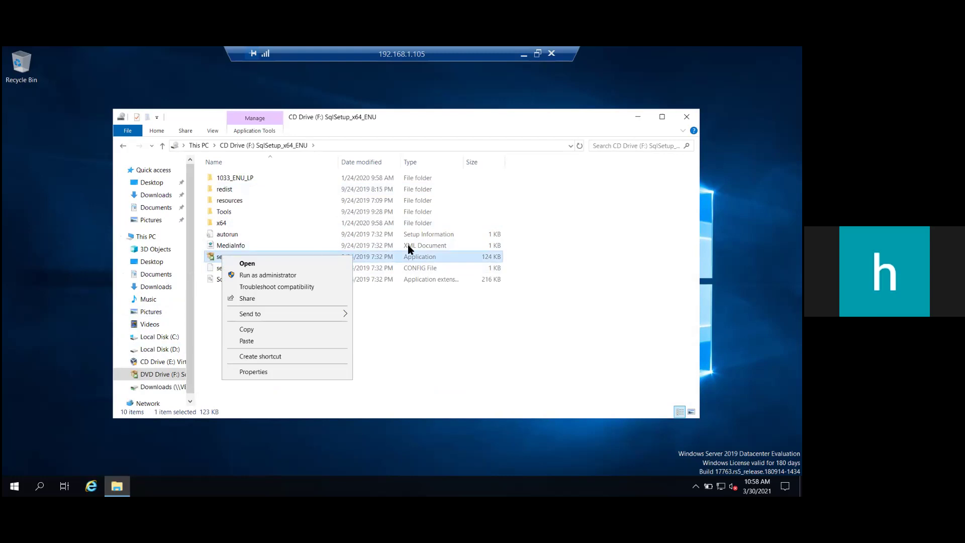
left_click(240, 275)
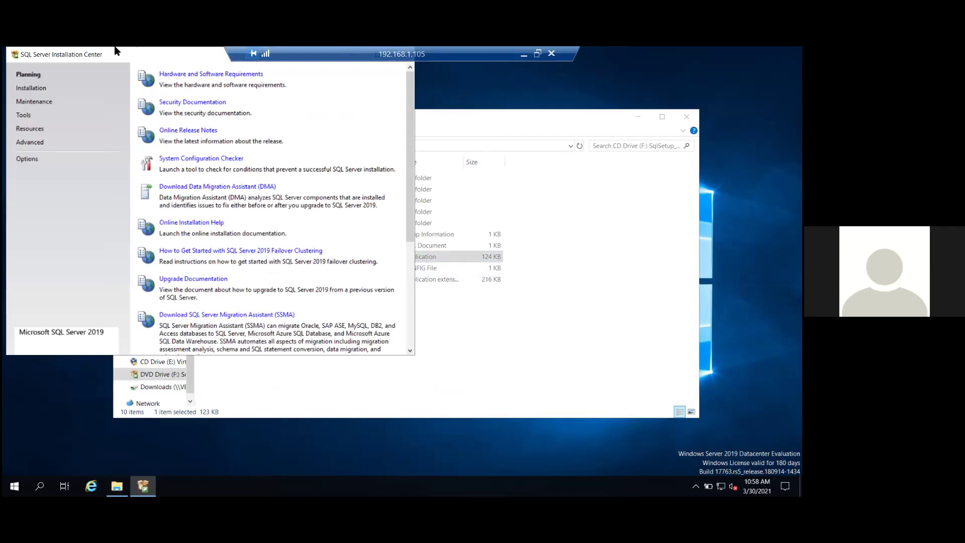
Drag the Installation Center window over the file window and maximize it to full screen.
left_click_drag(92, 55, 233, 127)
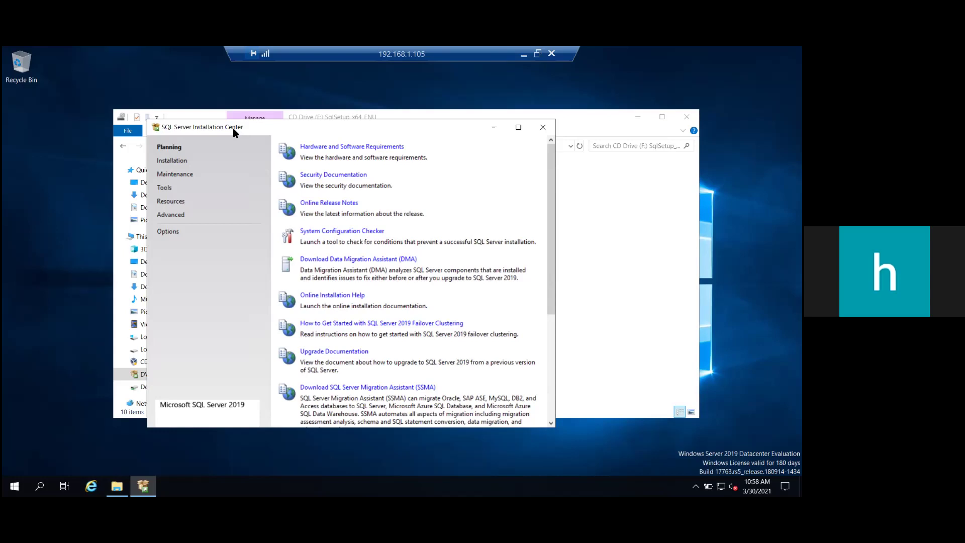
double_click(233, 129)
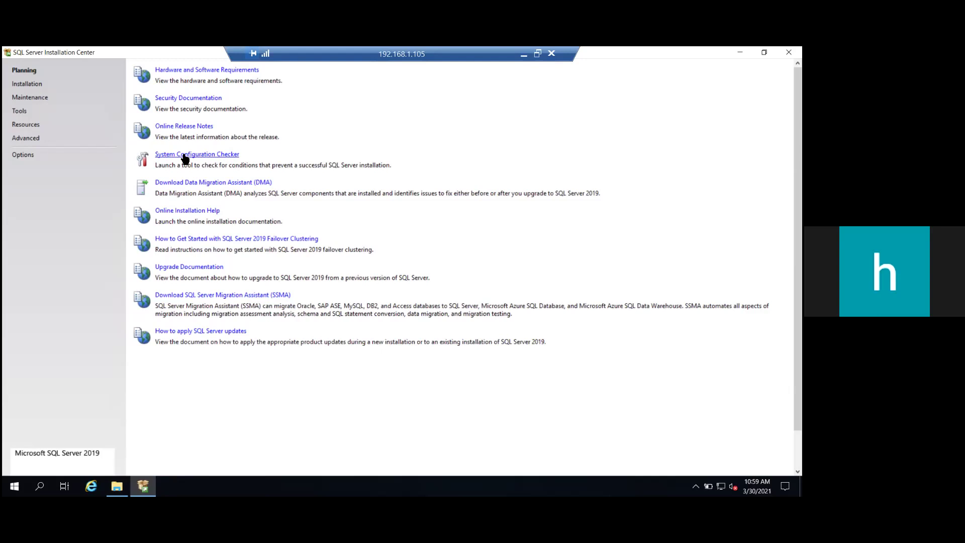
Run the System Configuration Checker, review the 8 passed global rules, and close the report.
left_click(185, 158)
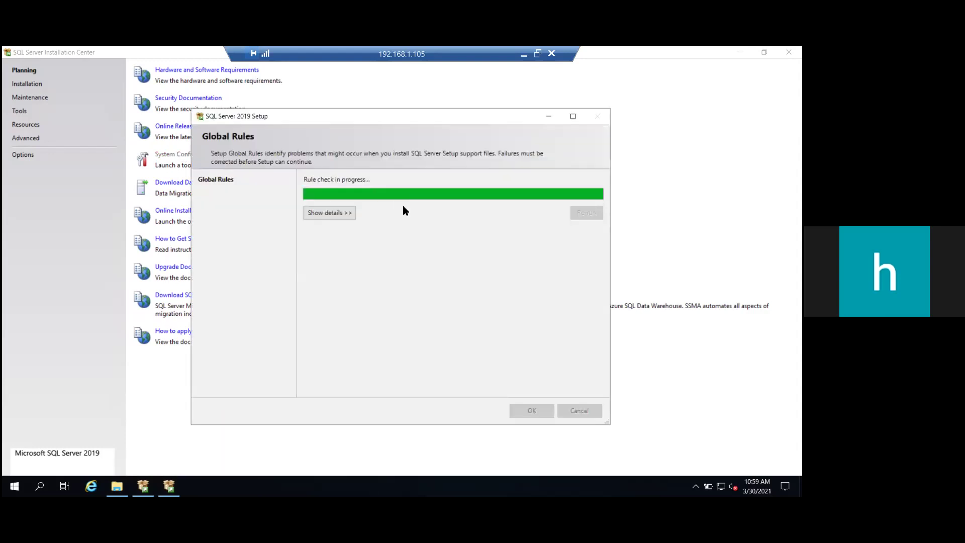
left_click(332, 213)
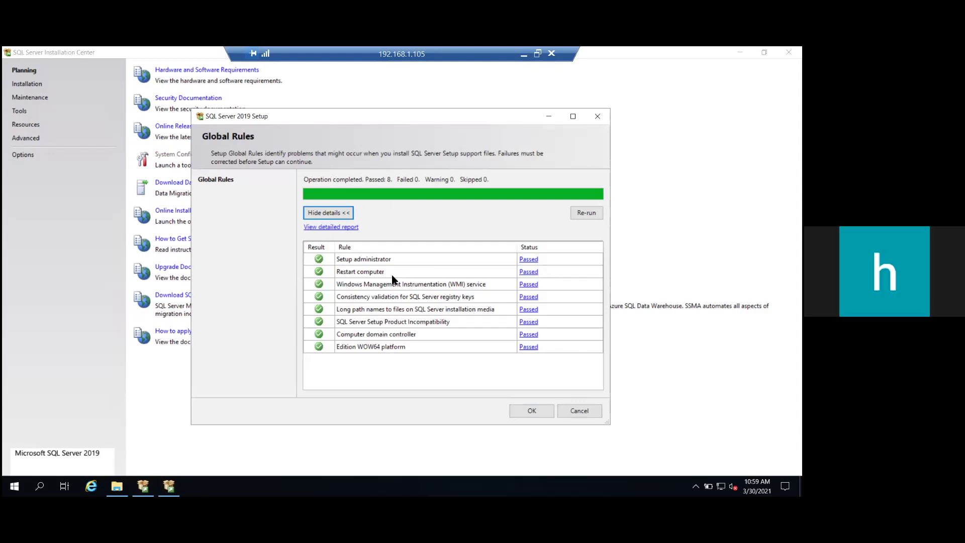
left_click(515, 406)
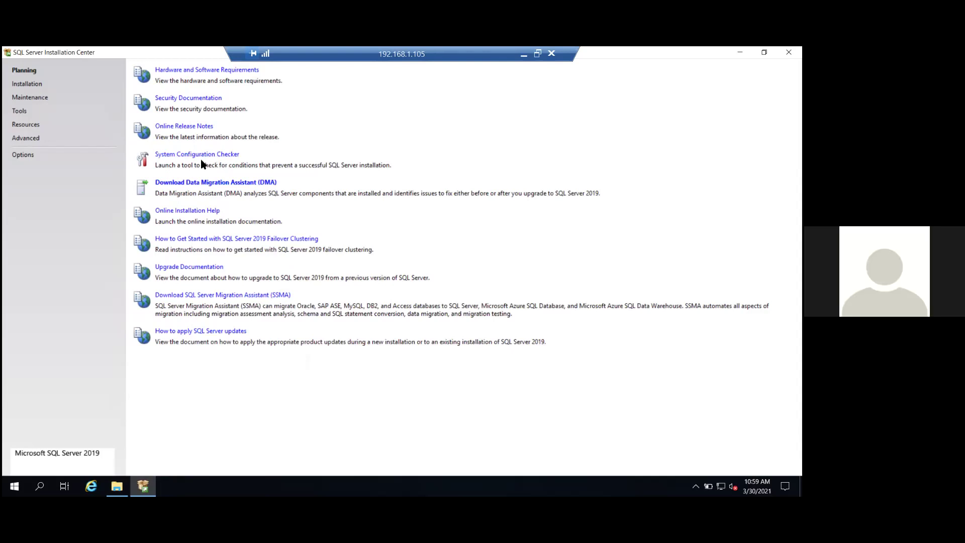
From the Installation page, launch a new SQL Server stand-alone installation.
left_click(25, 85)
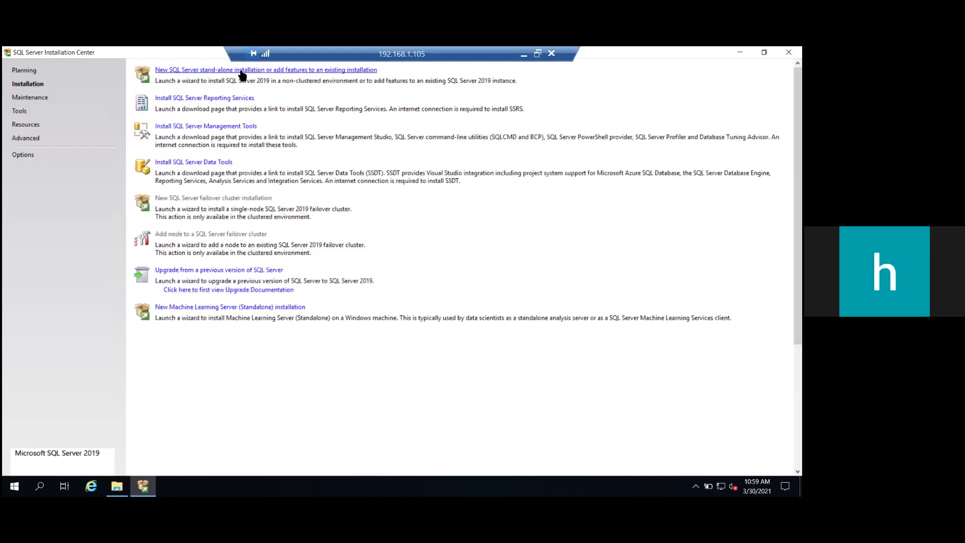
left_click(200, 71)
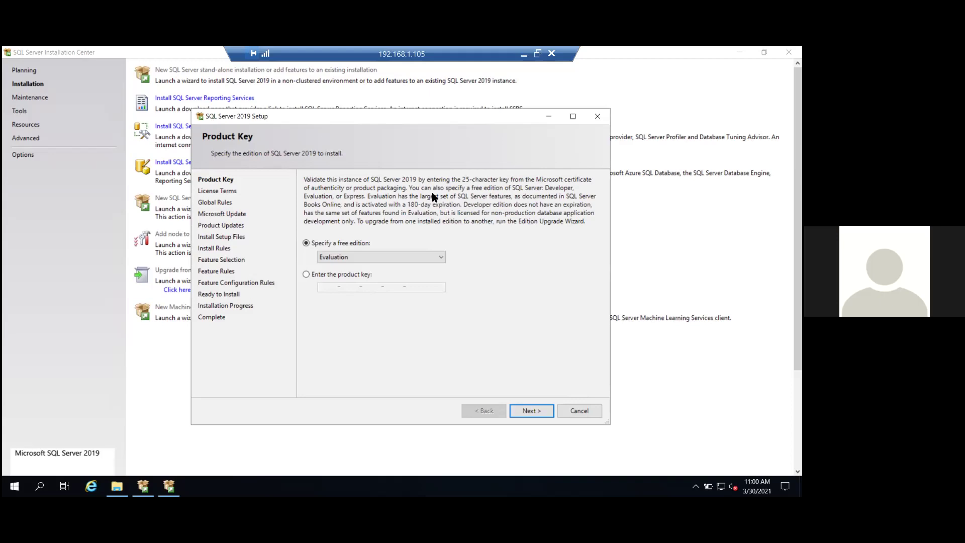
Pick Developer instead of Evaluation as the free edition and proceed to the license terms.
left_click(346, 258)
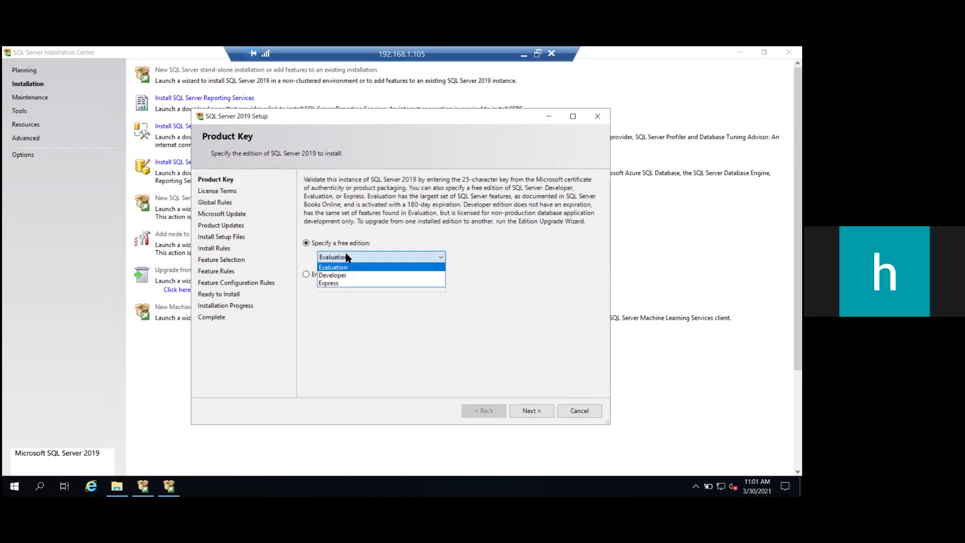
left_click(331, 276)
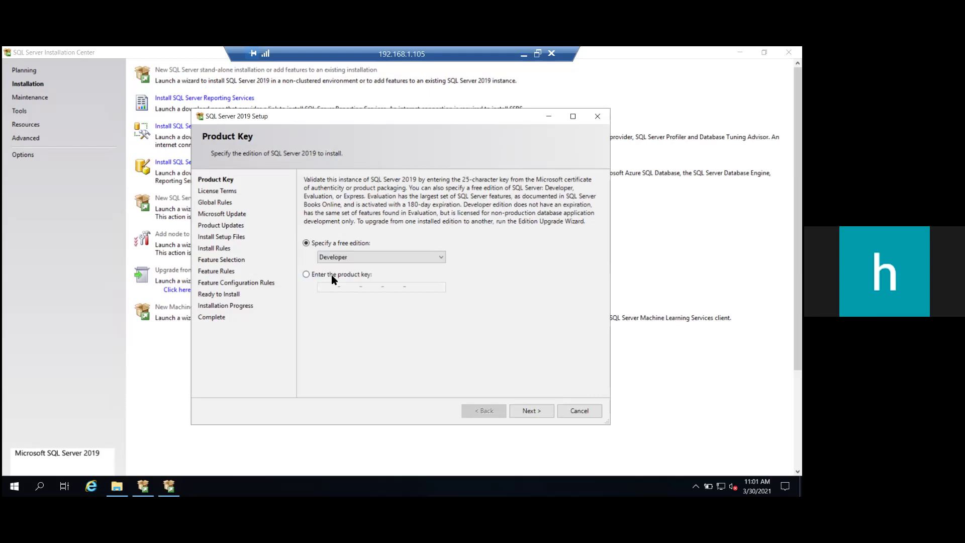
left_click(343, 259)
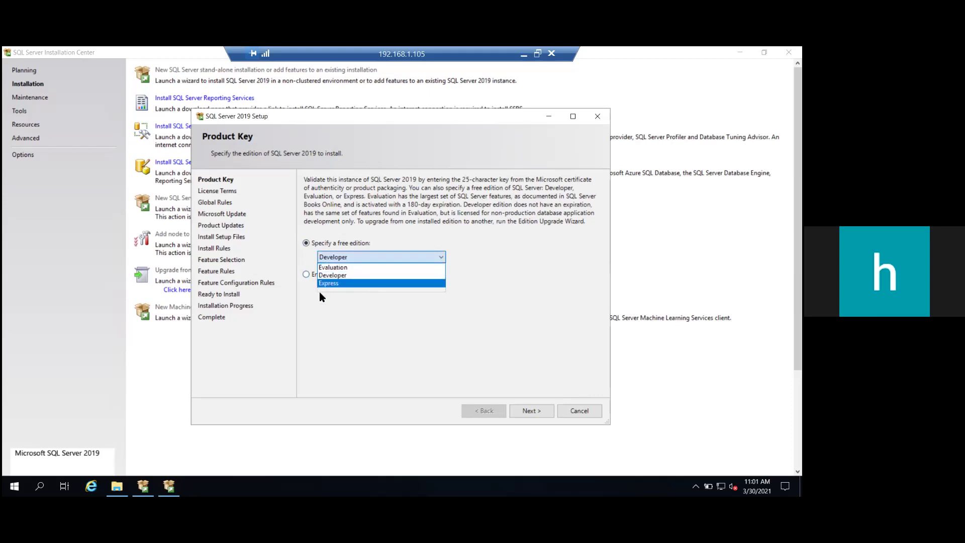
left_click(323, 275)
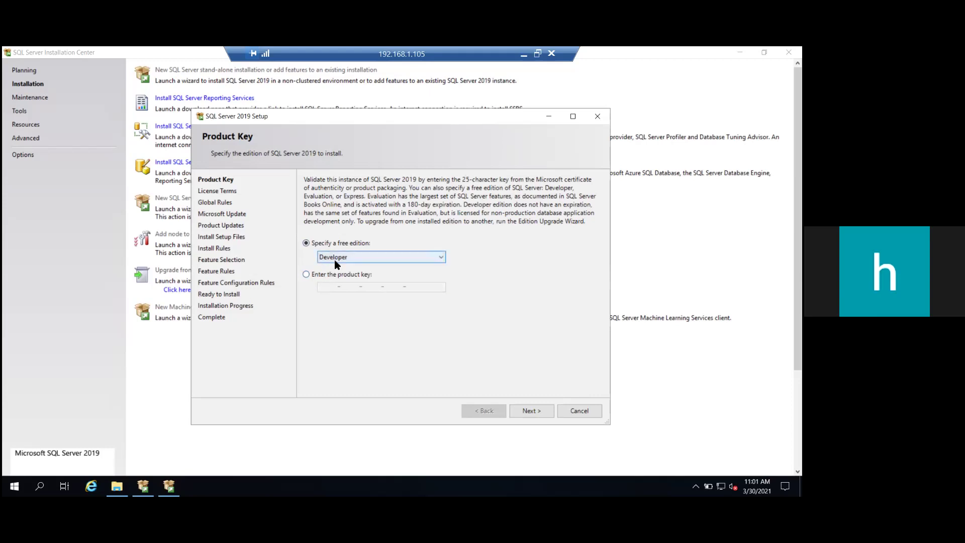
left_click(524, 407)
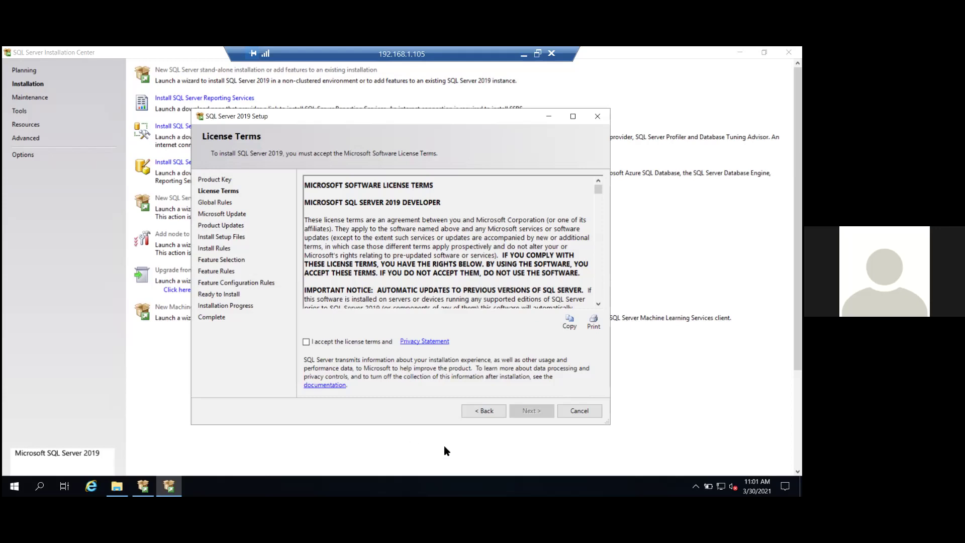
left_click(468, 411)
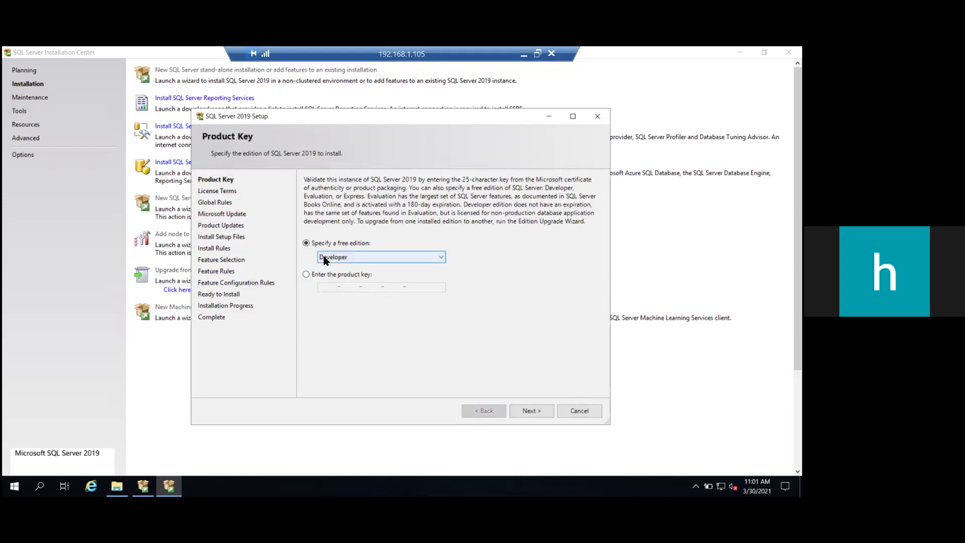
left_click(336, 258)
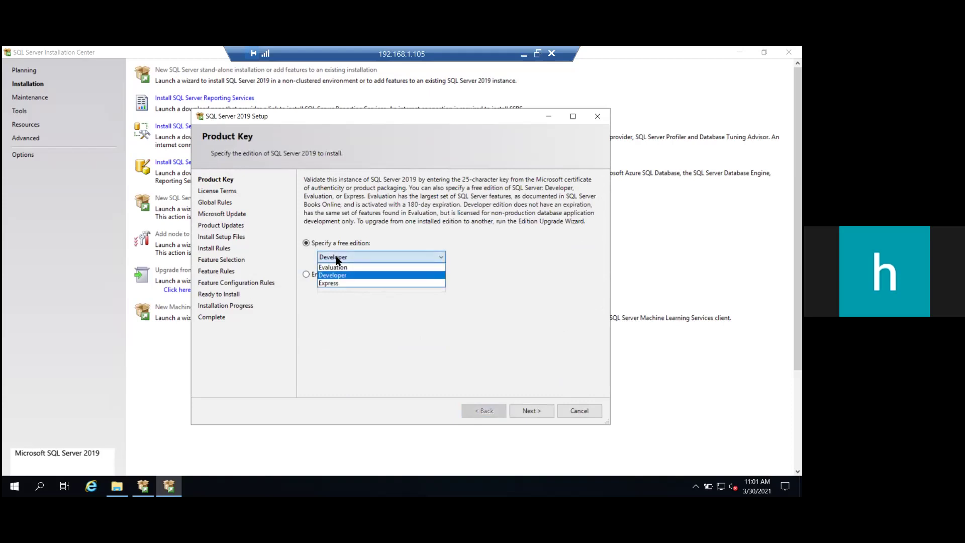
left_click(336, 258)
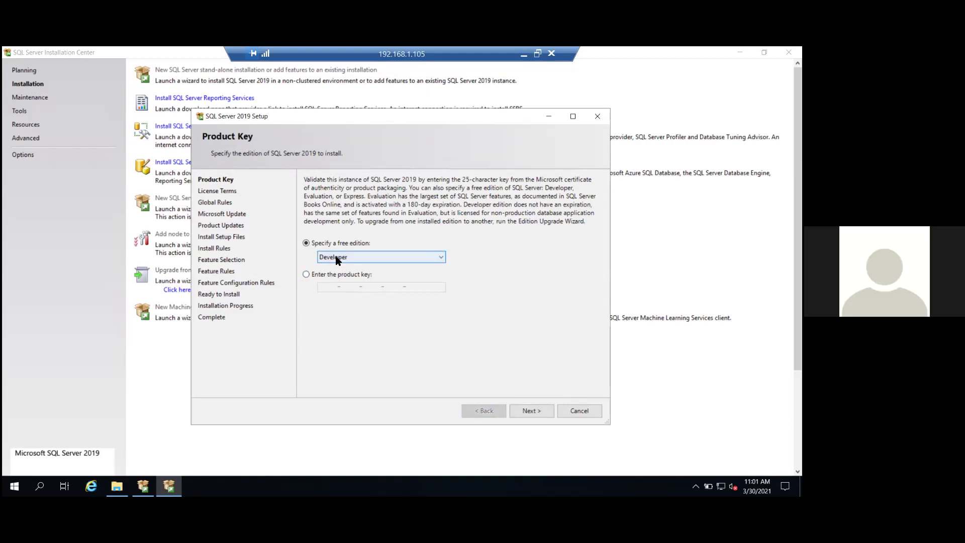
left_click(337, 260)
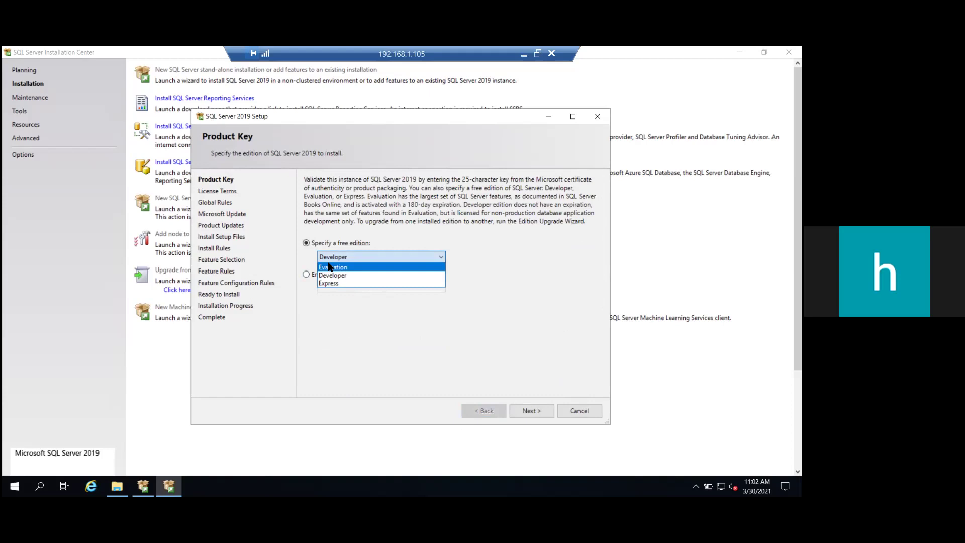
left_click(327, 275)
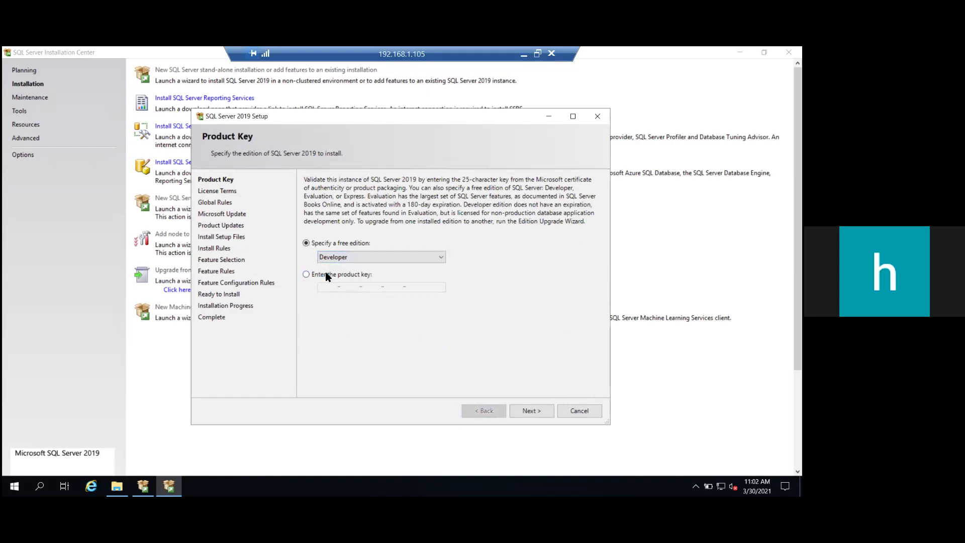
left_click(531, 410)
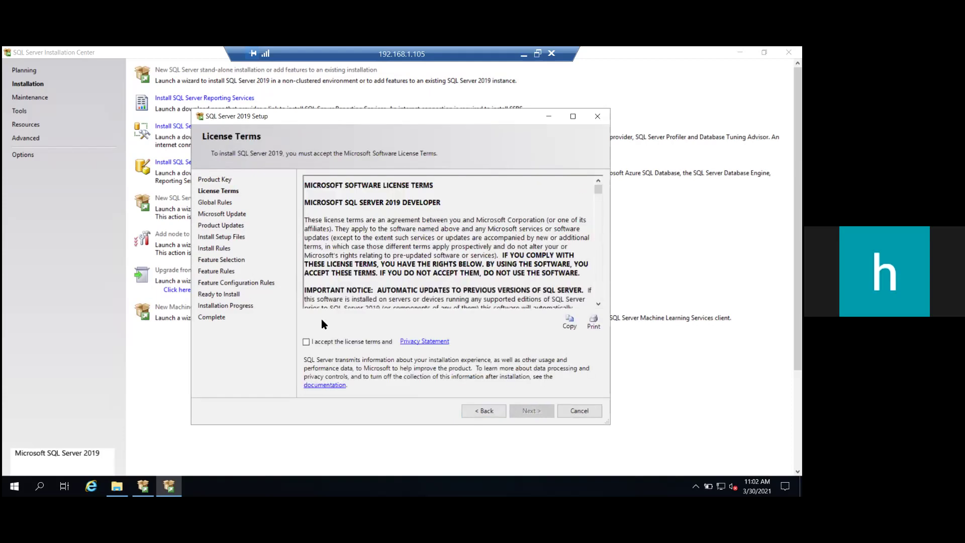
Accept the license terms and enable Microsoft Update checks, continuing to Product Updates.
left_click(306, 343)
left_click(519, 412)
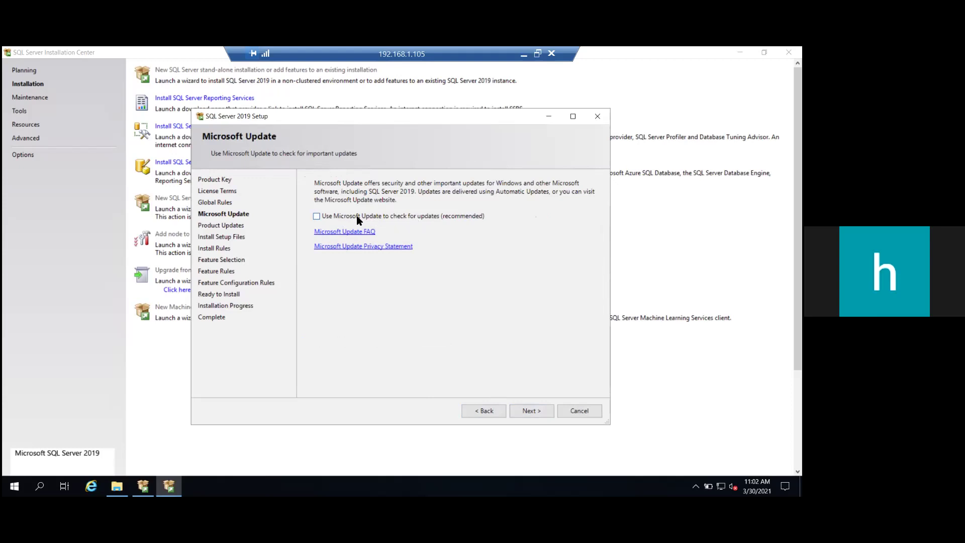
left_click(317, 217)
left_click(527, 410)
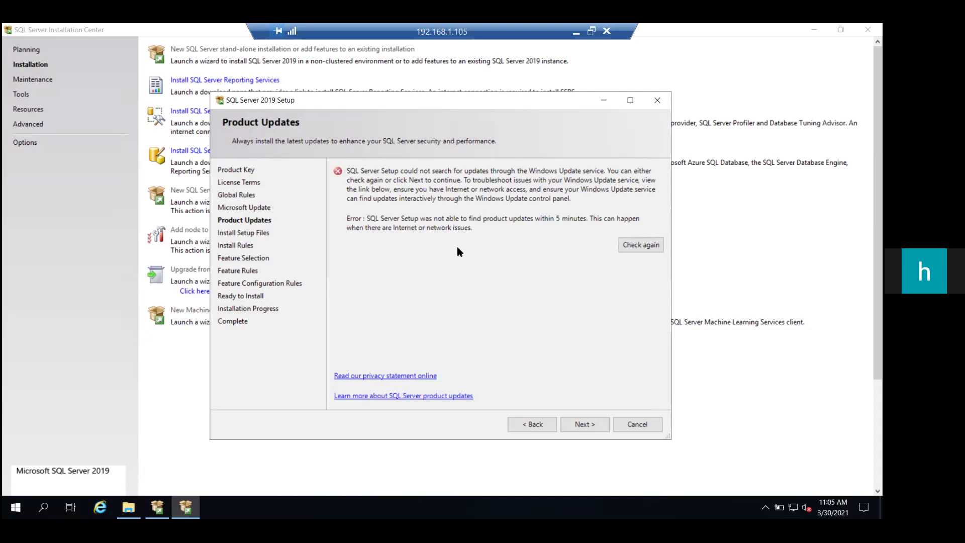
Skip the failed Windows Update check and continue to Feature Selection.
left_click(573, 425)
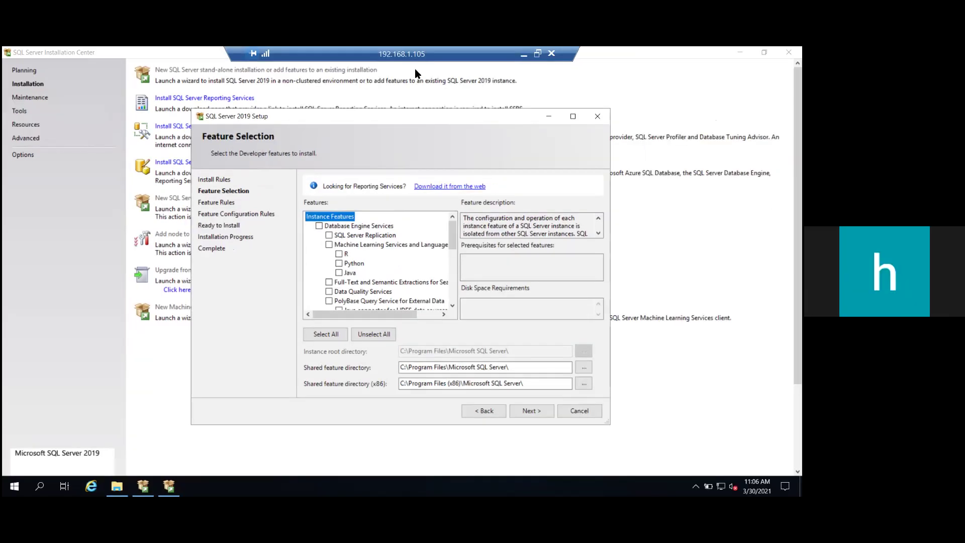
Tick Database Engine Services, SQL Server Replication and Client Tools Connectivity, then review the feature list.
left_click(370, 229)
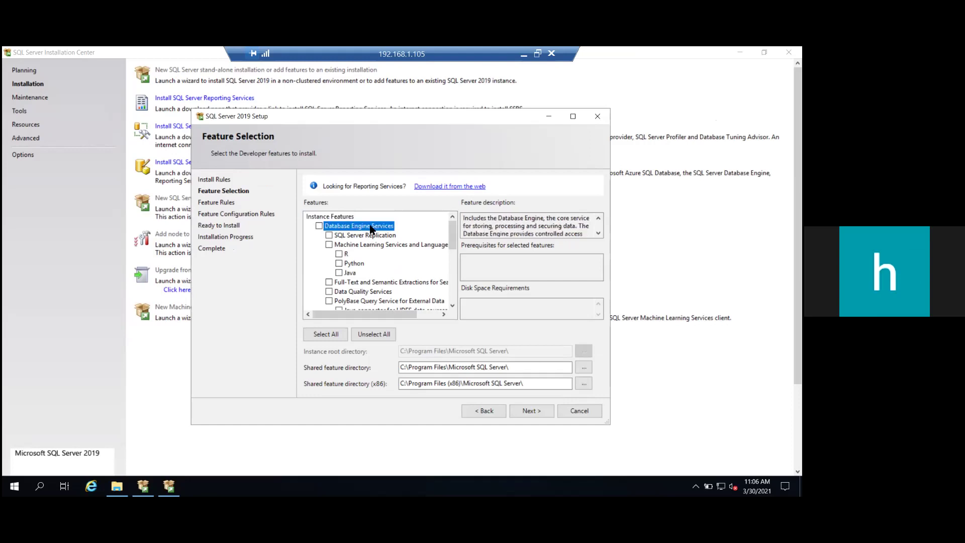
left_click(319, 226)
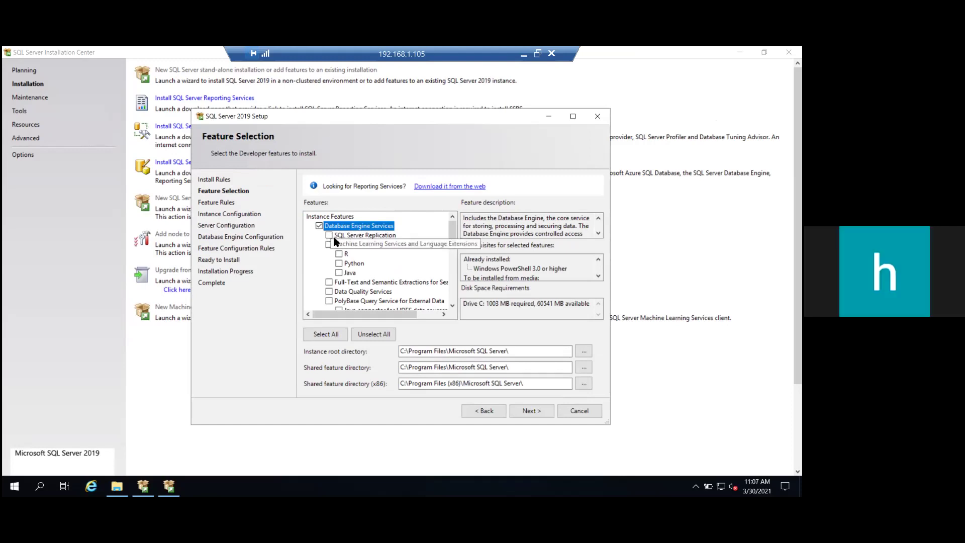
left_click(329, 235)
scroll(378, 244, "down", 3)
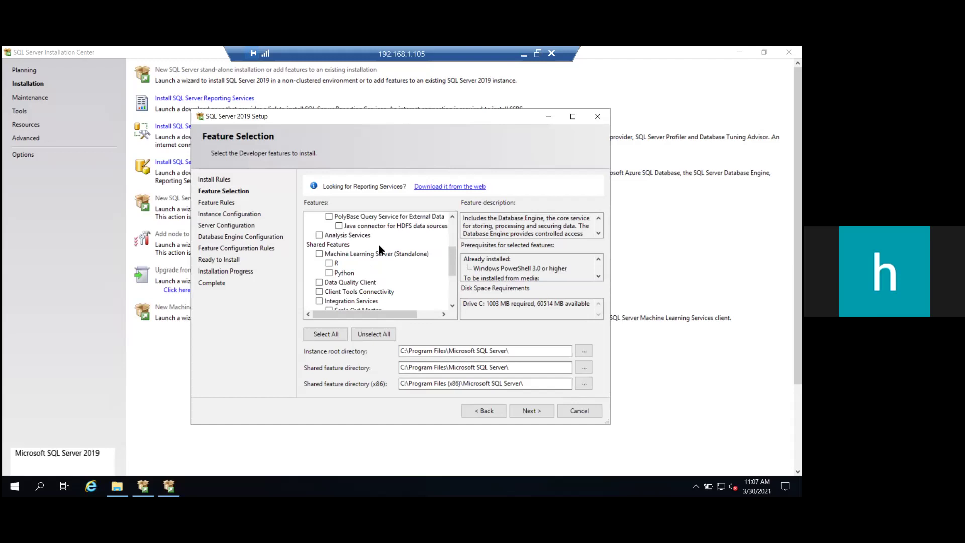
left_click(319, 291)
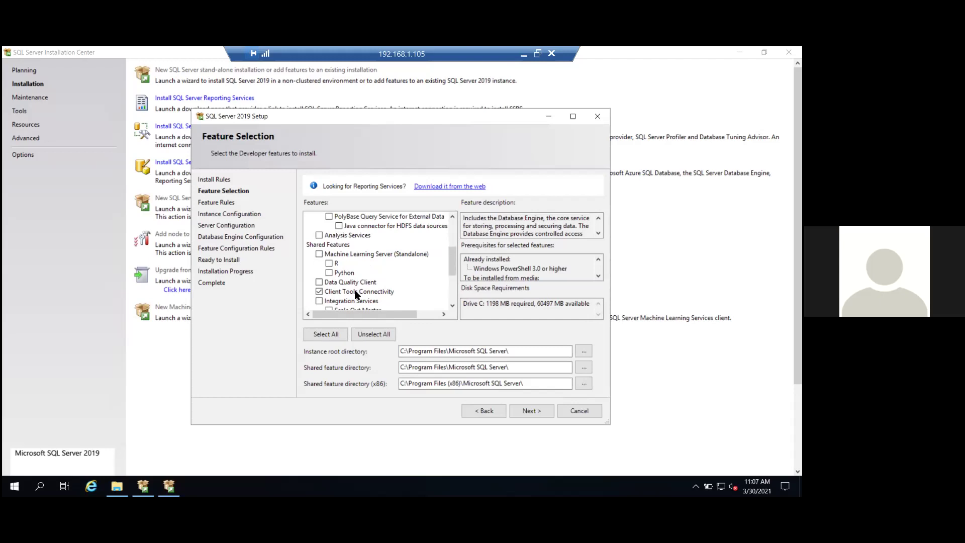
scroll(392, 294, "down", 2)
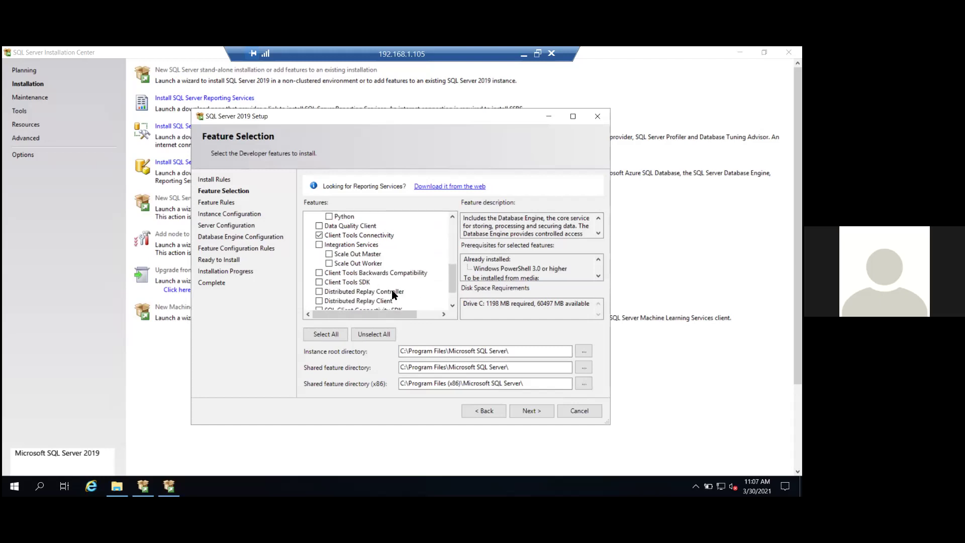
scroll(392, 294, "down", 1)
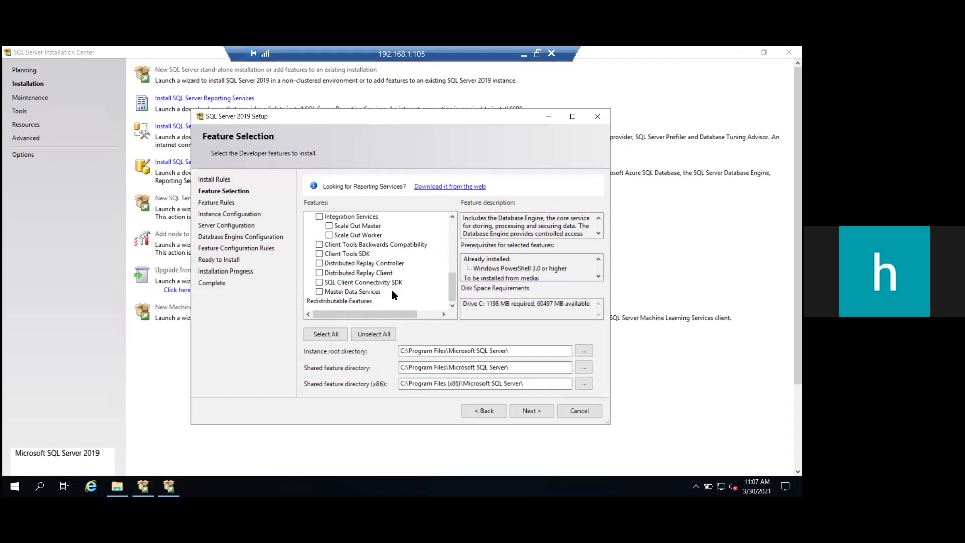
scroll(391, 290, "up", 4)
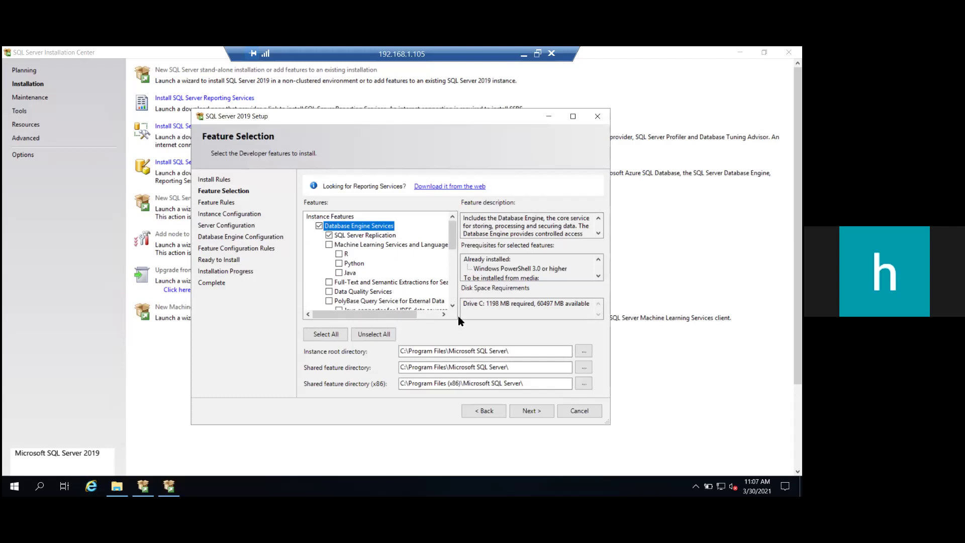
Create a named instance SQL2019 with instance ID SQL2019 and continue to Server Configuration.
left_click(518, 408)
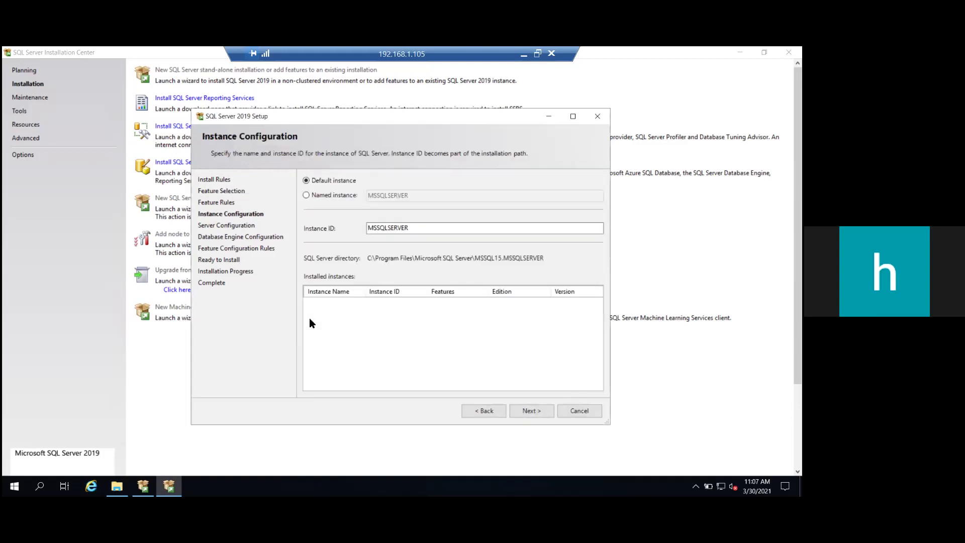
left_click(326, 196)
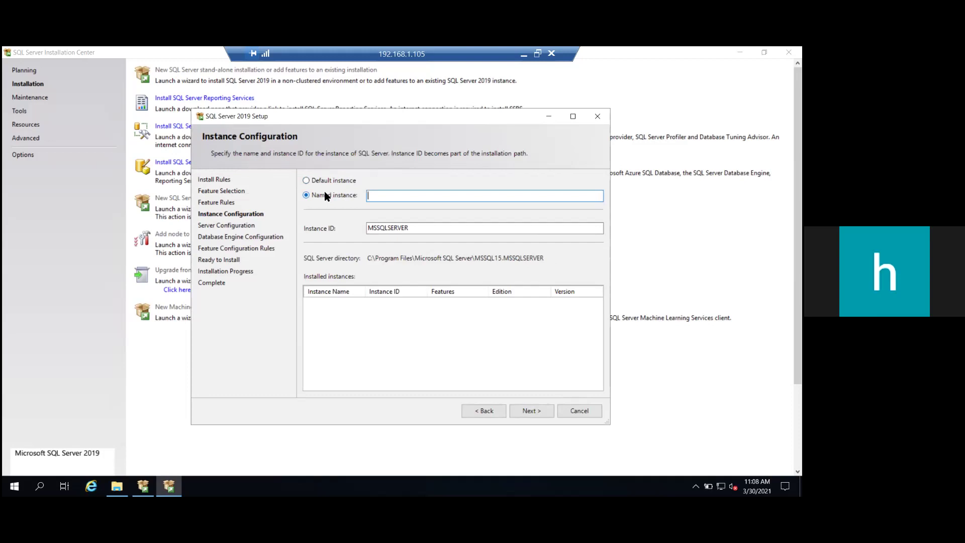
left_click(419, 225)
key("ctrl+a")
type("SQL2019")
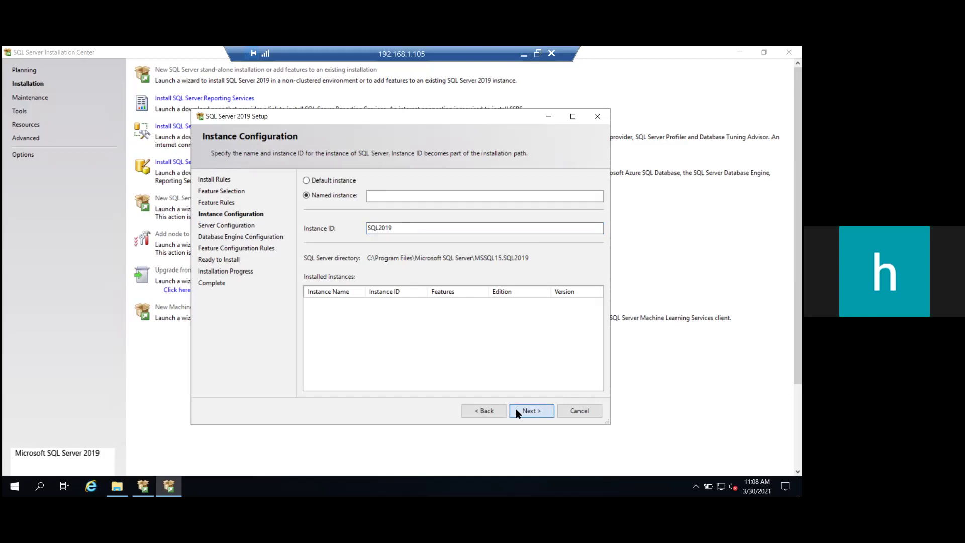
left_click(375, 191)
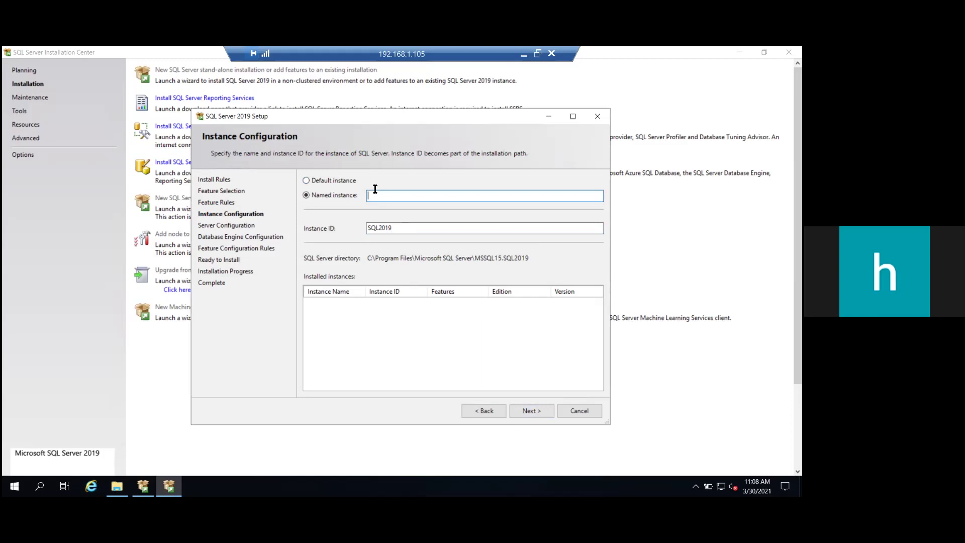
type("SQL2019")
left_click(427, 230)
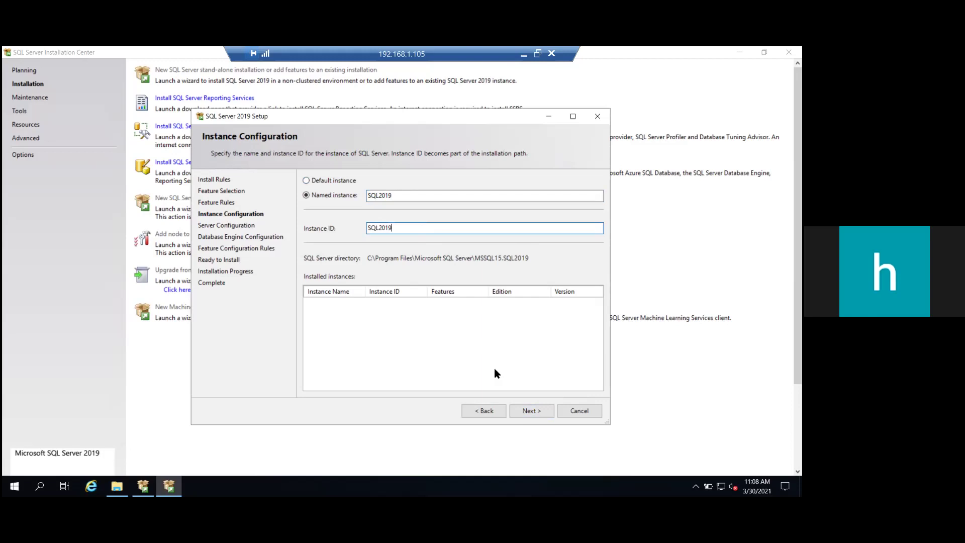
left_click(519, 412)
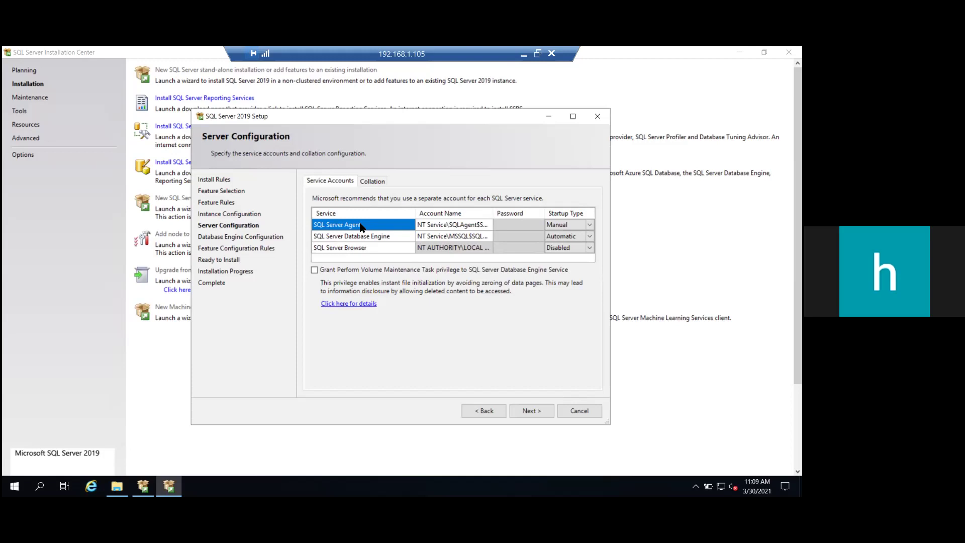
Check the SQL Server Agent account NT Service\SQLAgent$SQL2019, leaving the default accounts and startup types.
left_click(477, 224)
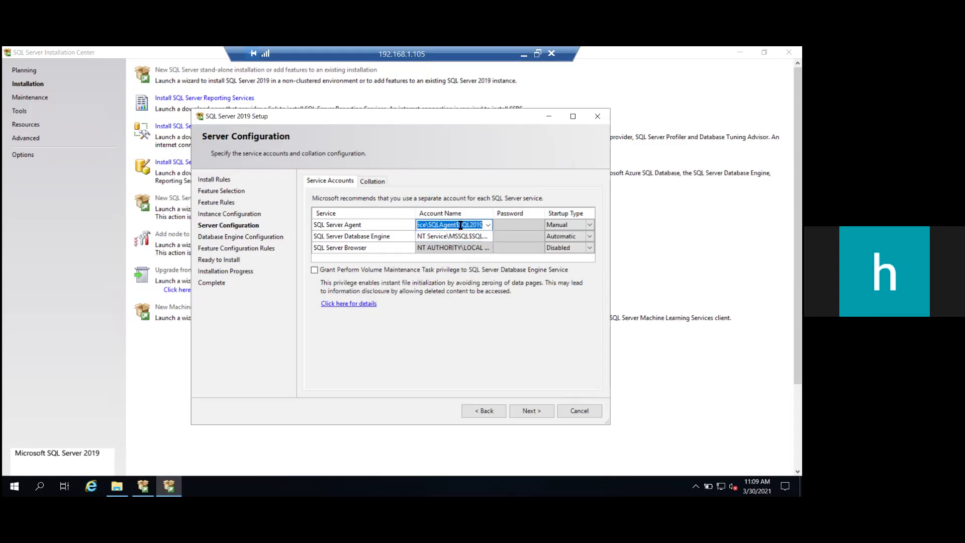
Choose Mixed Mode authentication, enter and confirm the sa password, and add the current user as administrator.
left_click(521, 411)
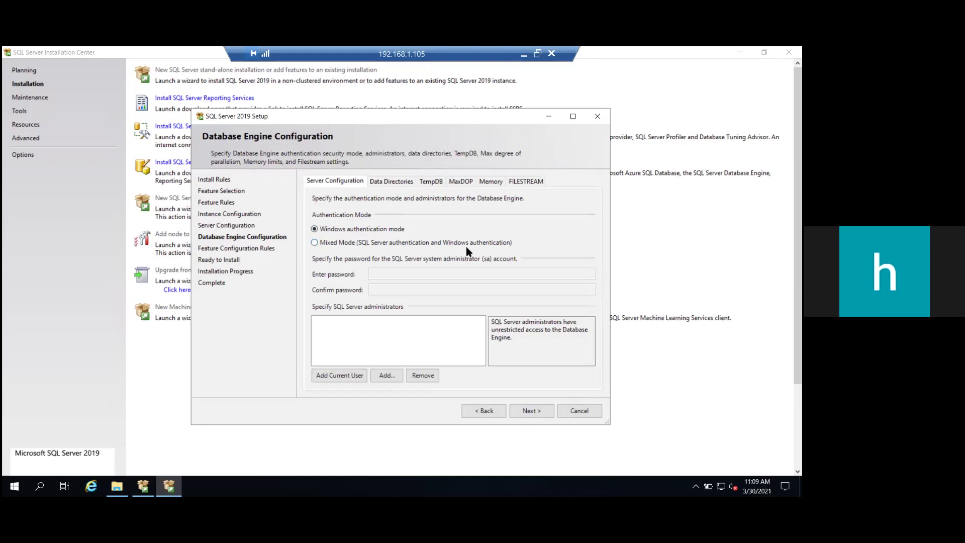
left_click(328, 242)
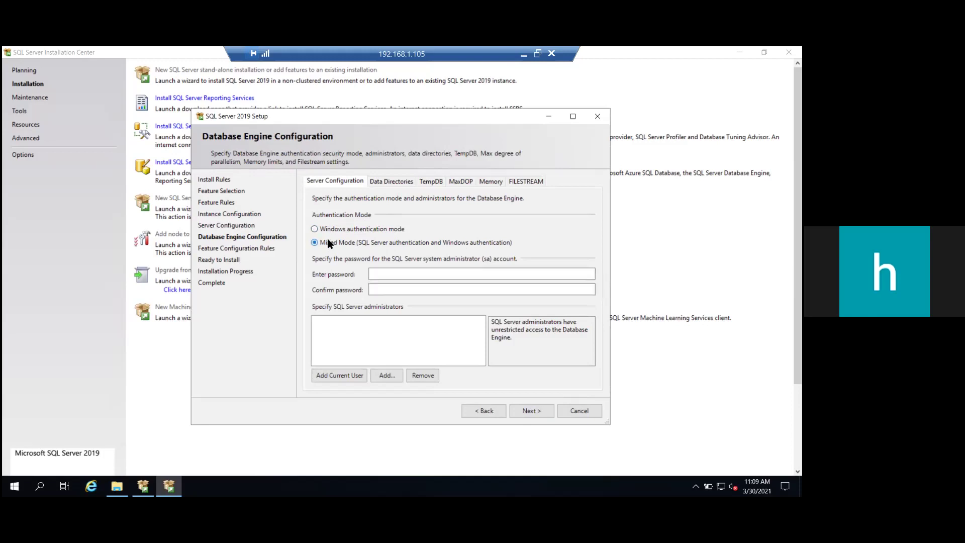
left_click(379, 273)
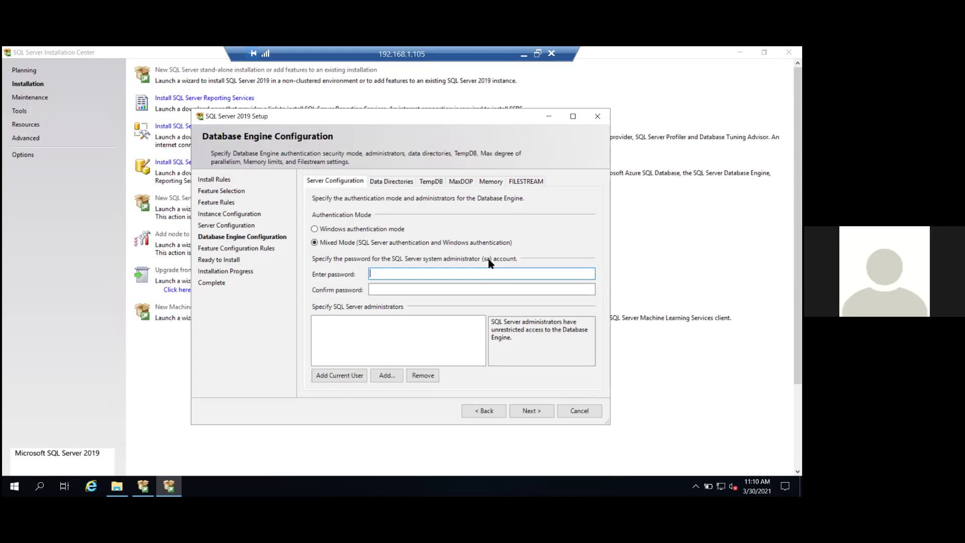
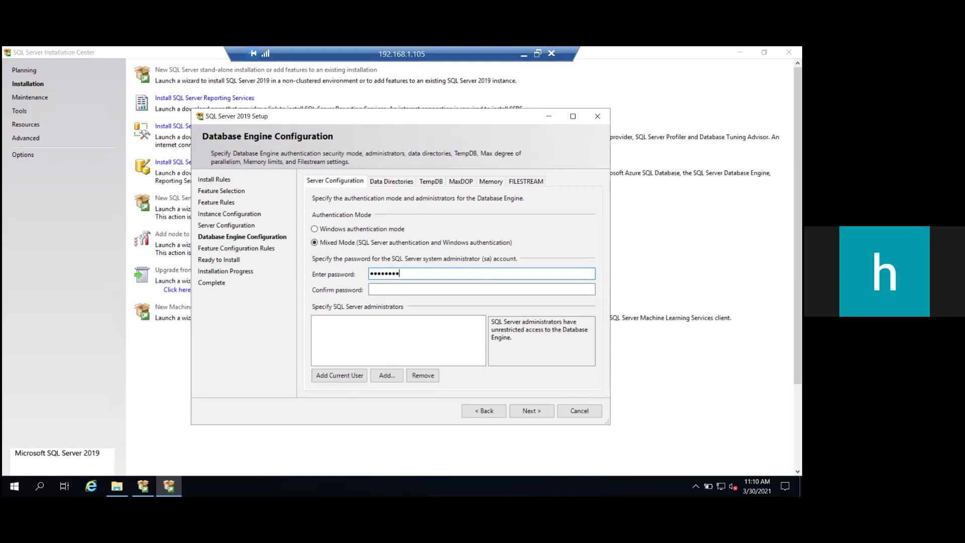
left_click(482, 290)
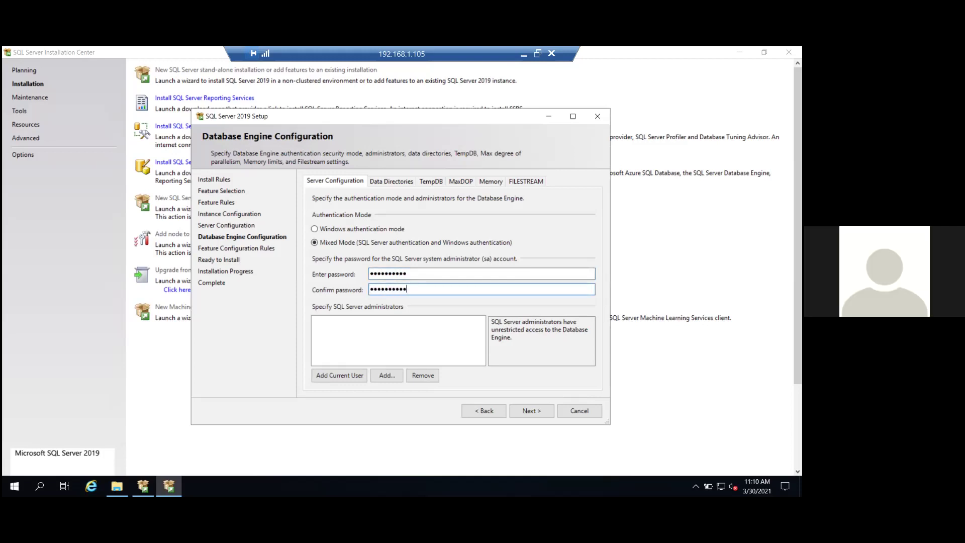
left_click(340, 376)
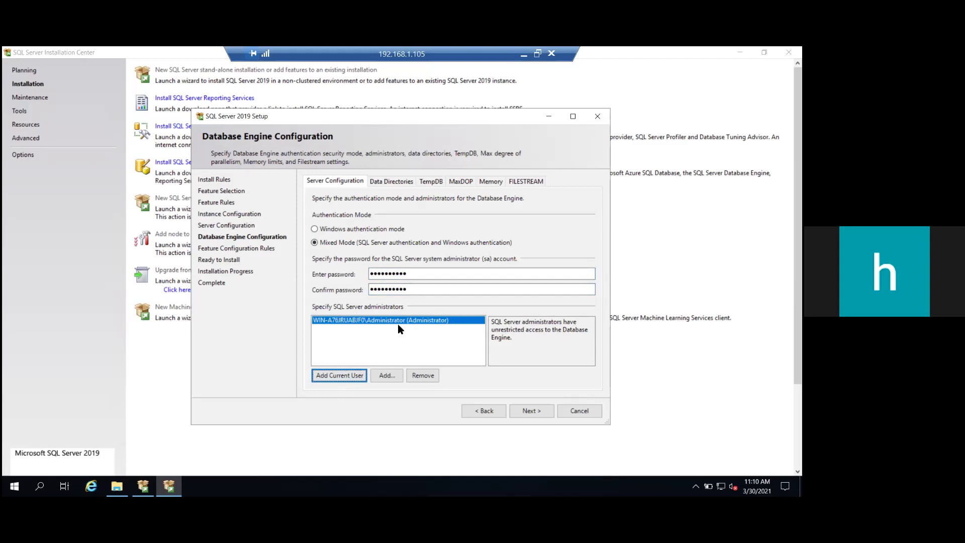
Go past engine configuration to Ready to Install and start the installation.
left_click(528, 413)
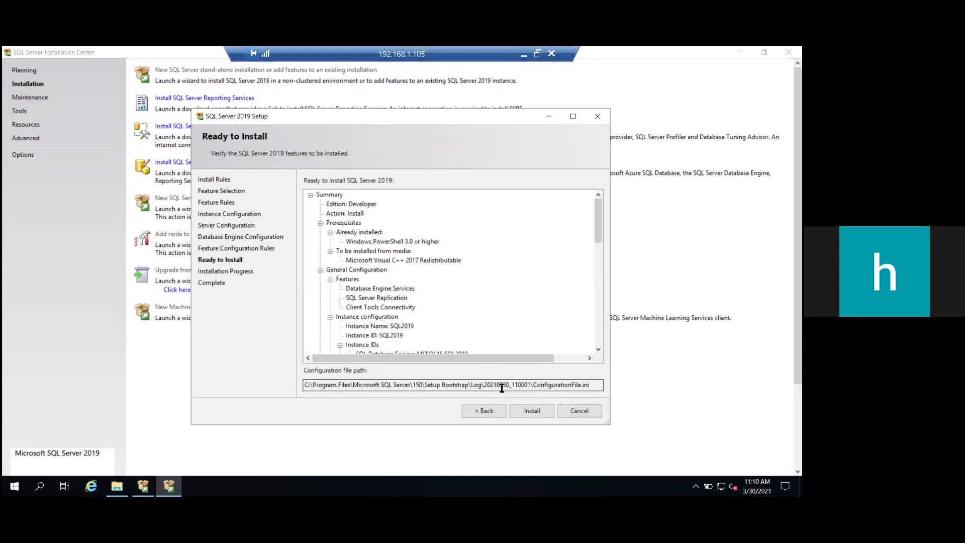
left_click(520, 411)
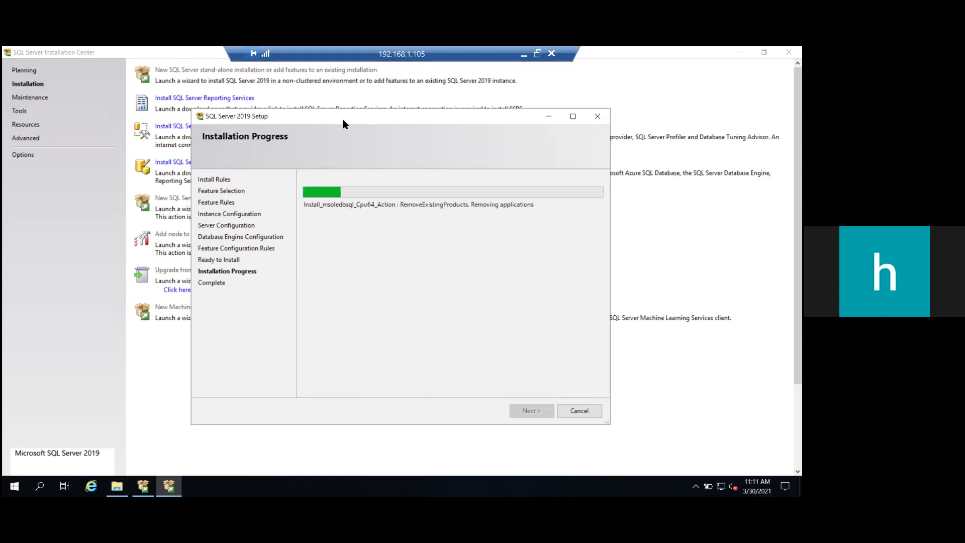
left_click_drag(342, 118, 509, 117)
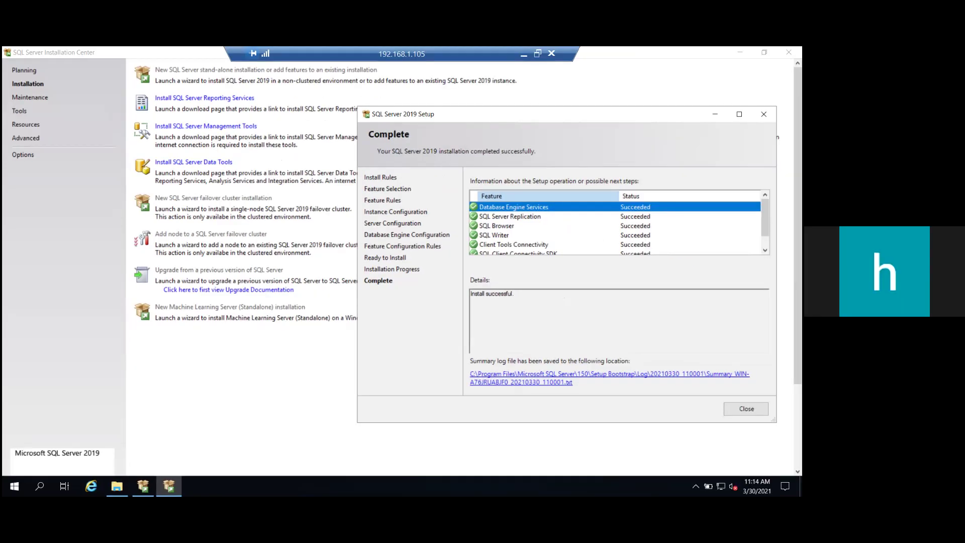
Review the feature results and close the Setup Complete dialog.
scroll(615, 225, "down", 1)
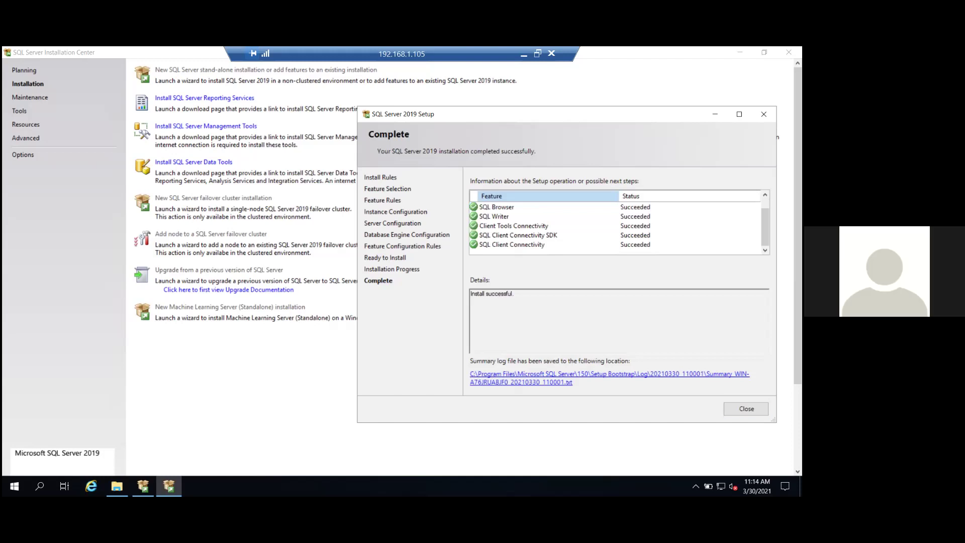
key("Return")
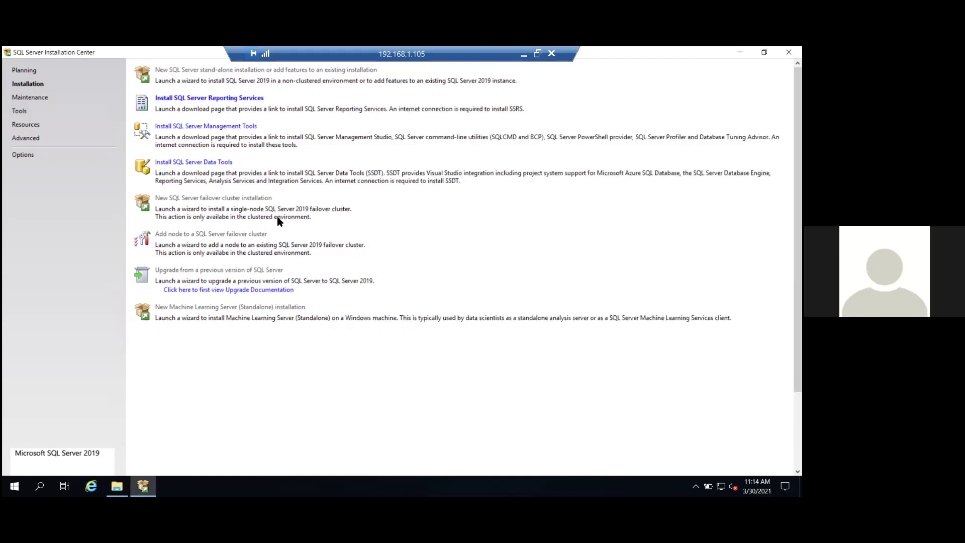
Open the SSMS download page and trust docs.microsoft.com, wcpstatic.microsoft.com and about:blob.
left_click(184, 126)
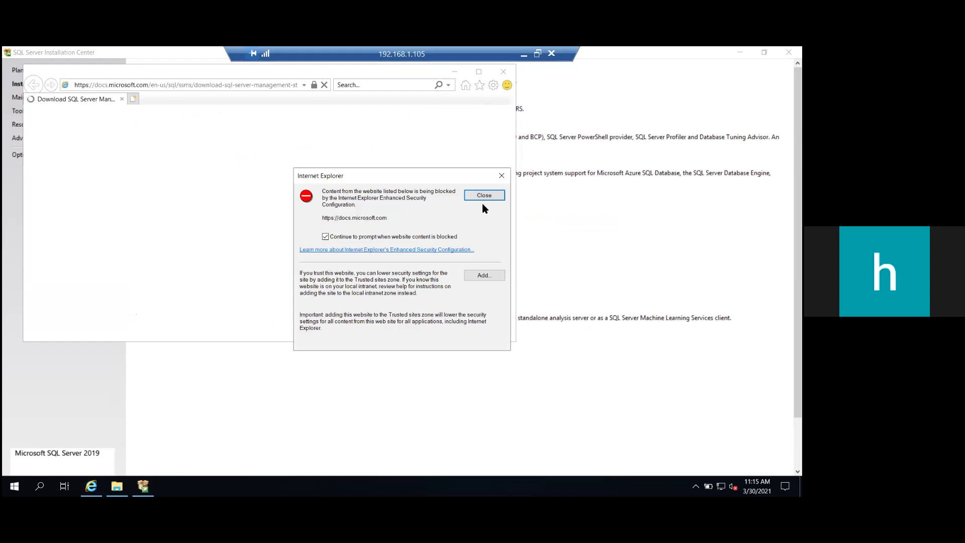
left_click(475, 275)
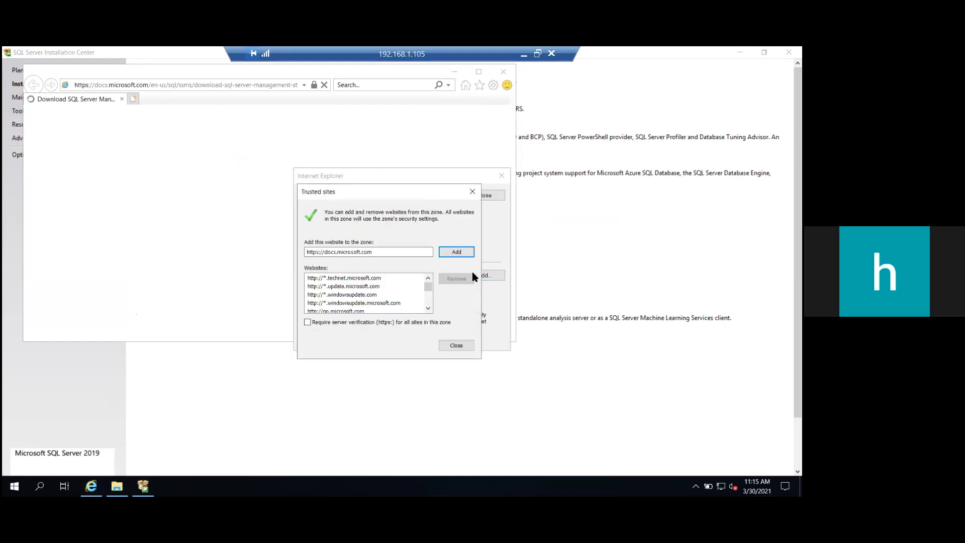
left_click(453, 252)
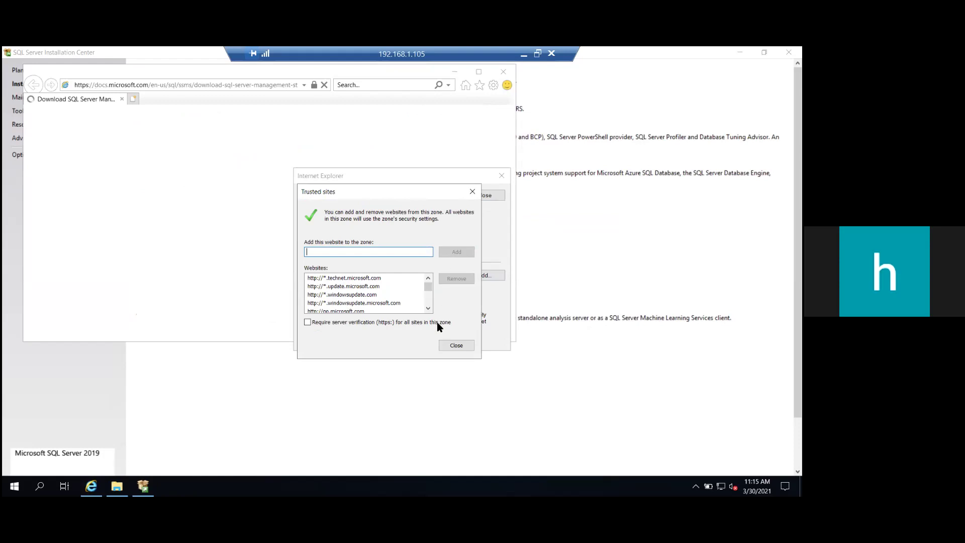
left_click(442, 341)
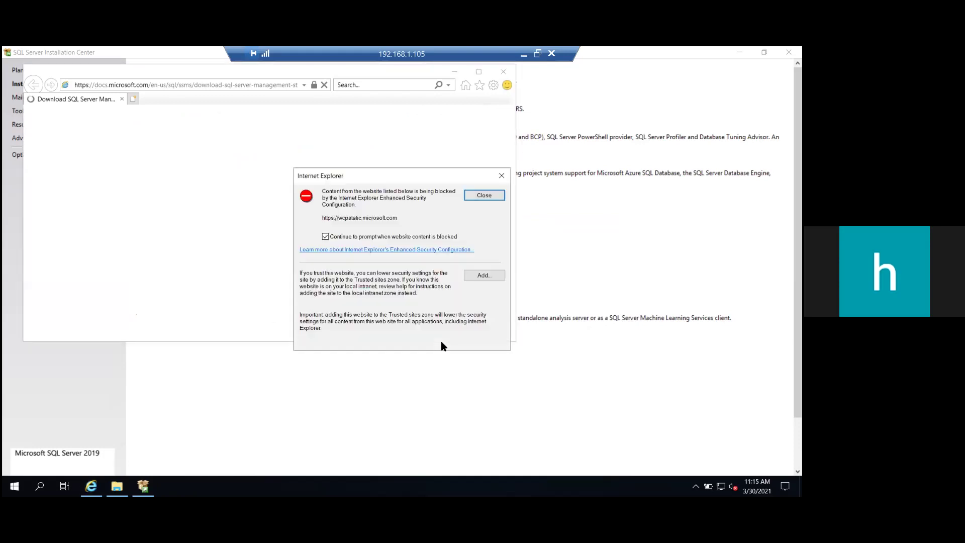
left_click(483, 272)
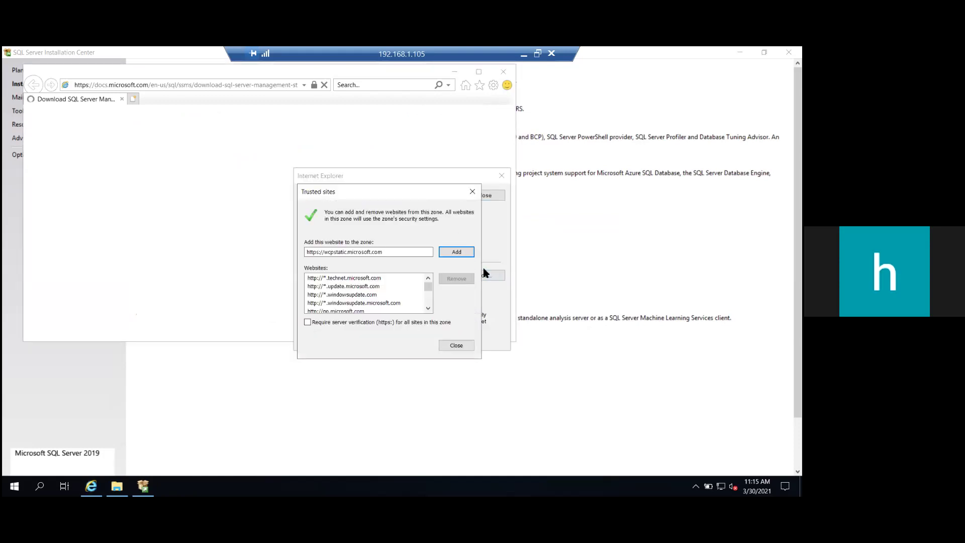
left_click(452, 251)
left_click(442, 343)
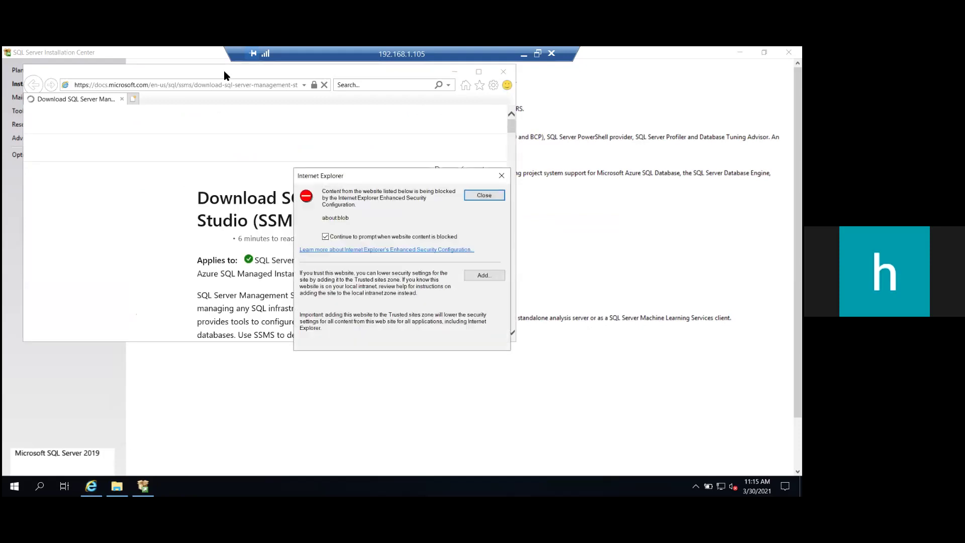
left_click(470, 275)
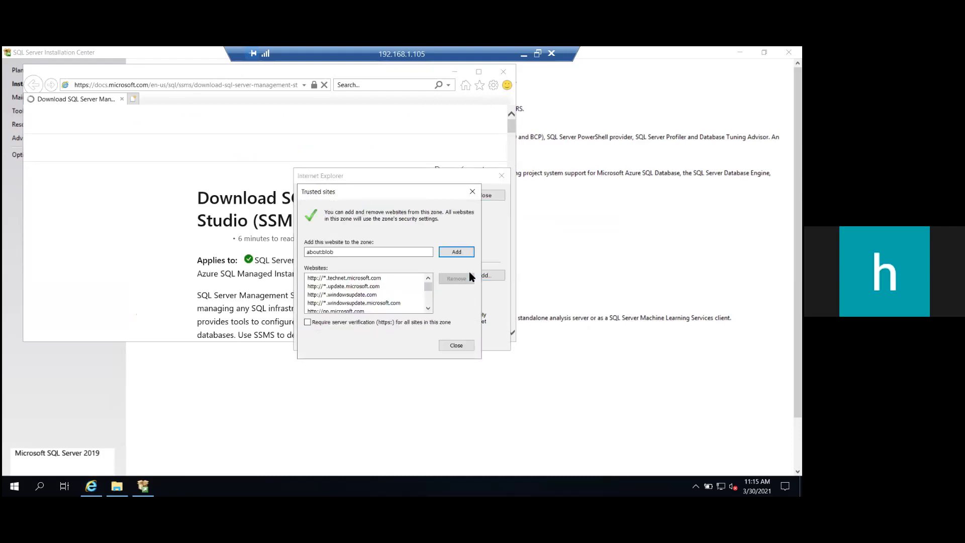
left_click(451, 248)
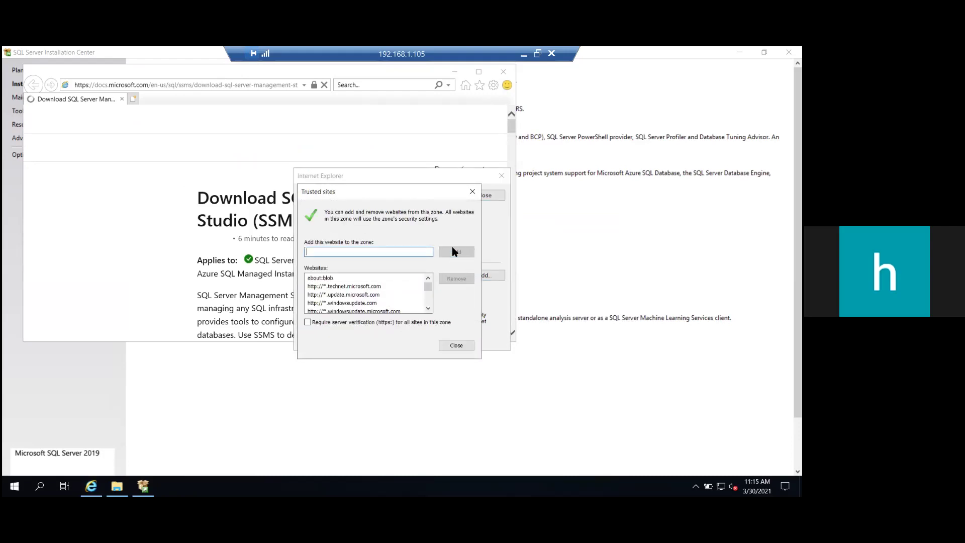
left_click(441, 345)
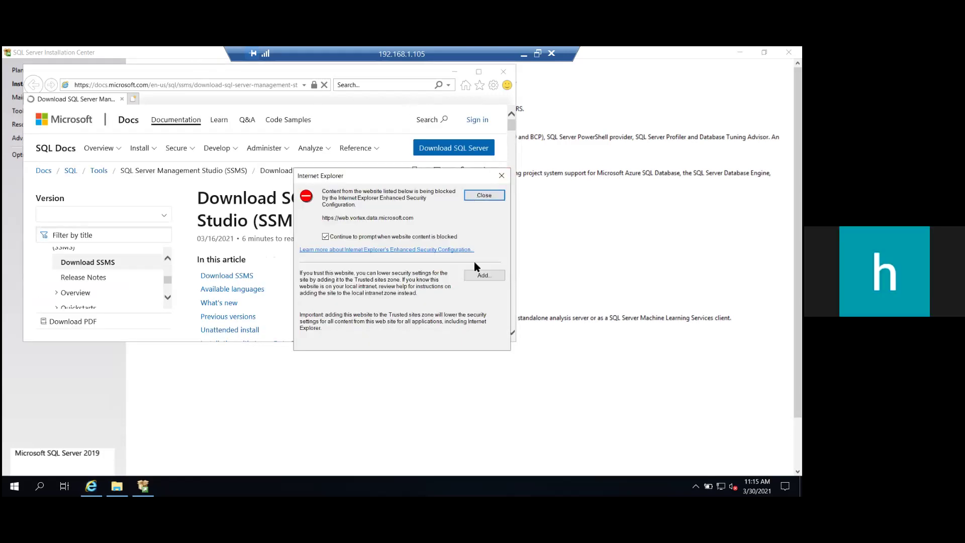
left_click(480, 275)
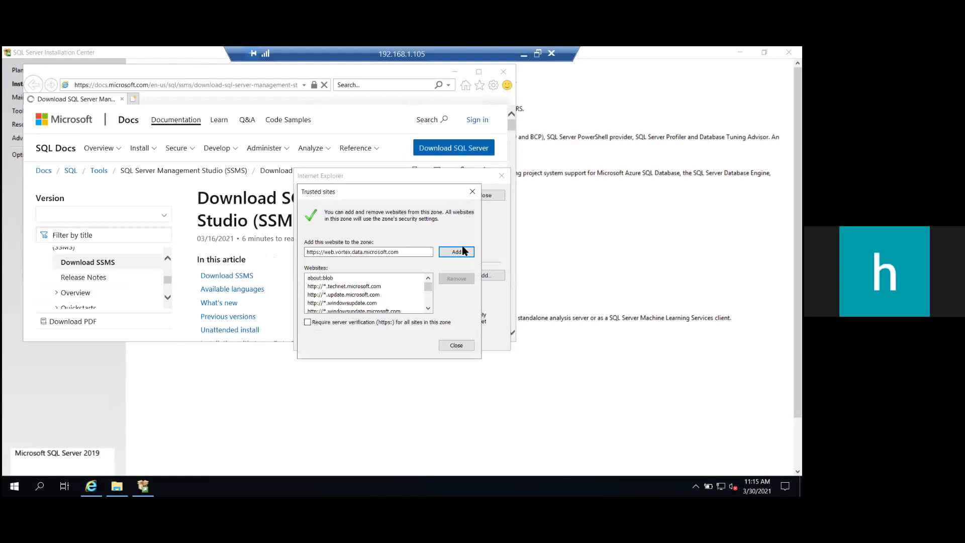
left_click(444, 343)
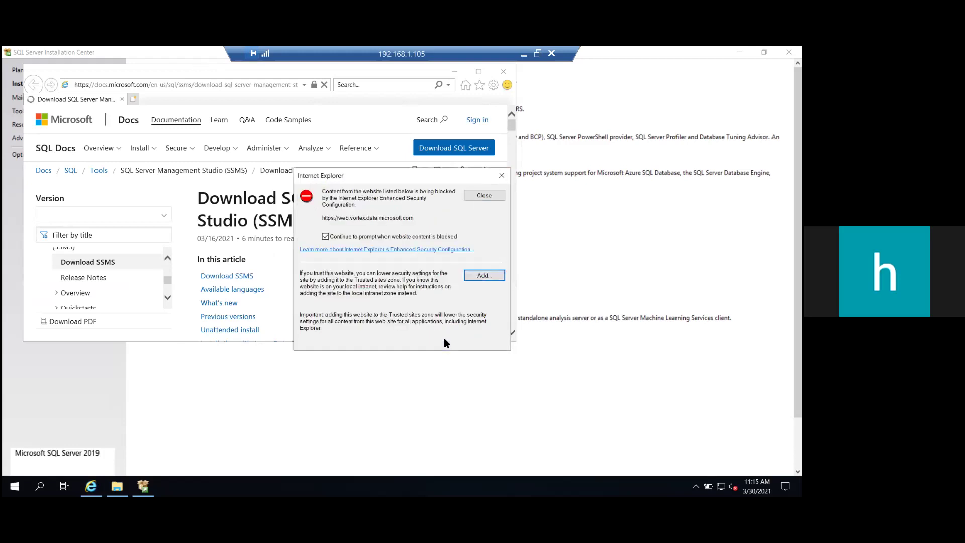
left_click(482, 275)
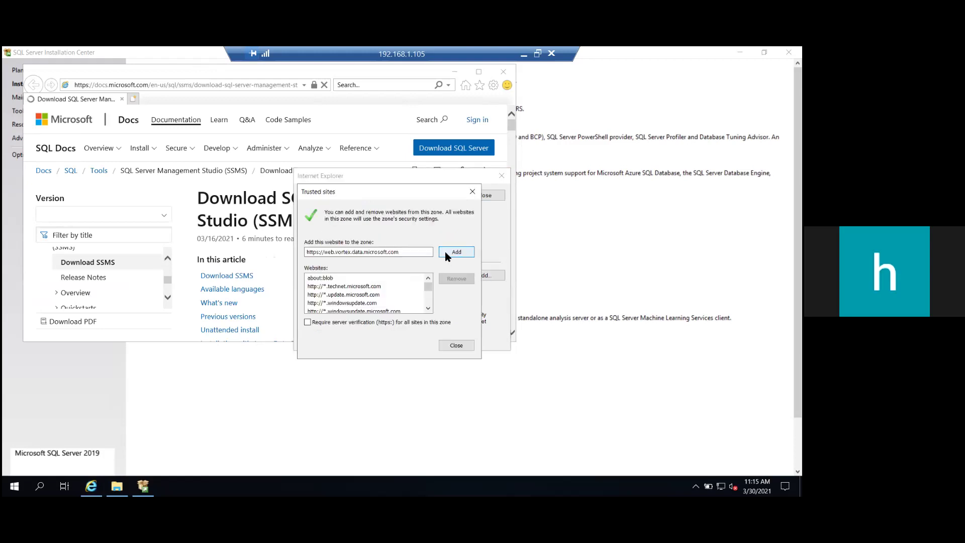
left_click(445, 251)
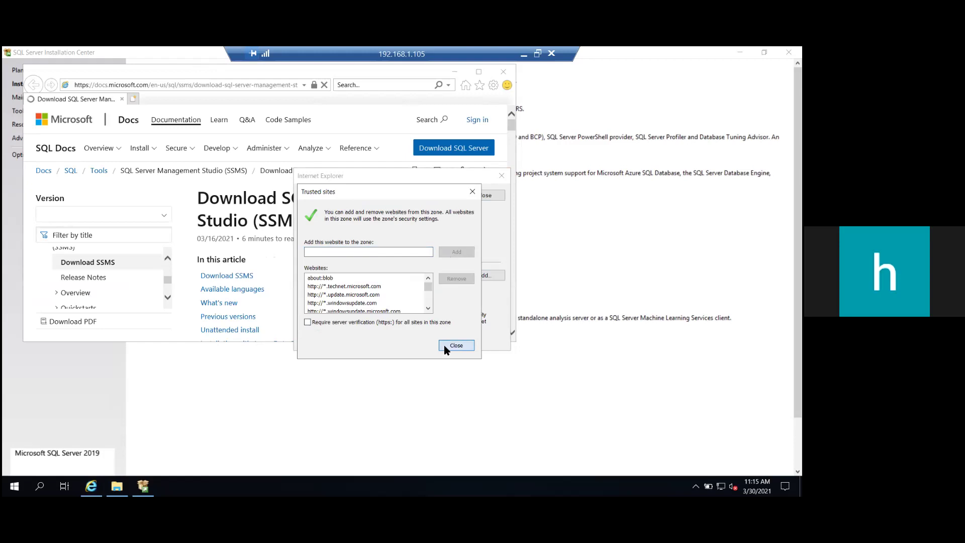
left_click(444, 346)
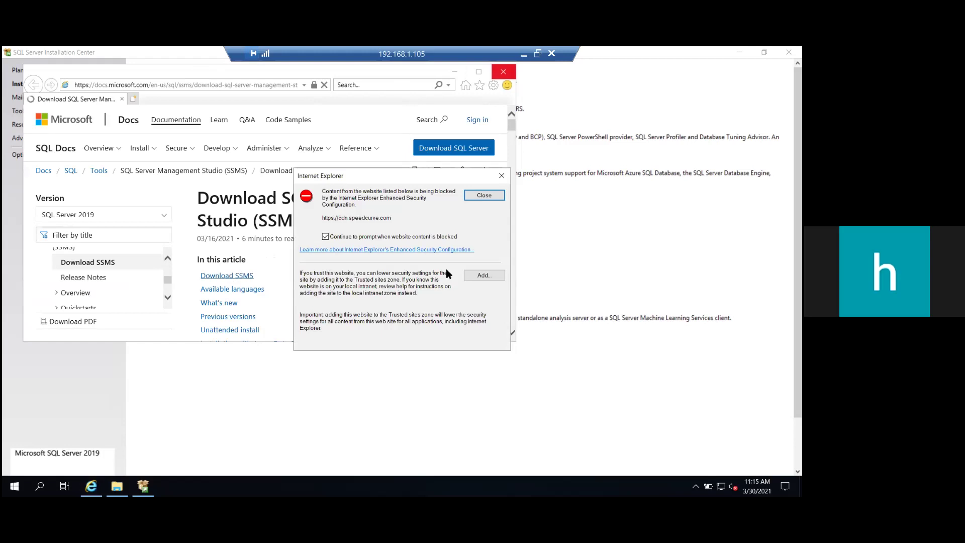
left_click(481, 277)
left_click(453, 251)
left_click(447, 345)
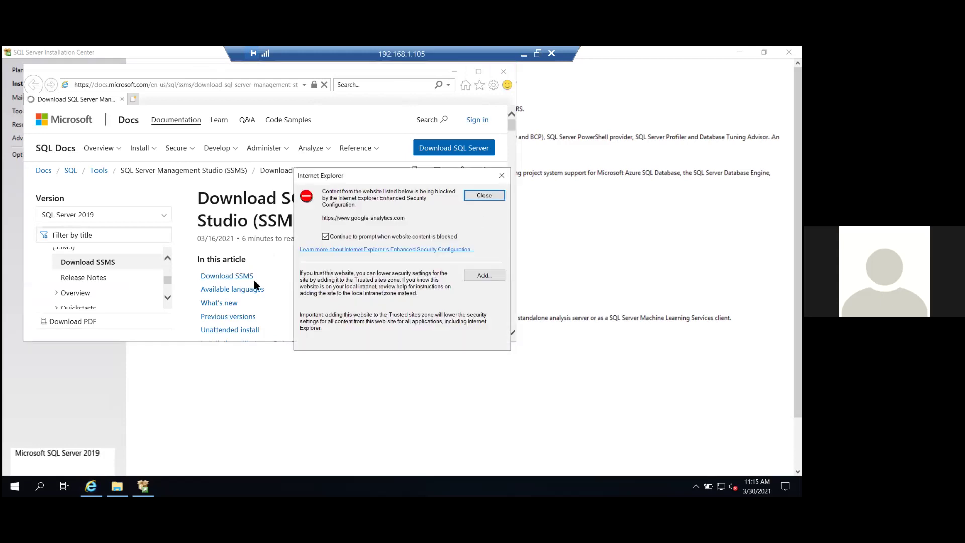
left_click(475, 274)
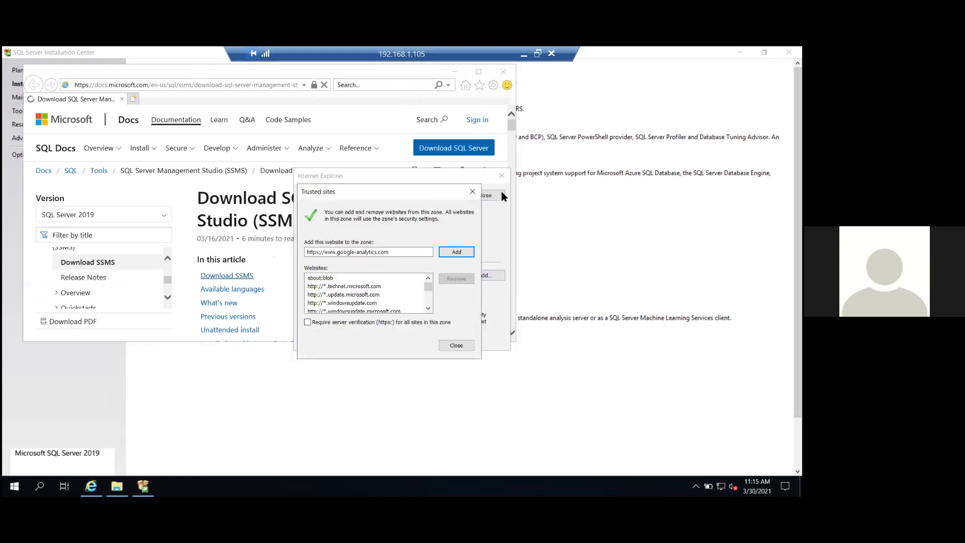
left_click(457, 251)
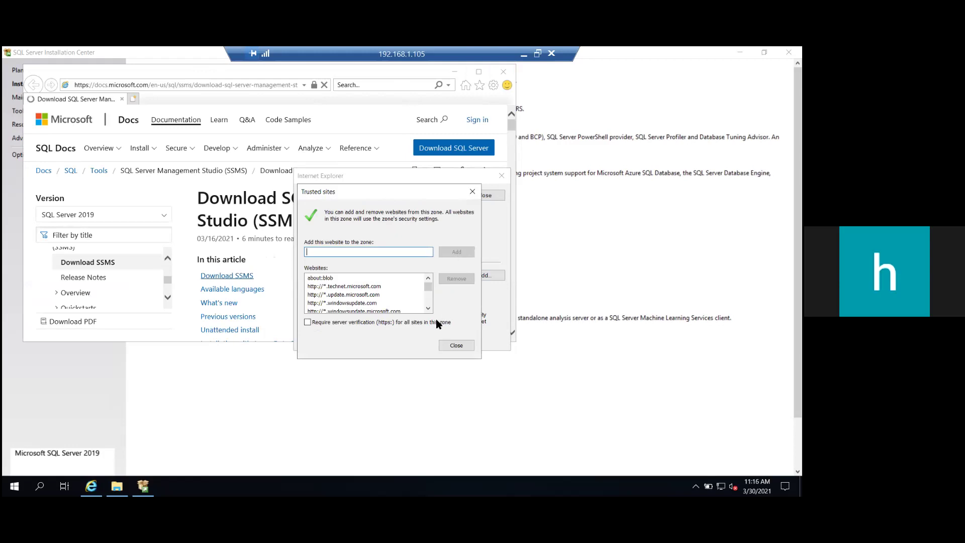
left_click(445, 344)
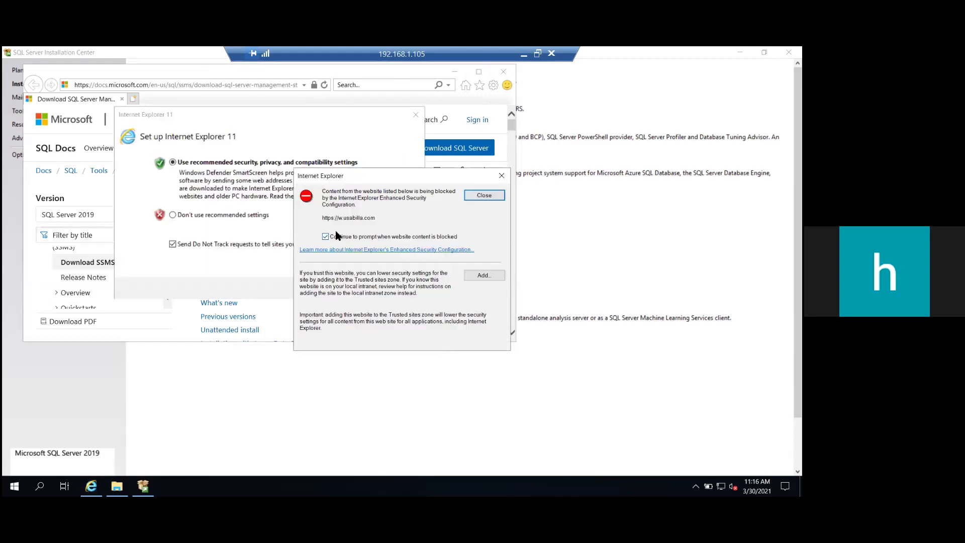
Dismiss the usabilla warning, trust lux.speedcurve.com, and accept the recommended Internet Explorer 11 settings.
left_click(487, 196)
left_click(475, 271)
left_click(451, 253)
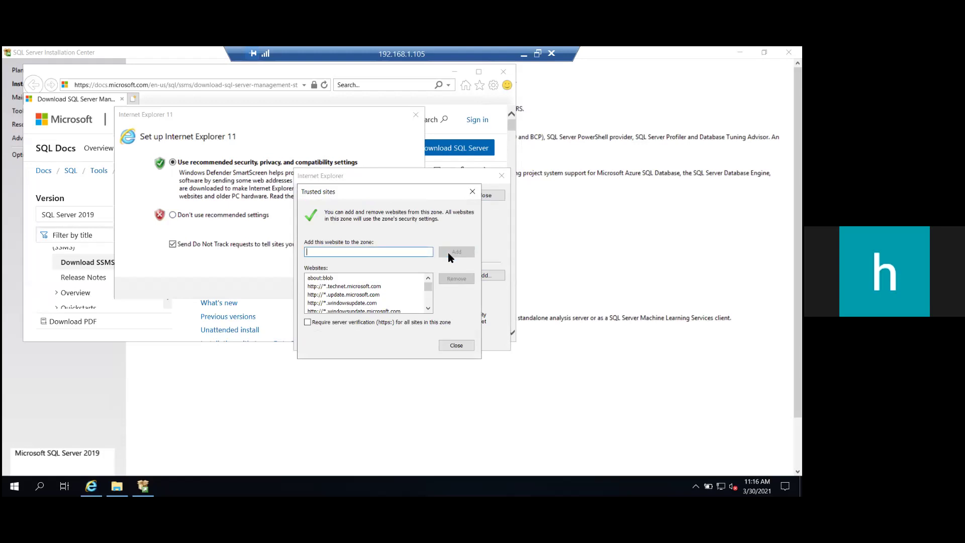
left_click(456, 345)
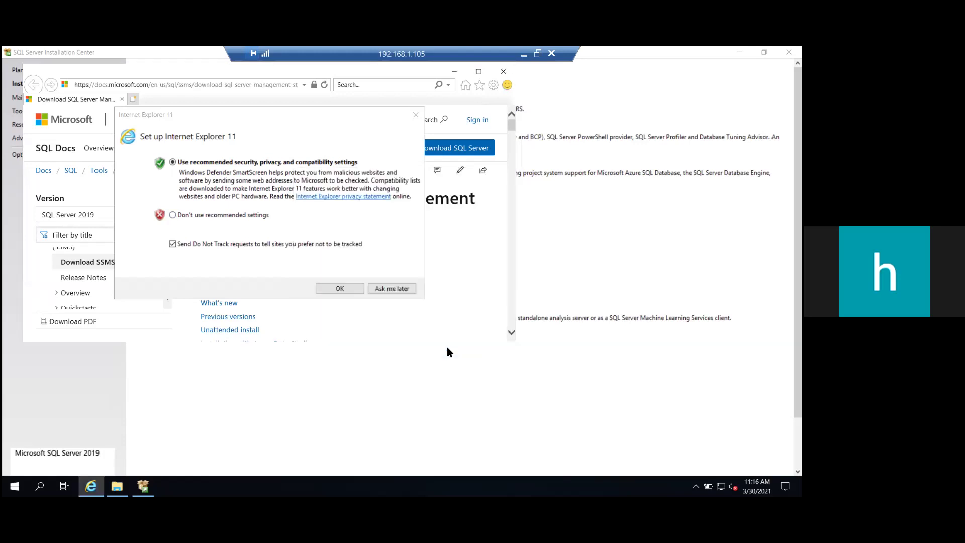
left_click(340, 287)
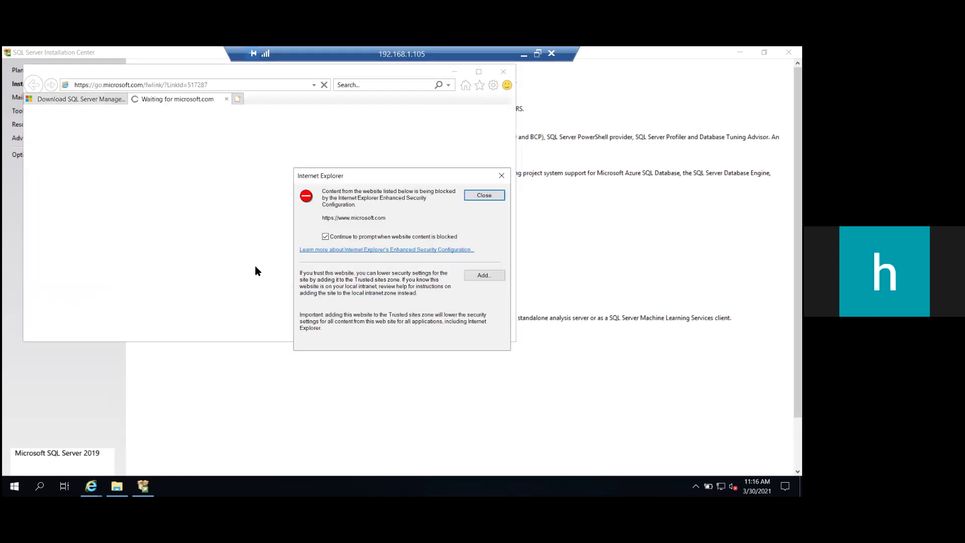
left_click(482, 276)
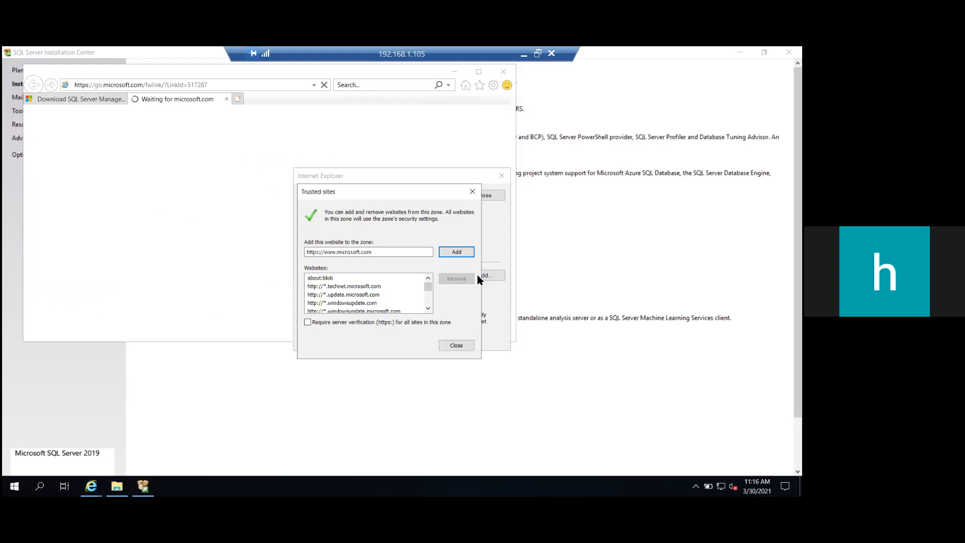
left_click(447, 252)
left_click(447, 342)
left_click(479, 274)
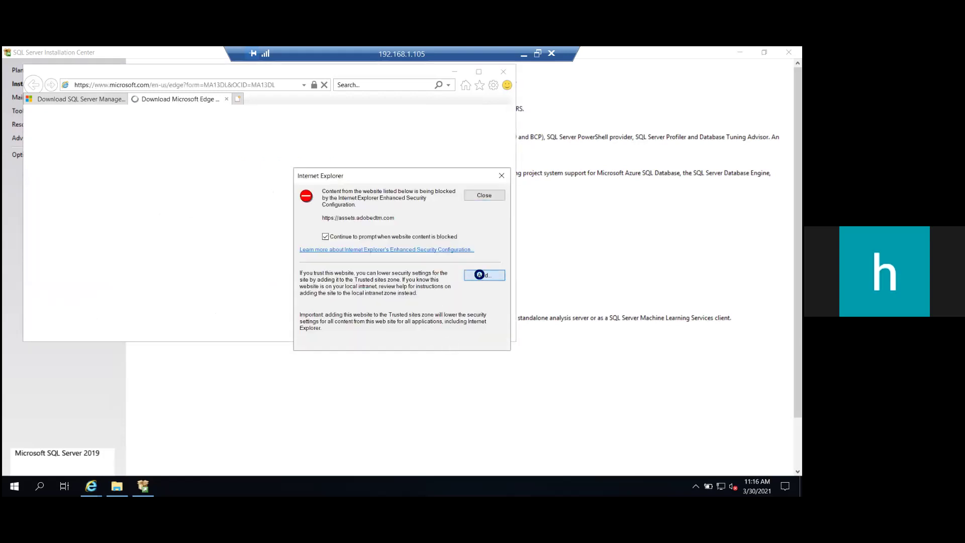
left_click(450, 252)
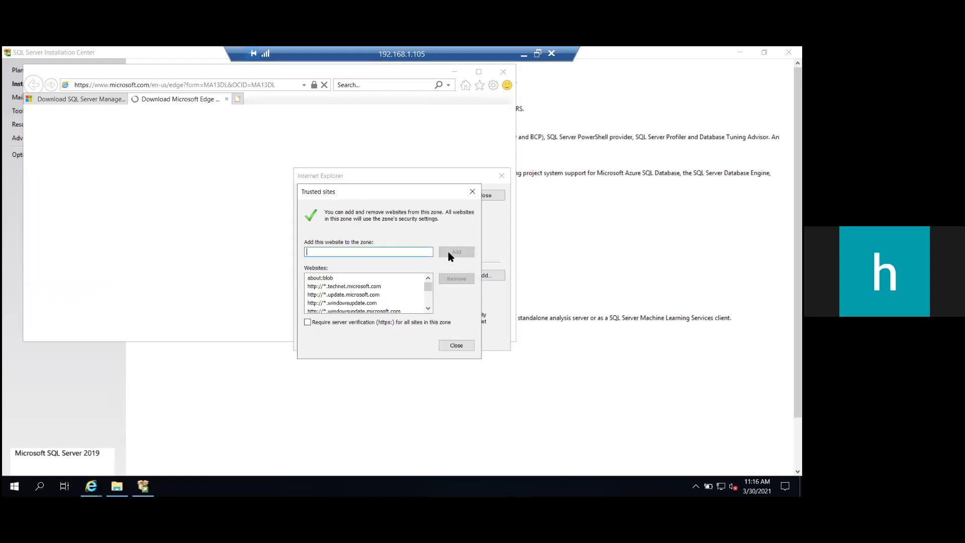
left_click(444, 346)
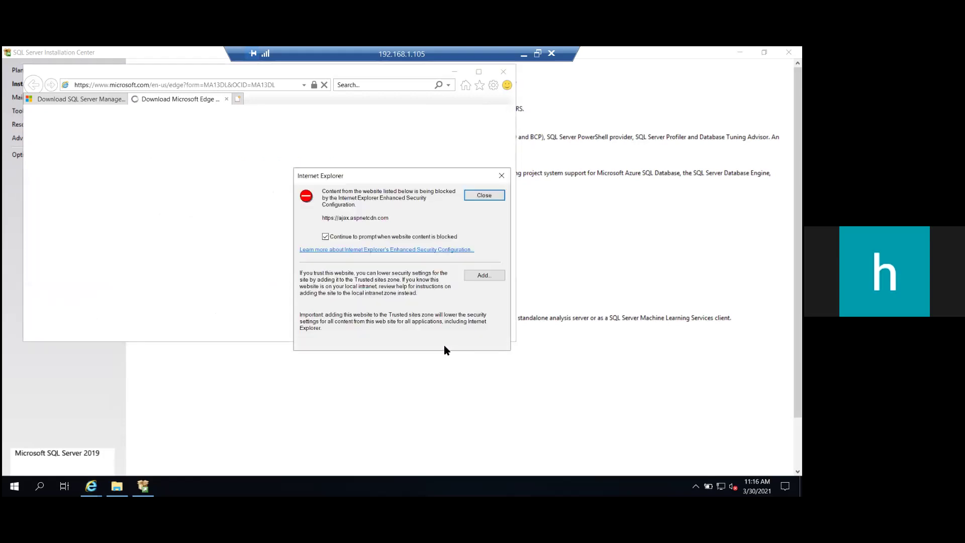
left_click(472, 275)
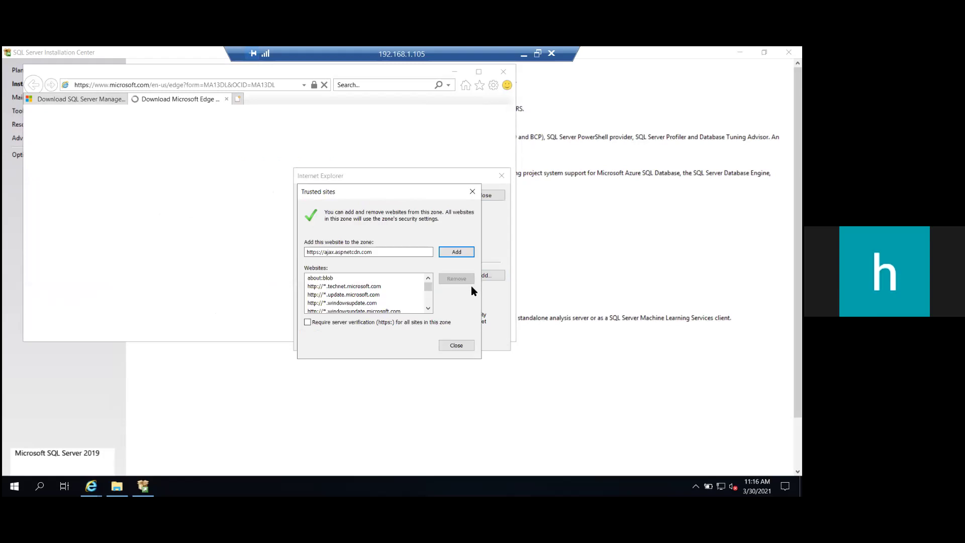
left_click(450, 251)
left_click(453, 346)
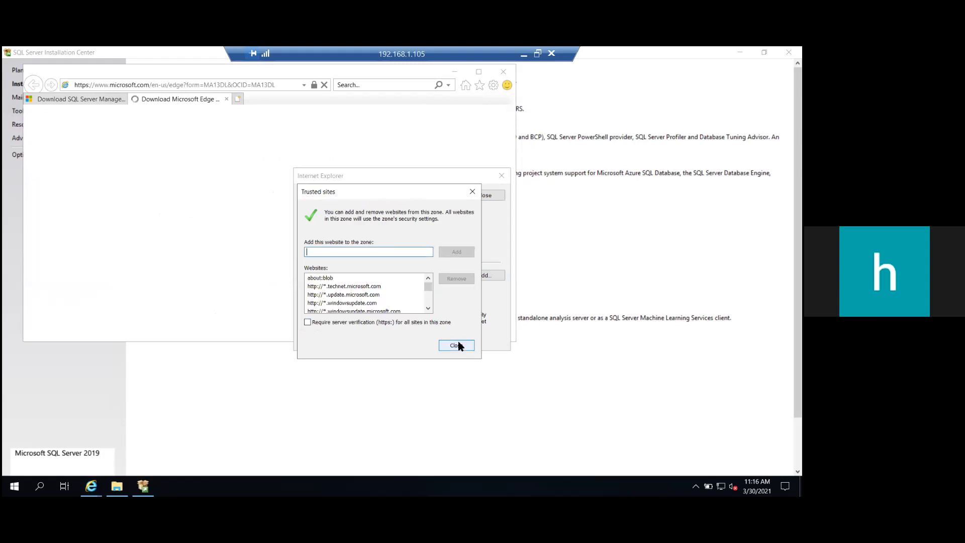
left_click(487, 278)
left_click(457, 252)
left_click(445, 344)
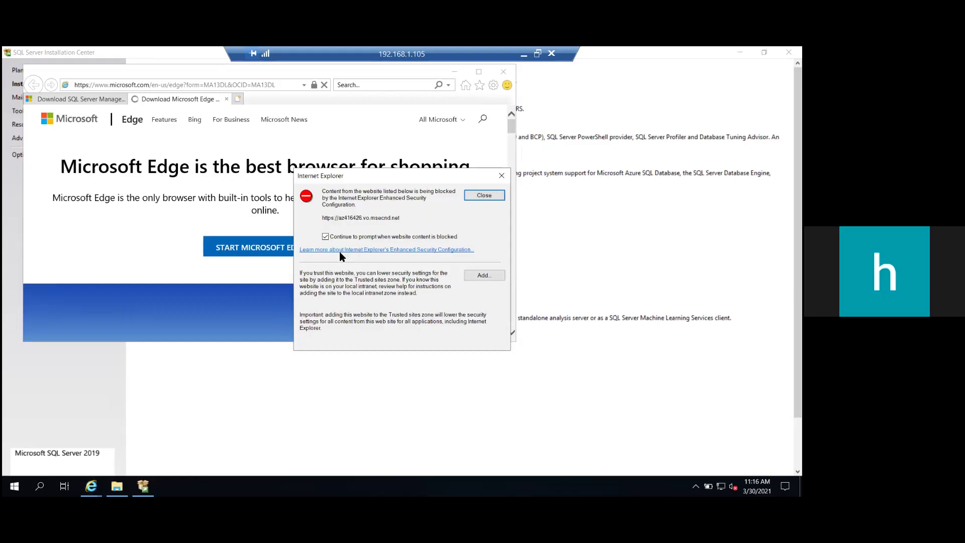
left_click(483, 275)
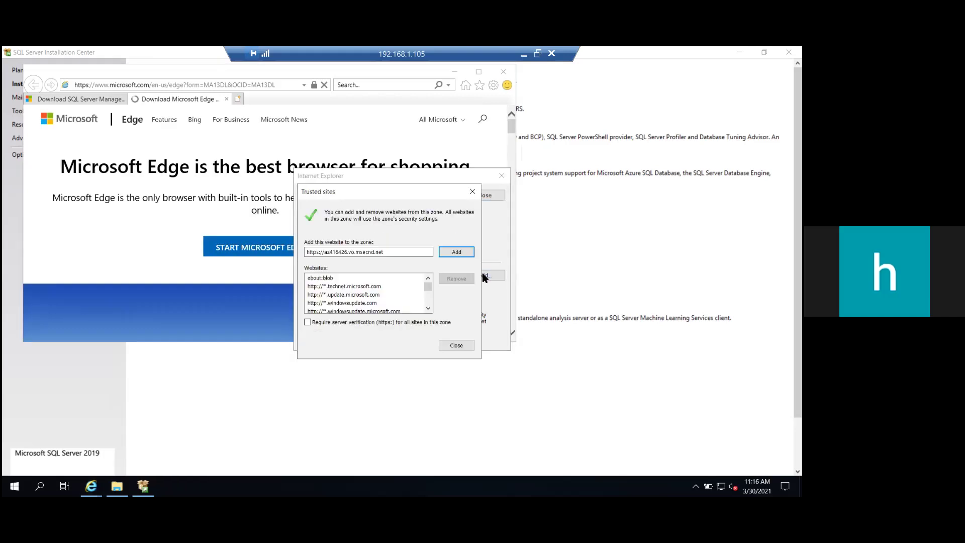
left_click(458, 253)
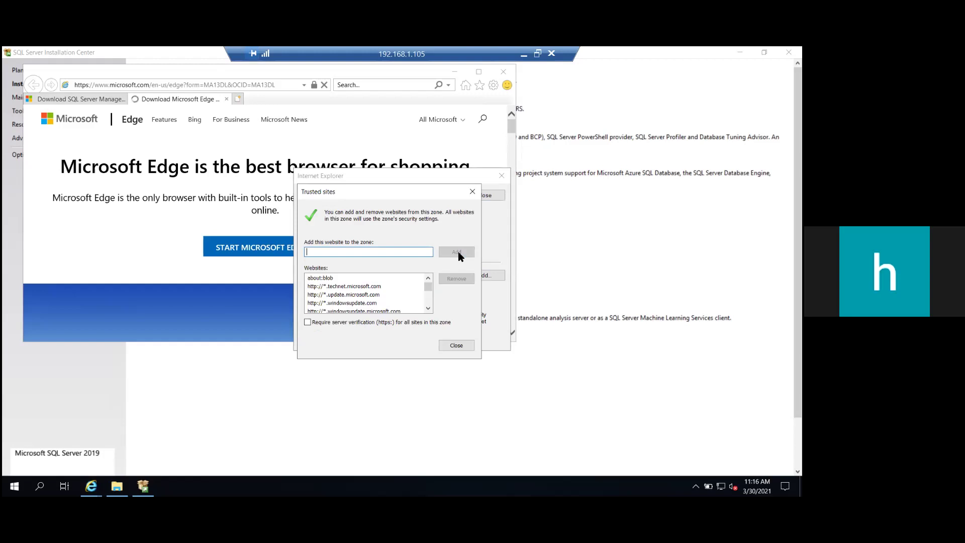
left_click(445, 343)
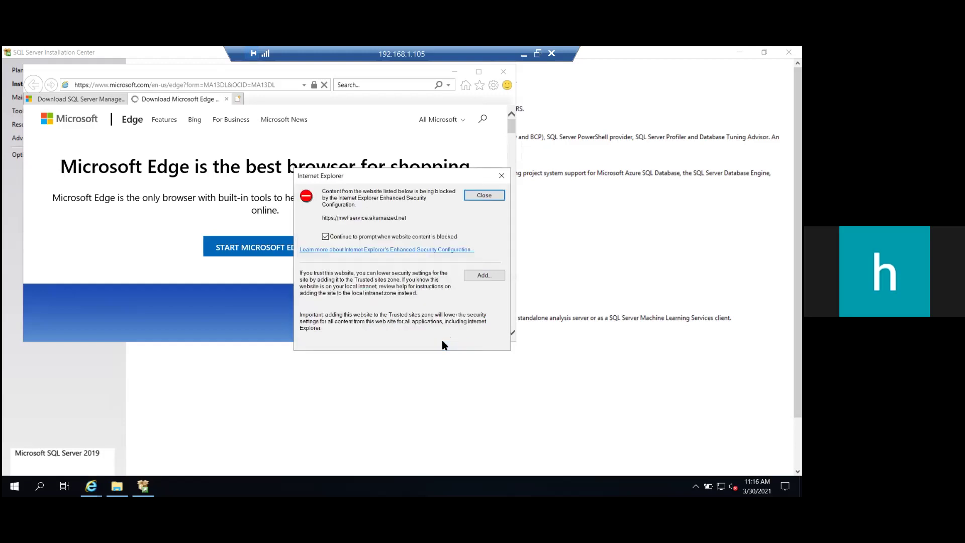
left_click(475, 278)
left_click(456, 252)
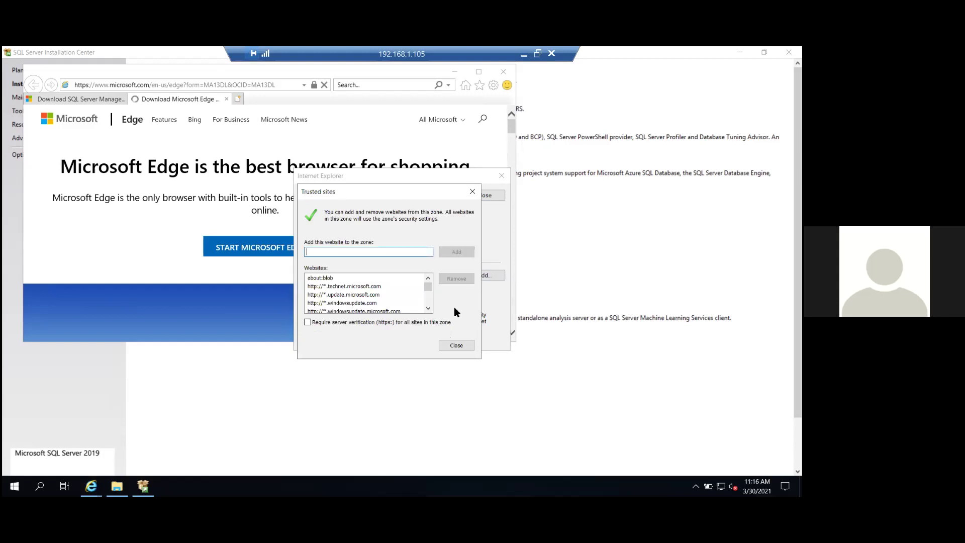
left_click(457, 346)
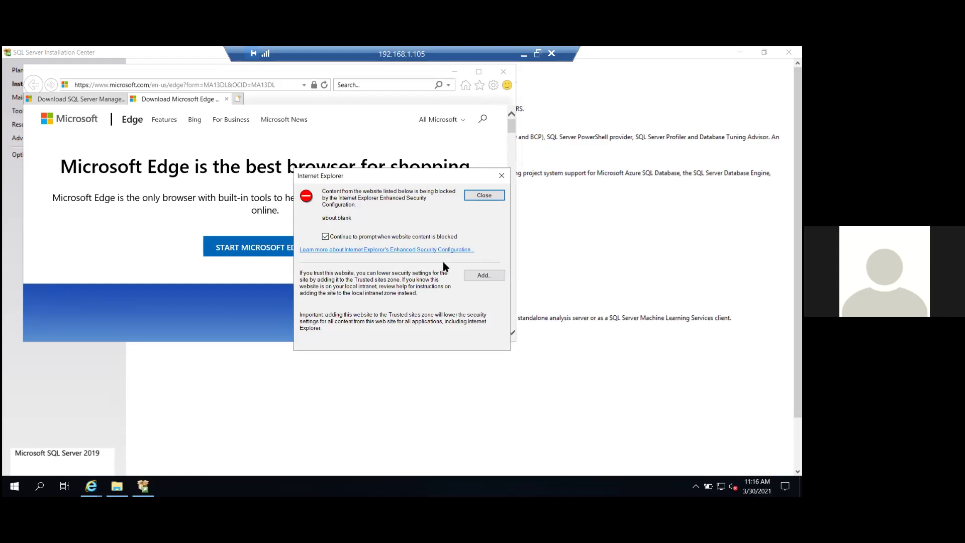
left_click(474, 276)
left_click(462, 250)
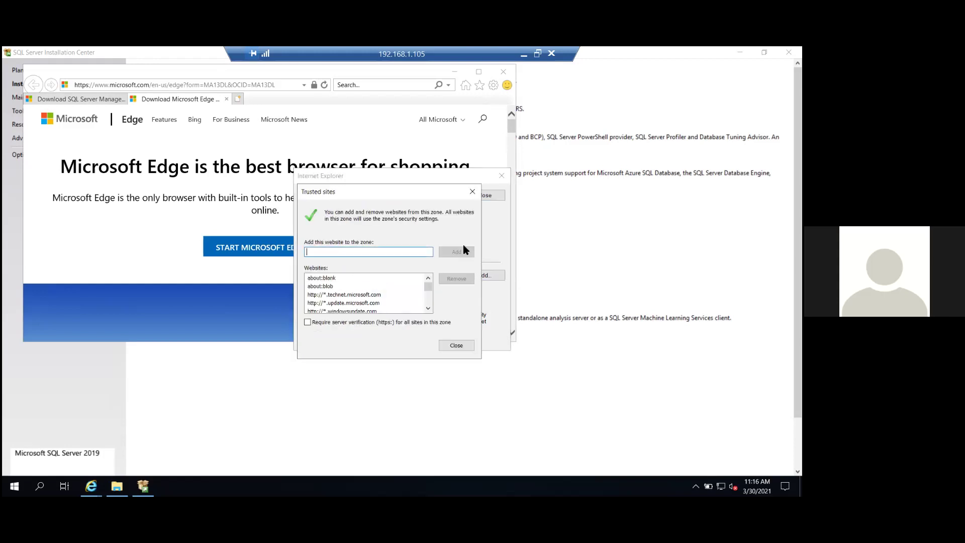
left_click(448, 344)
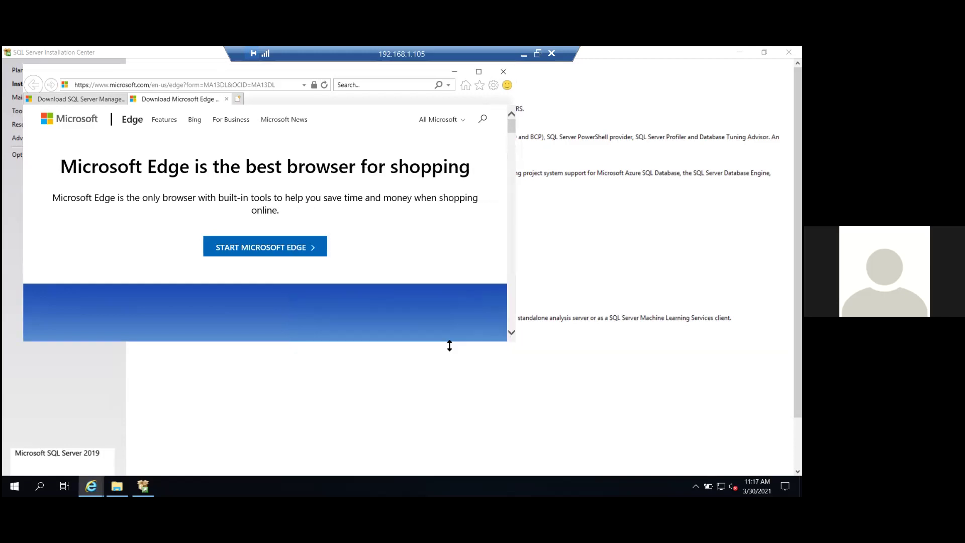
left_click(482, 275)
left_click(462, 249)
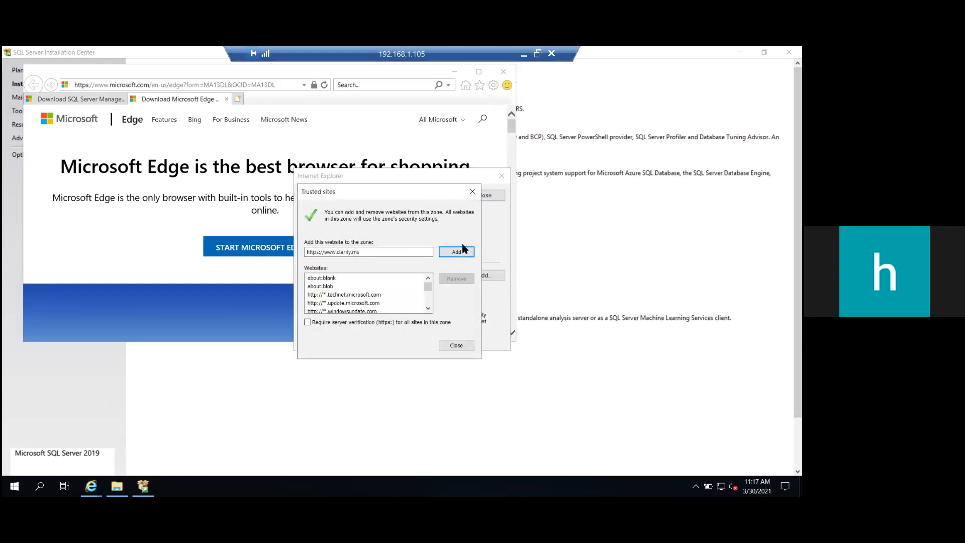
Close the Trusted sites dialog and look over the Microsoft Edge download page.
left_click(446, 345)
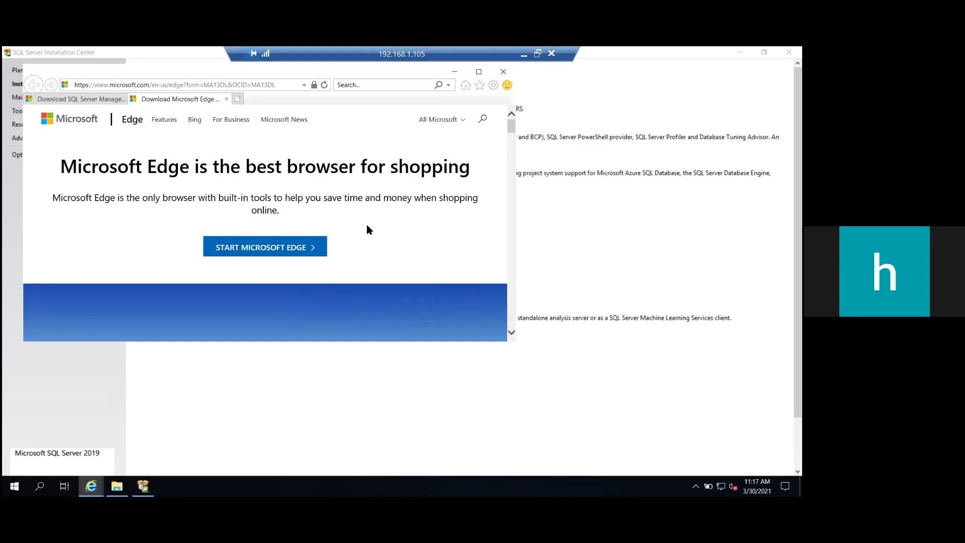
scroll(513, 175, "down", 3)
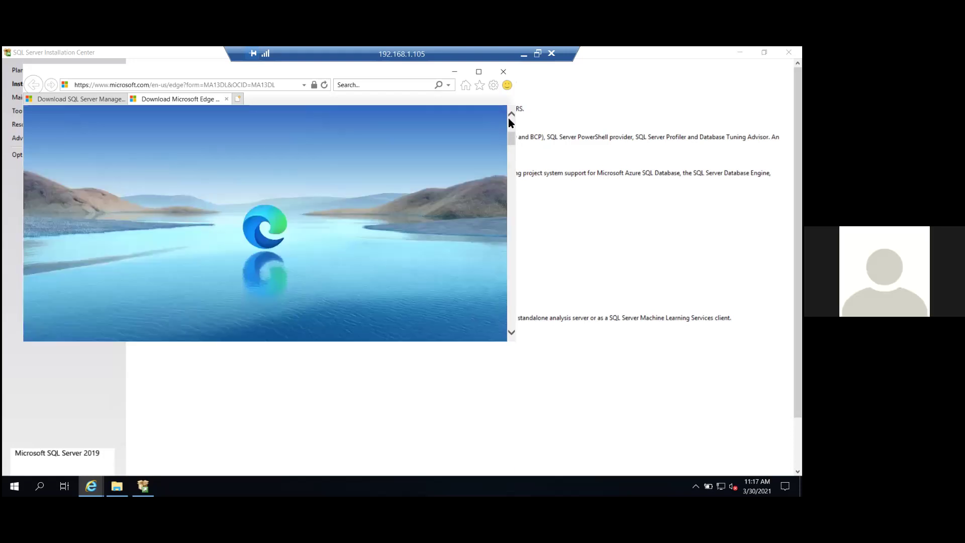
scroll(510, 126, "up", 1)
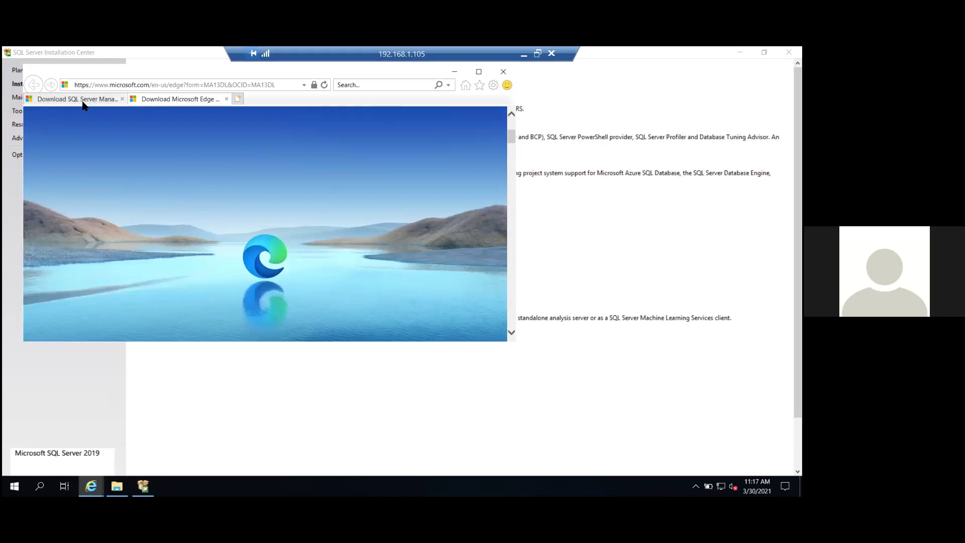
Go to the Download SSMS section on the SSMS page and page down to Available languages.
left_click(83, 100)
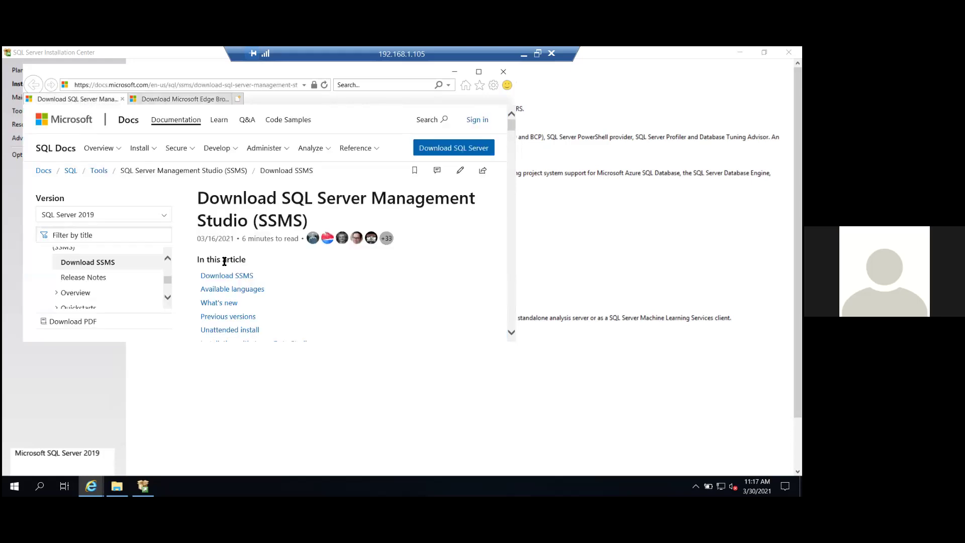
left_click(222, 275)
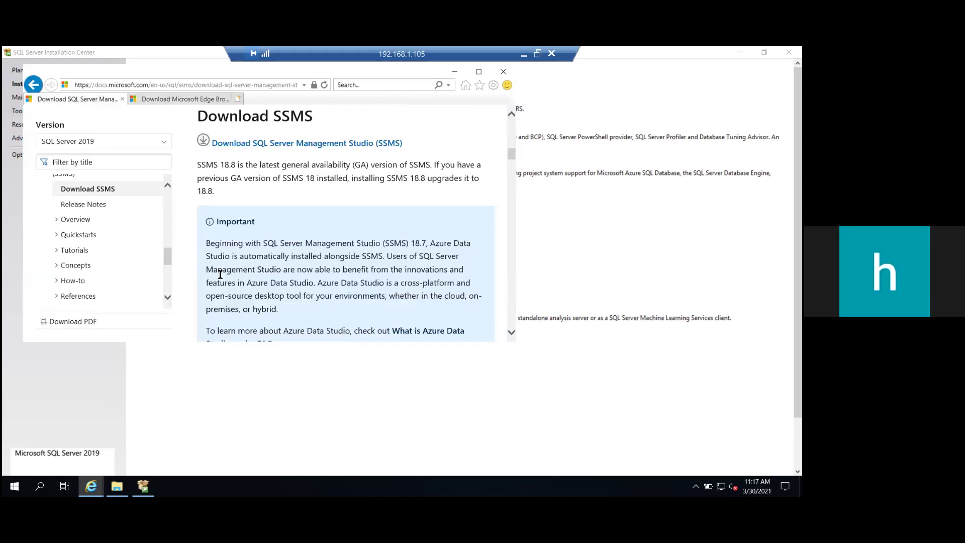
left_click(511, 280)
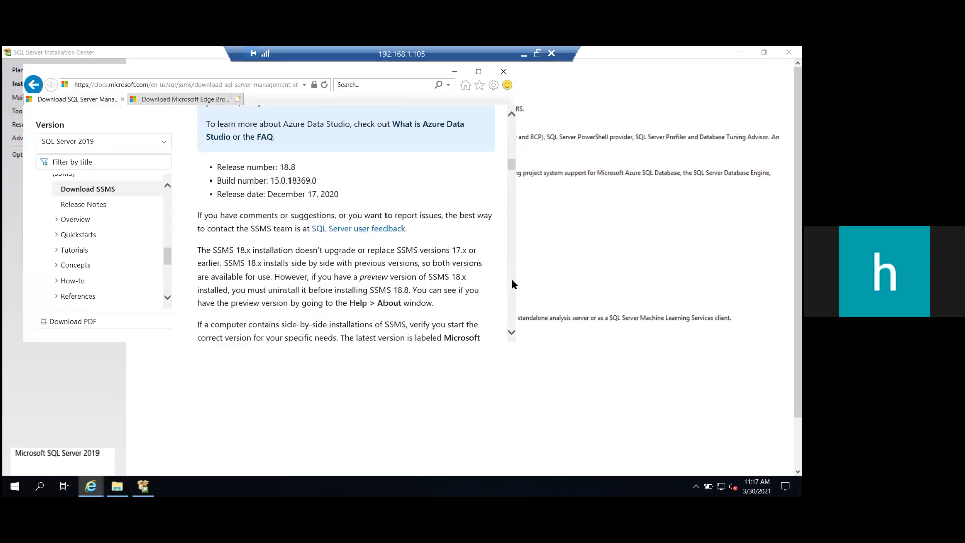
left_click(512, 279)
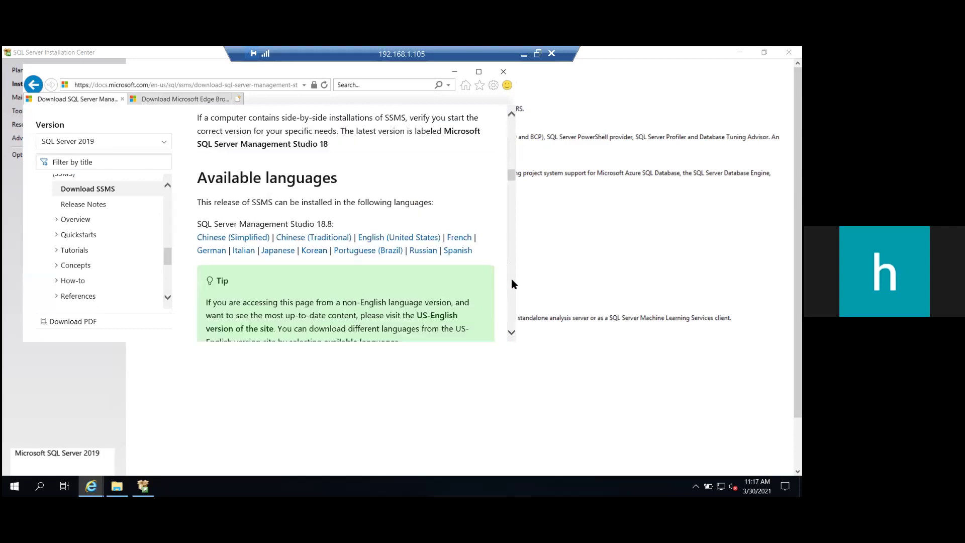
left_click(512, 279)
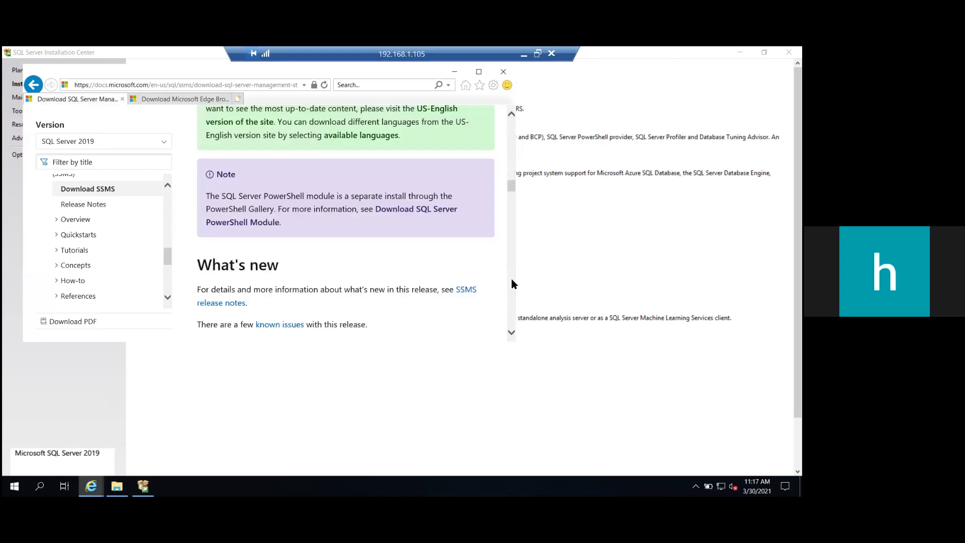
left_click(512, 279)
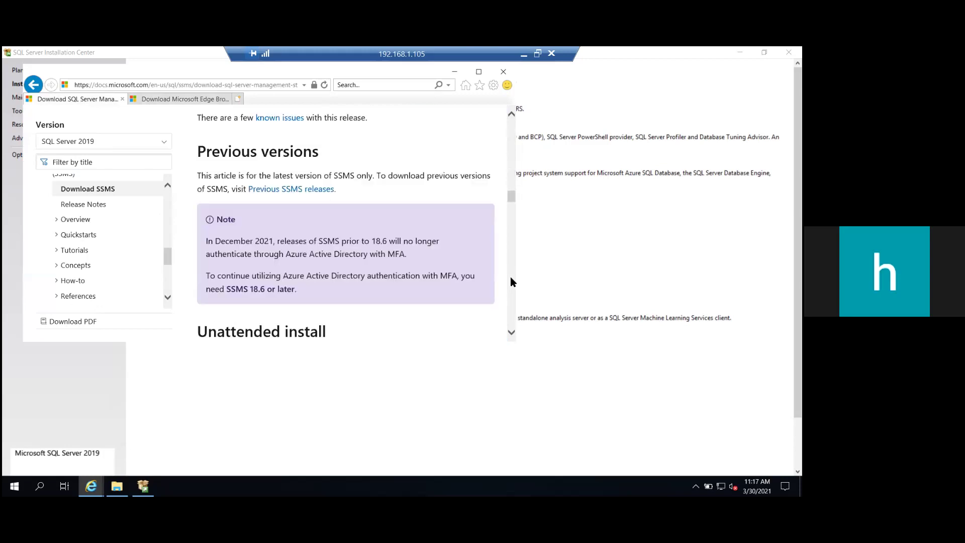
left_click(511, 155)
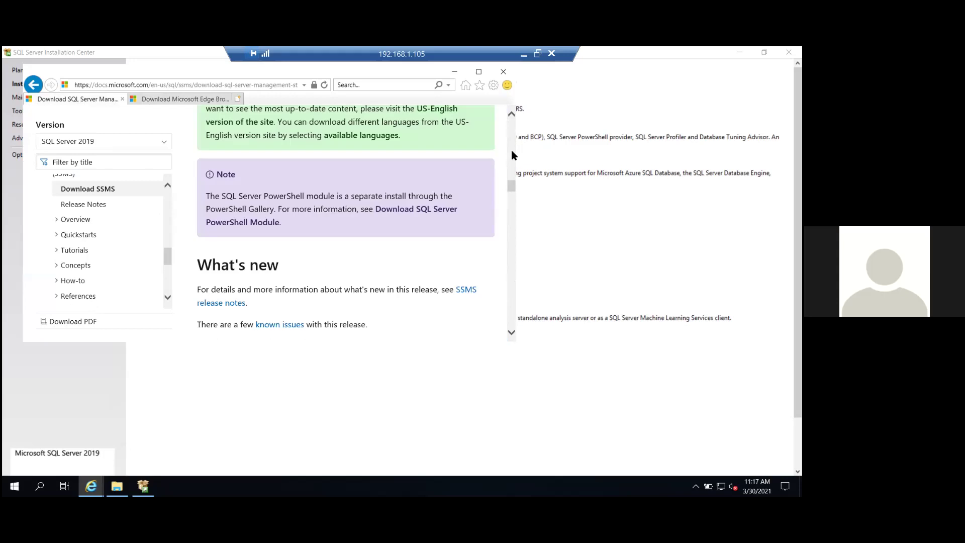
left_click(511, 150)
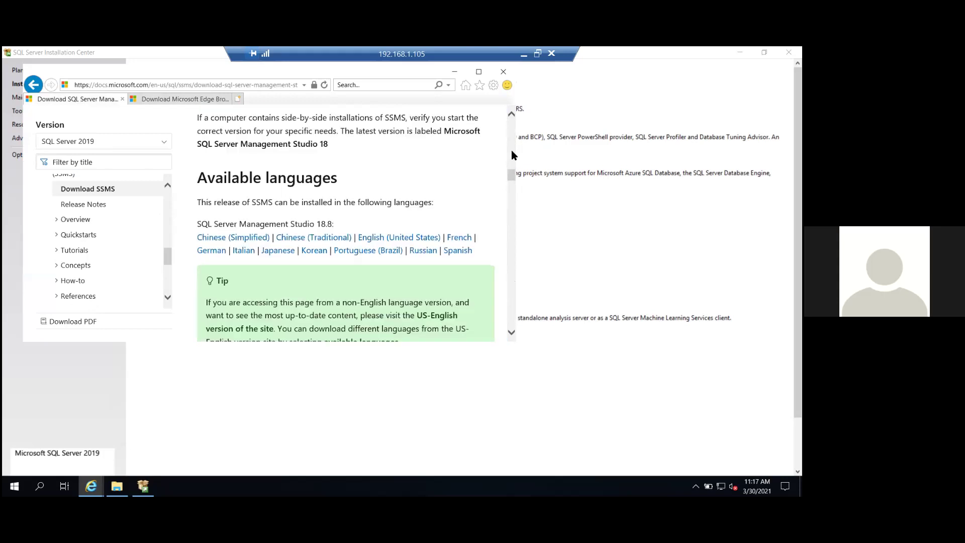
Start the English (United States) SSMS download, adding download.microsoft.com to Trusted sites.
left_click(380, 238)
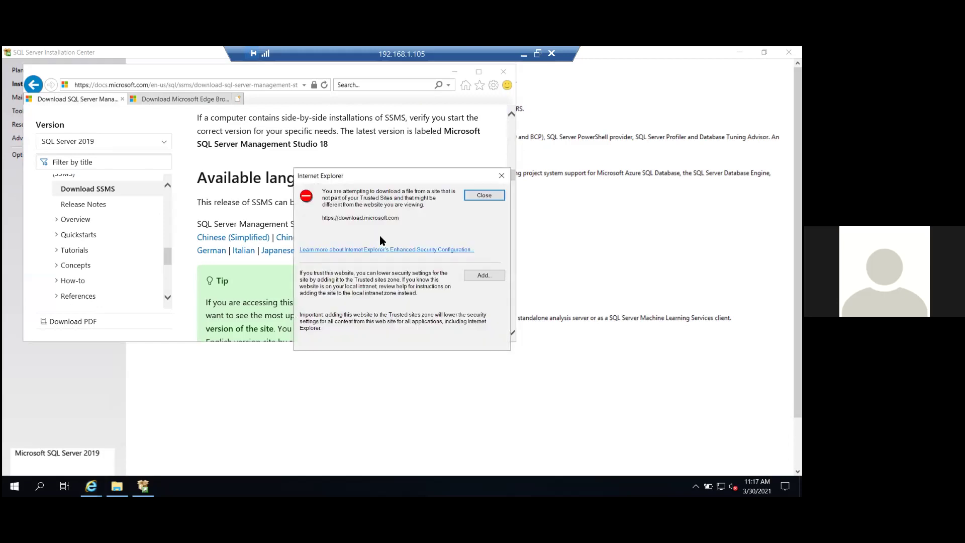
left_click(495, 274)
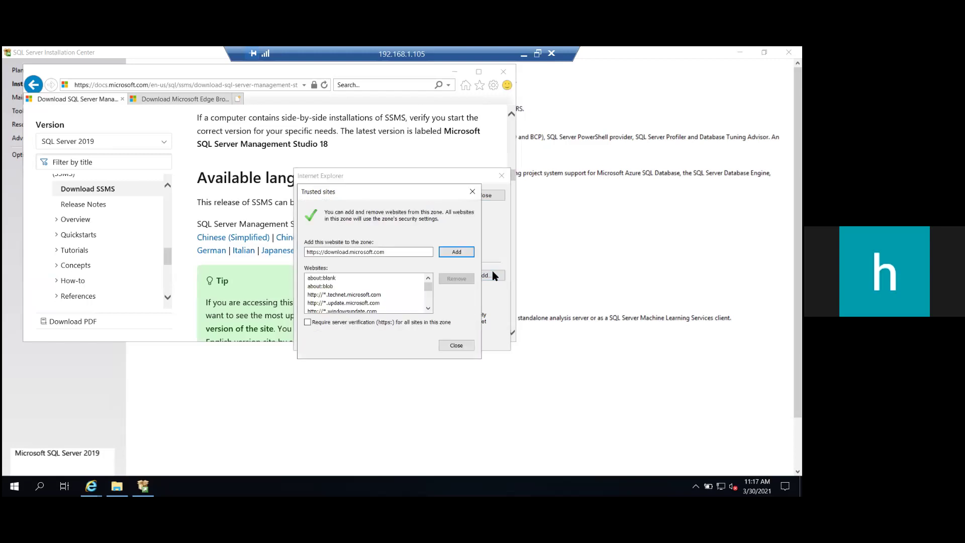
left_click(458, 253)
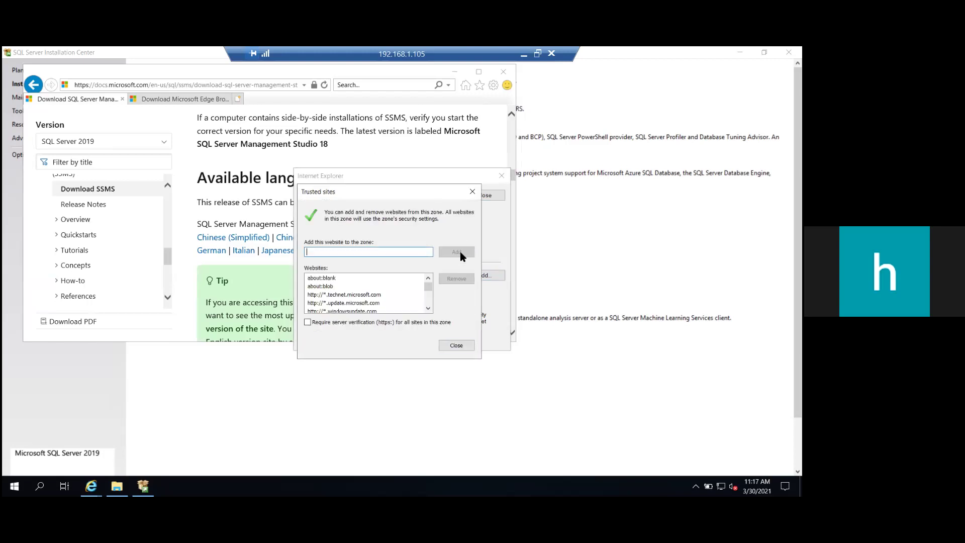
left_click(449, 345)
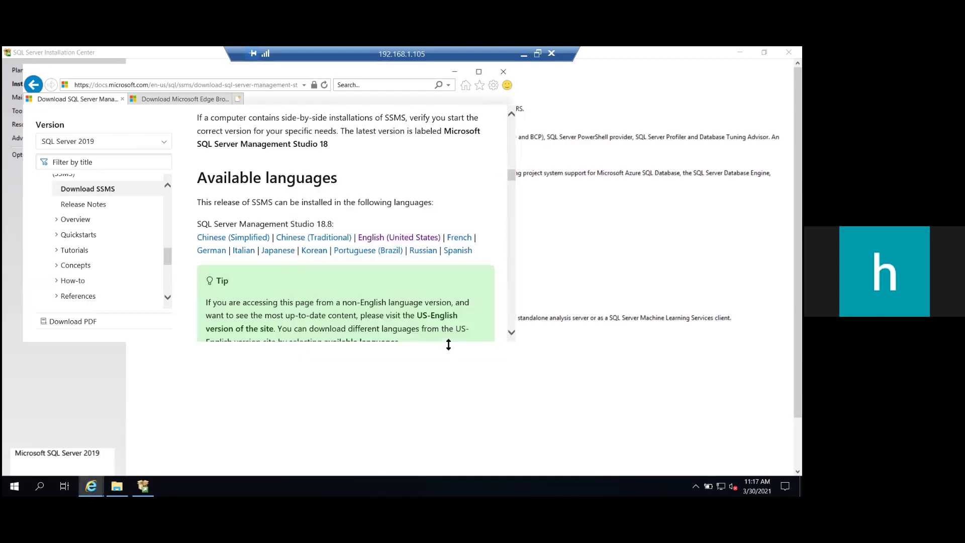